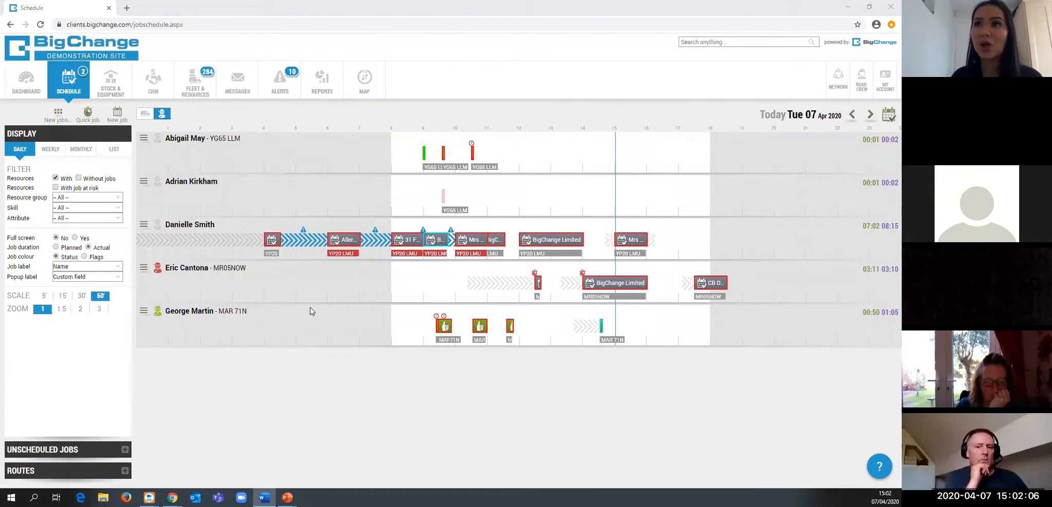
Step: Open the Allerton Grange boiler survey job from the 06:00 appointment's job group and launch the scheduling assistant for it
double_click(346, 238)
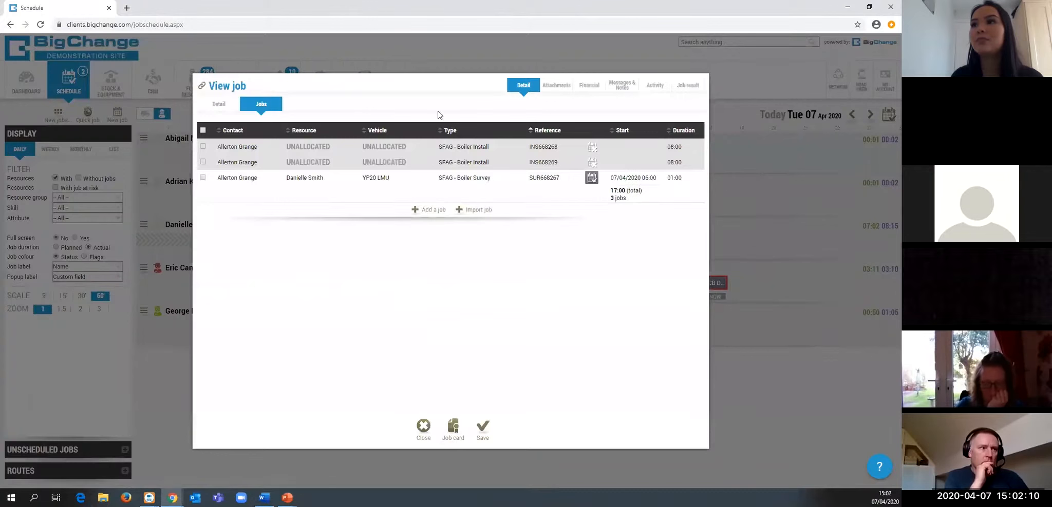
double_click(382, 176)
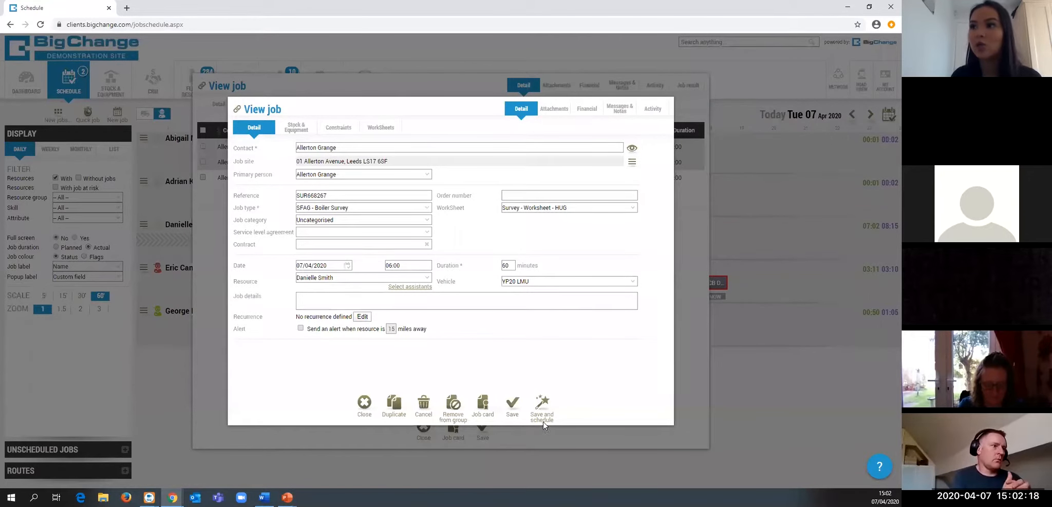
click(541, 406)
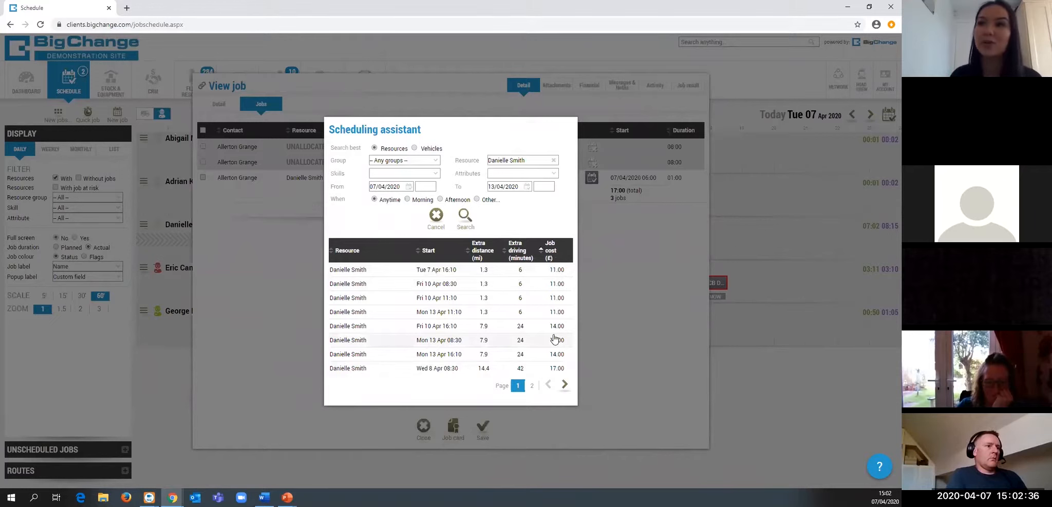
Step: Duplicate the schedule browser tab and open the account settings in the copy
right_click(46, 13)
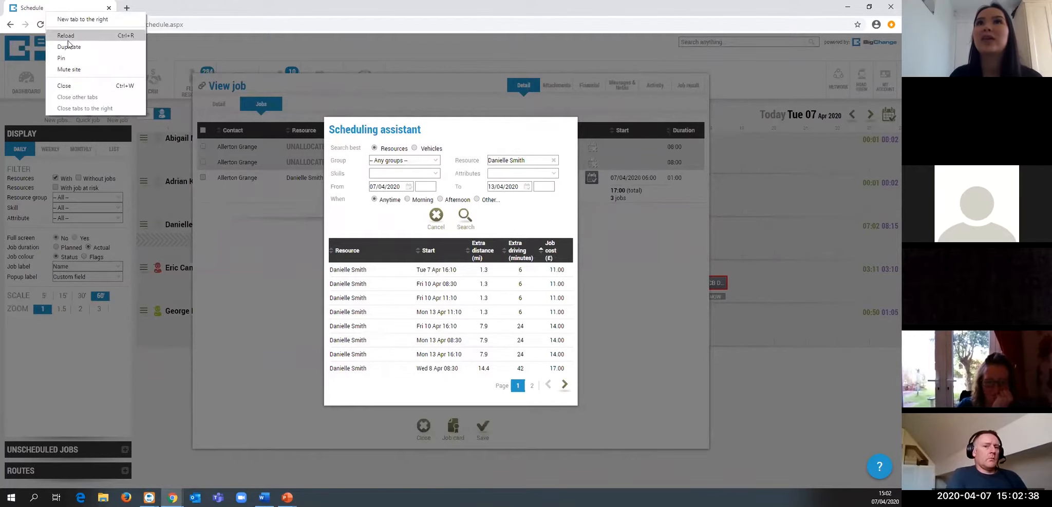
click(69, 47)
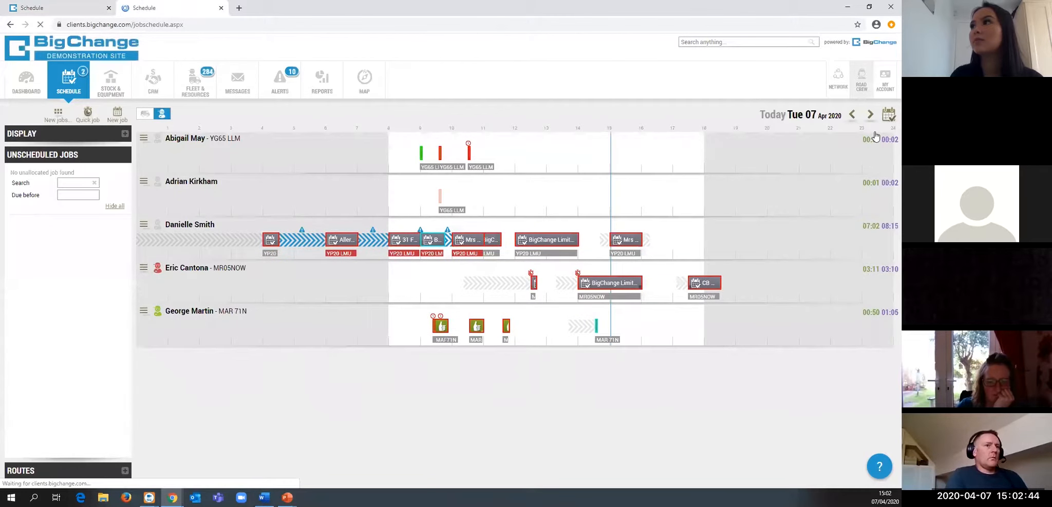
click(887, 92)
click(850, 144)
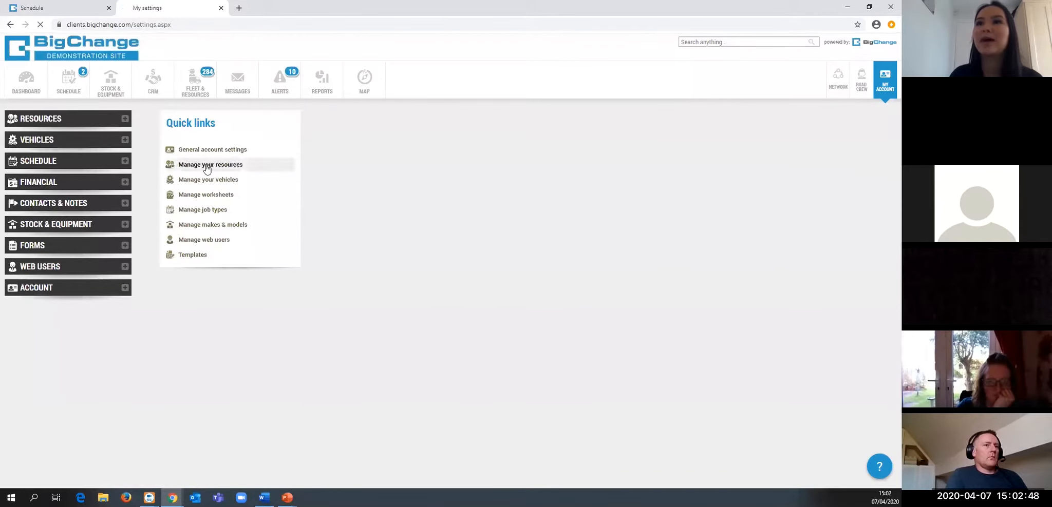
click(206, 165)
click(229, 114)
text(da)
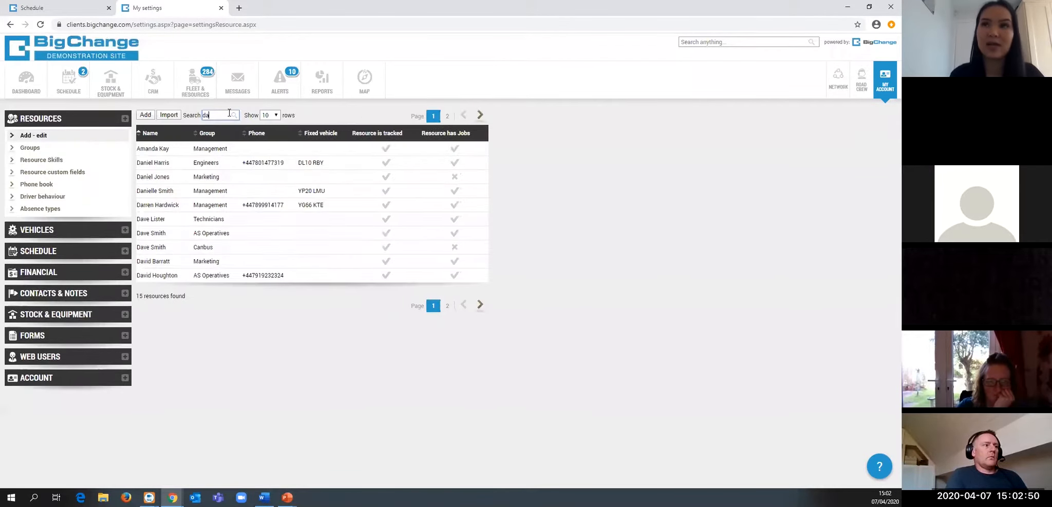
text(nie)
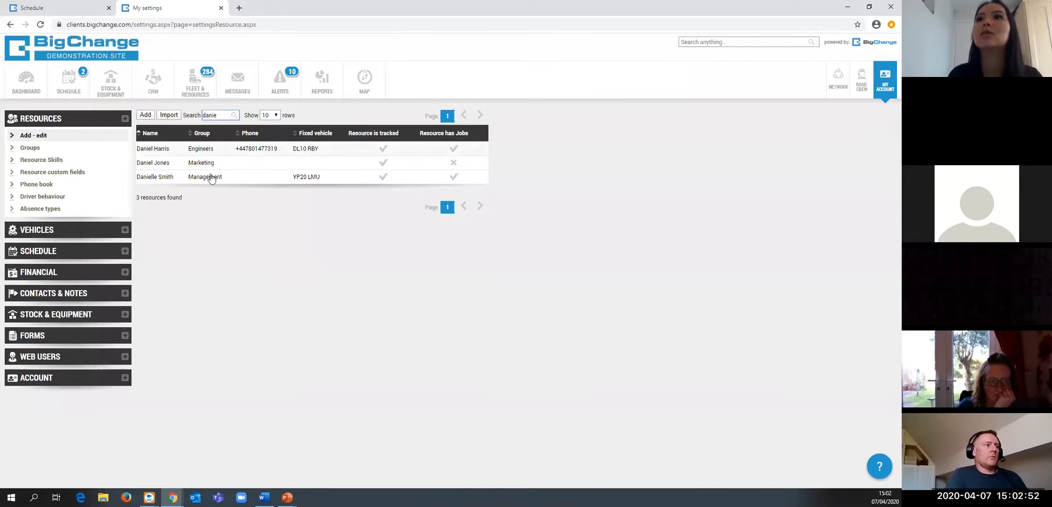
click(215, 181)
click(200, 150)
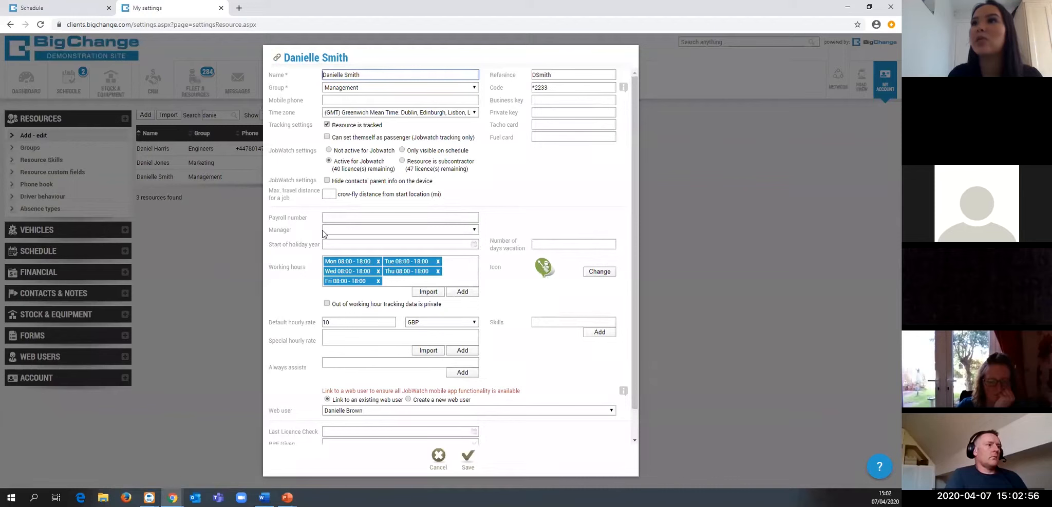
Step: Review the resource's default hourly rate, working hours and Monday start location, and close the record without saving
scroll(323, 234, down, 2)
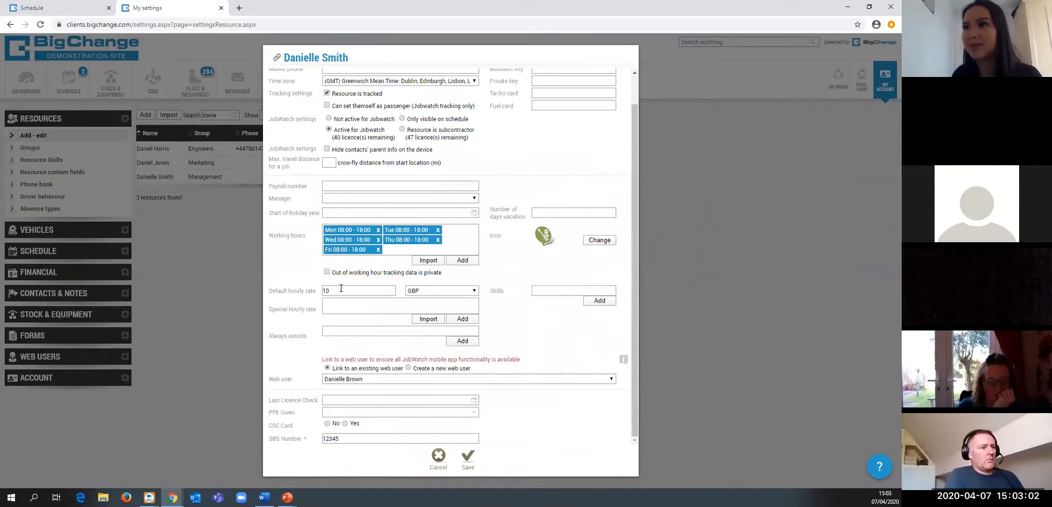
click(347, 231)
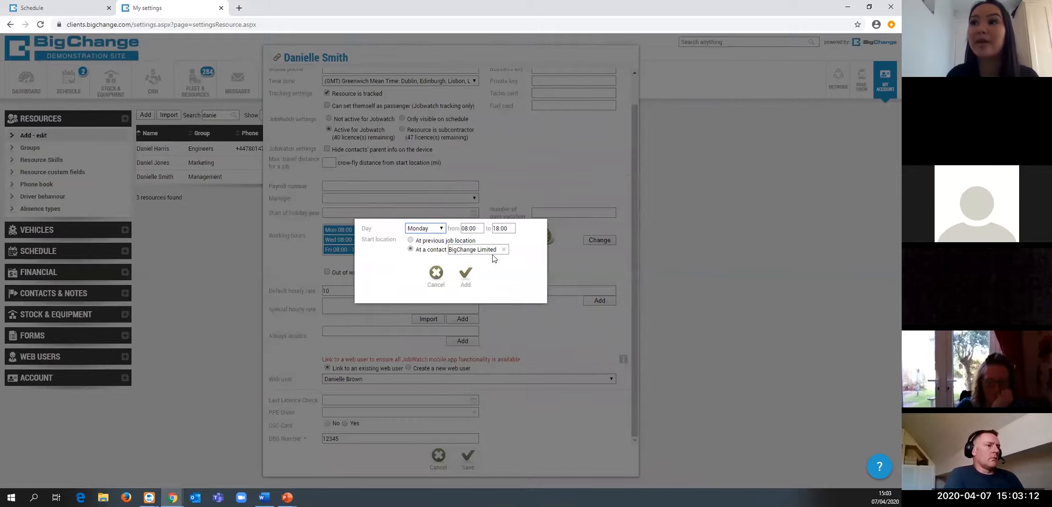
click(436, 274)
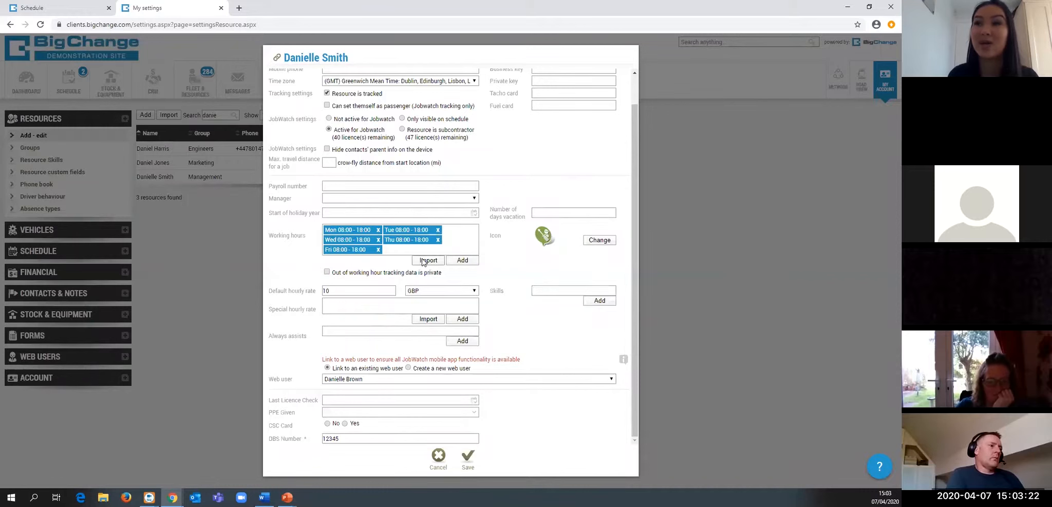
click(223, 273)
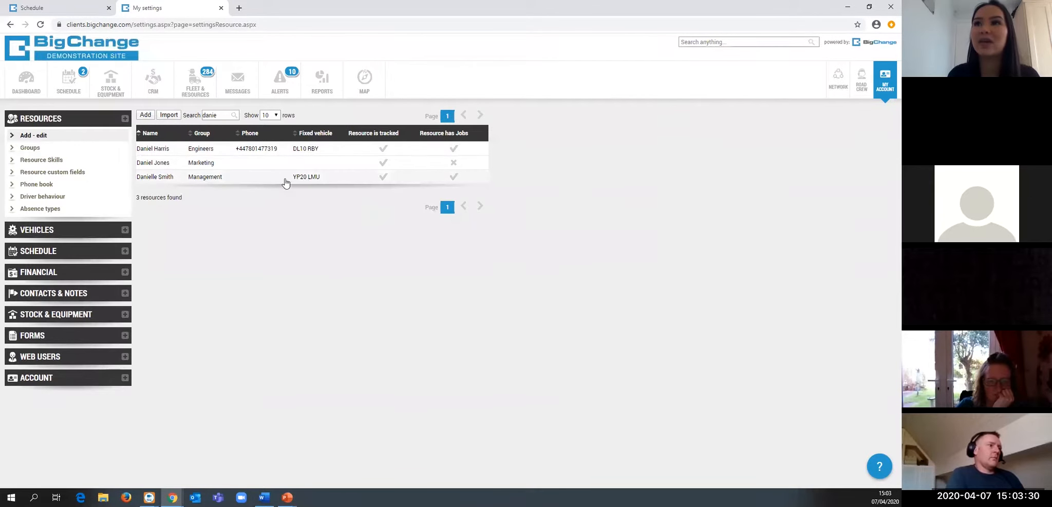
Step: Search the vehicles for "lmu", review the vehicle's cost per mile and cost per day, and close the settings tab
click(84, 232)
click(71, 160)
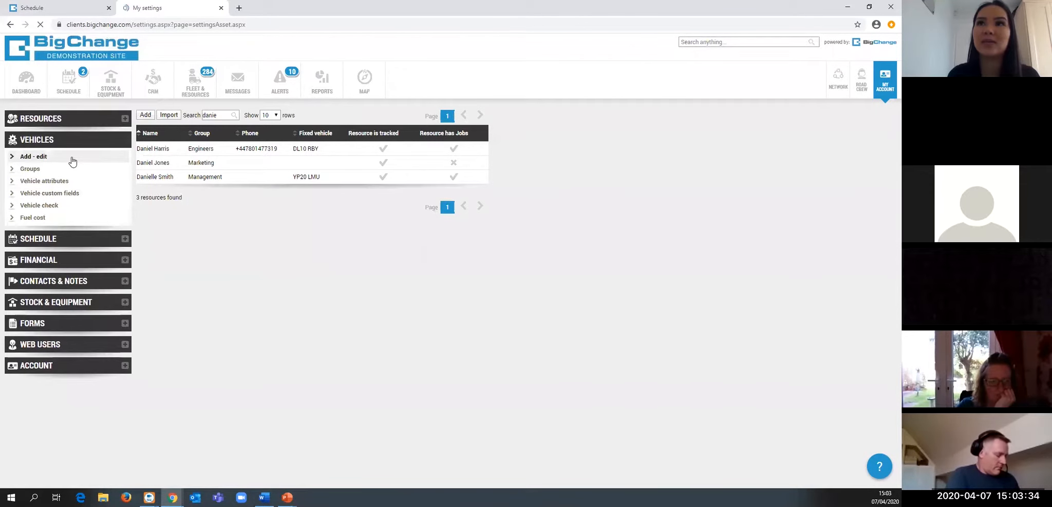
text(lmu)
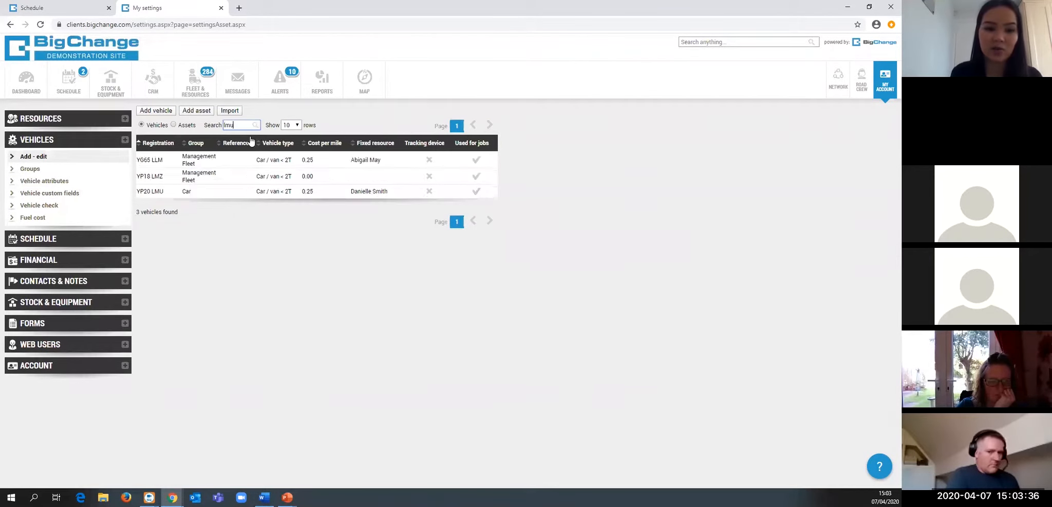
click(293, 162)
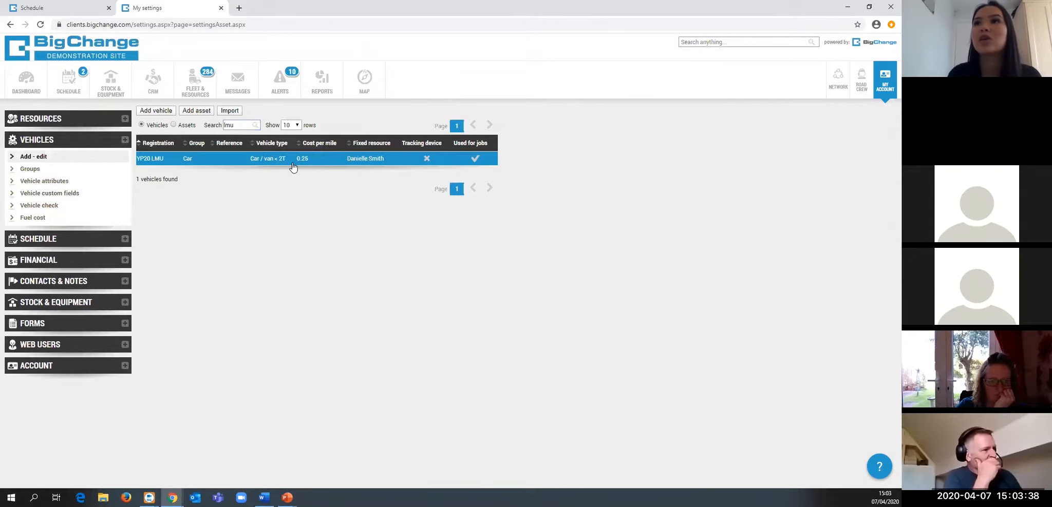
click(281, 134)
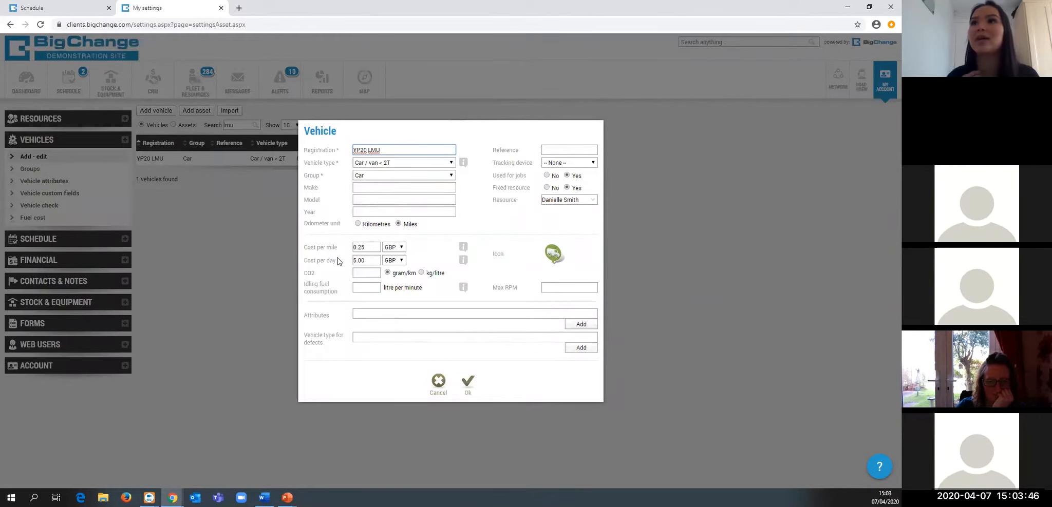
key(Return)
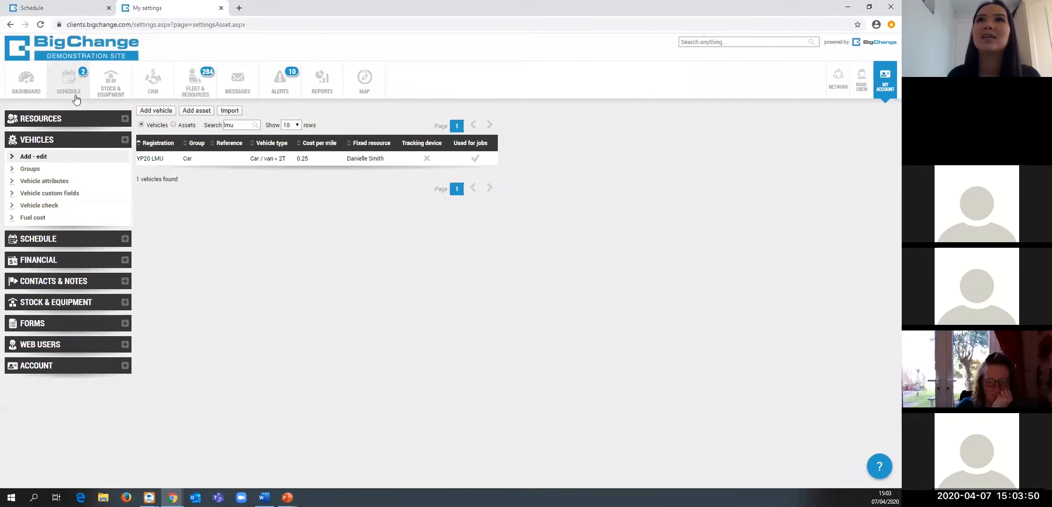
click(221, 9)
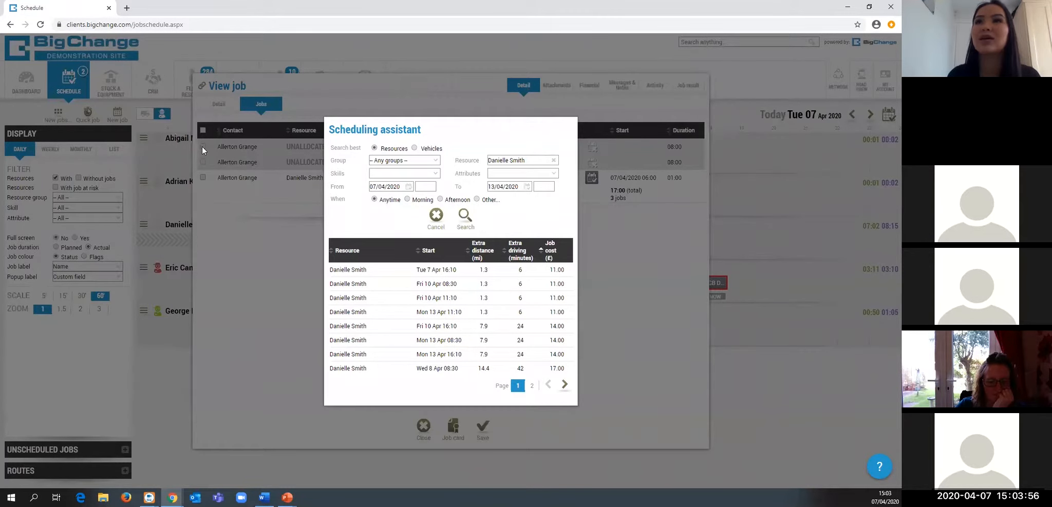
Step: Dismiss the open job windows and launch the scheduling assistant for an unscheduled BigChange Limited Electrical Testing A0076 job
click(90, 369)
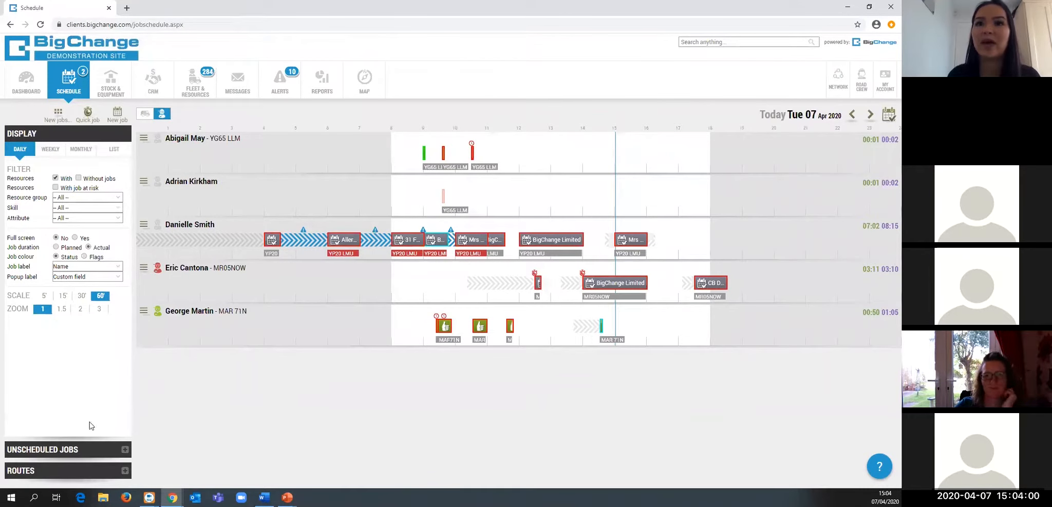
click(79, 452)
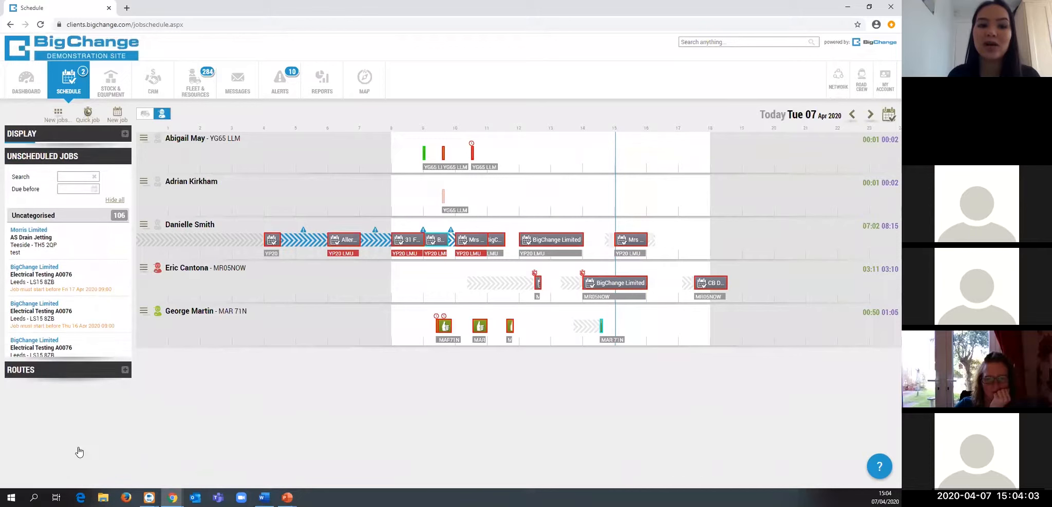
click(65, 266)
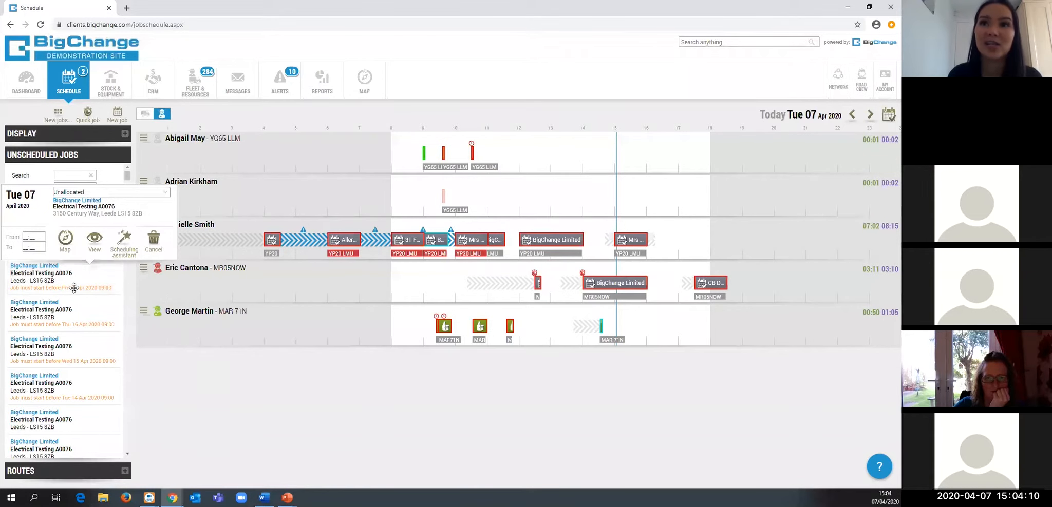
click(124, 243)
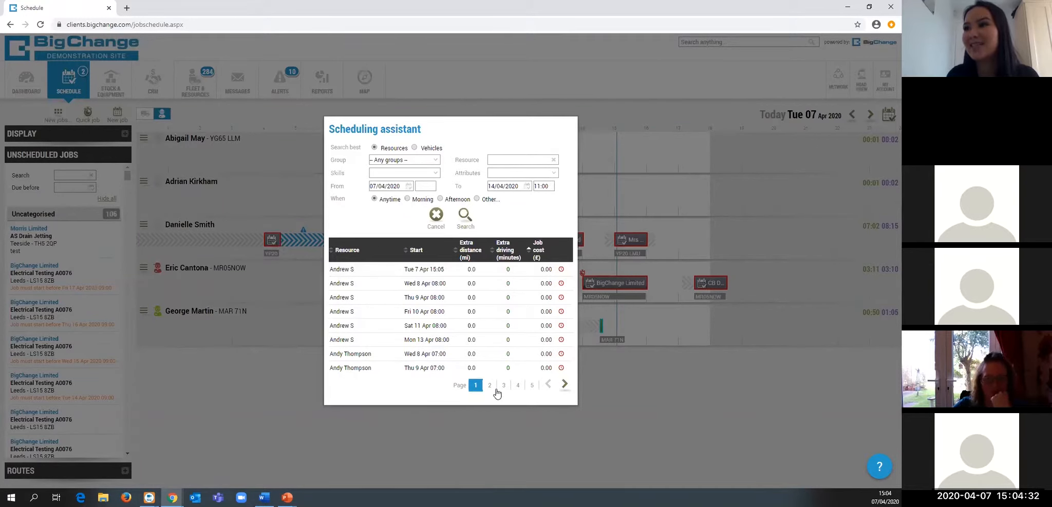
Step: Browse the pages of suggested appointments to compare extra distance, driving time and job cost
click(564, 386)
click(564, 385)
click(548, 385)
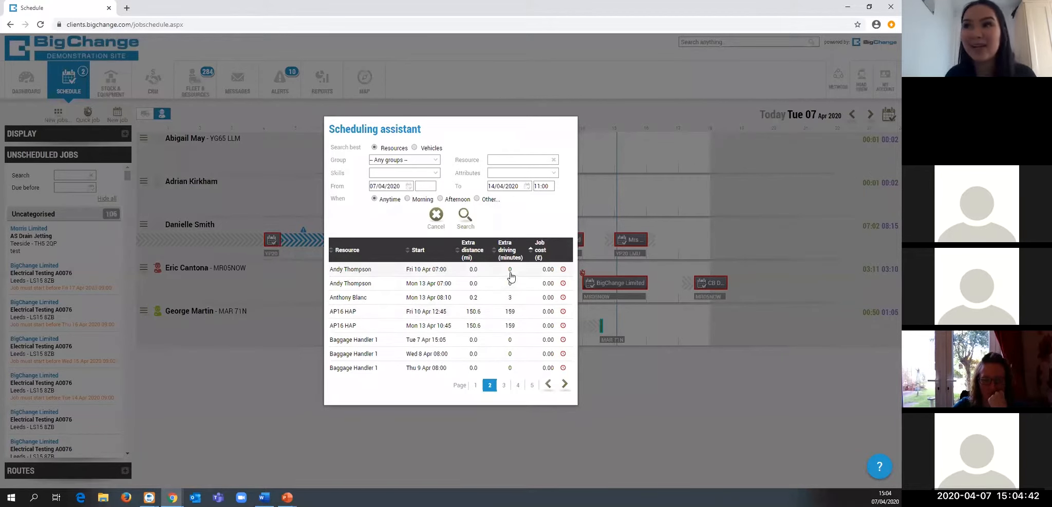
click(564, 384)
click(564, 384)
click(565, 384)
Step: Sort the suggested appointments by extra distance in descending order and browse through to page 4
click(467, 257)
click(468, 257)
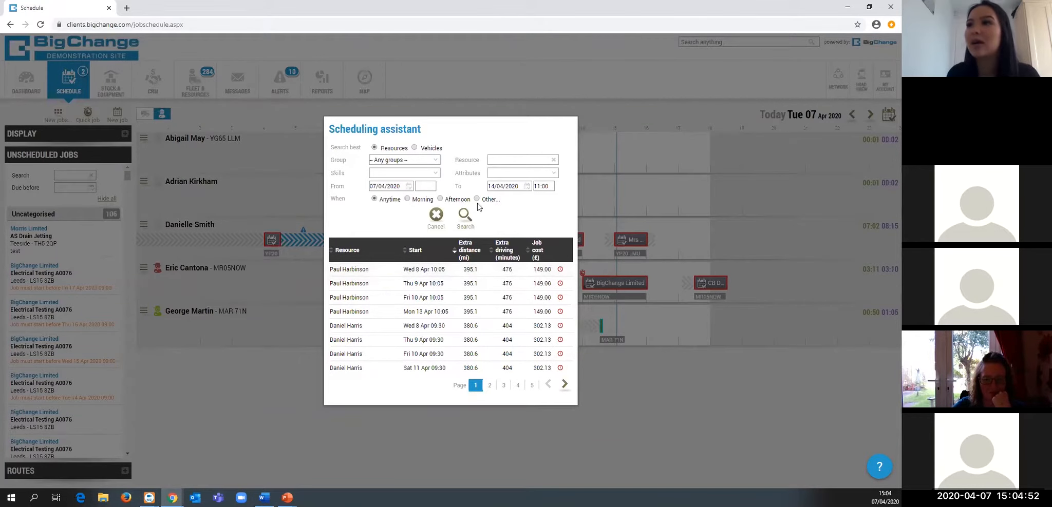
click(490, 389)
click(504, 389)
click(518, 390)
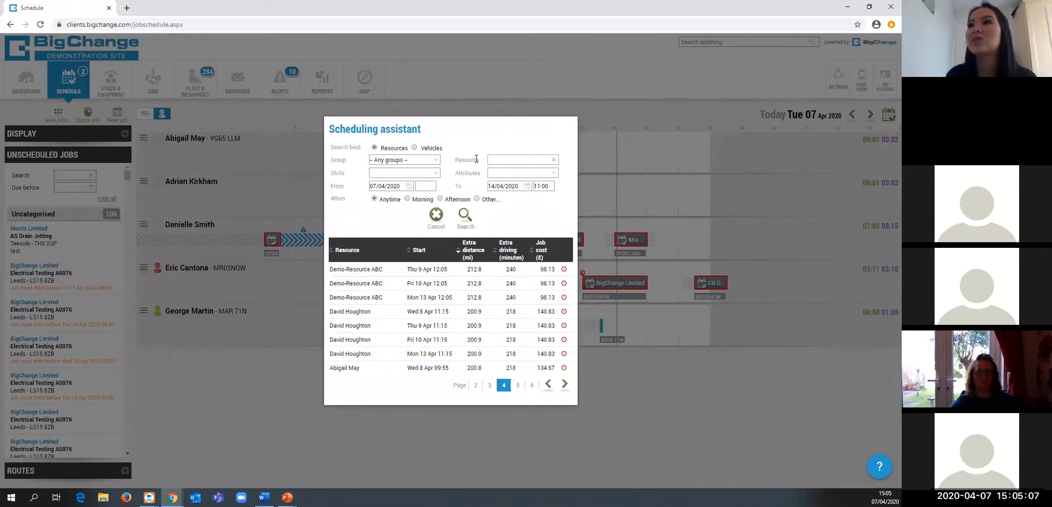
Step: Restrict the scheduling assistant's search to the Management group
click(436, 161)
drag(443, 179, 444, 213)
click(411, 185)
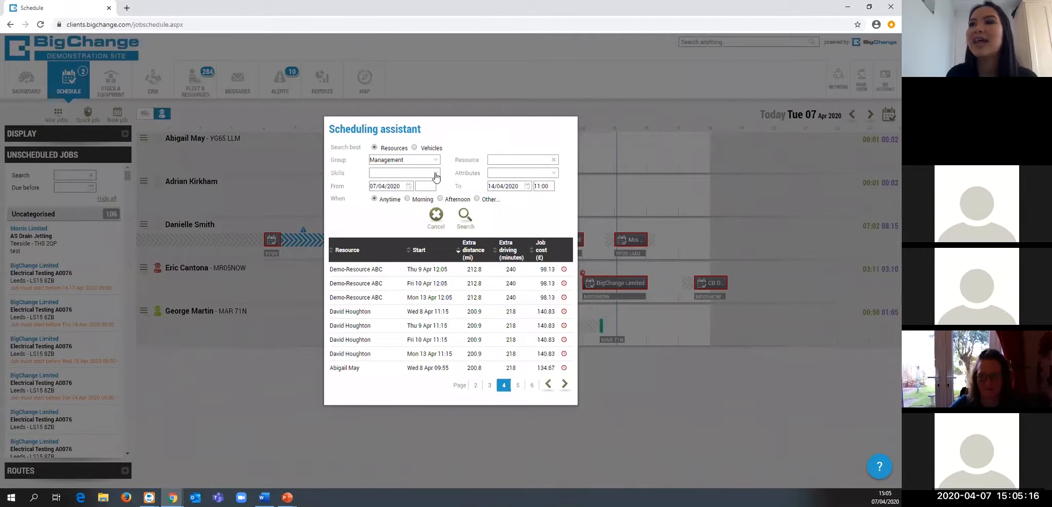
Step: Examine the available skills filter options and close the list without selecting a skill
click(436, 175)
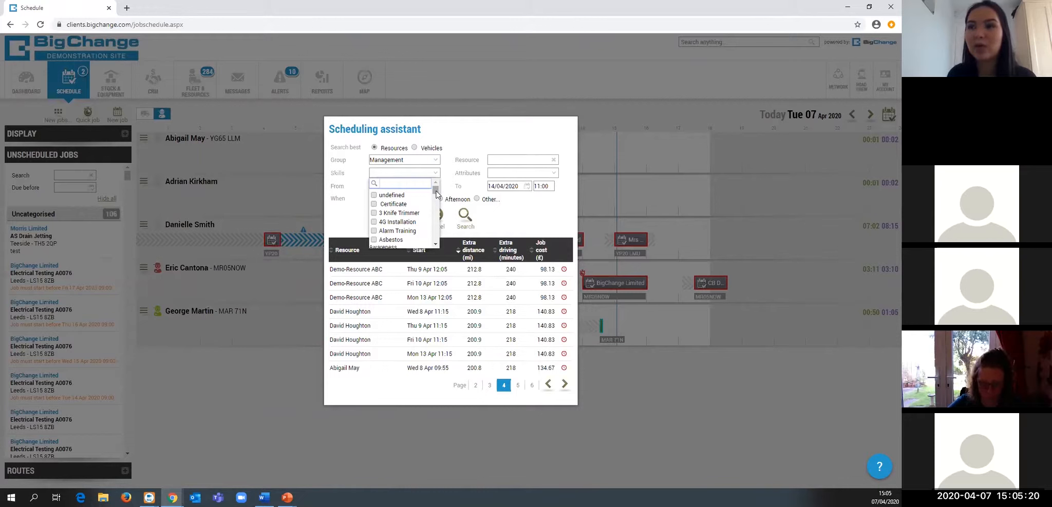
drag(438, 192, 436, 207)
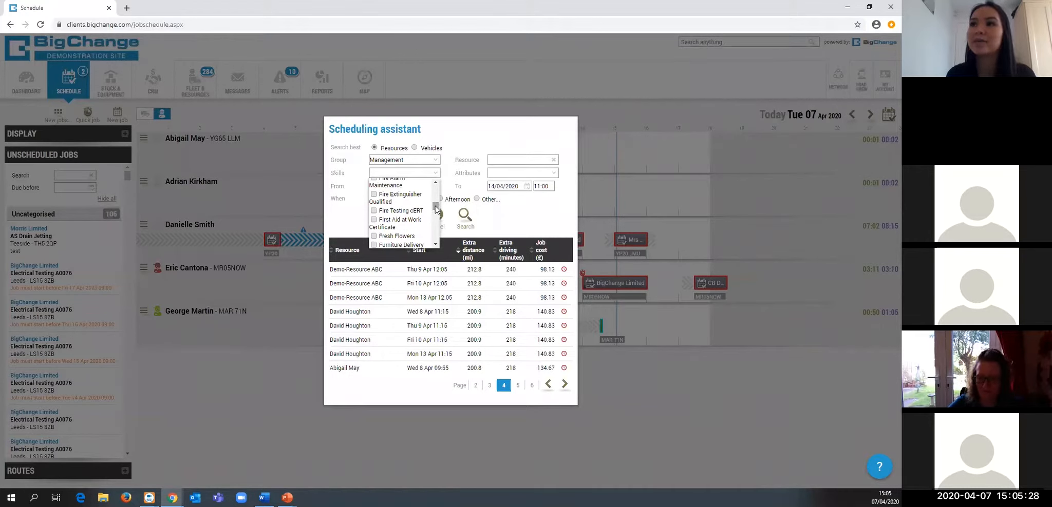
scroll(435, 207, down, 3)
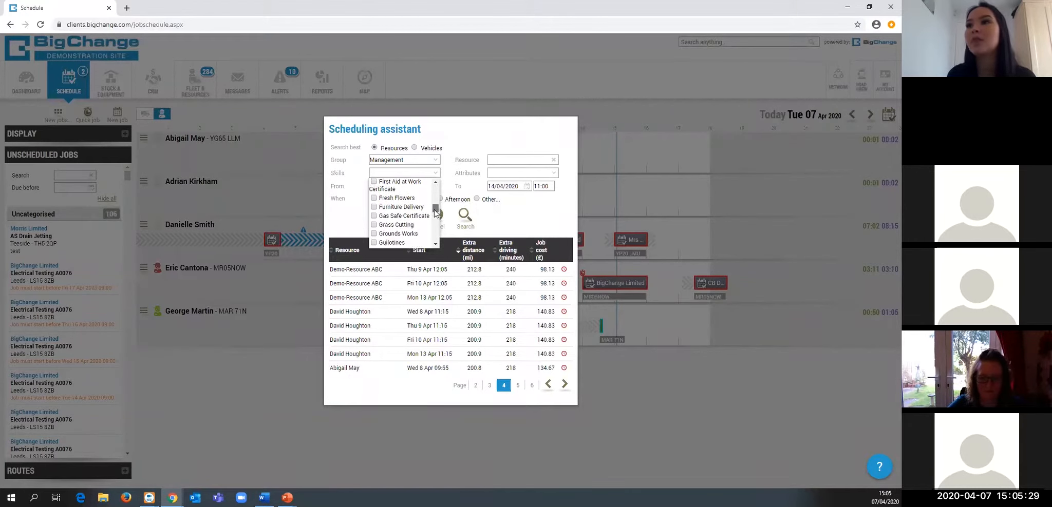
click(435, 175)
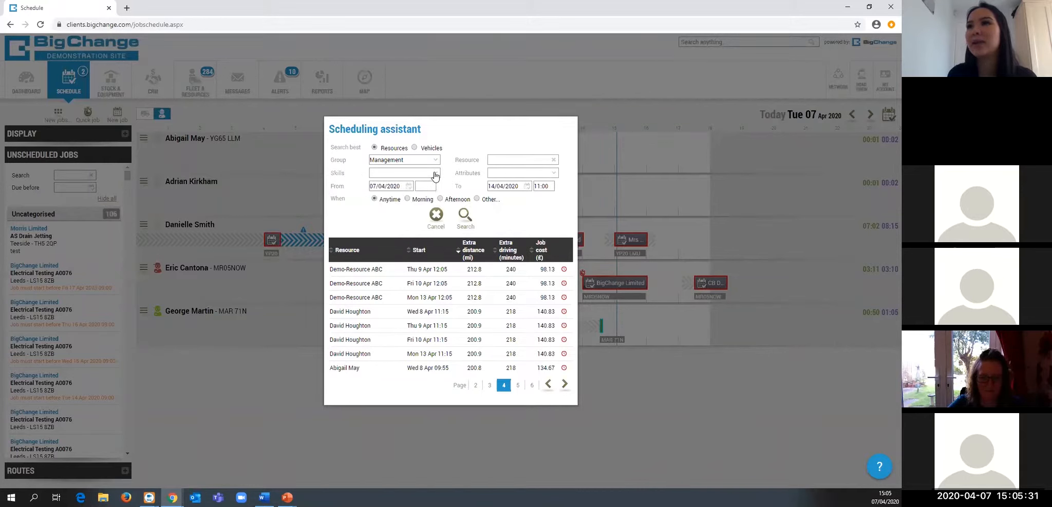
click(388, 189)
click(352, 185)
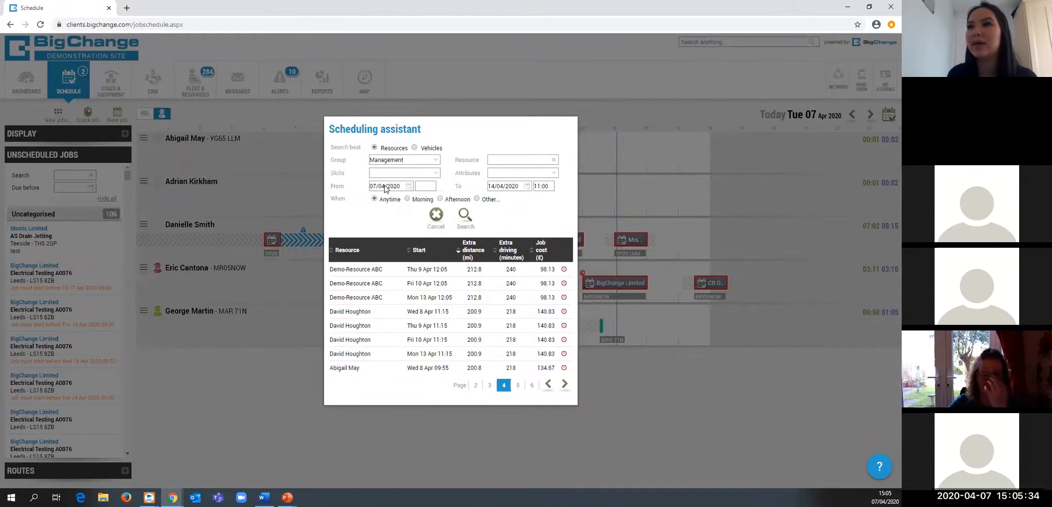
Step: Check the custom time window option, restore the timing to Anytime, and search and browse the suggestions to page 3
click(477, 200)
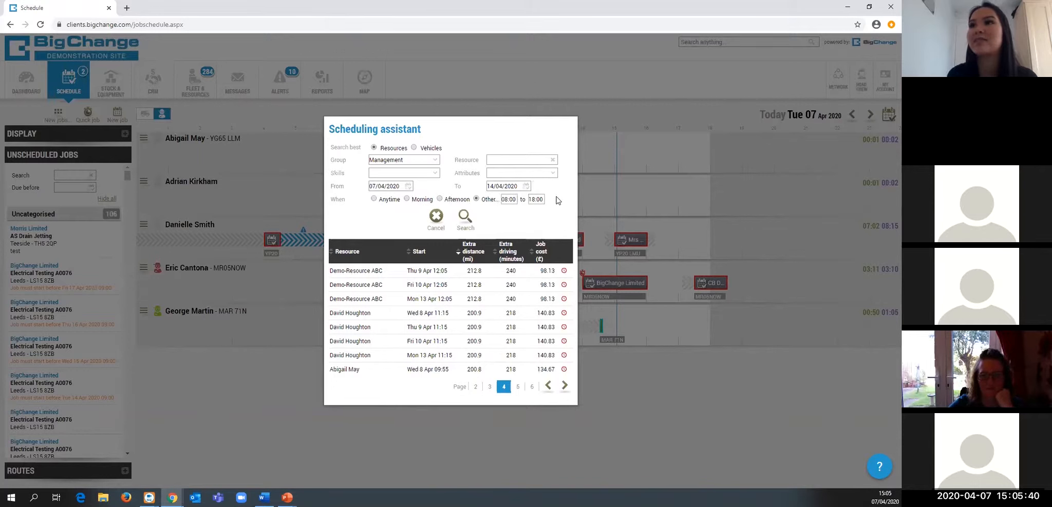
click(376, 200)
click(467, 216)
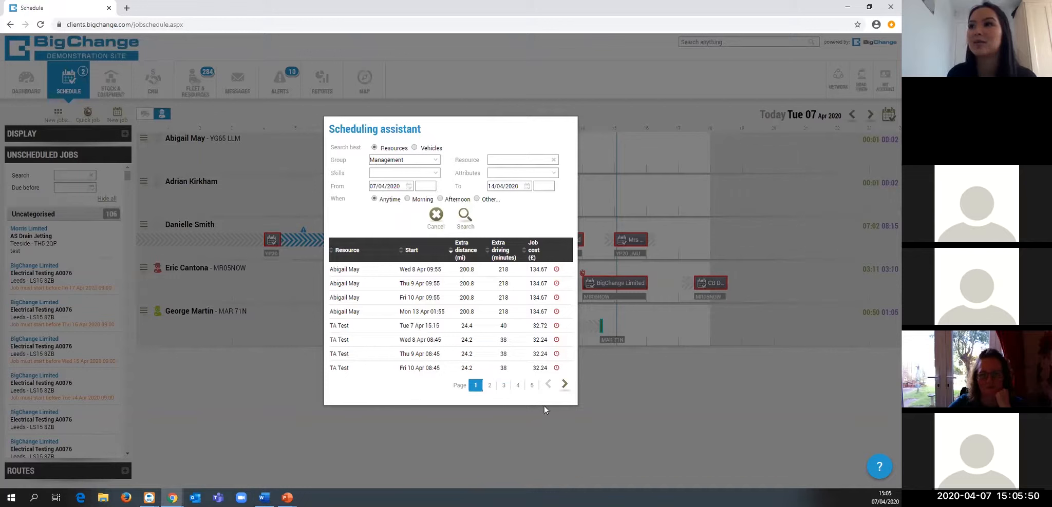
click(565, 386)
click(564, 385)
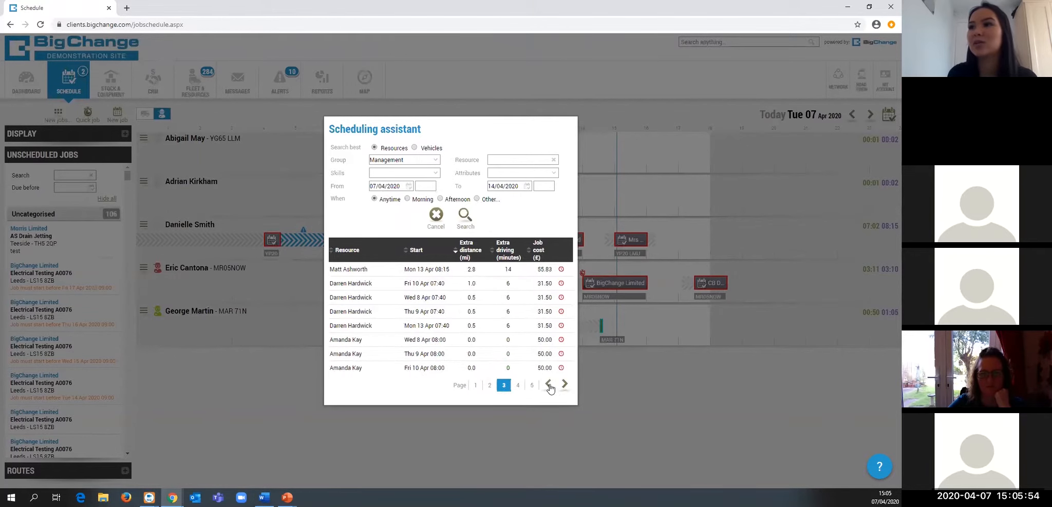
Step: Return to the first page of suggestions, sort them by job cost in ascending order, browse to page 4 and close the assistant
double_click(548, 385)
click(546, 256)
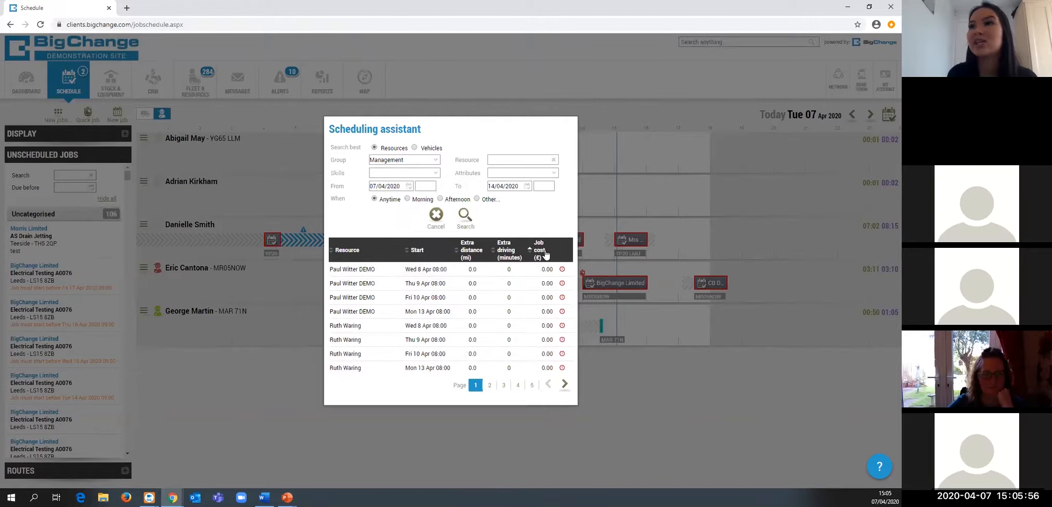
triple_click(565, 384)
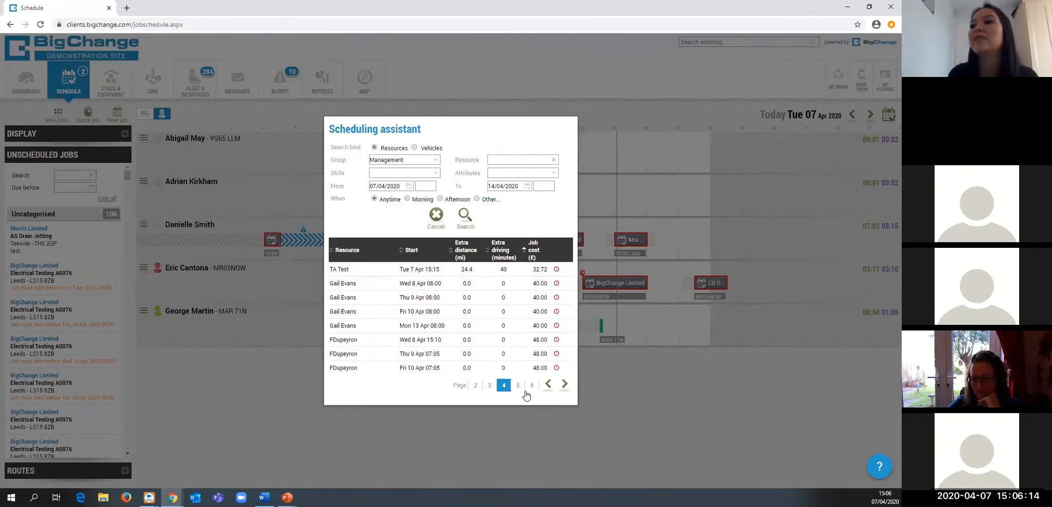
click(480, 432)
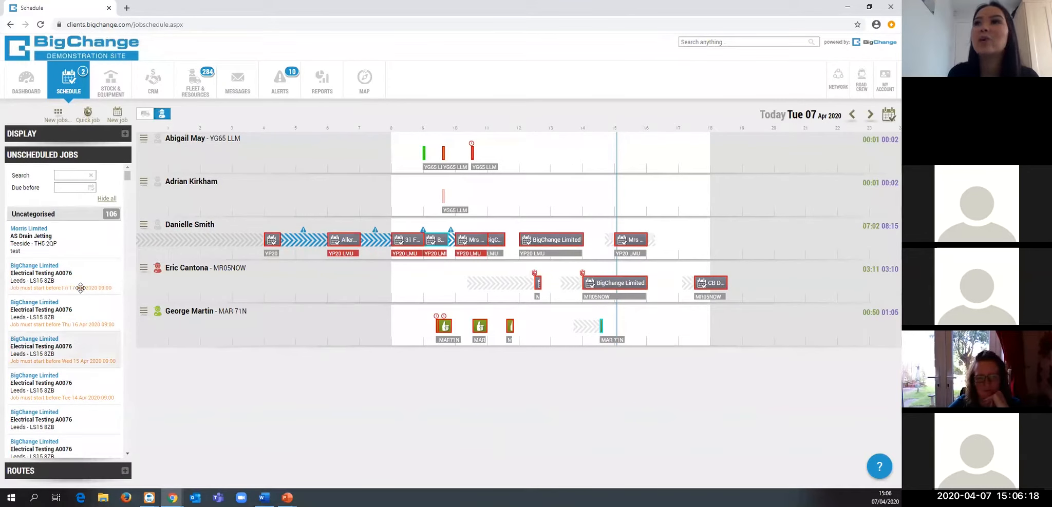
Step: Open the scheduling assistant for the unscheduled Electrical Testing A0076 job that must start before Fri 17 Apr 2020
click(85, 138)
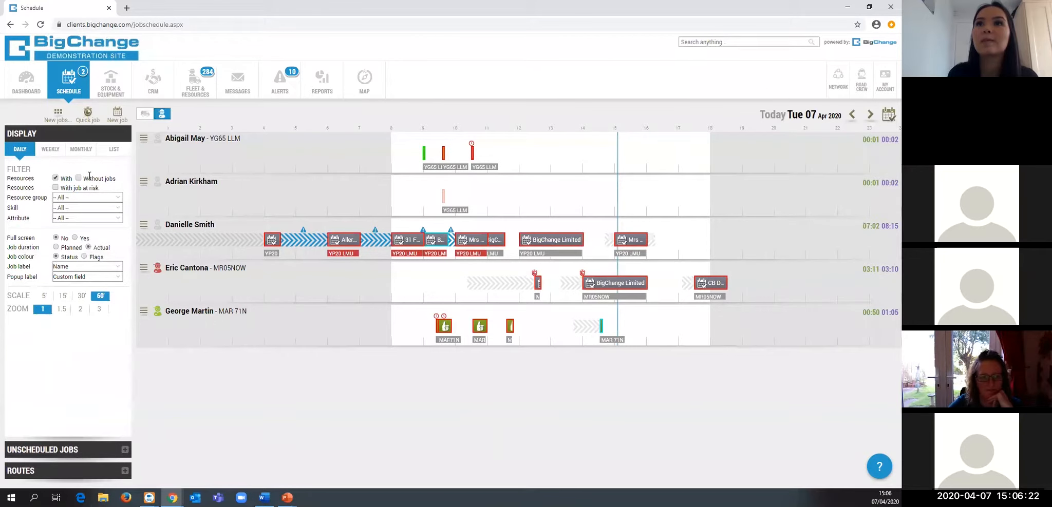
click(99, 447)
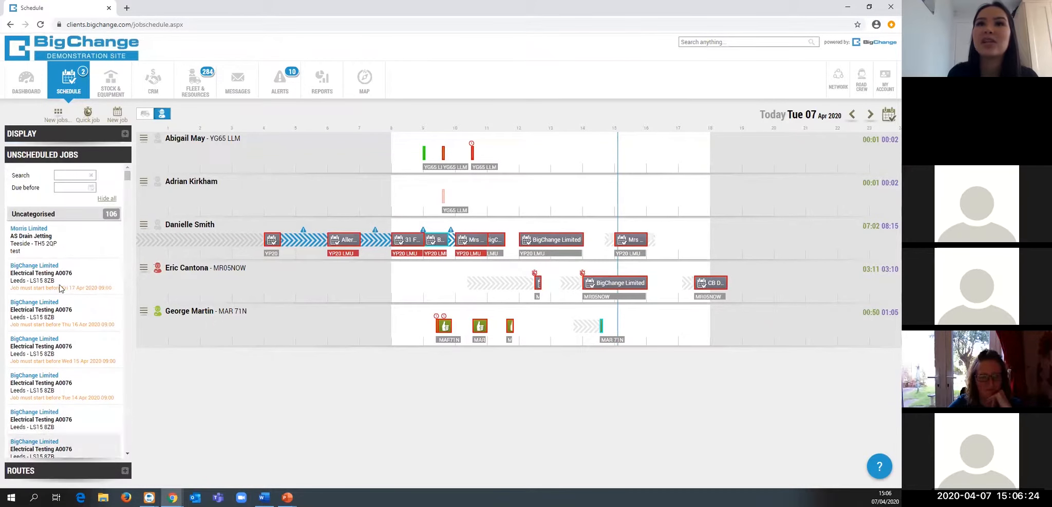
click(53, 275)
click(127, 245)
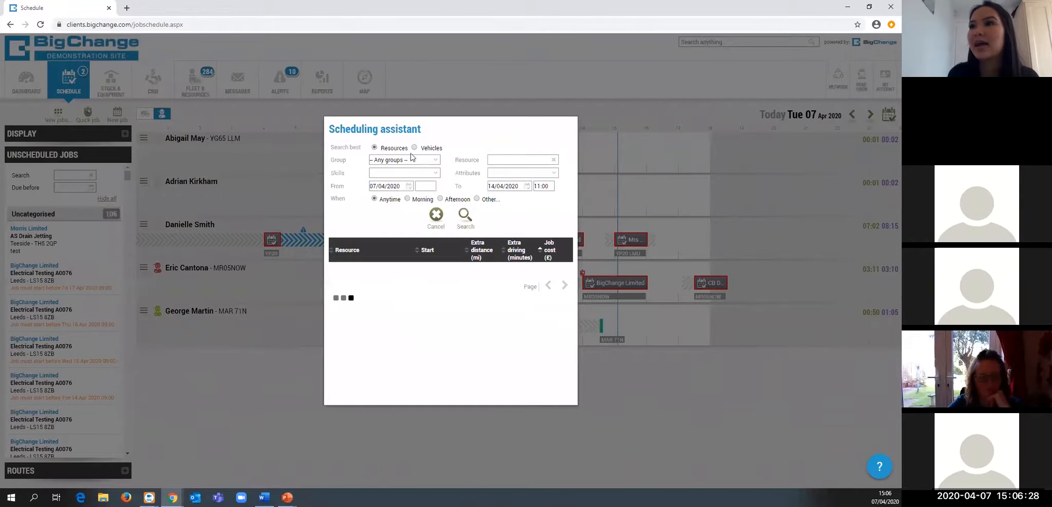
Step: Set the search end date to 07/04/2020, restrict it to the Management group and run the search
click(503, 187)
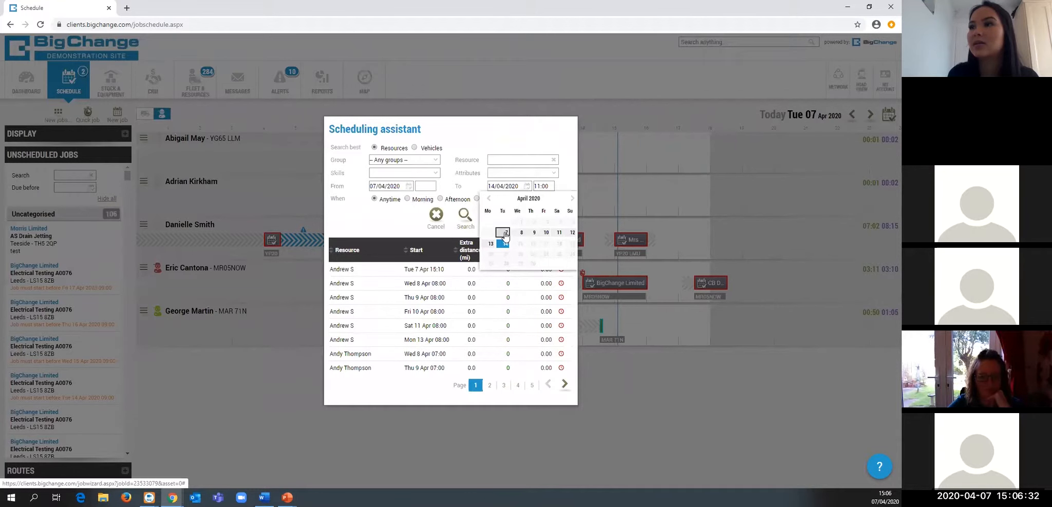
click(503, 234)
click(432, 160)
scroll(414, 236, down, 5)
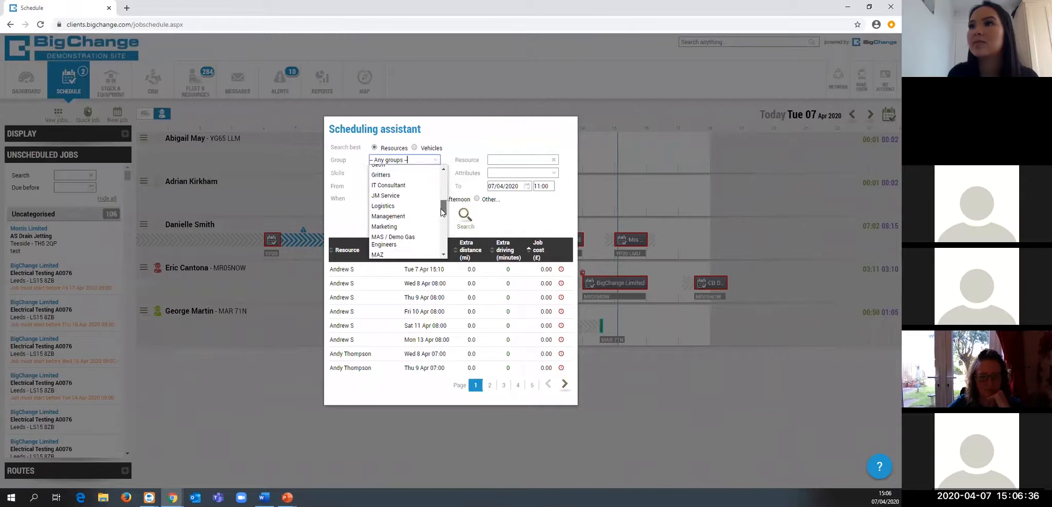
click(390, 205)
click(464, 216)
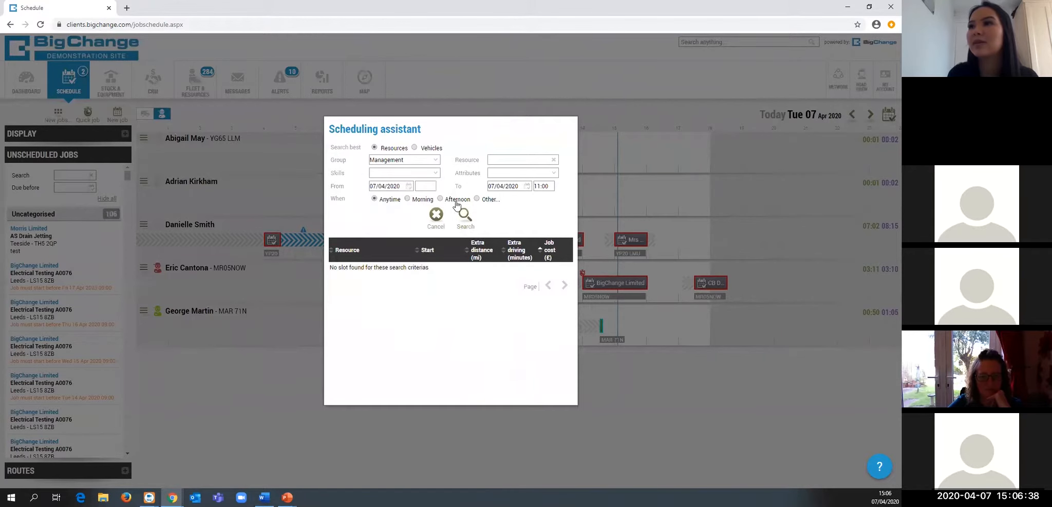
Step: Extend the search end date to 08/04/2020 and search for appointments again
click(507, 186)
click(518, 233)
click(465, 217)
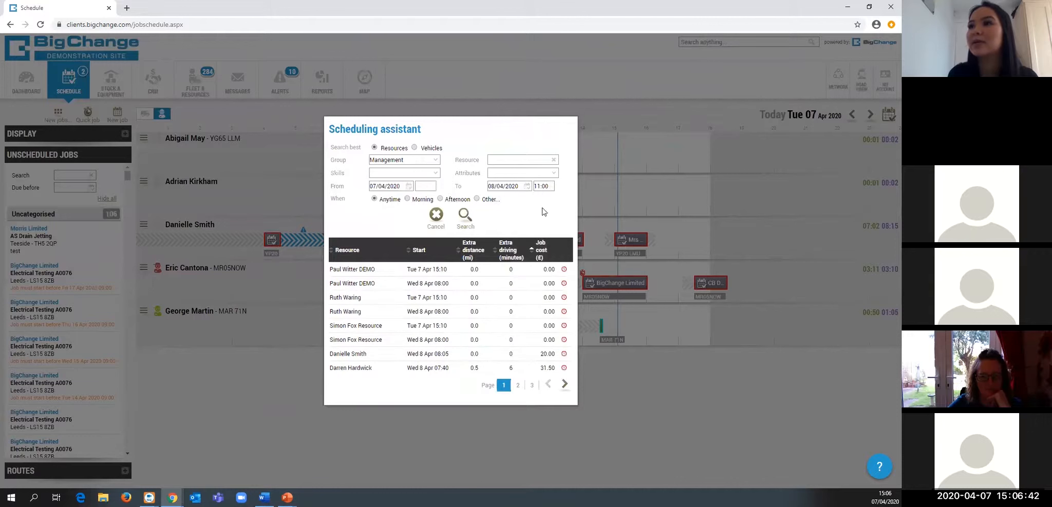
Step: Sort the suggestions by extra distance in descending order, book the Wed 8 Apr 09:55 slot and check the booked job's summary
click(466, 252)
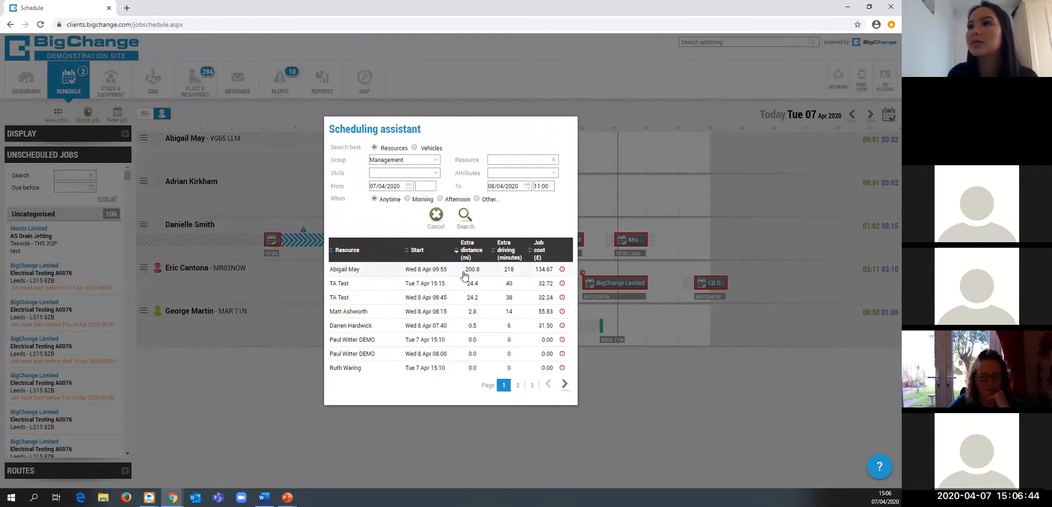
click(395, 273)
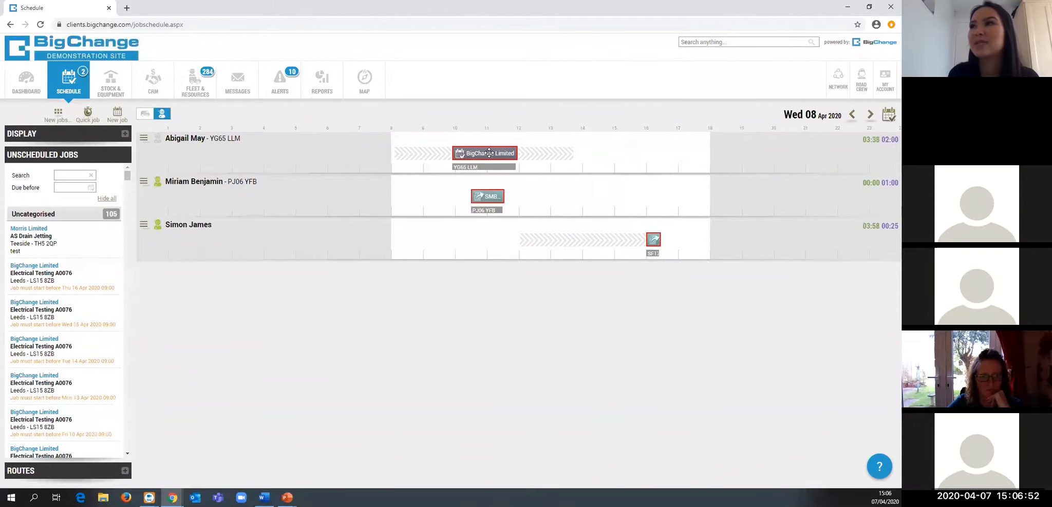
click(489, 153)
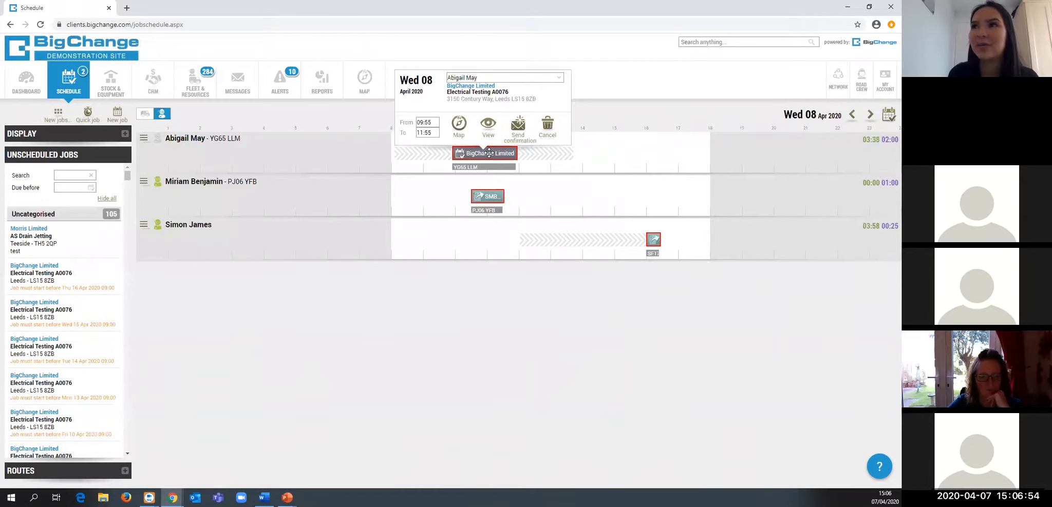
click(459, 262)
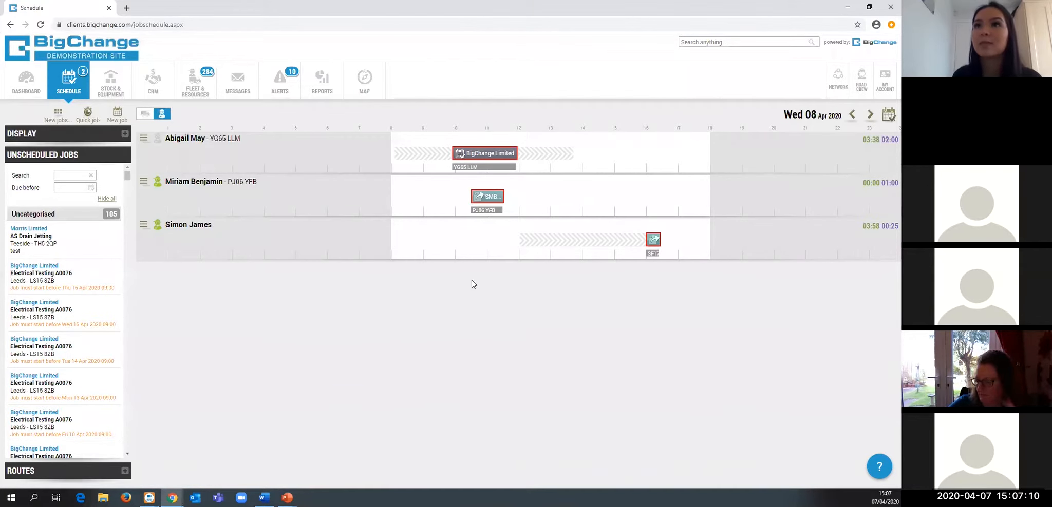
Step: Open the unscheduled Electrical Testing A0076 job due before Thu 16 Apr 2020 from its job group and view its constraints
click(91, 135)
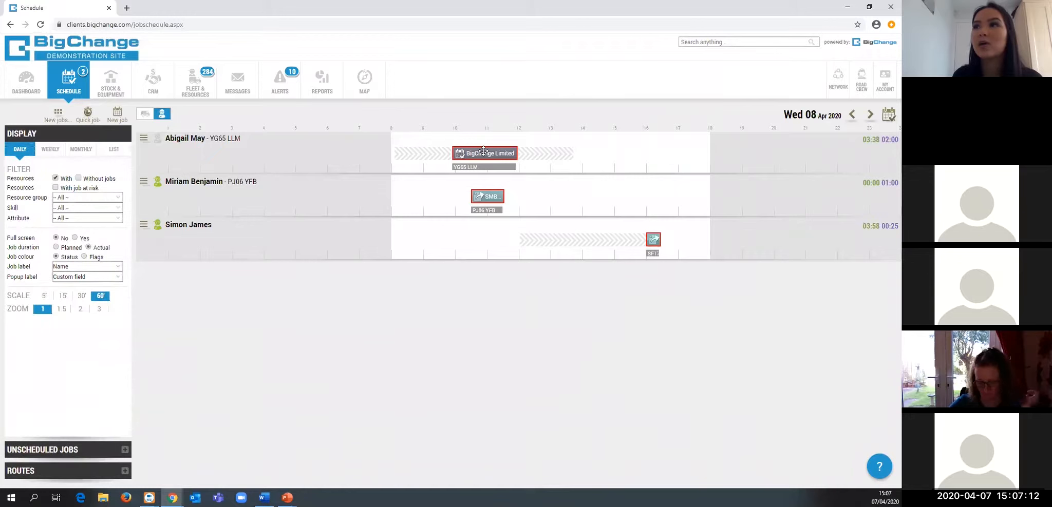
click(69, 450)
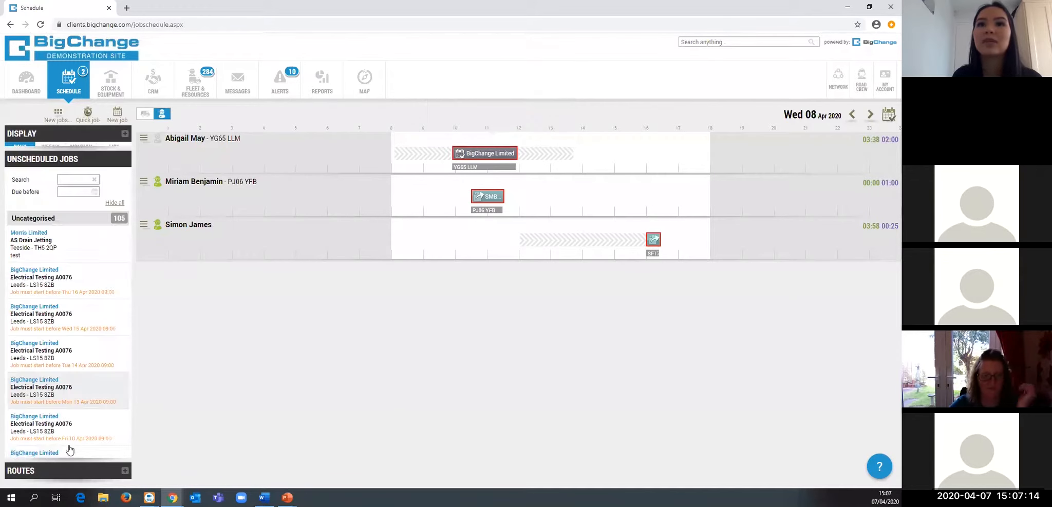
click(93, 262)
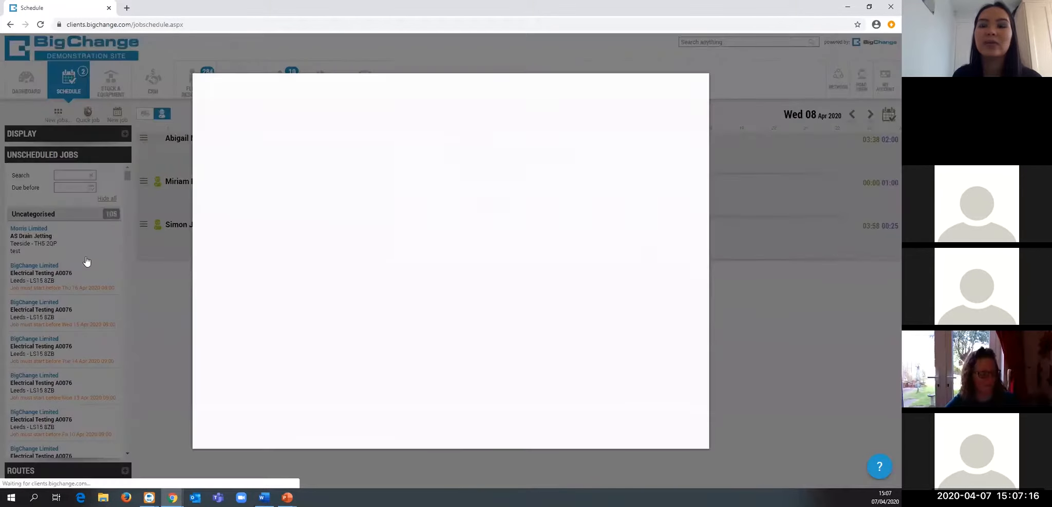
mouse_move(339, 240)
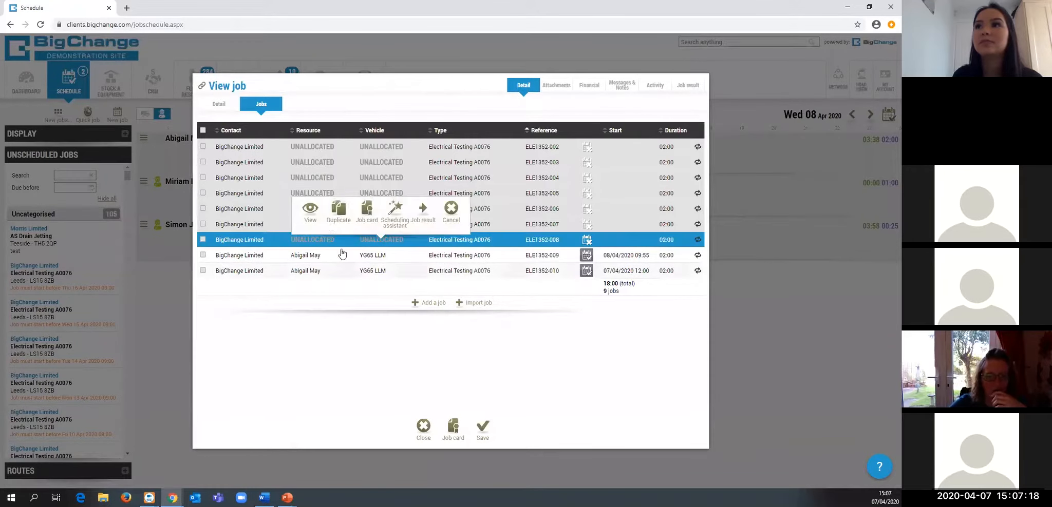
click(317, 218)
click(338, 128)
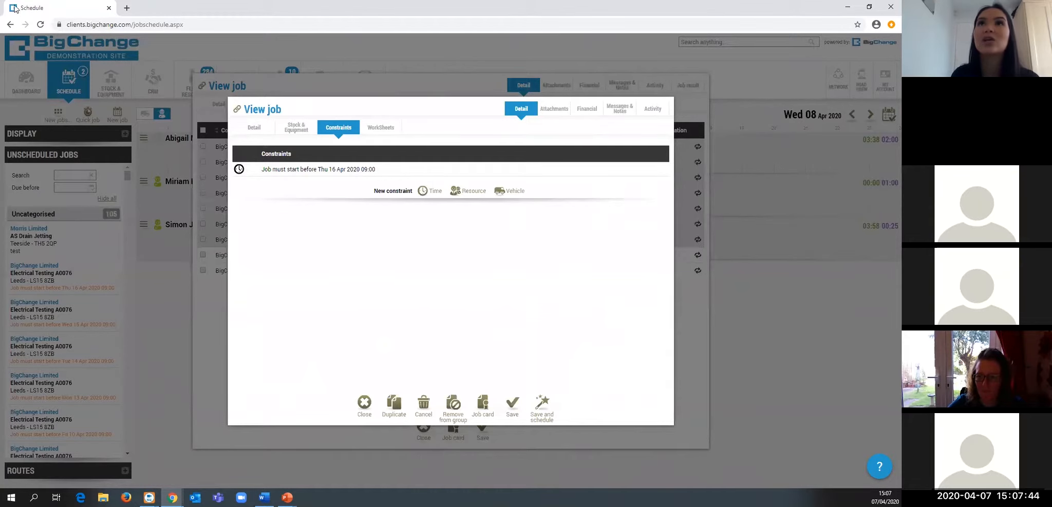
Step: Duplicate the schedule browser tab and open the resource management page of the administration area in the copy
right_click(39, 11)
click(60, 47)
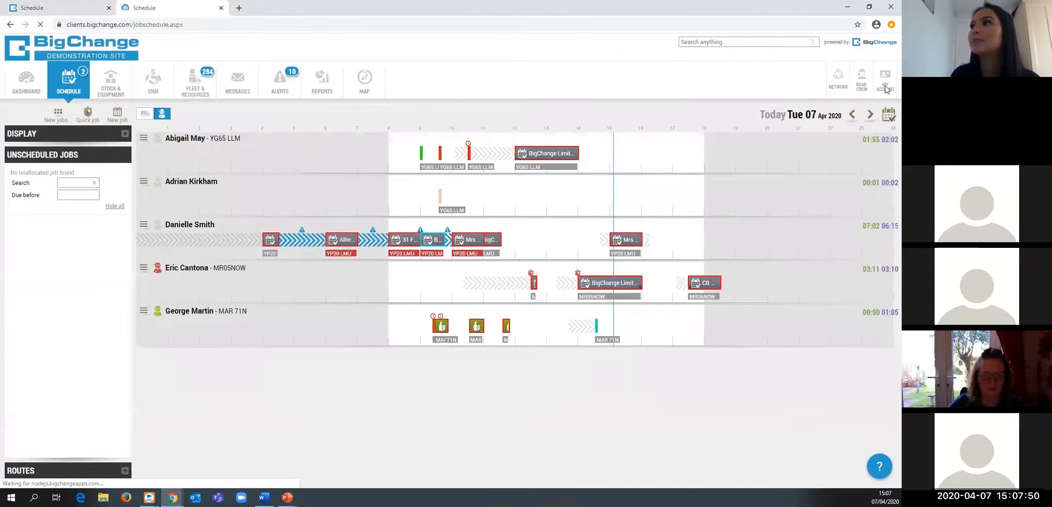
click(885, 89)
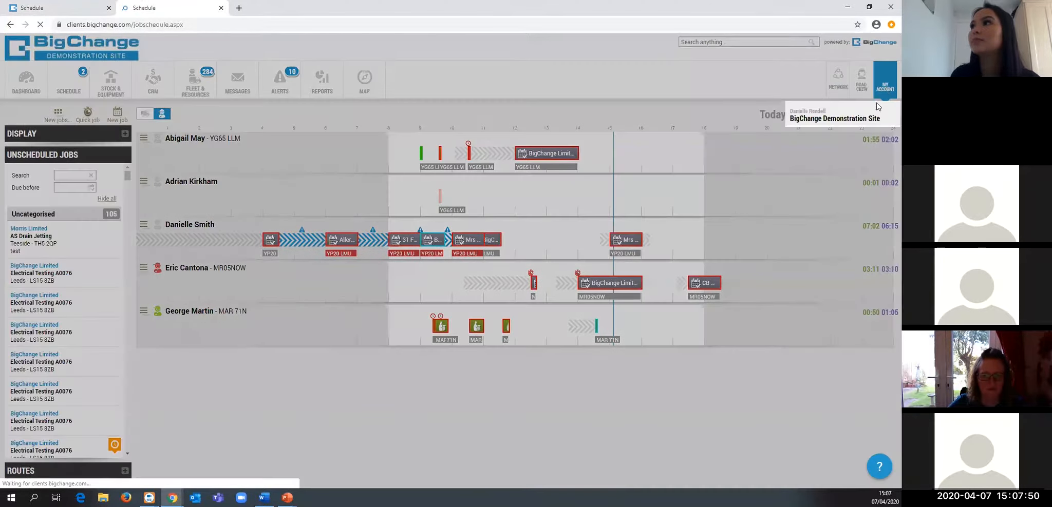
click(815, 152)
click(231, 170)
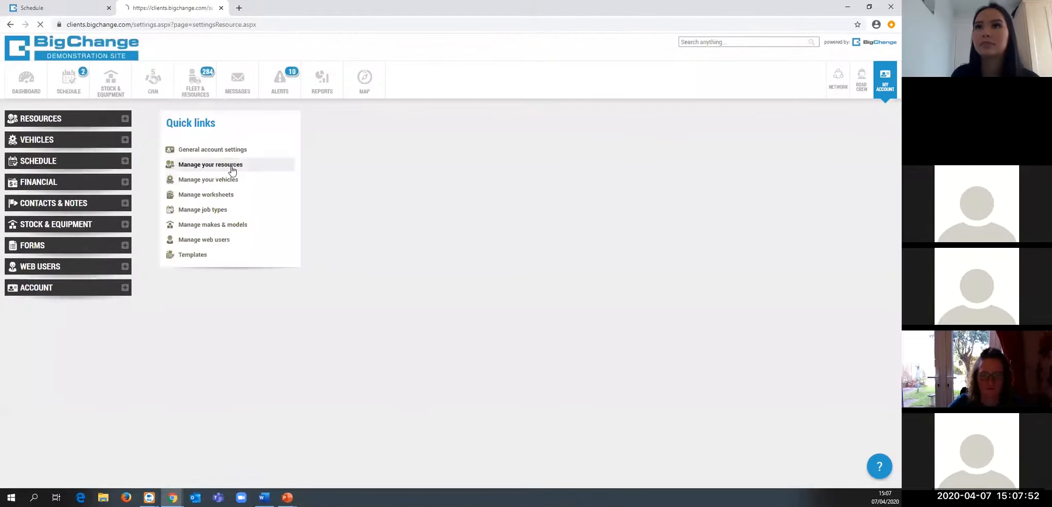
text(elle)
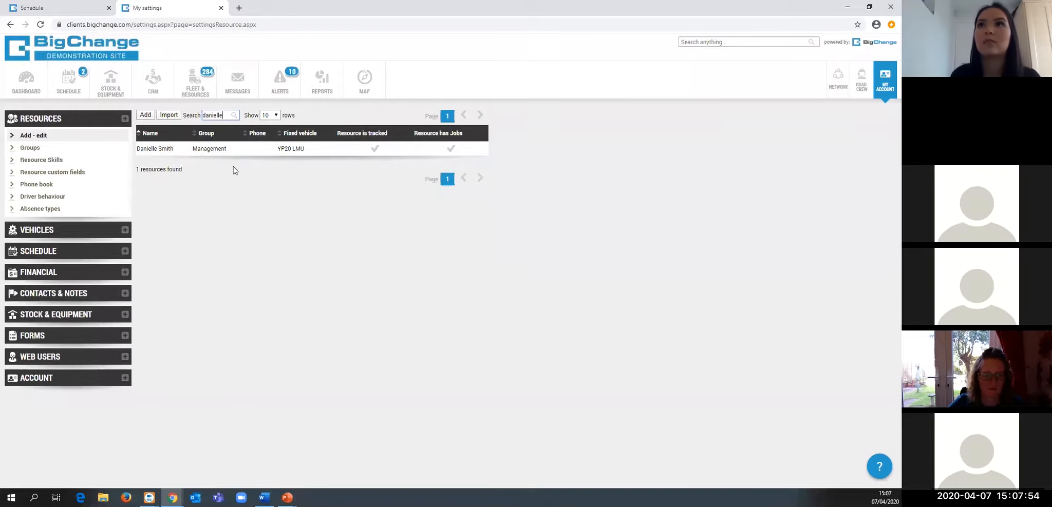
click(234, 149)
click(222, 118)
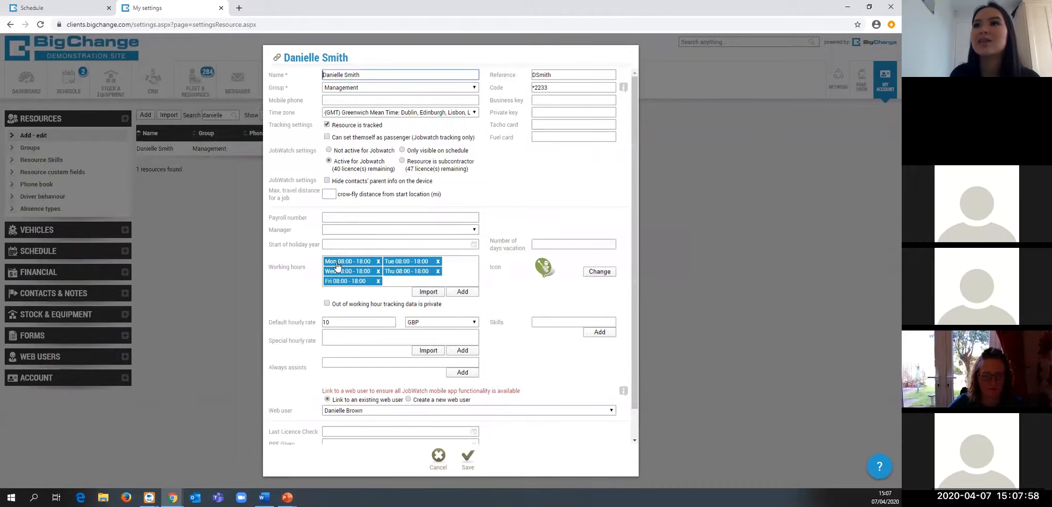
Step: Examine the start location settings in the resource's Monday, Tuesday and Wednesday working hours, and close the record without saving
click(330, 263)
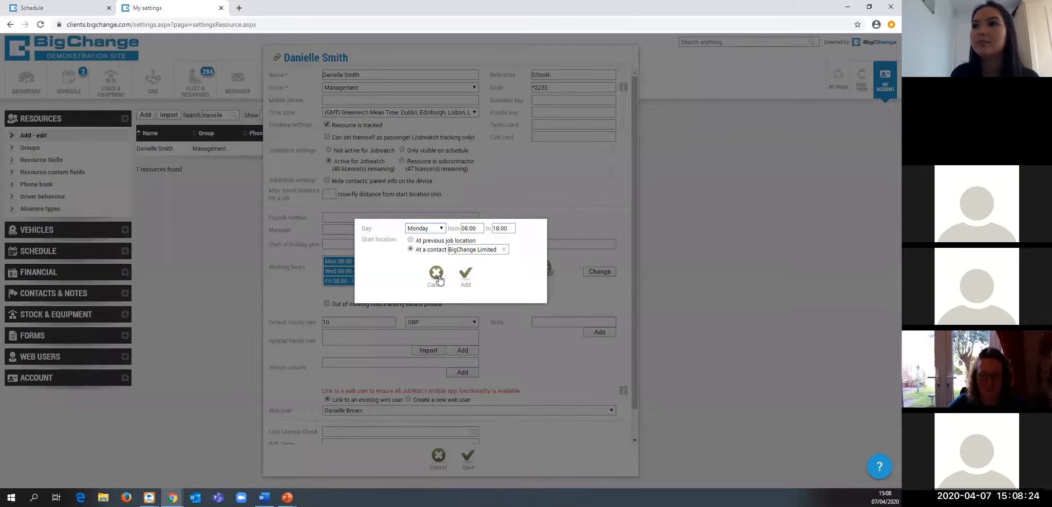
click(465, 274)
click(406, 263)
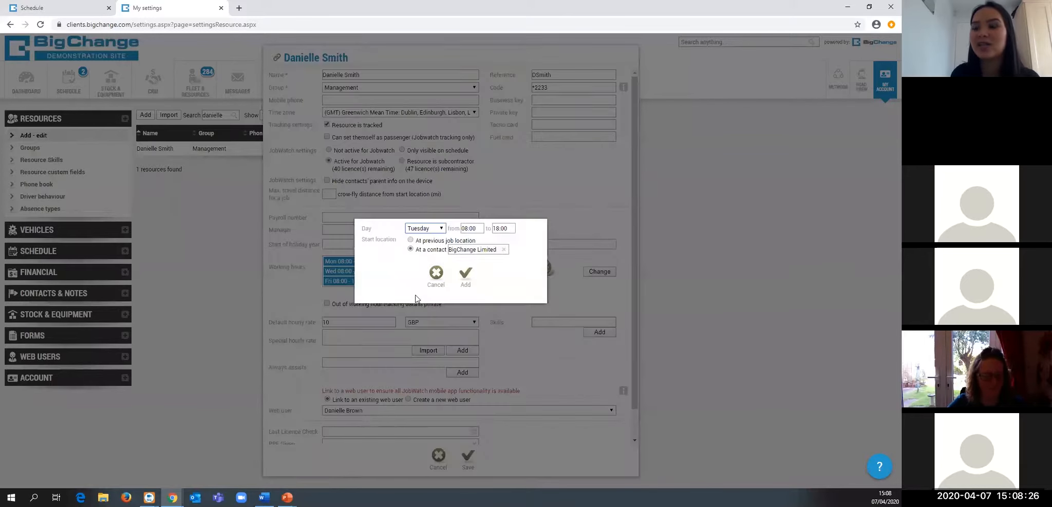
click(435, 273)
click(340, 274)
click(434, 275)
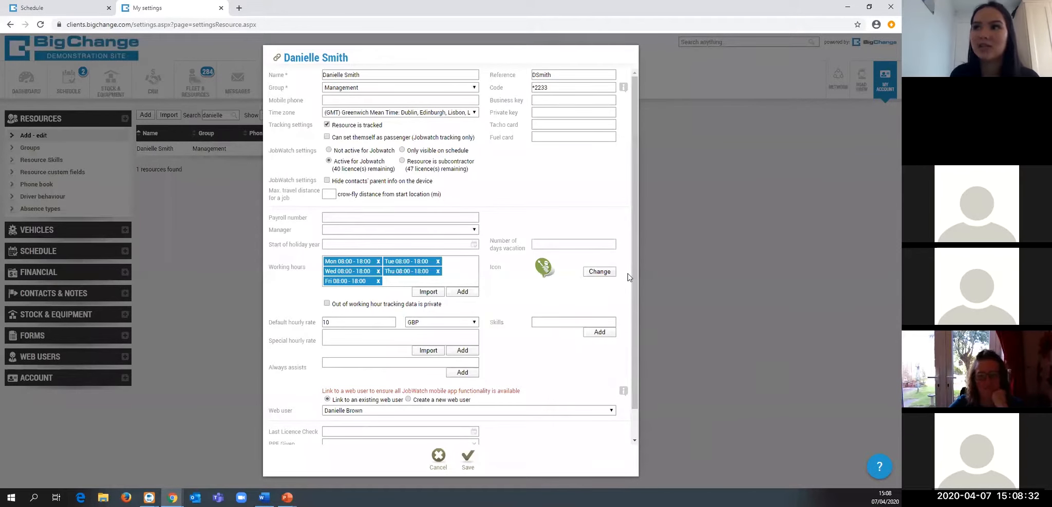
click(678, 257)
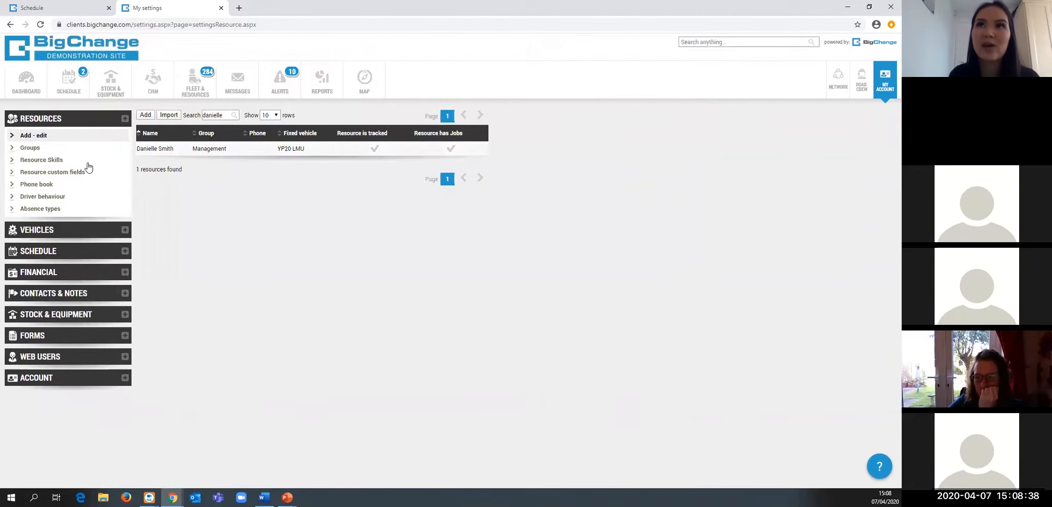
Step: Return to the schedule and open the general account settings in the administration area
click(67, 79)
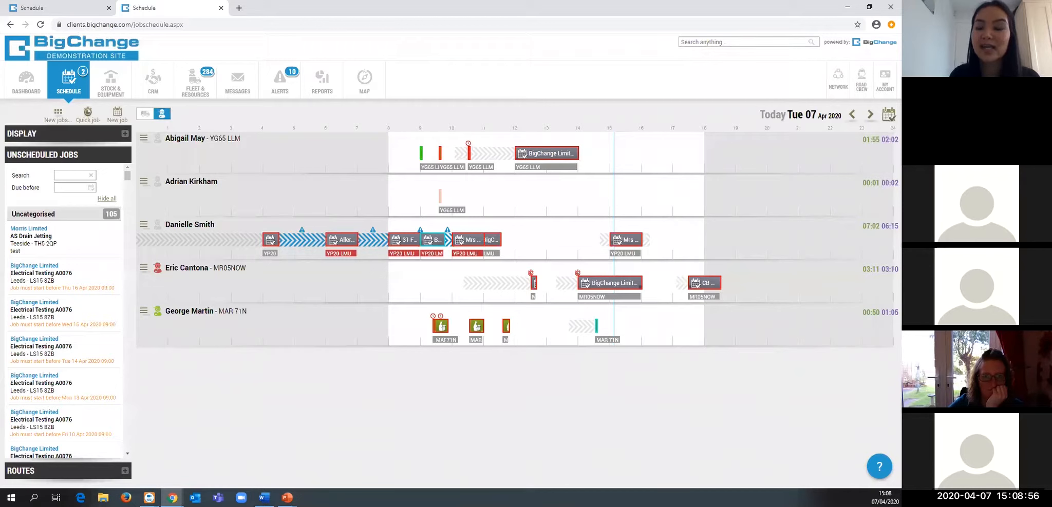
click(886, 93)
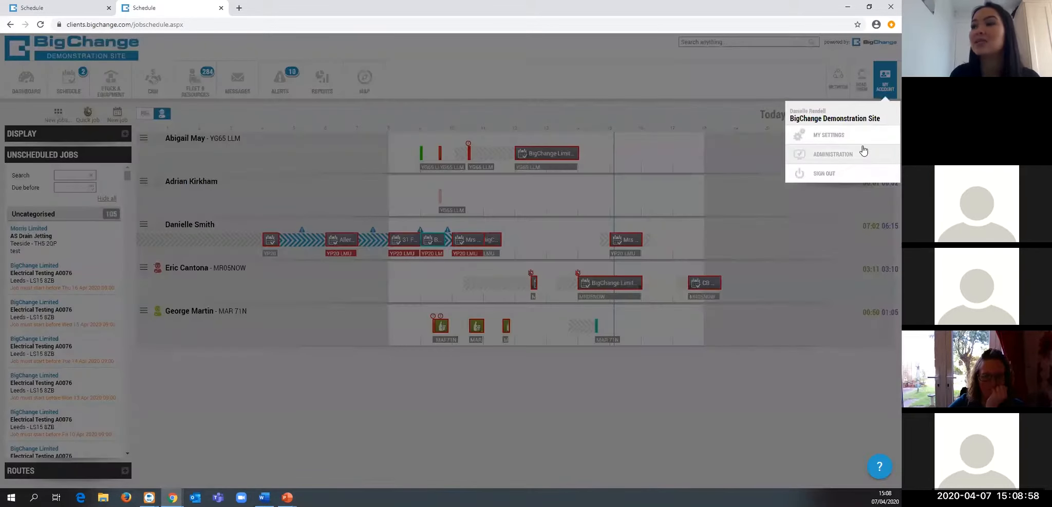
click(863, 152)
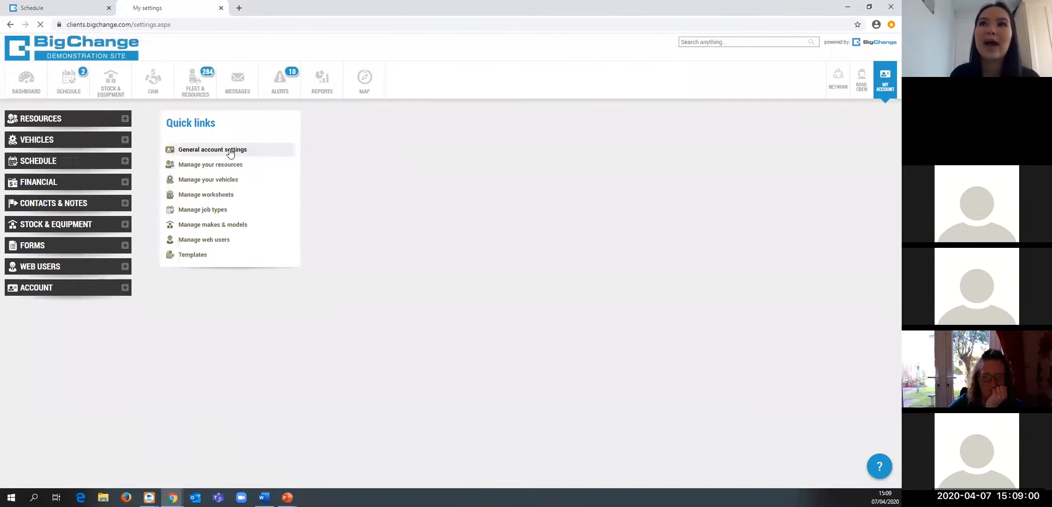
click(229, 151)
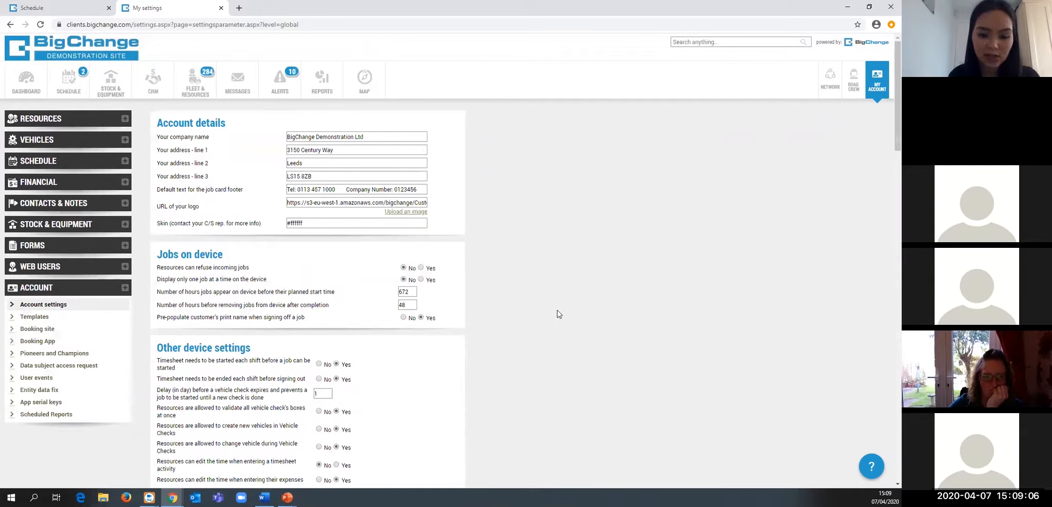
Step: Search the account settings page for "mini" and review the minimum free time between jobs and the surrounding Schedule settings
key(ctrl+f)
text(mini)
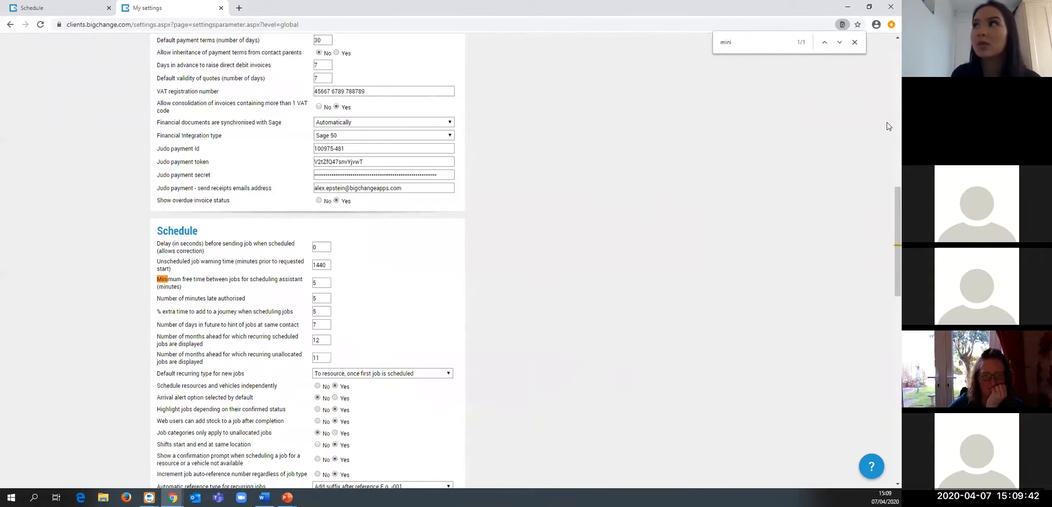
click(855, 42)
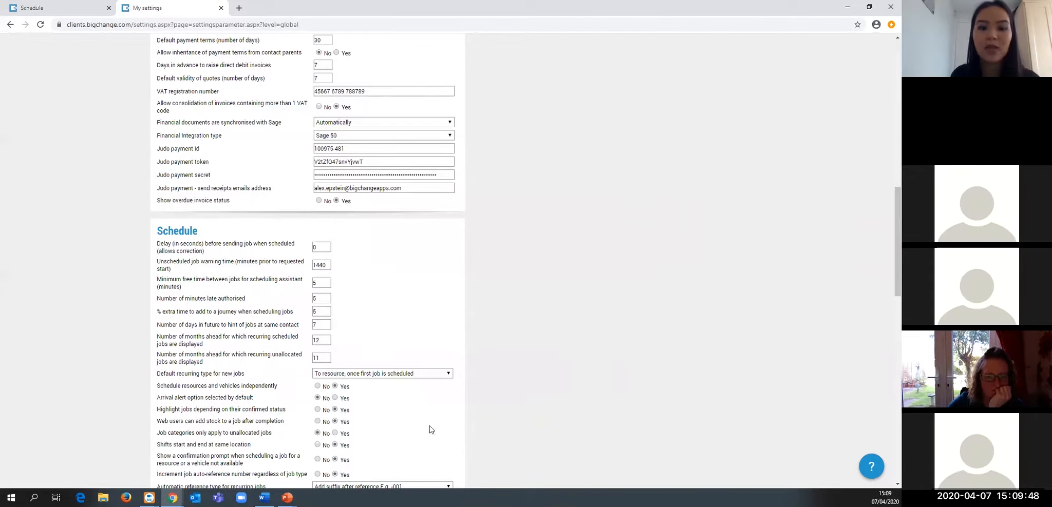
scroll(257, 420, up, 7)
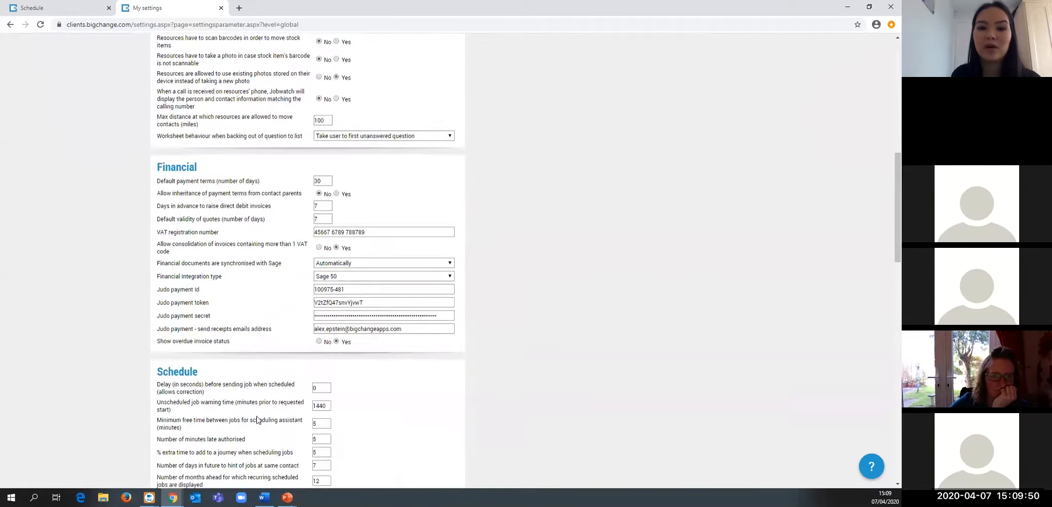
Step: Return from the account settings to the daily schedule and show the list of unscheduled jobs
scroll(257, 420, up, 5)
click(81, 89)
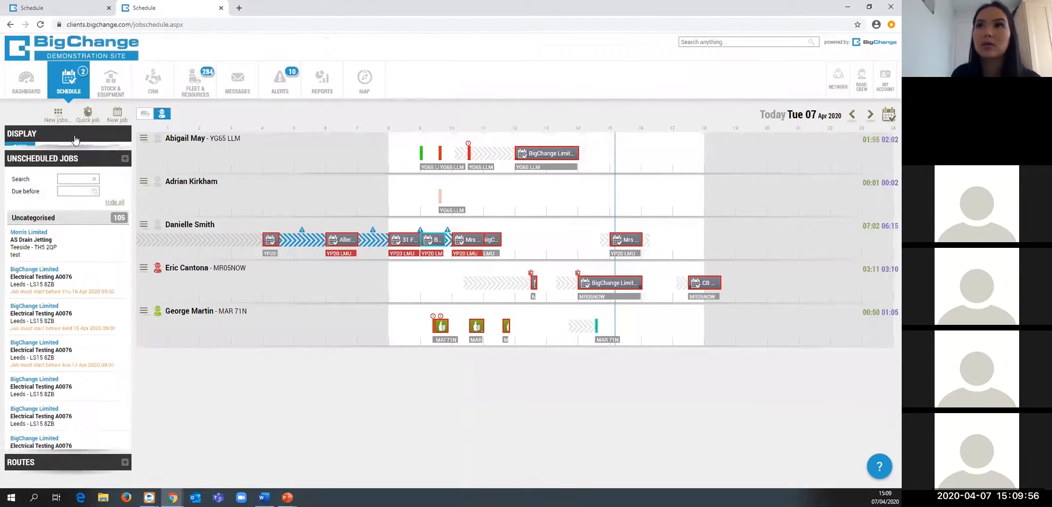
click(73, 134)
click(72, 451)
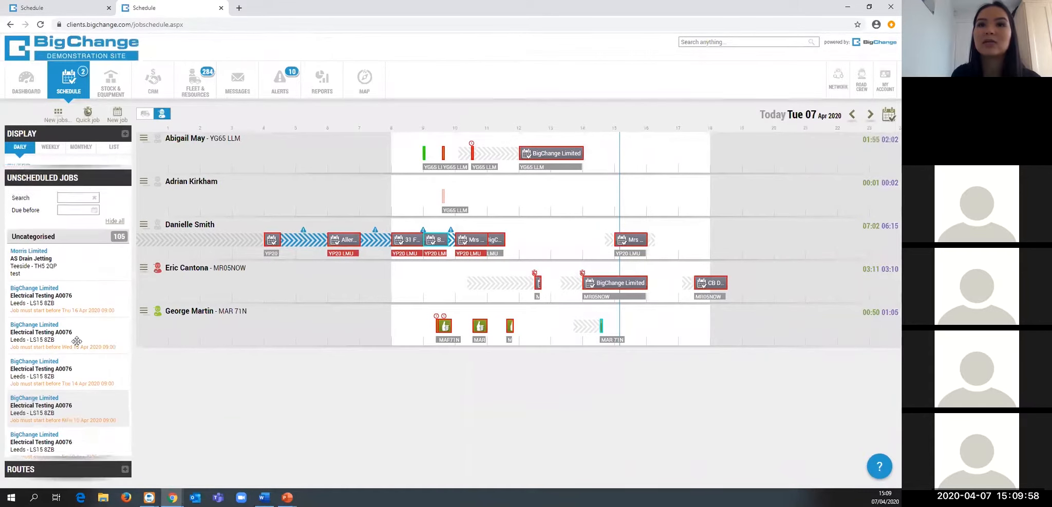
Step: Run the scheduling assistant for an unscheduled BigChange Limited Electrical Testing A0076 job, sort its suggestions by extra distance, and close it without booking
click(60, 287)
click(66, 263)
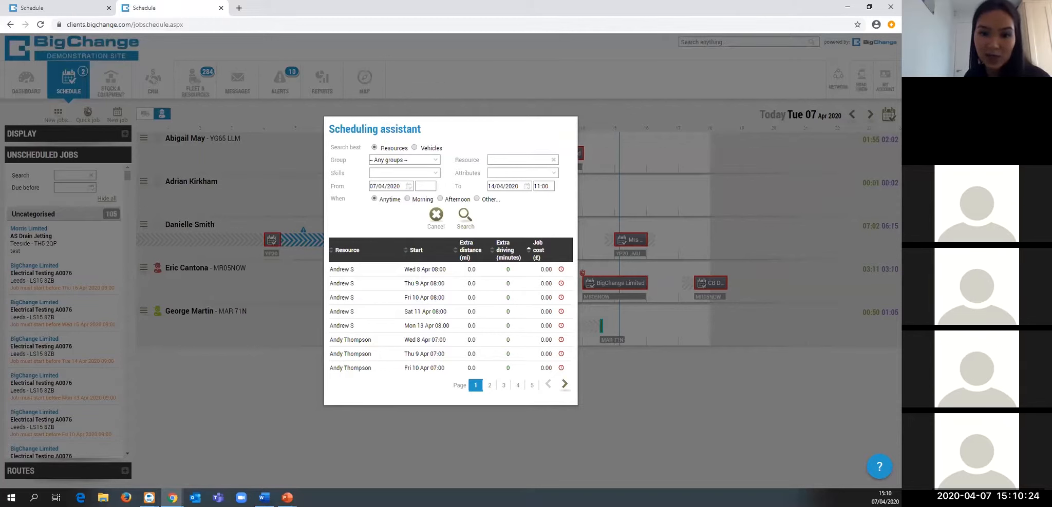
click(474, 253)
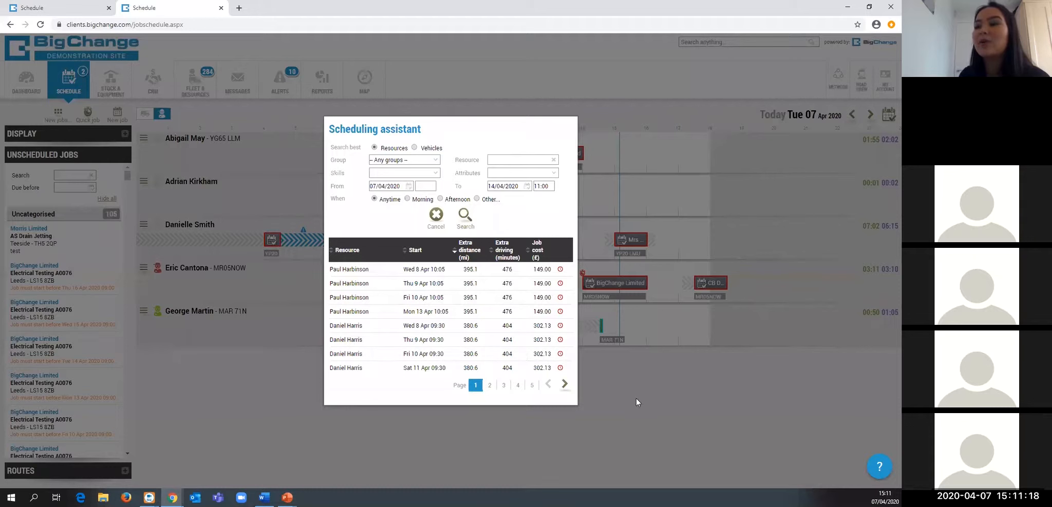
click(385, 424)
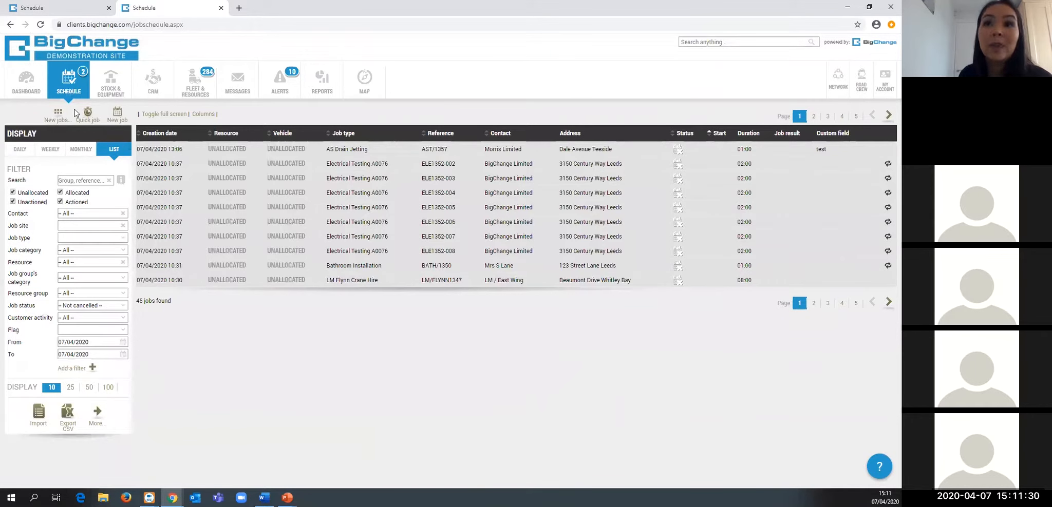
Step: Open the Schedule all jobs settings for the jobs in the list view and read the notice about the selected jobs
click(95, 421)
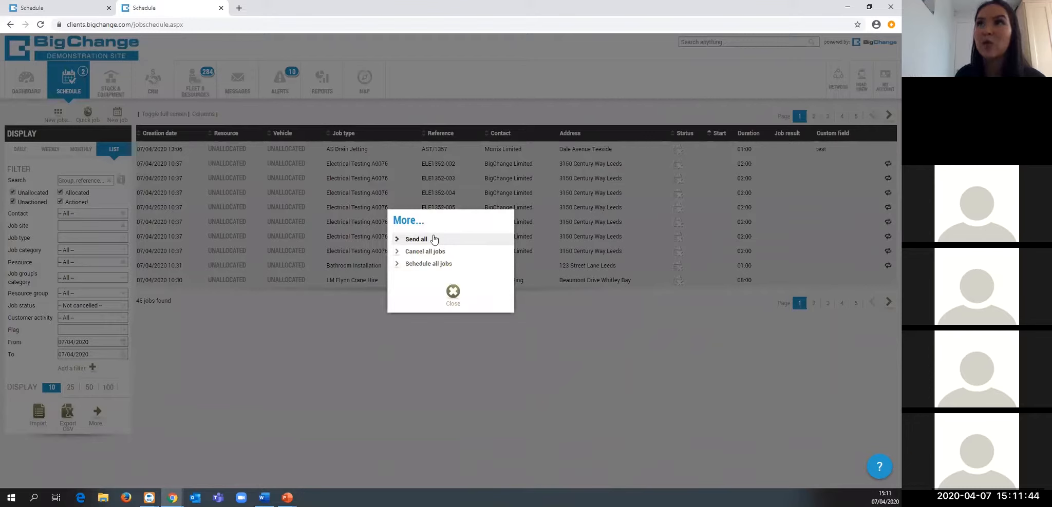
click(436, 265)
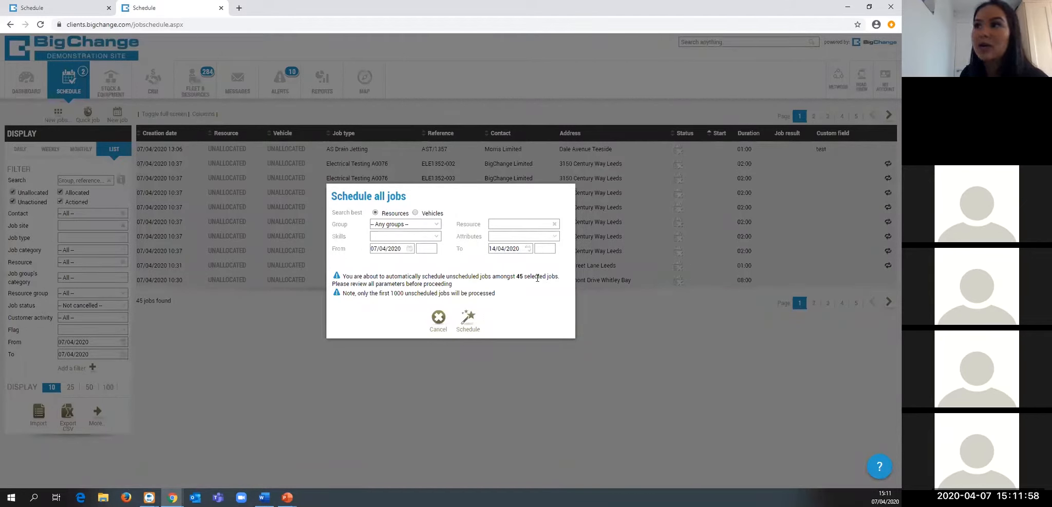
drag(516, 276, 553, 276)
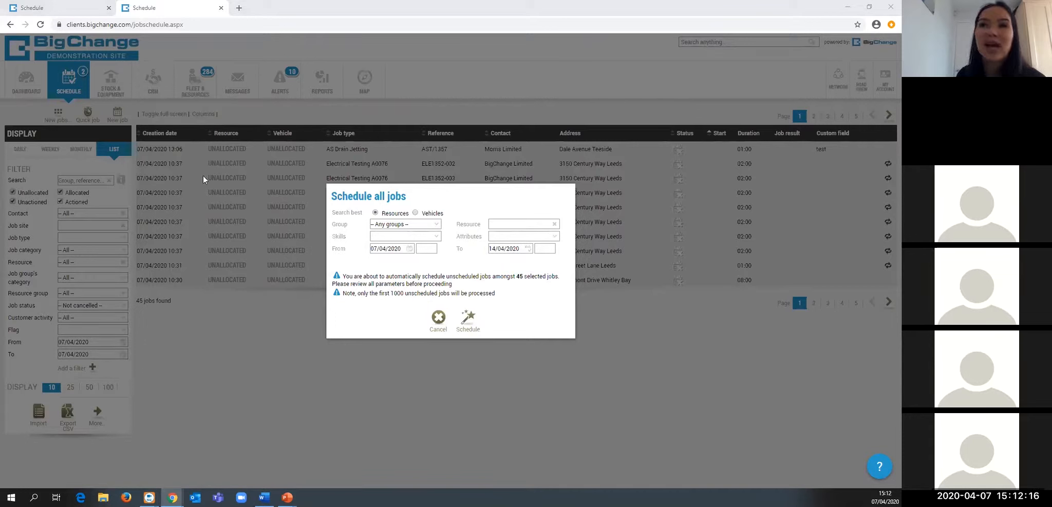
Step: Examine the group, skills and attributes options for scheduling all jobs, and dismiss the dialog without scheduling
click(432, 225)
drag(443, 243, 443, 308)
click(461, 225)
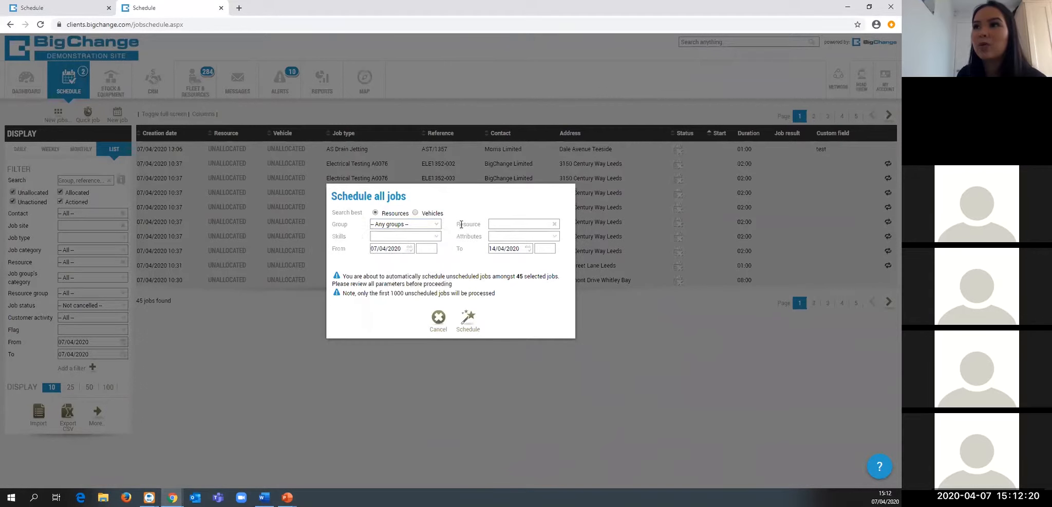
click(437, 237)
mouse_move(434, 254)
mouse_down()
mouse_move(434, 295)
mouse_move(435, 251)
mouse_up()
click(451, 253)
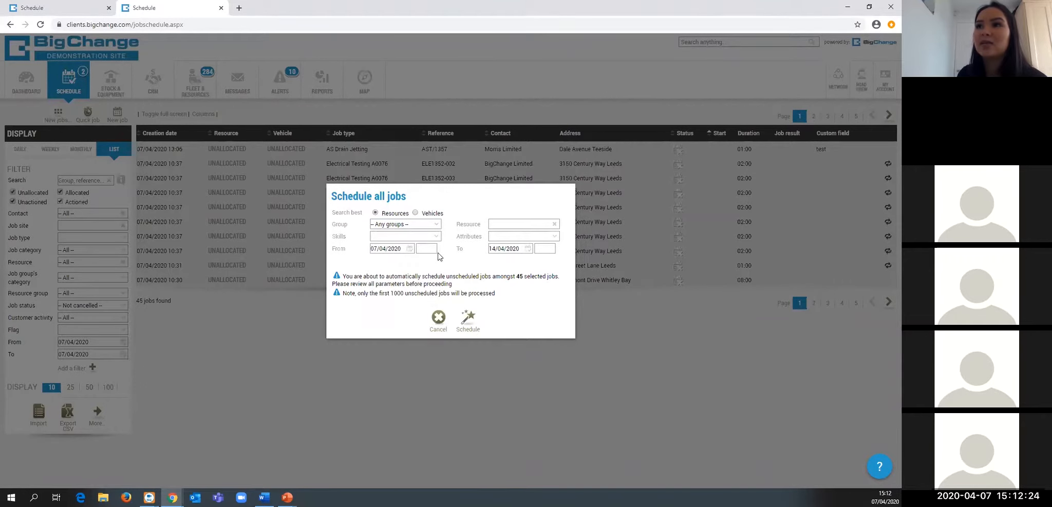
click(555, 238)
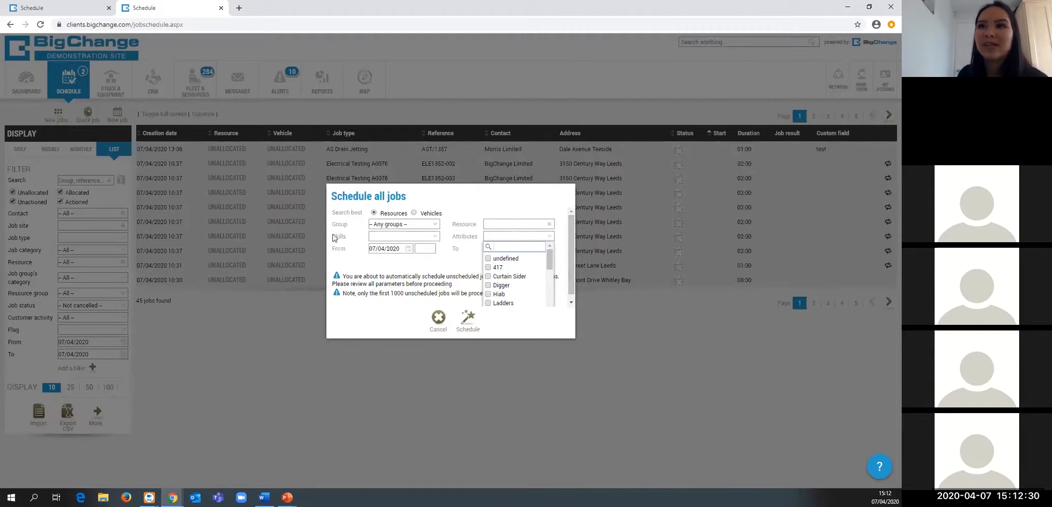
click(284, 314)
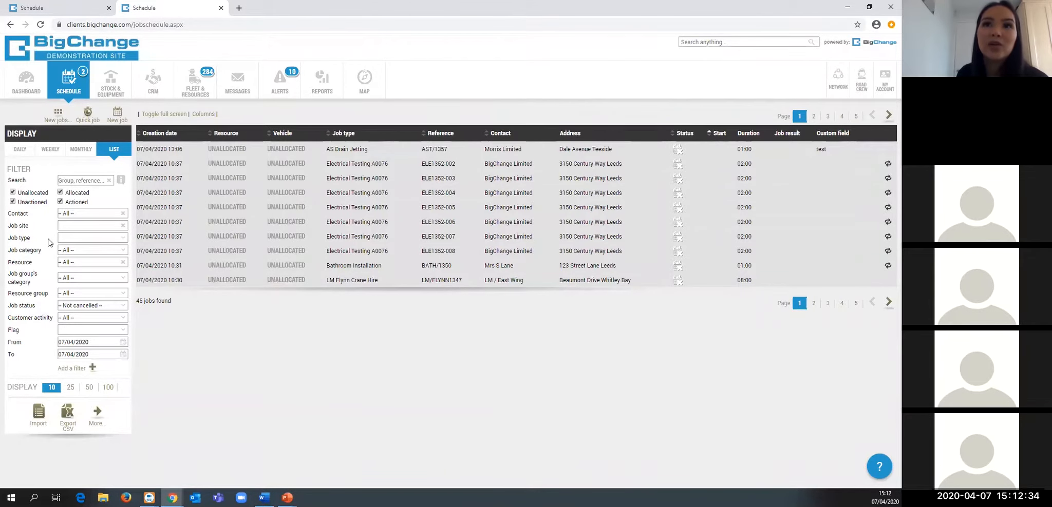
Step: Examine the job list's contact, job type and start date filters, including the planned, actual, creation and due date options
click(89, 213)
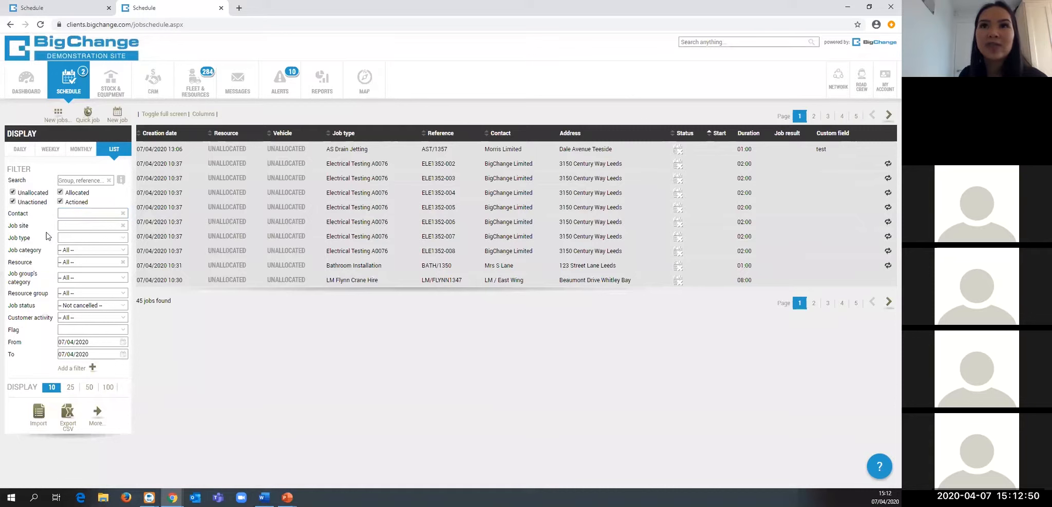
click(64, 239)
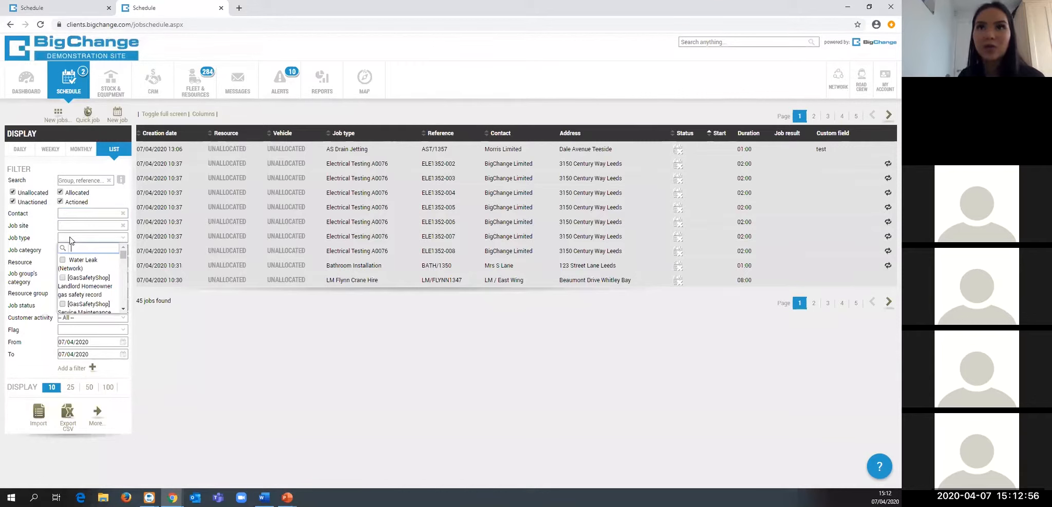
click(24, 245)
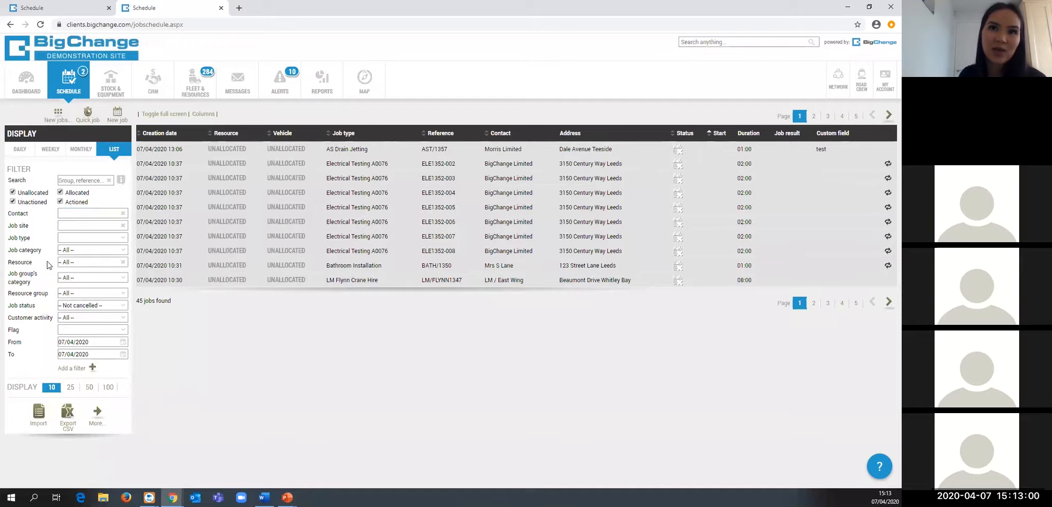
click(70, 344)
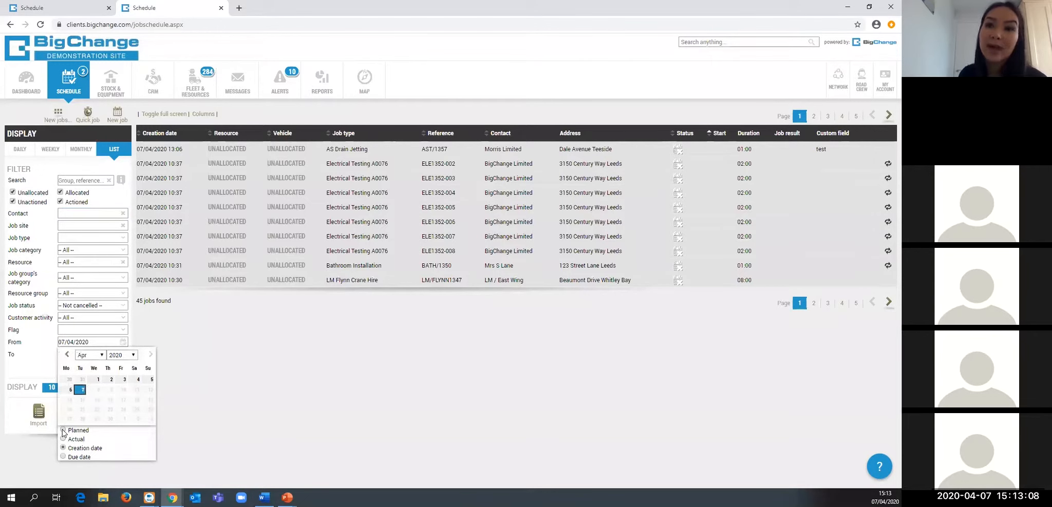
click(246, 369)
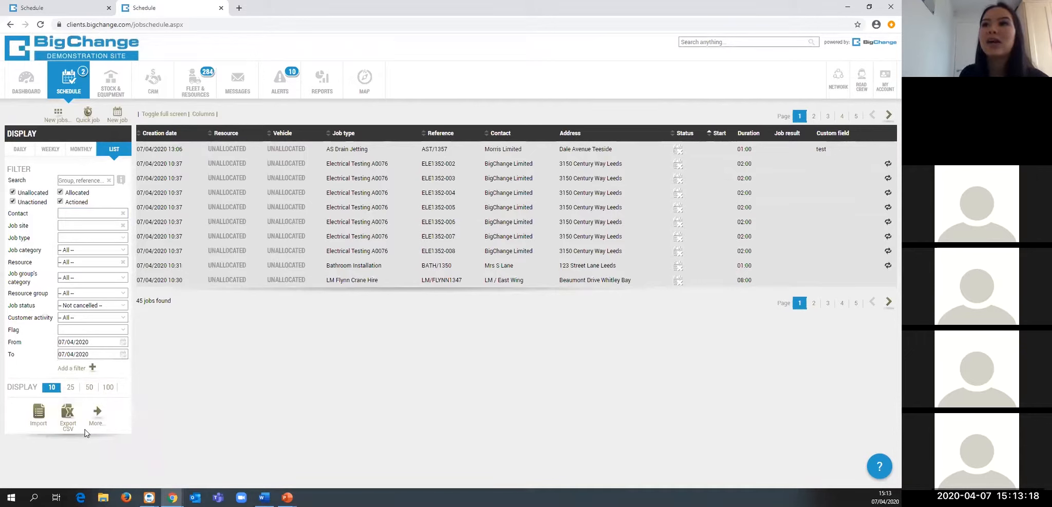
click(86, 342)
click(234, 360)
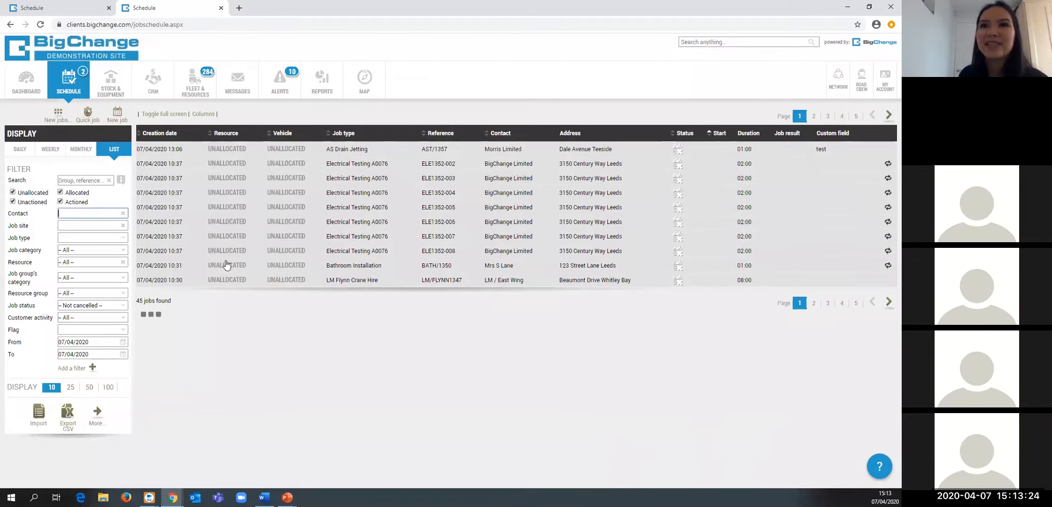
Step: Filter the job list by contact, searching for "bigchange" and choosing BigChange Limited
text(gchange)
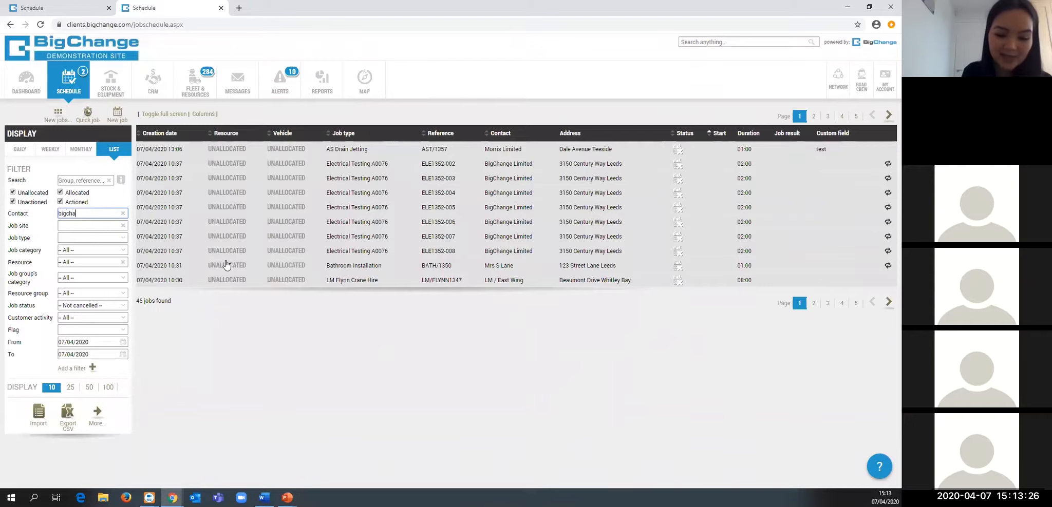
key(Down)
key(Down)
key(Down)
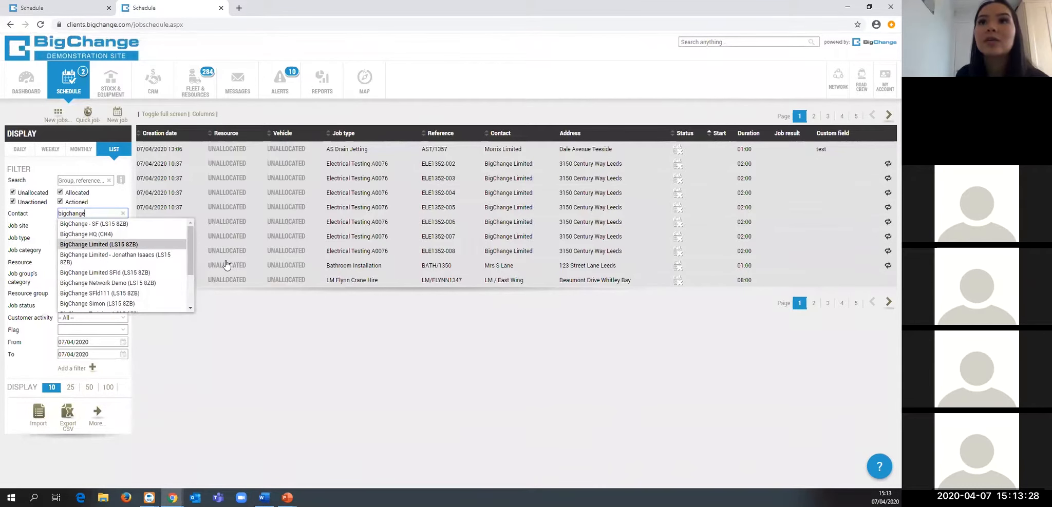
key(Return)
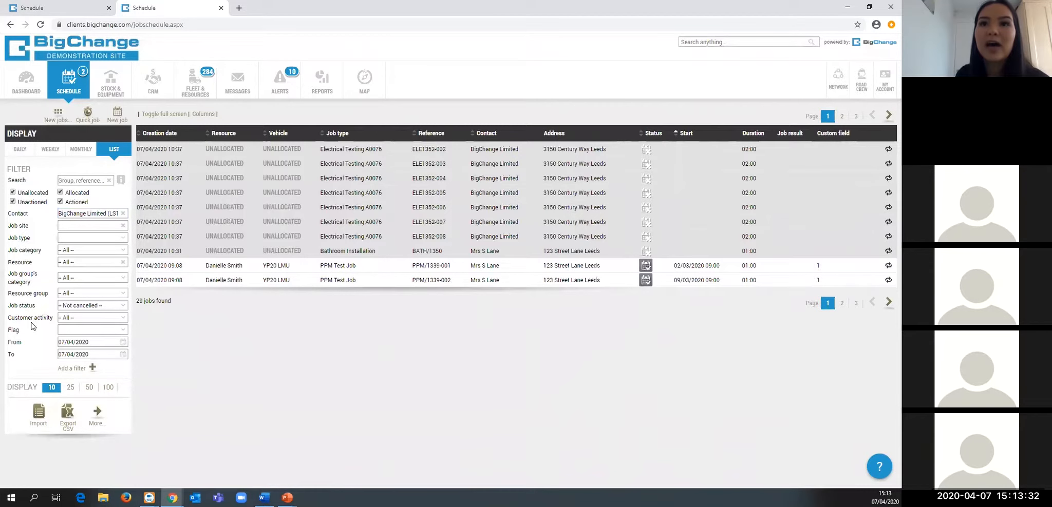
Step: Automatically schedule all unscheduled jobs in the filtered list, searching resources in any group from 07/04/2020 to 14/04/2020, and confirm
click(97, 414)
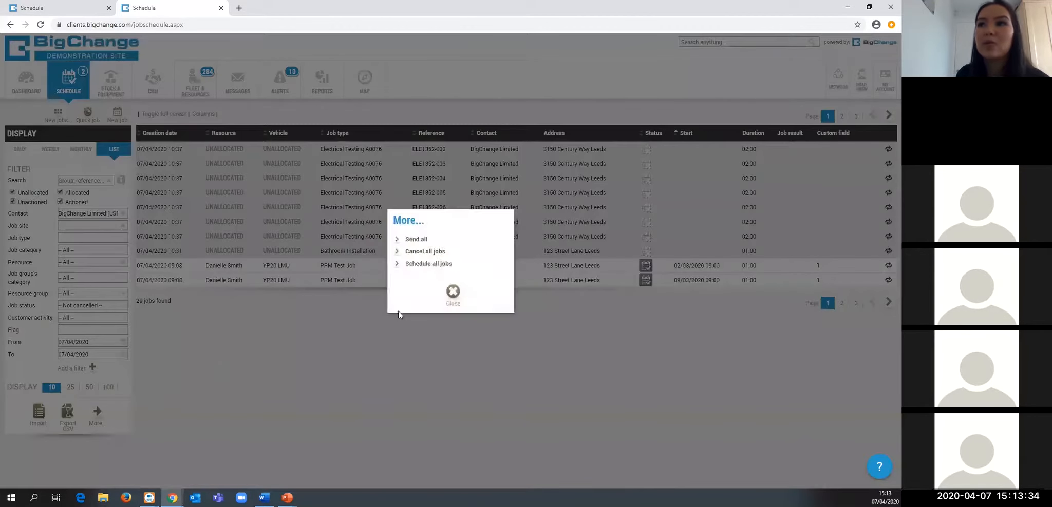
click(417, 264)
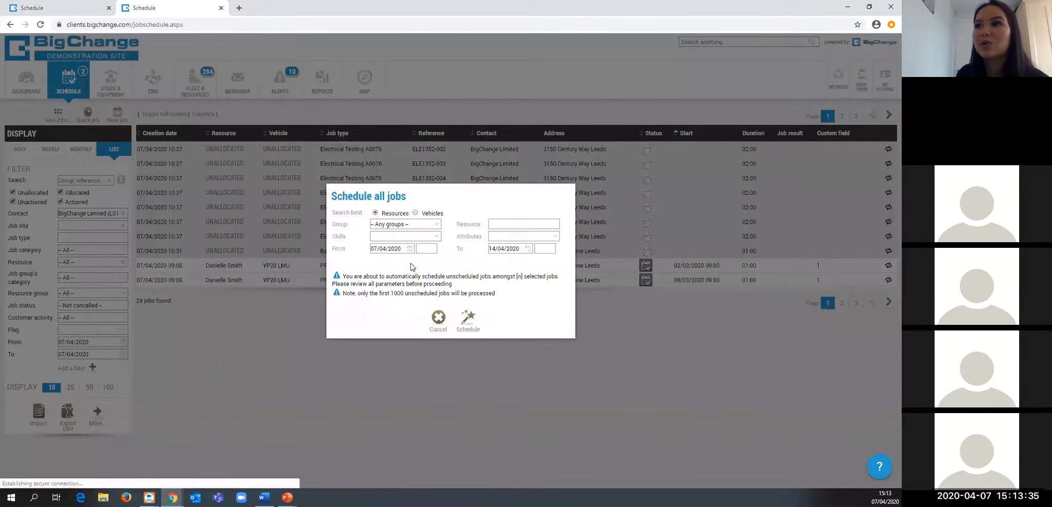
click(469, 321)
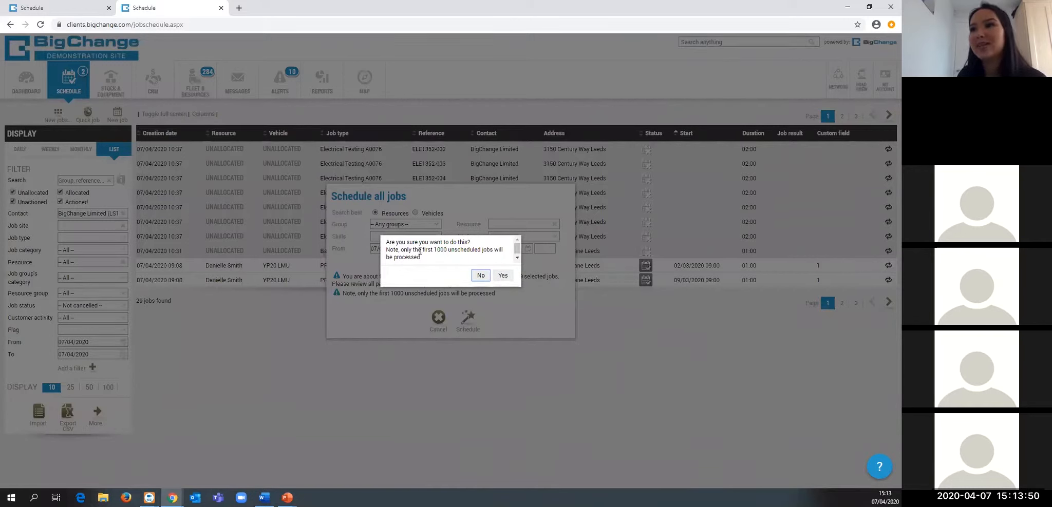
click(503, 277)
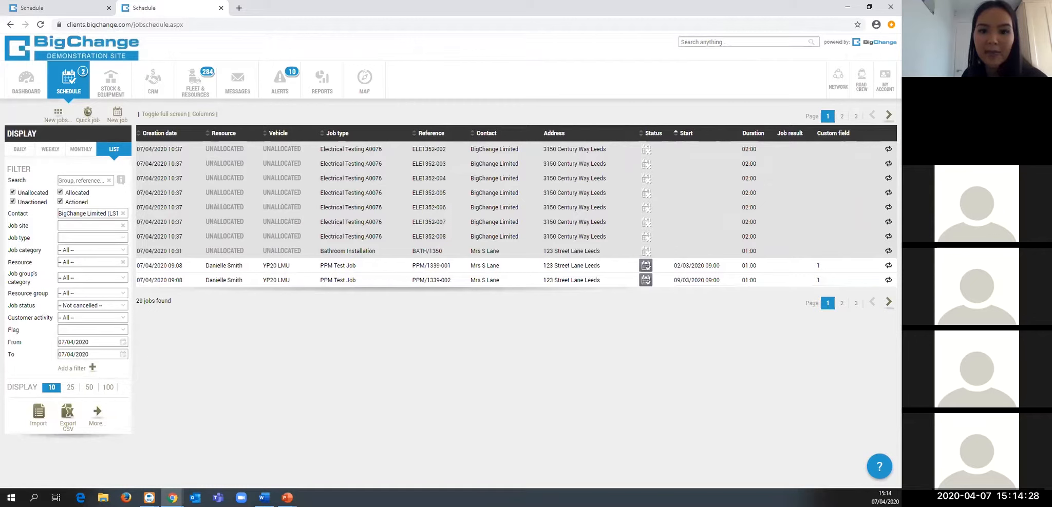
key(alt+Tab)
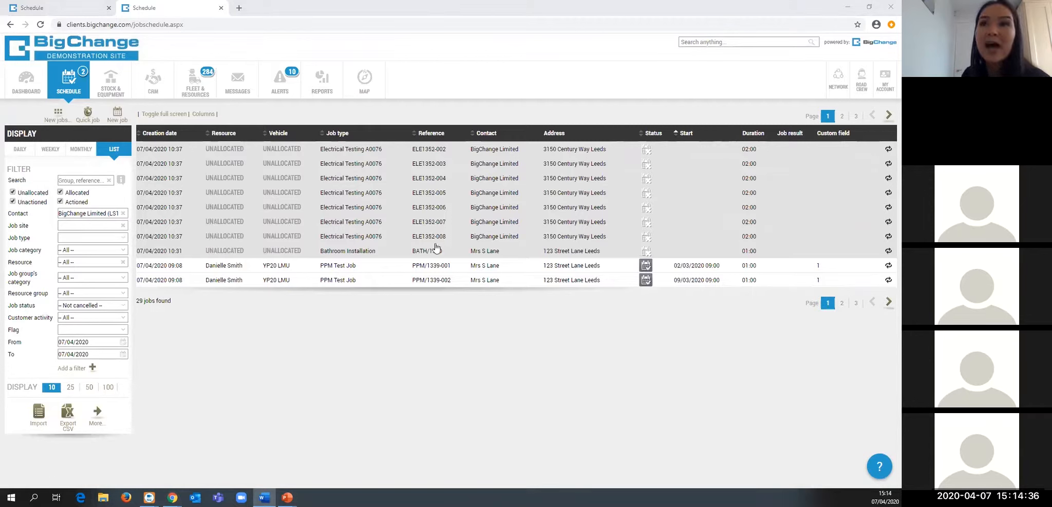
click(437, 328)
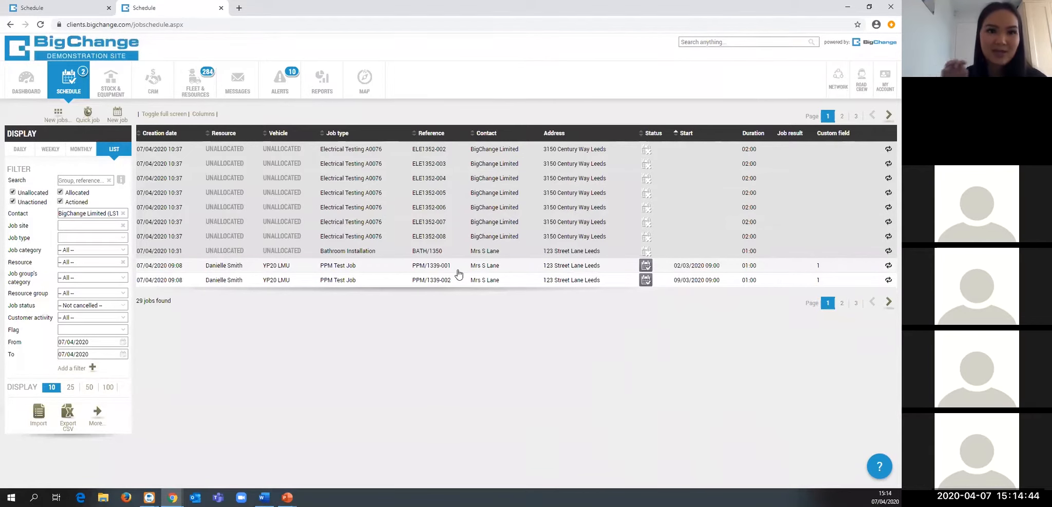
Step: Inspect the resource choices for the PPM Test Jobs of 02/03/2020 and 09/03/2020, and close the job details without saving a reassignment
click(488, 265)
click(595, 191)
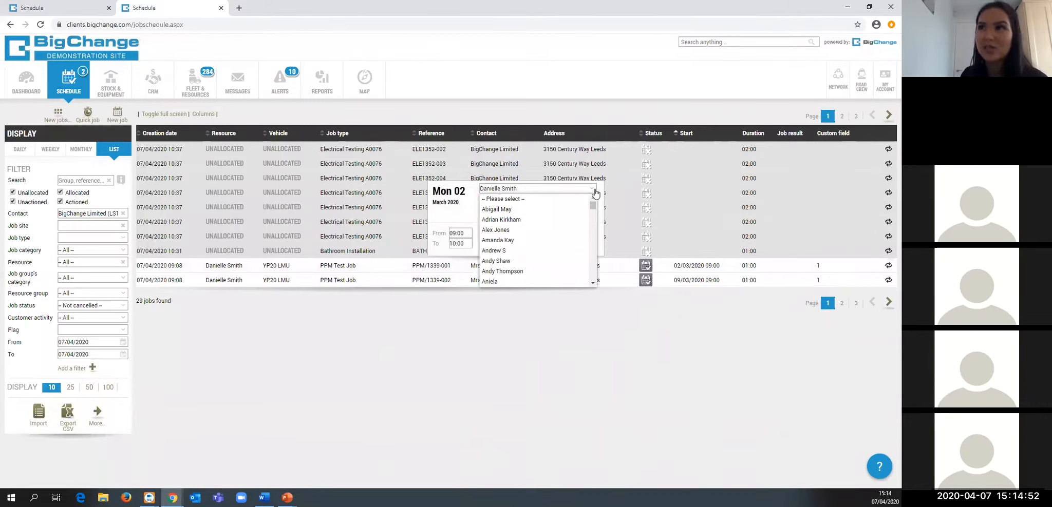
click(432, 285)
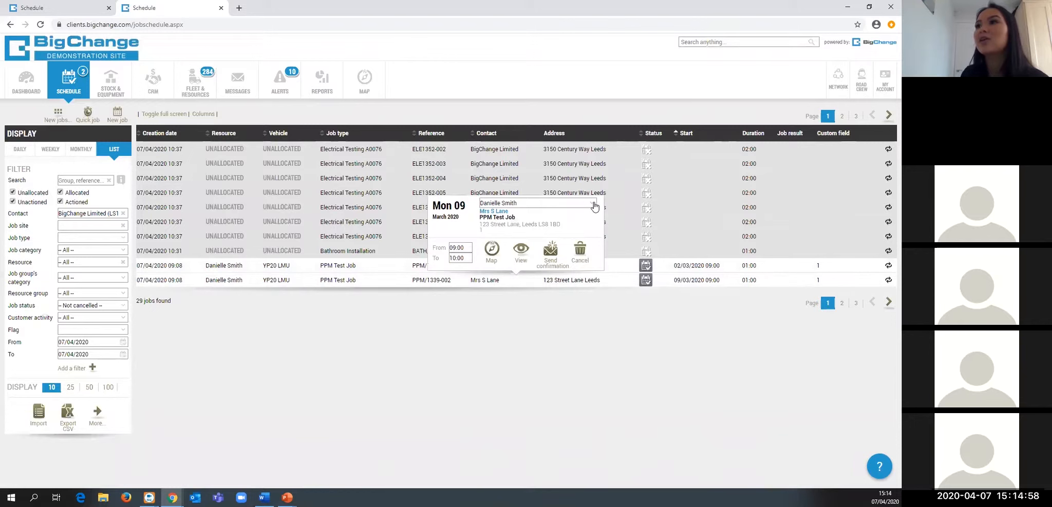
click(594, 204)
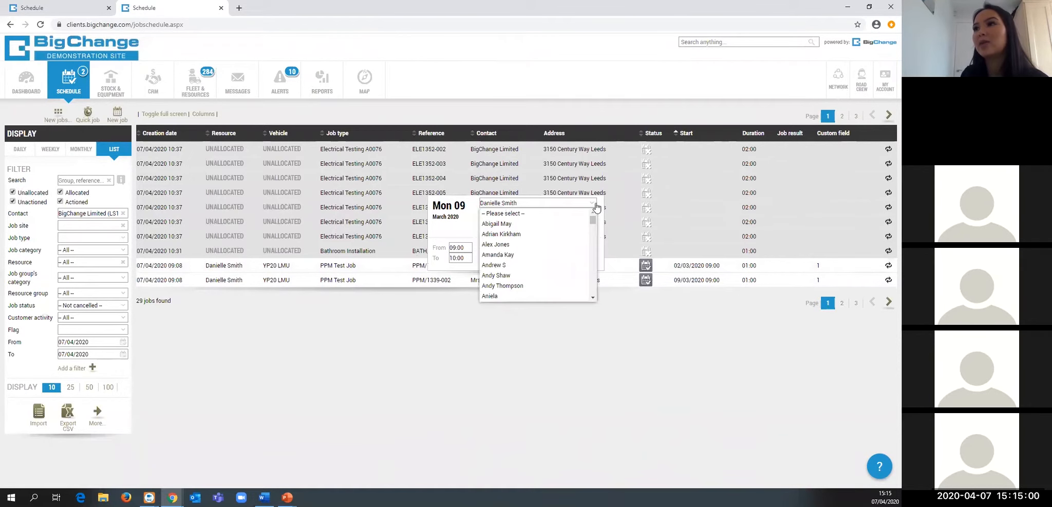
click(549, 214)
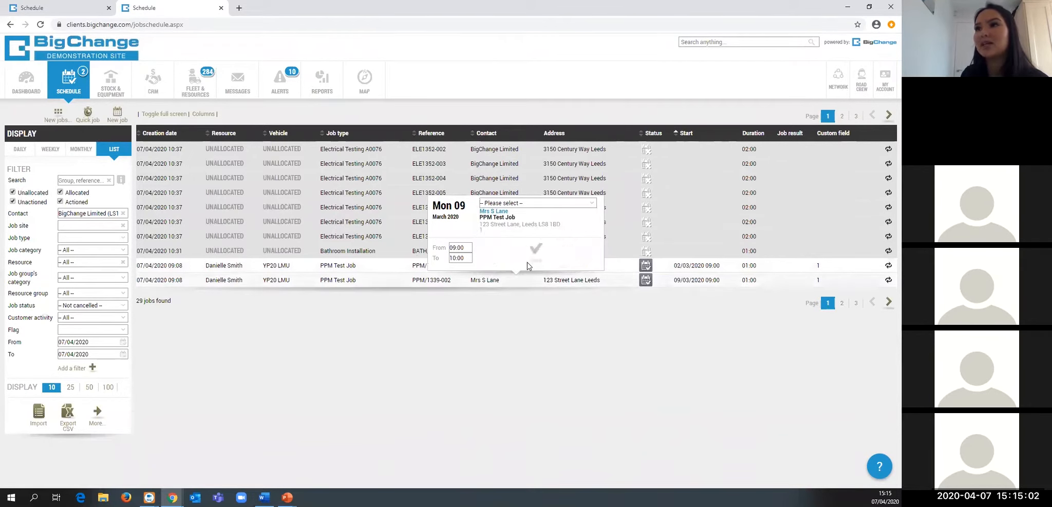
click(504, 324)
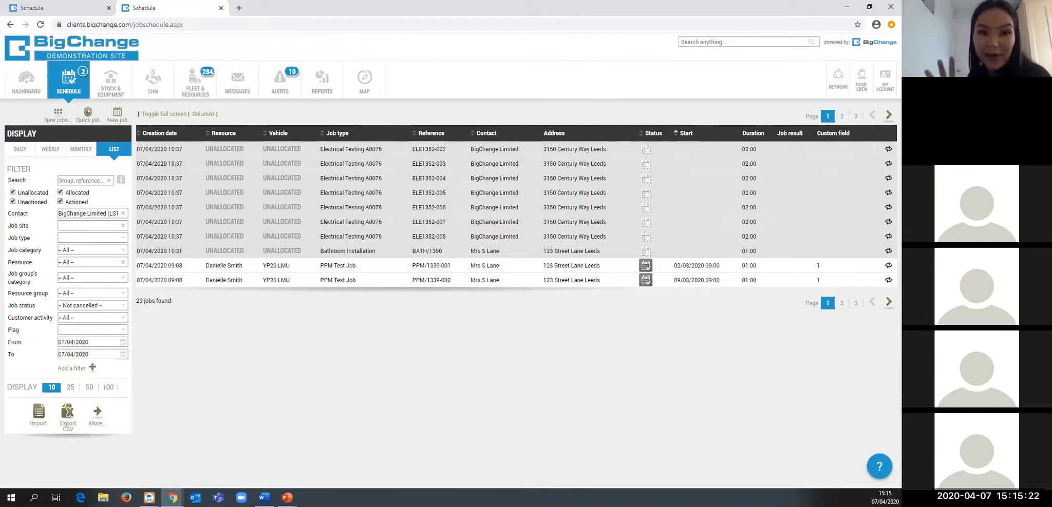
Step: Switch the schedule from the job list to the daily view to check the automatically allocated jobs
key(alt+Tab)
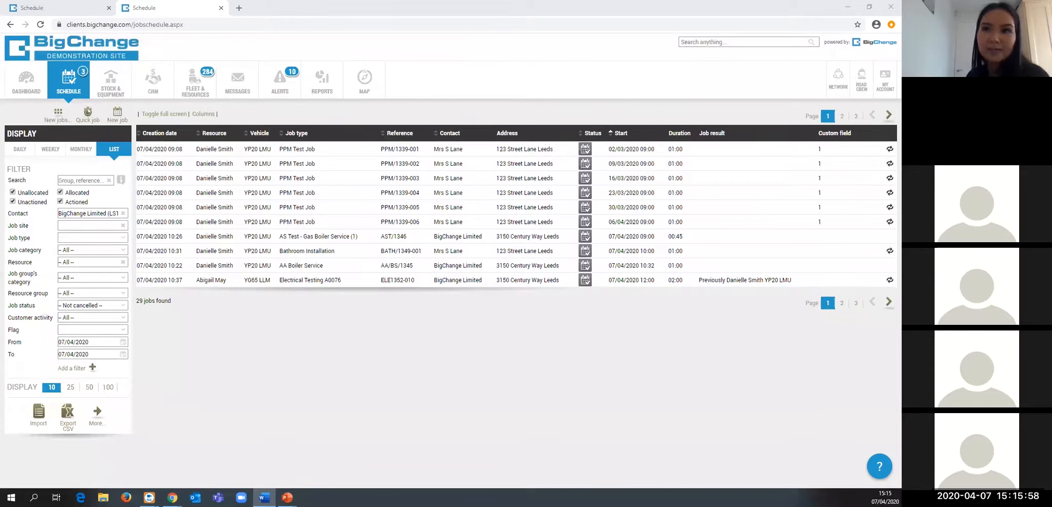
click(239, 127)
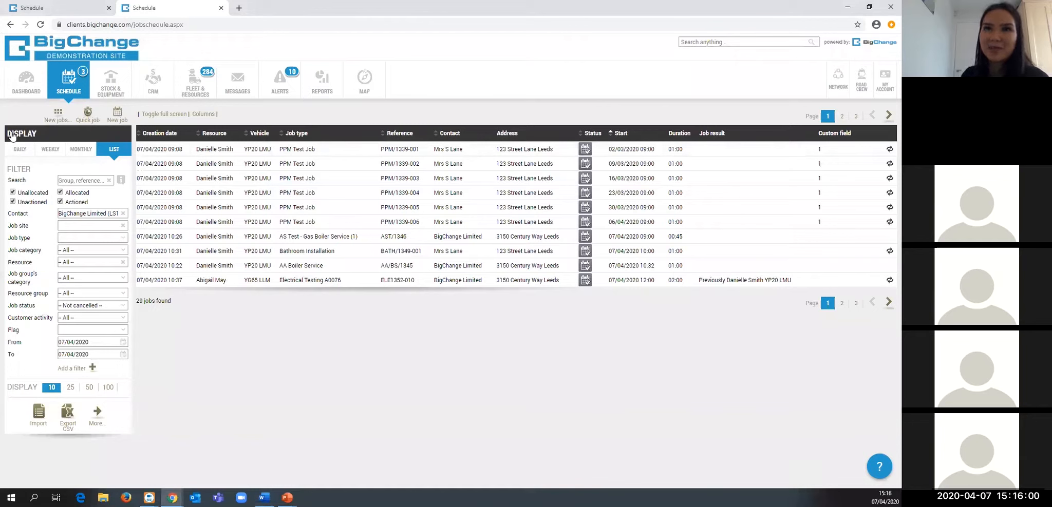
click(19, 150)
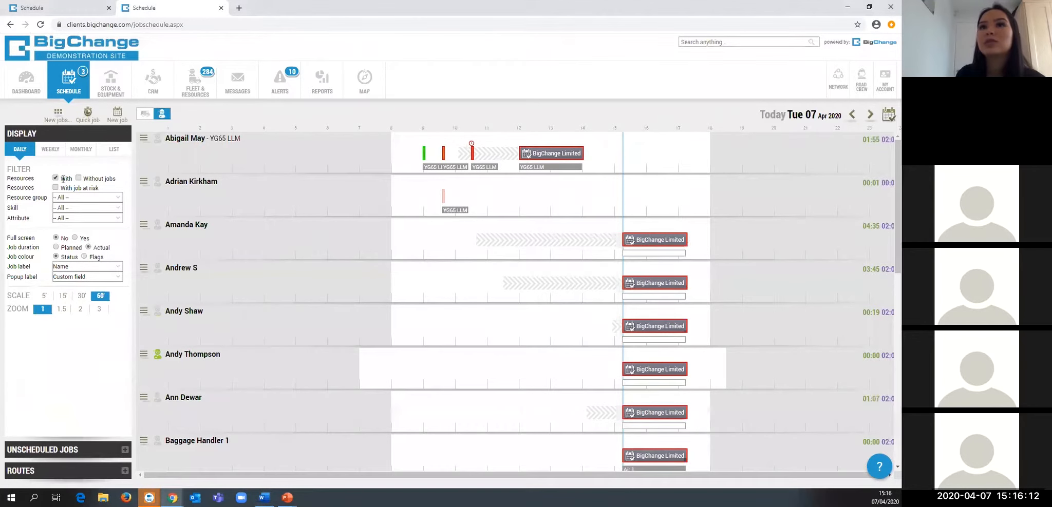
scroll(74, 196, down, 10)
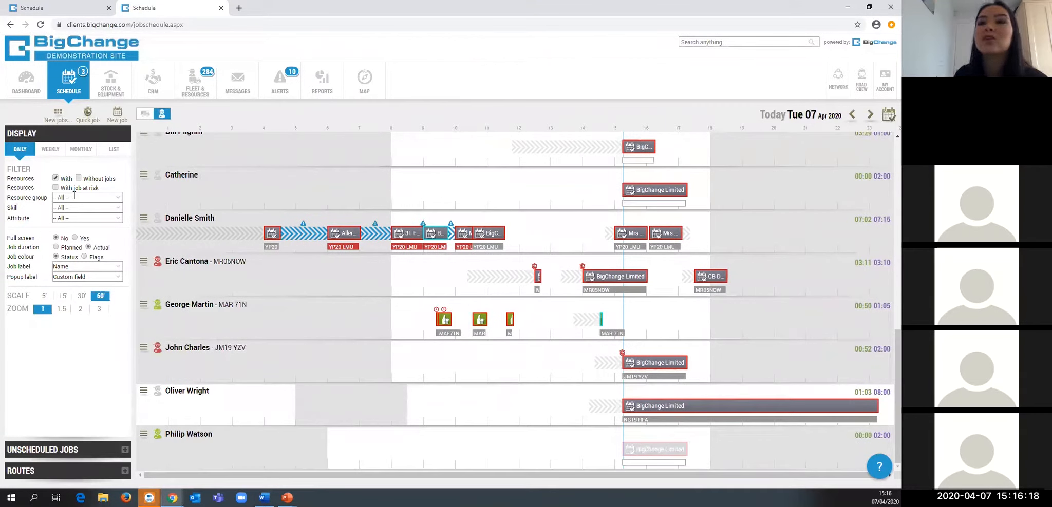
click(144, 219)
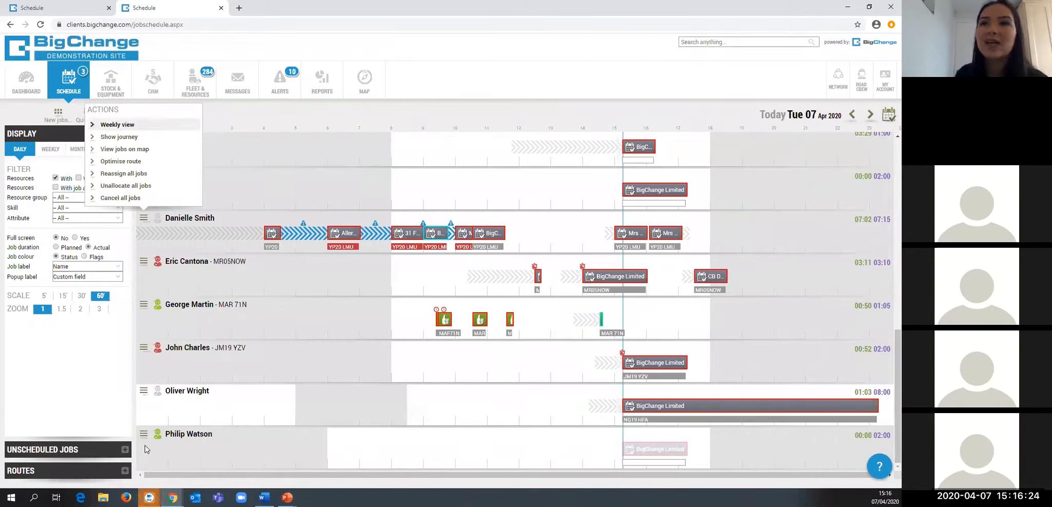
click(117, 124)
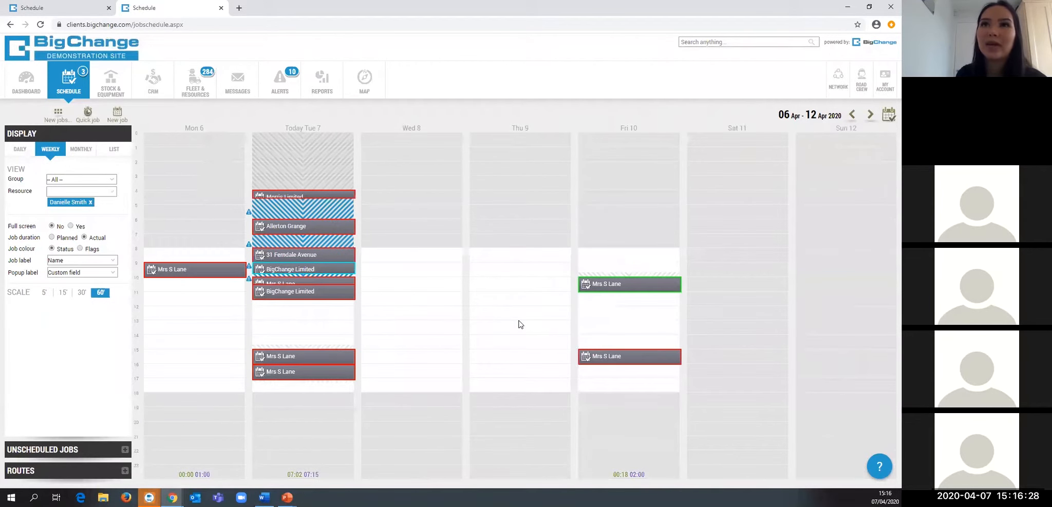
click(20, 150)
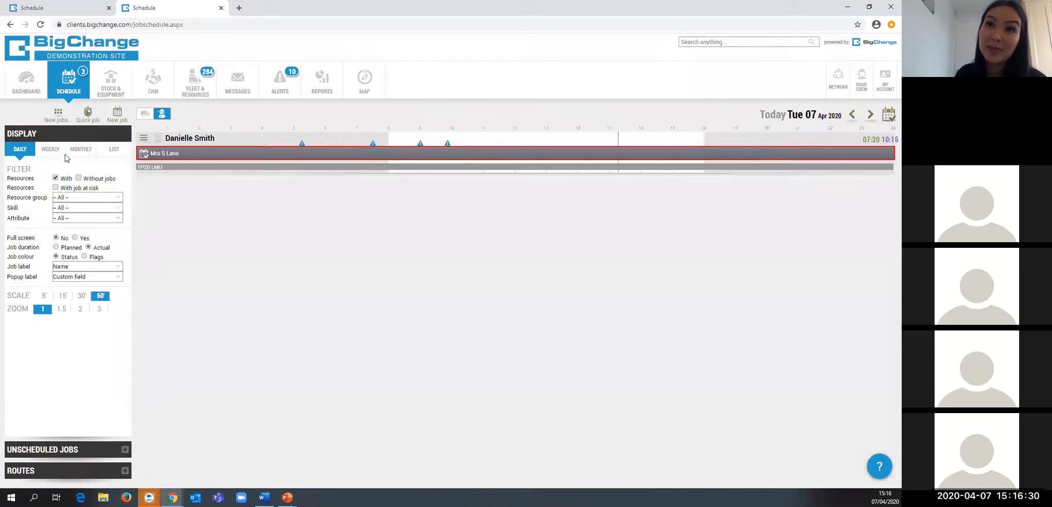
Step: Examine the actions available for the YP20 LMU resource in the daily schedule for 07 April 2020
scroll(287, 329, down, 7)
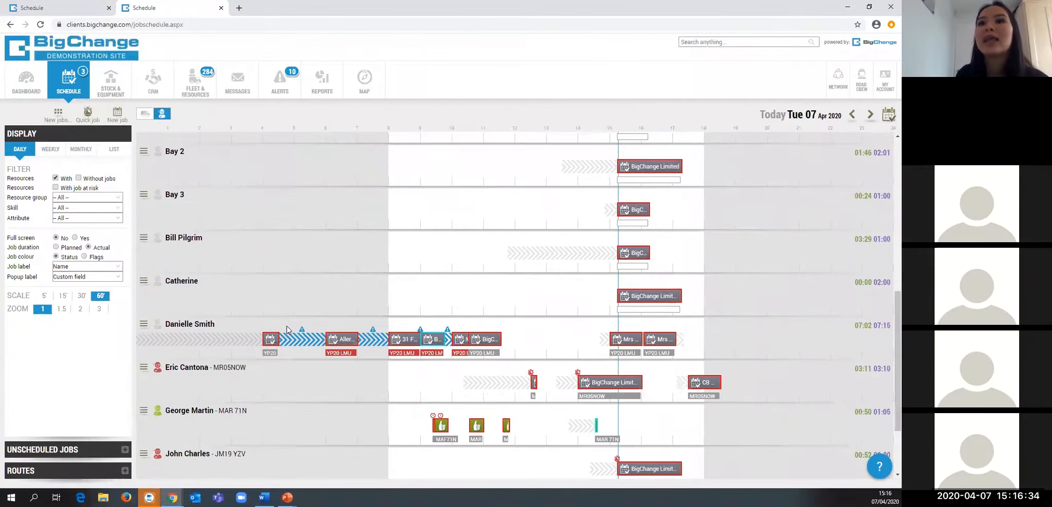
click(210, 328)
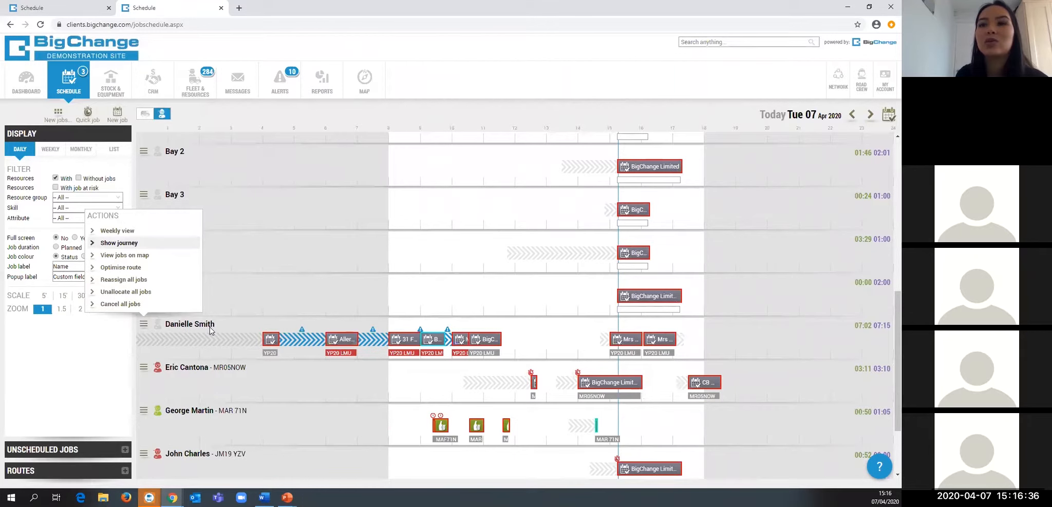
click(209, 329)
scroll(205, 364, down, 1)
scroll(205, 364, down, 1)
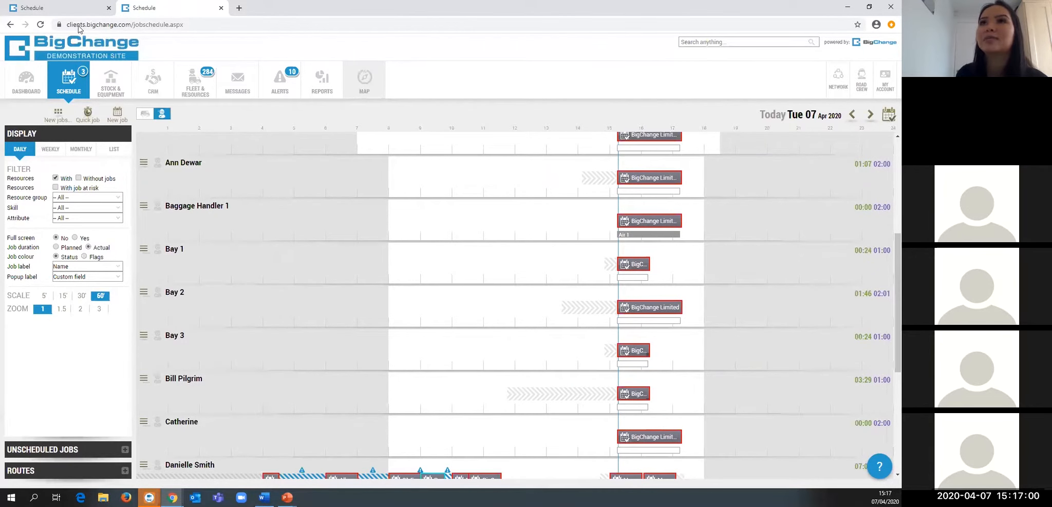
Step: Load the resource map in the second browser tab and refresh the schedule in the first
click(65, 11)
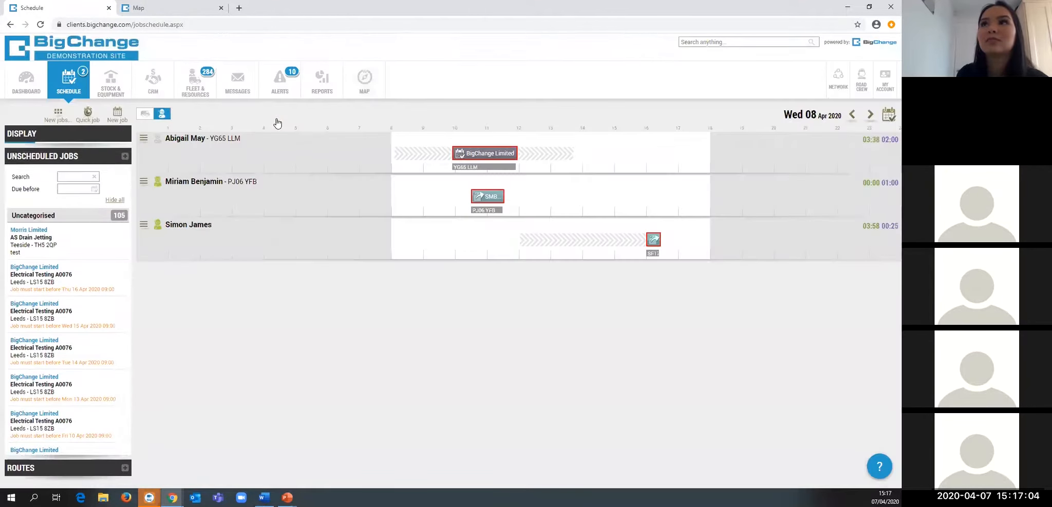
click(68, 88)
click(172, 7)
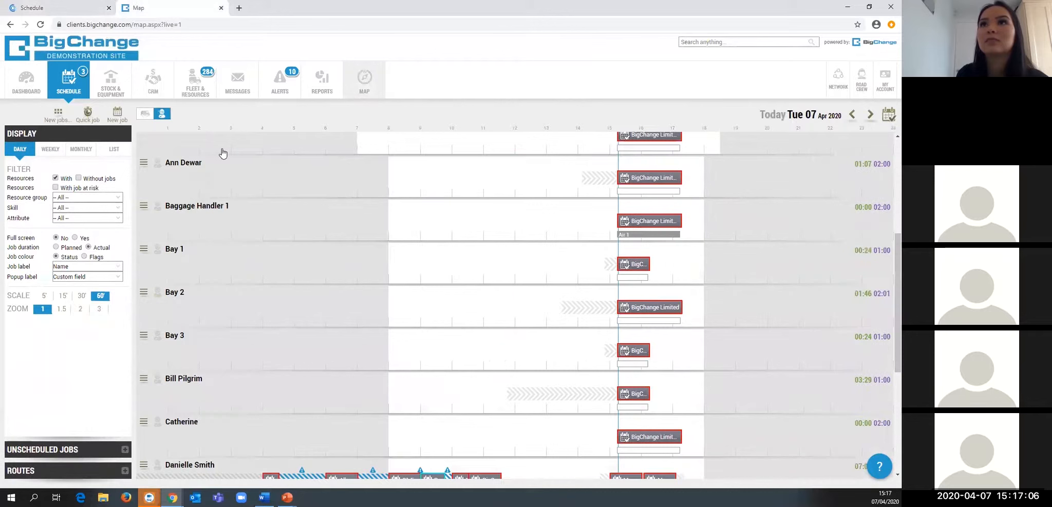
click(373, 78)
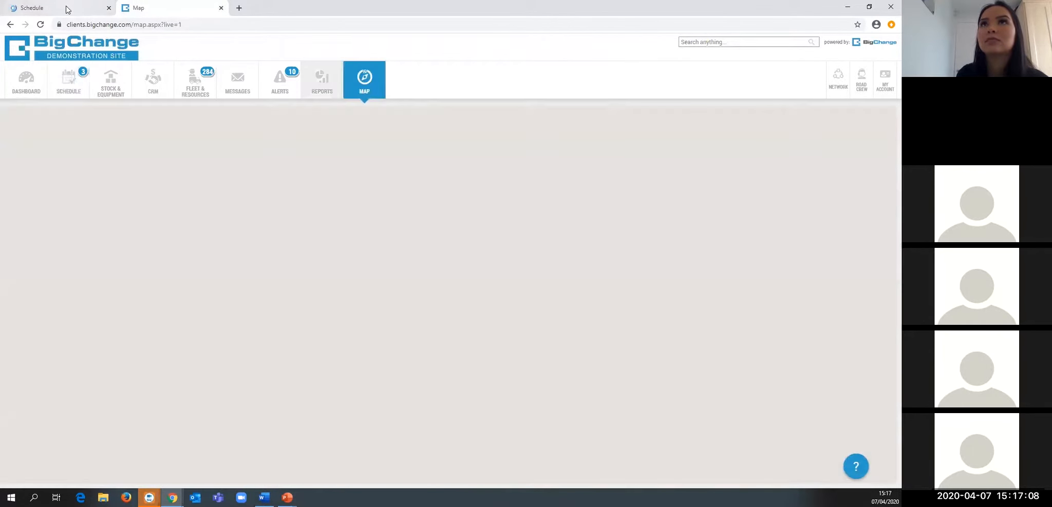
click(85, 6)
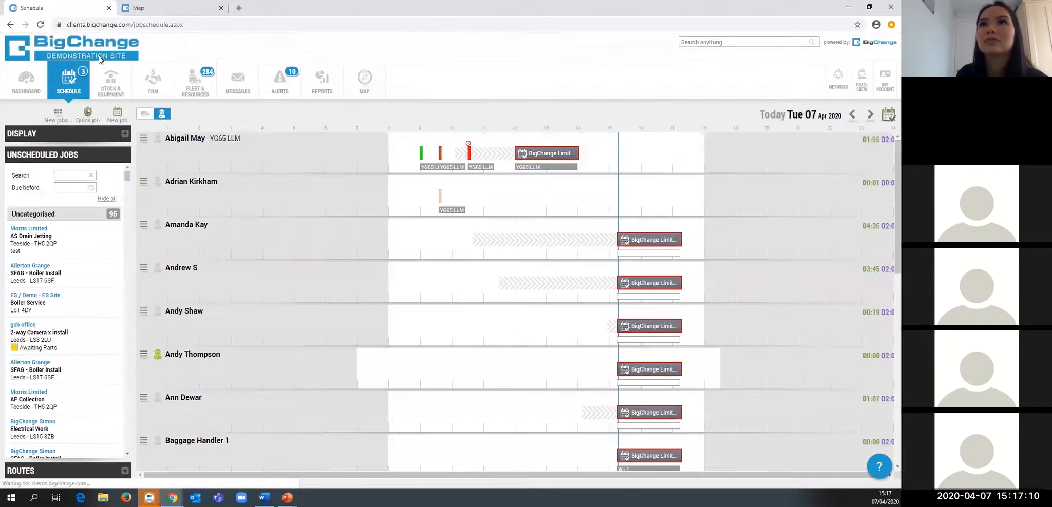
Step: View the YP20 LMU resource's jobs on the map and return to the daily schedule
scroll(270, 299, down, 9)
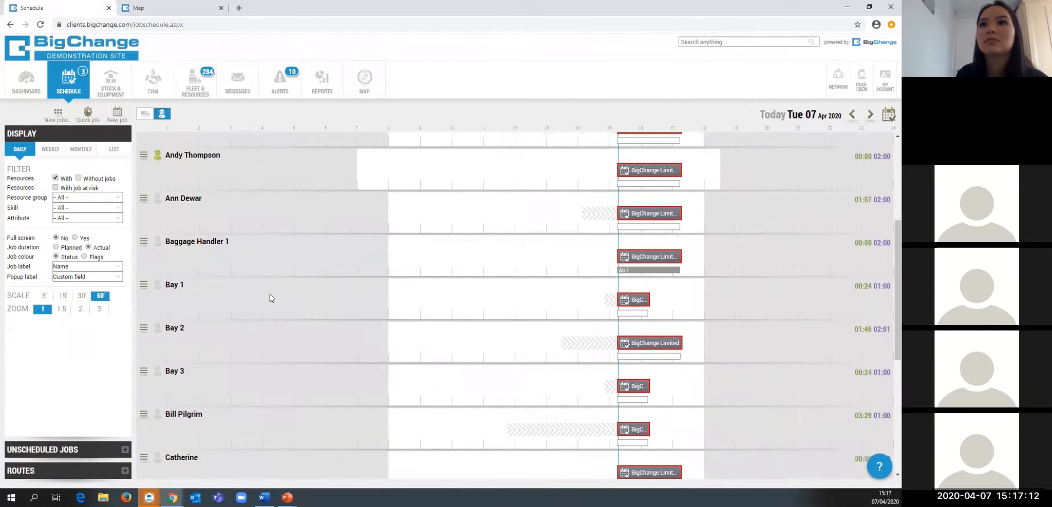
click(144, 227)
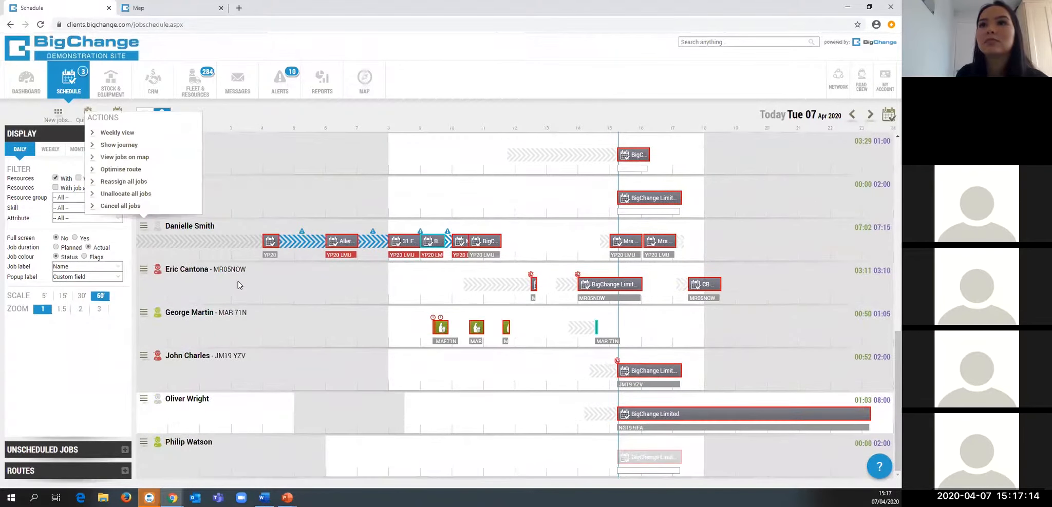
click(180, 7)
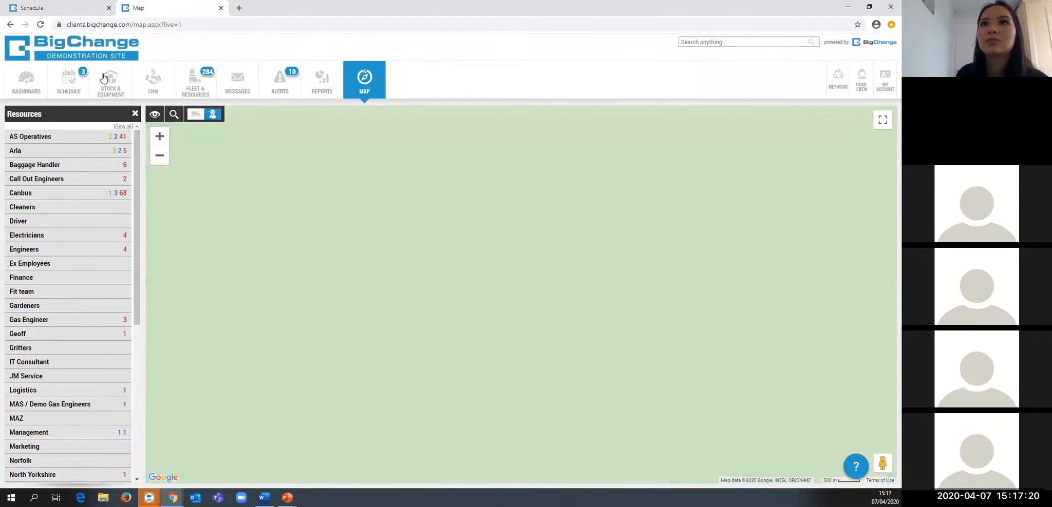
click(56, 8)
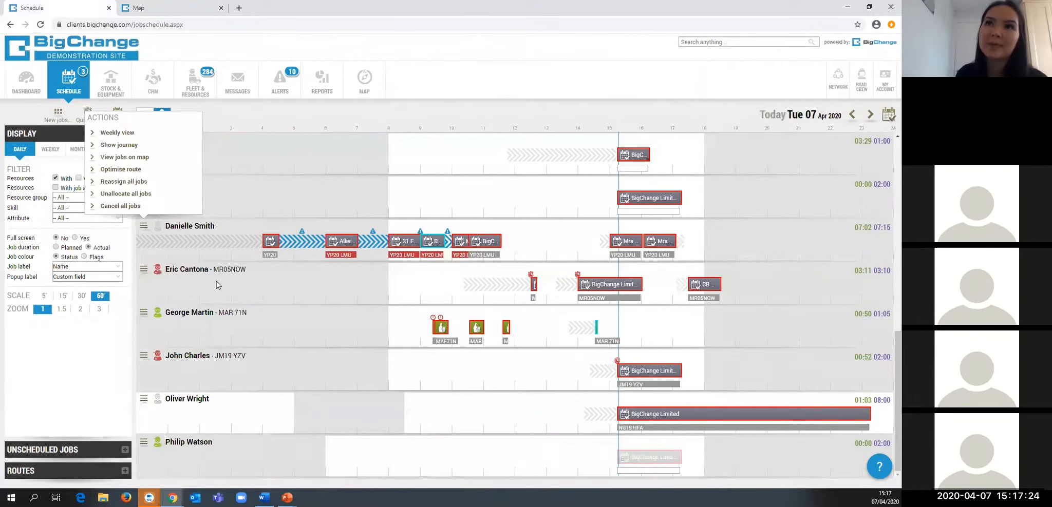
click(124, 157)
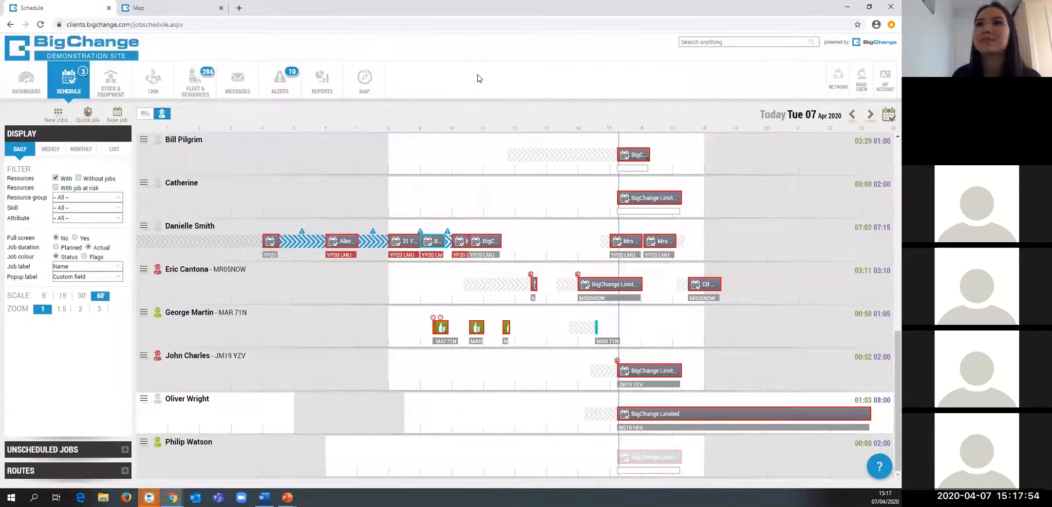
click(481, 78)
Step: Optimise the YP20 LMU resource's route with a new start time of 14:30, and save the new job order
click(144, 226)
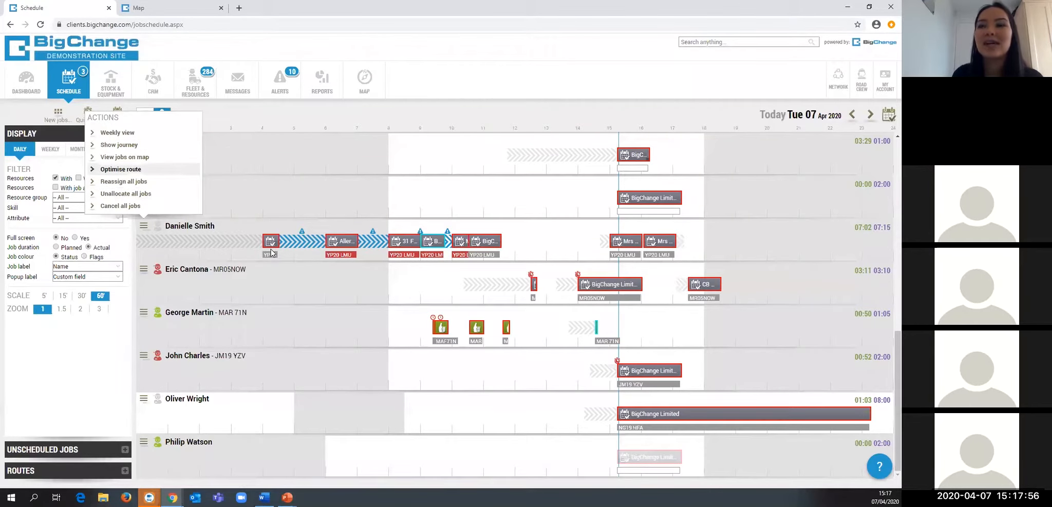
click(121, 169)
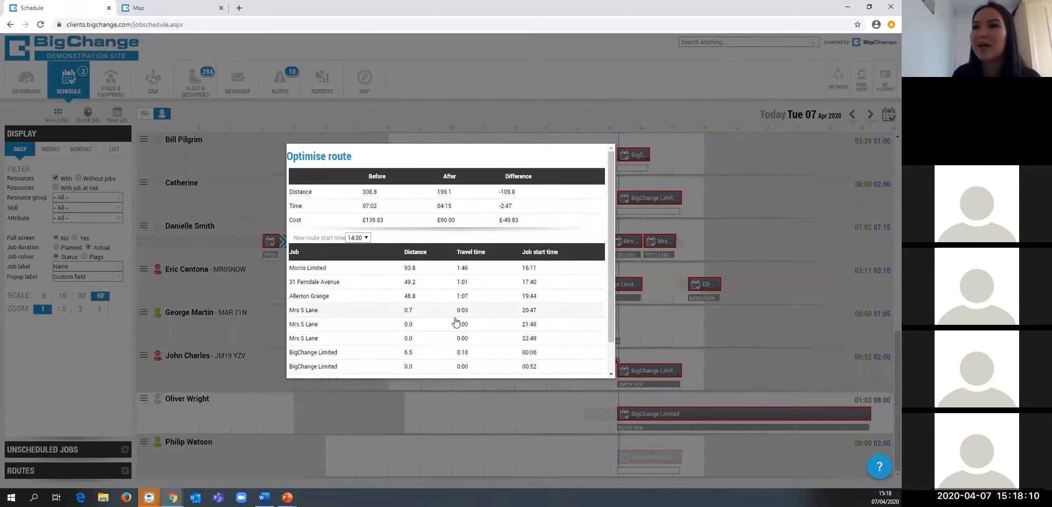
scroll(356, 278, down, 1)
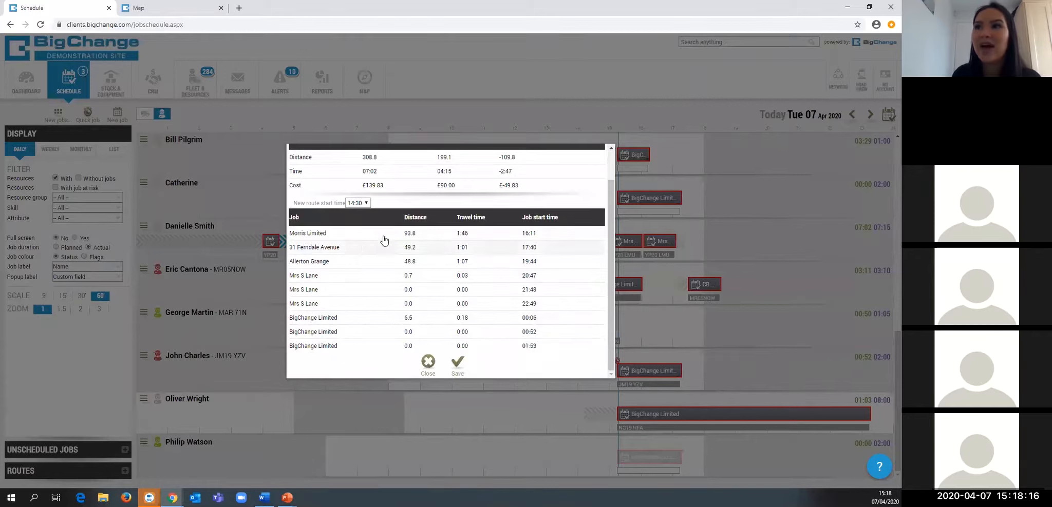
click(457, 364)
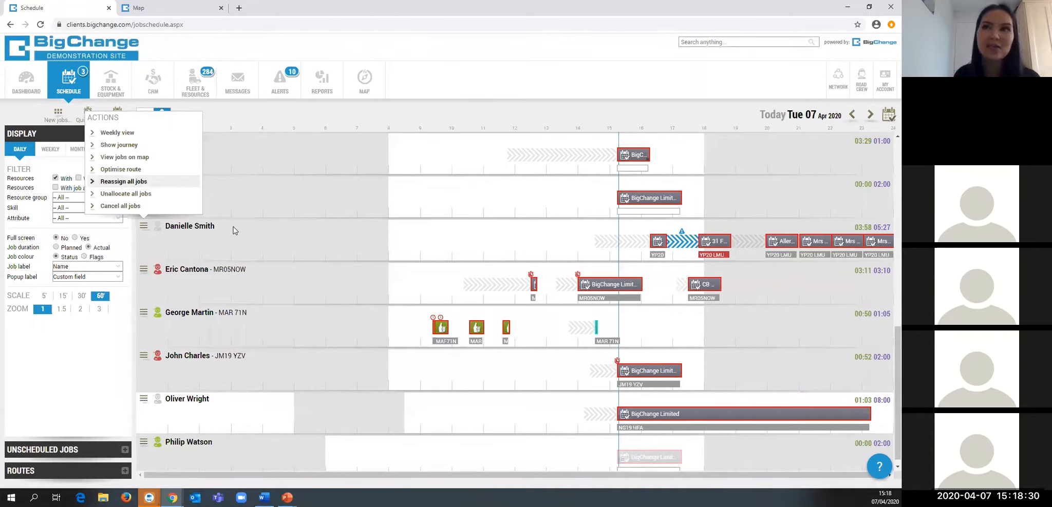
Step: Reassign all of the optimised resource's jobs to the resource two rows above for 07/04/2020, finding that resource by name
click(123, 182)
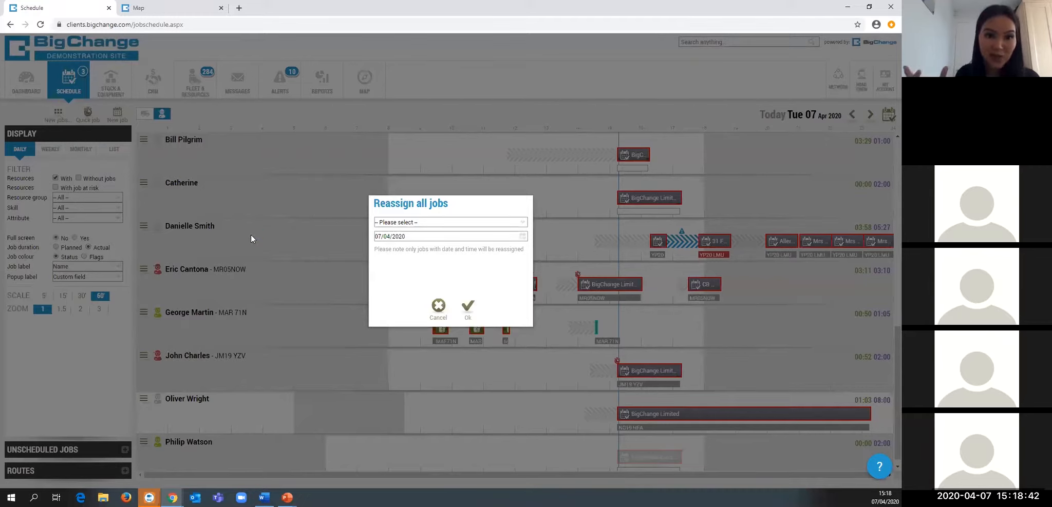
click(524, 224)
drag(523, 238, 524, 250)
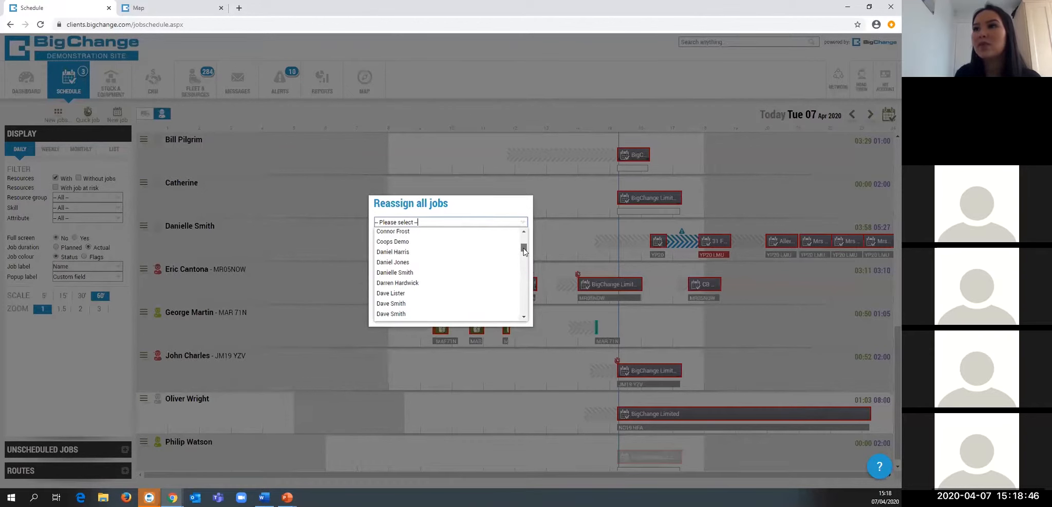
click(439, 223)
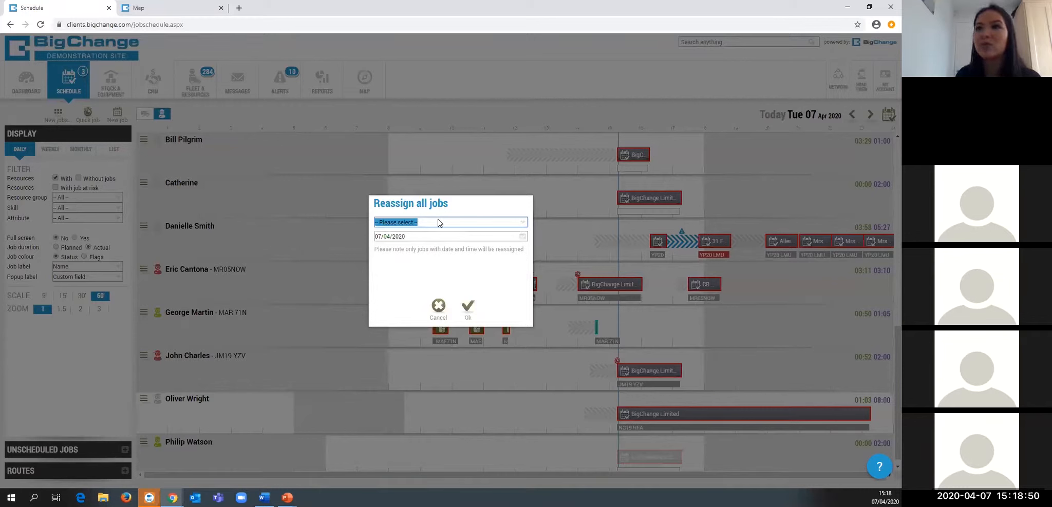
text(bill)
click(436, 232)
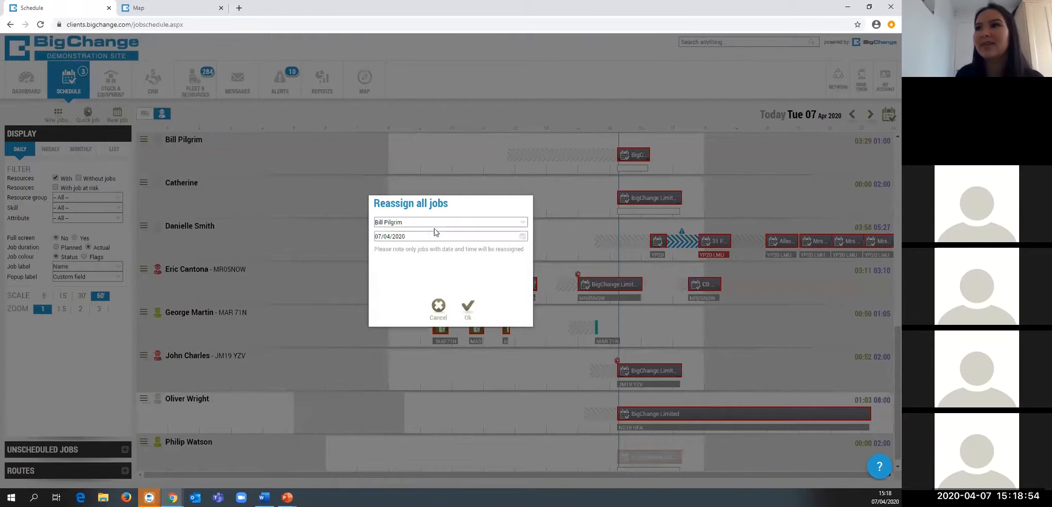
click(468, 309)
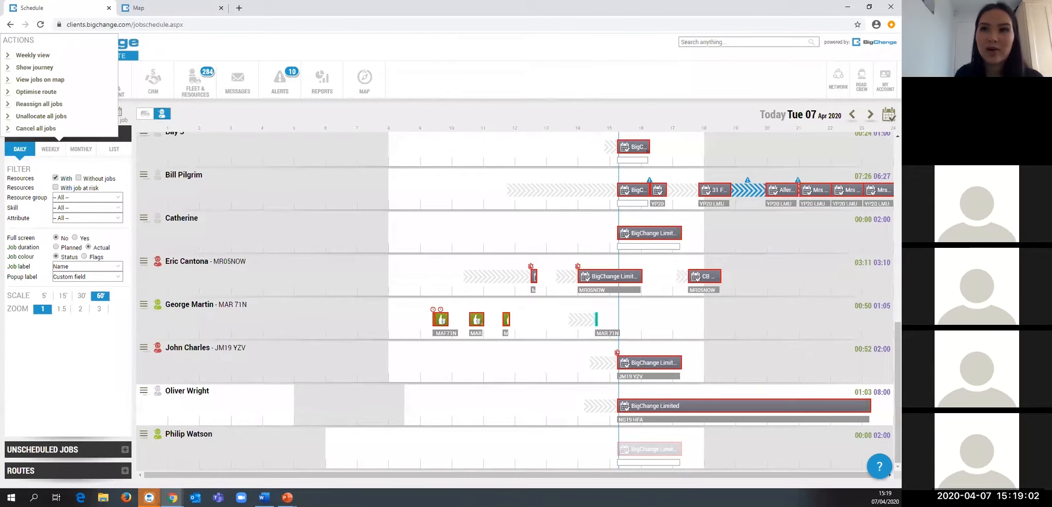
Step: Examine the unallocate and cancel actions for the resource that received the jobs, and show the unscheduled jobs list
click(212, 290)
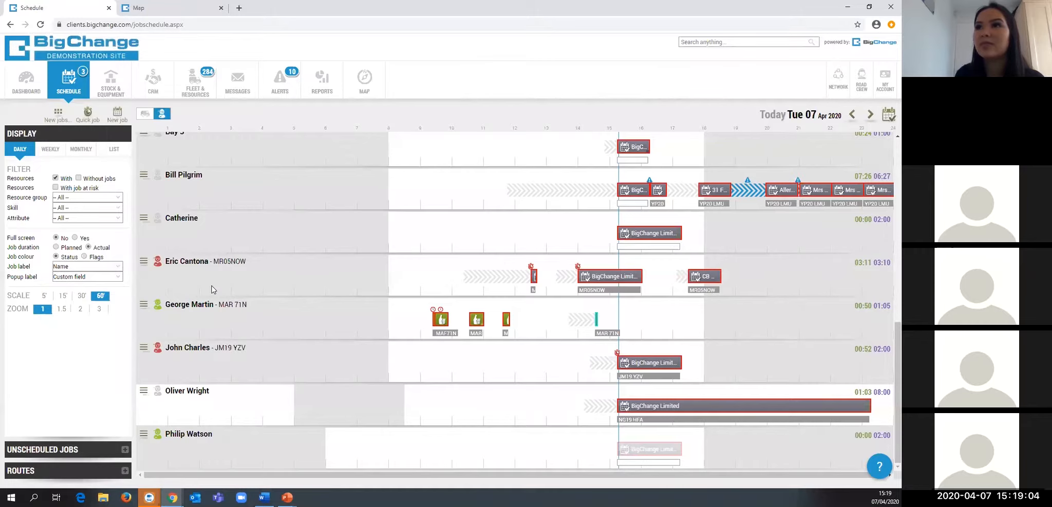
scroll(212, 290, up, 1)
click(144, 222)
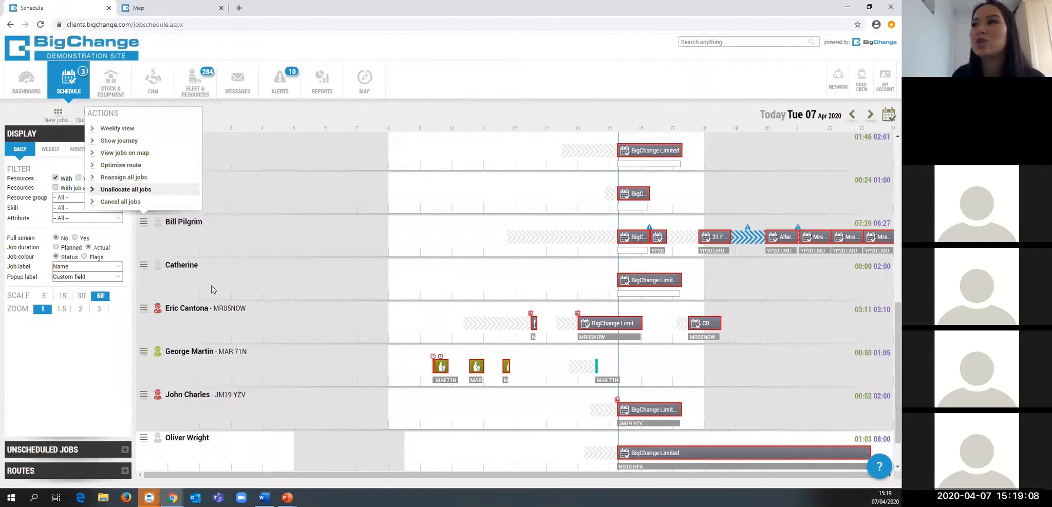
click(61, 454)
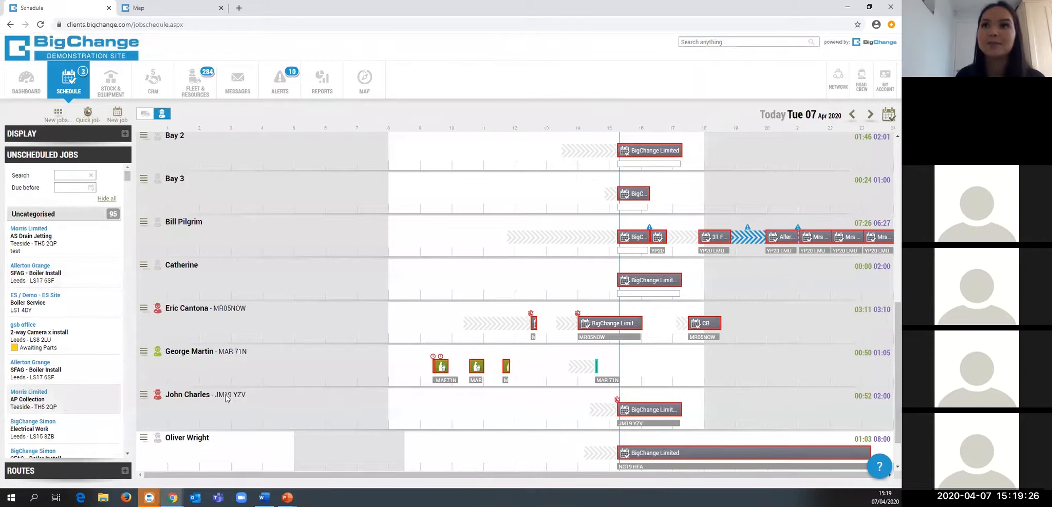
click(203, 250)
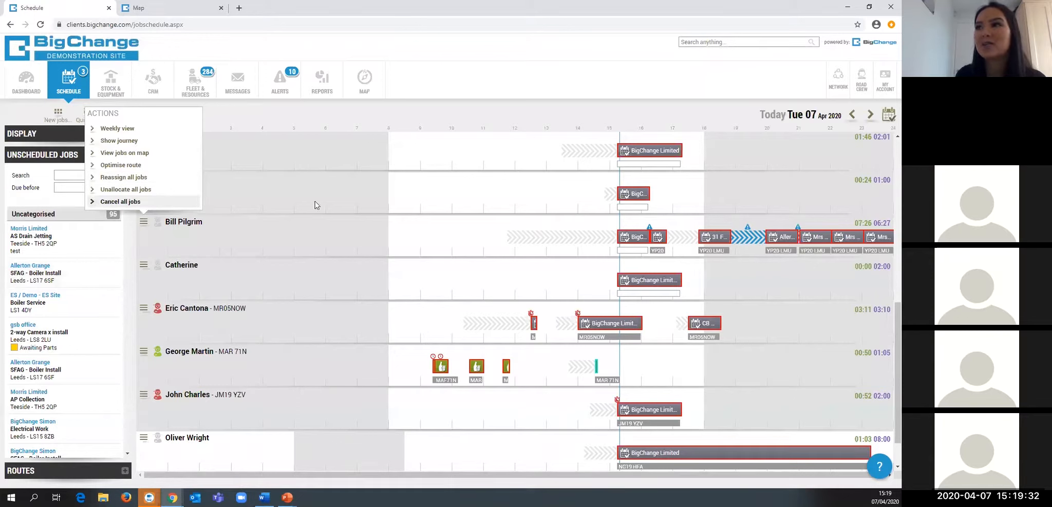
Step: Open the cancellation prompt for that resource's 15:15 BigChange Limited boiler survey job, and decline the cancellation
click(625, 242)
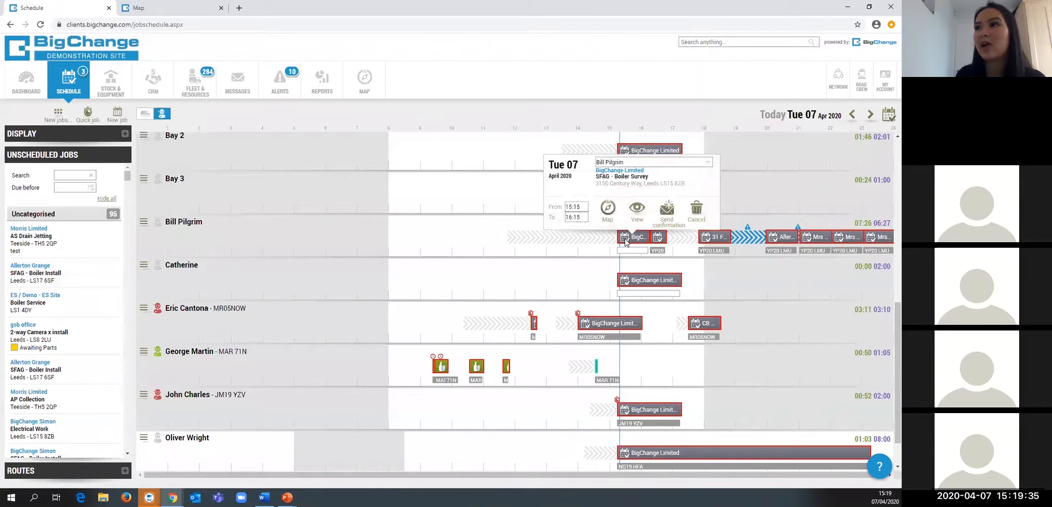
click(695, 211)
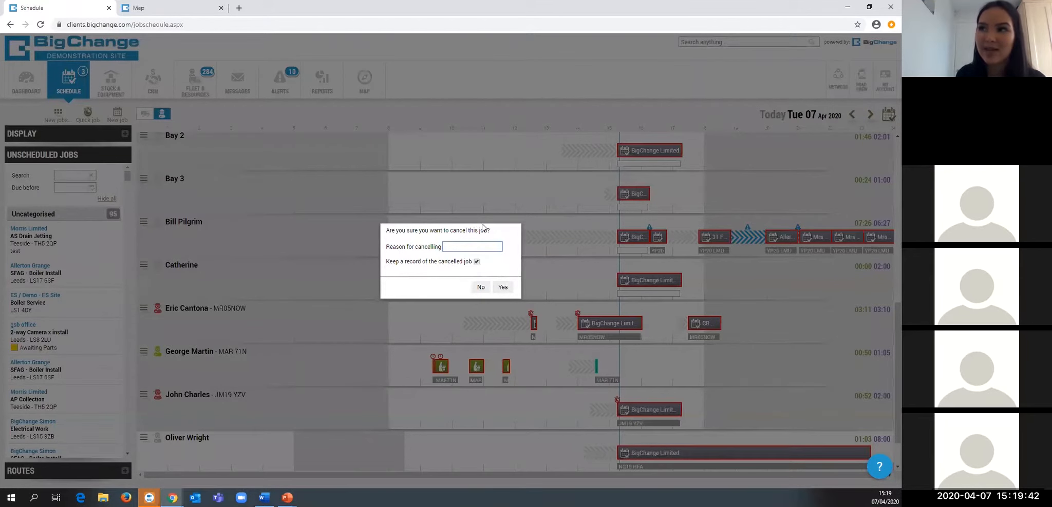
click(478, 290)
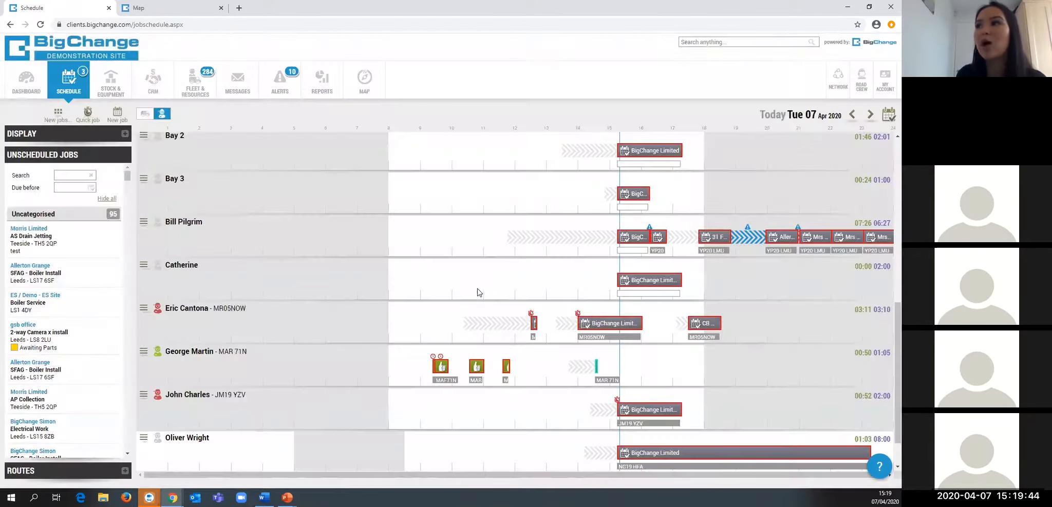
click(712, 237)
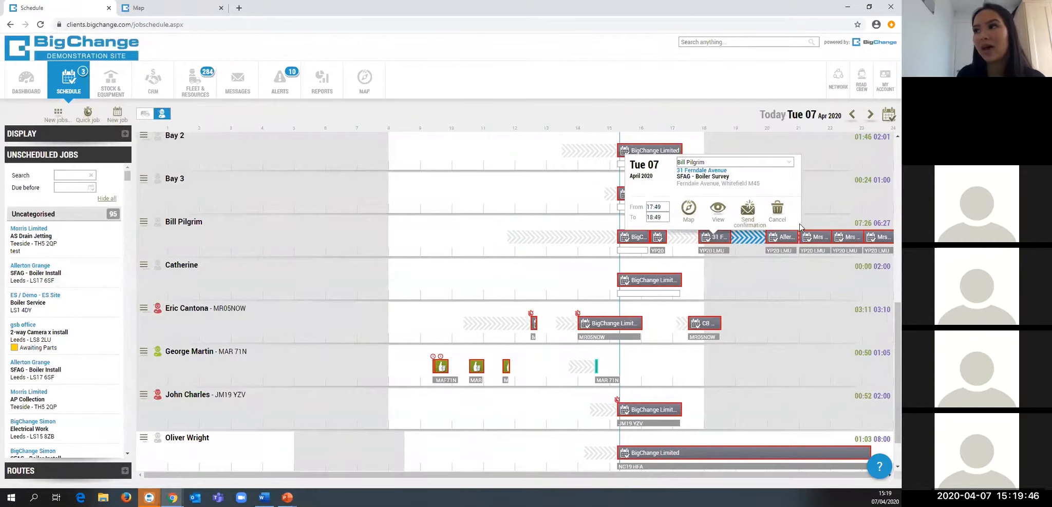
click(485, 116)
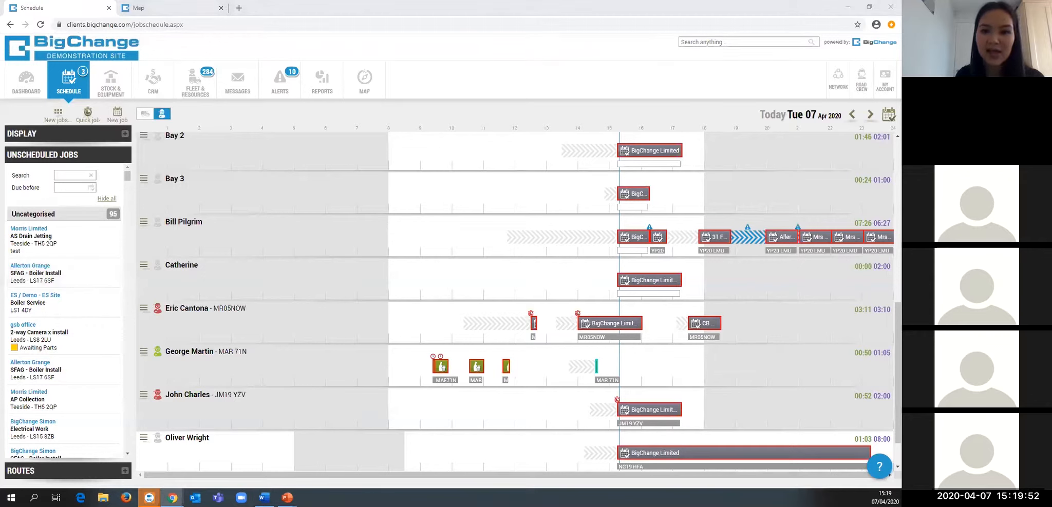
click(43, 168)
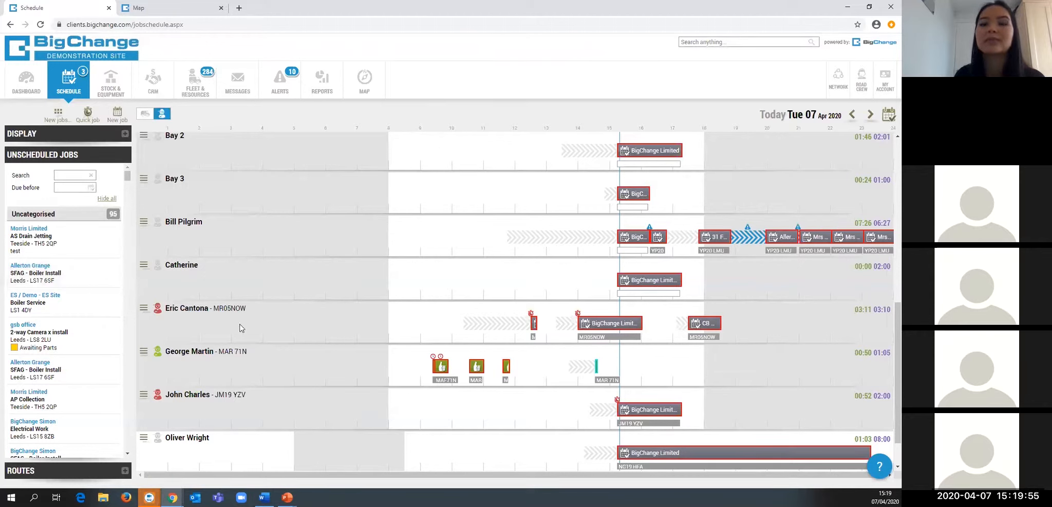
Step: Show the saved routes, examine the stops of the AFD - Leeds Schools route, and close it
click(74, 471)
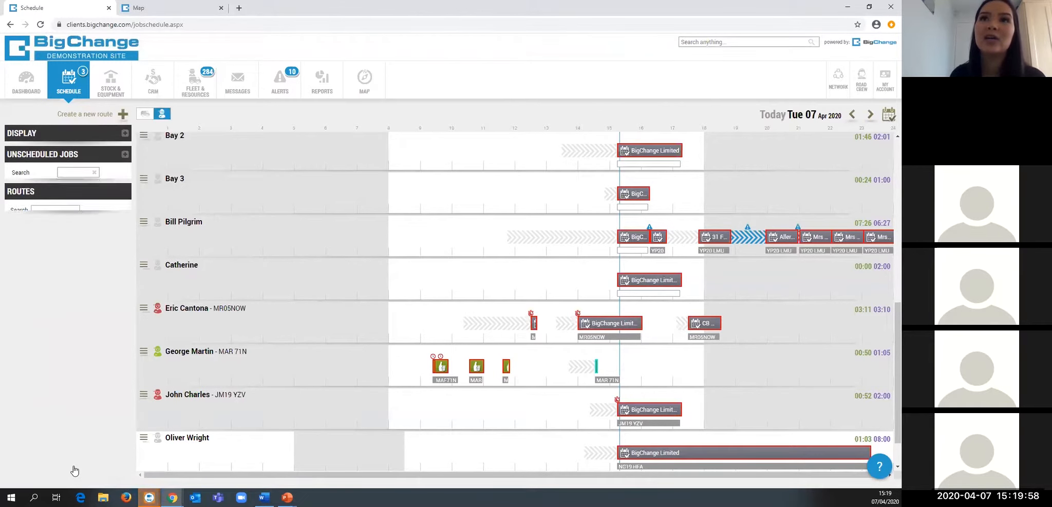
scroll(81, 253, down, 4)
scroll(81, 253, up, 4)
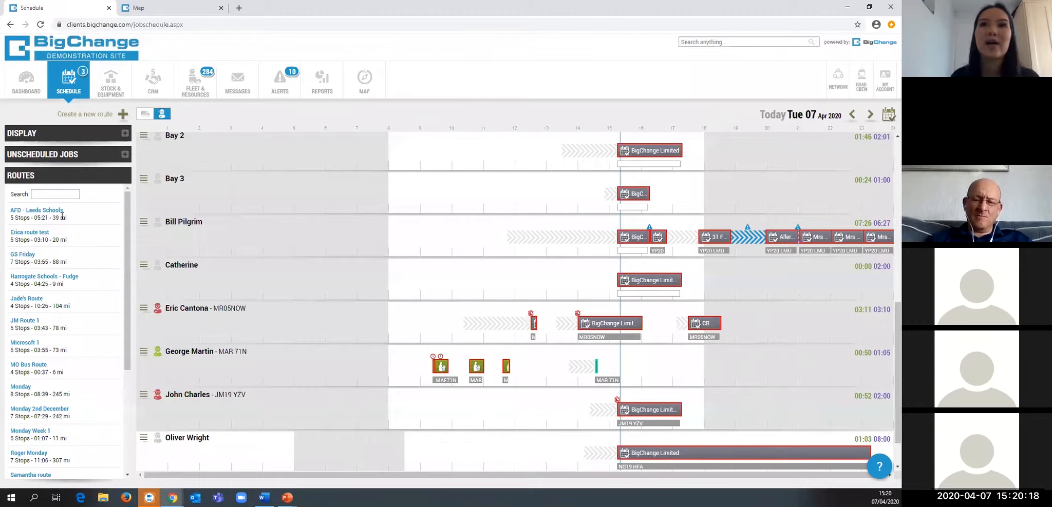
mouse_move(79, 210)
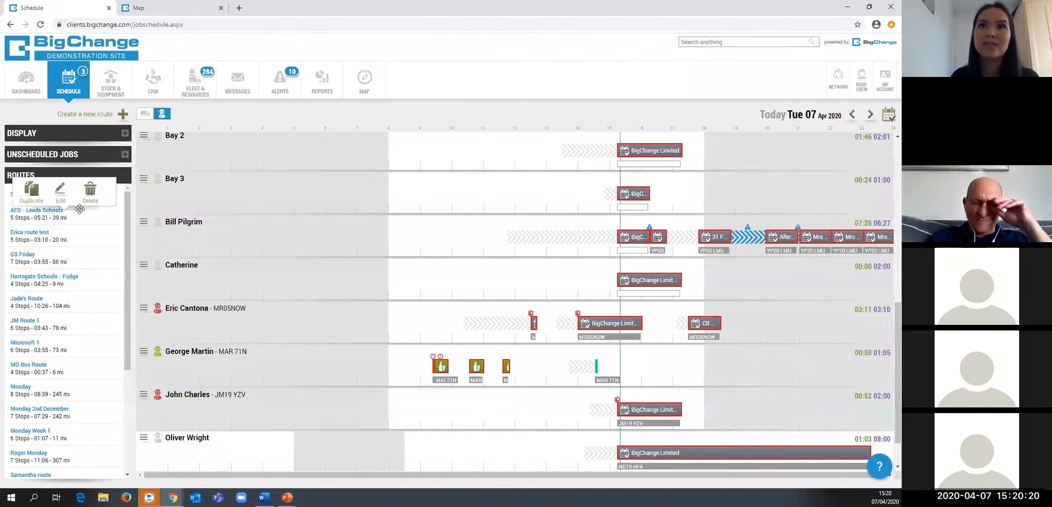
click(61, 193)
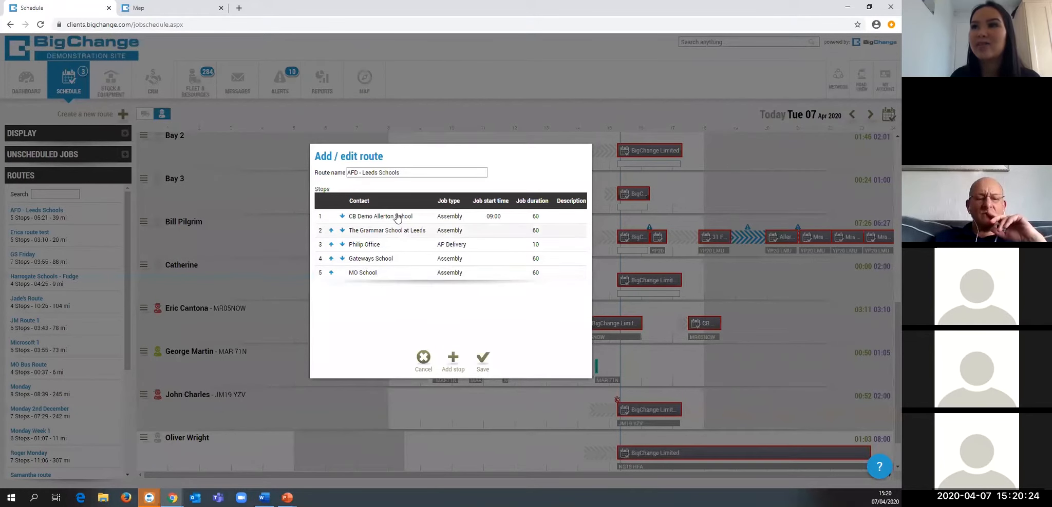
click(354, 120)
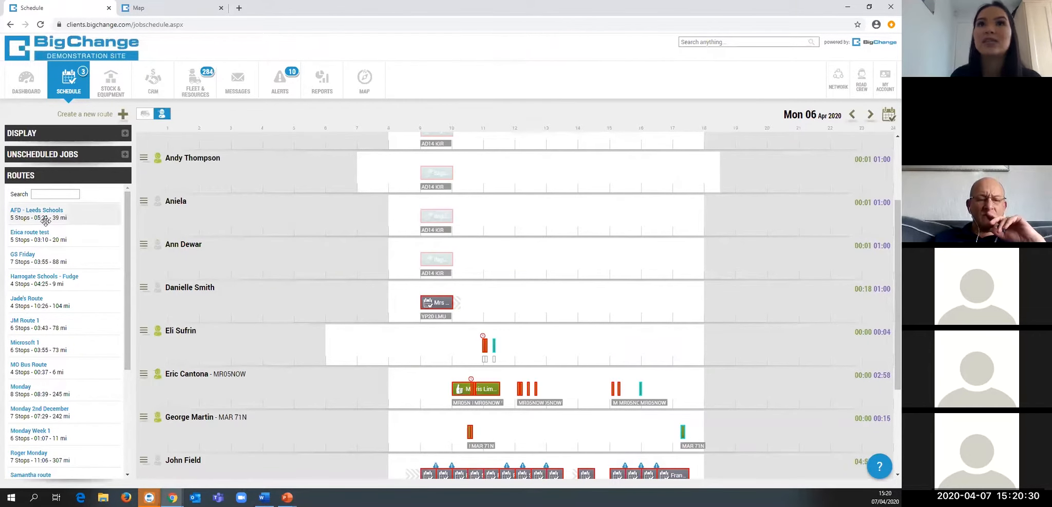
drag(43, 215, 491, 296)
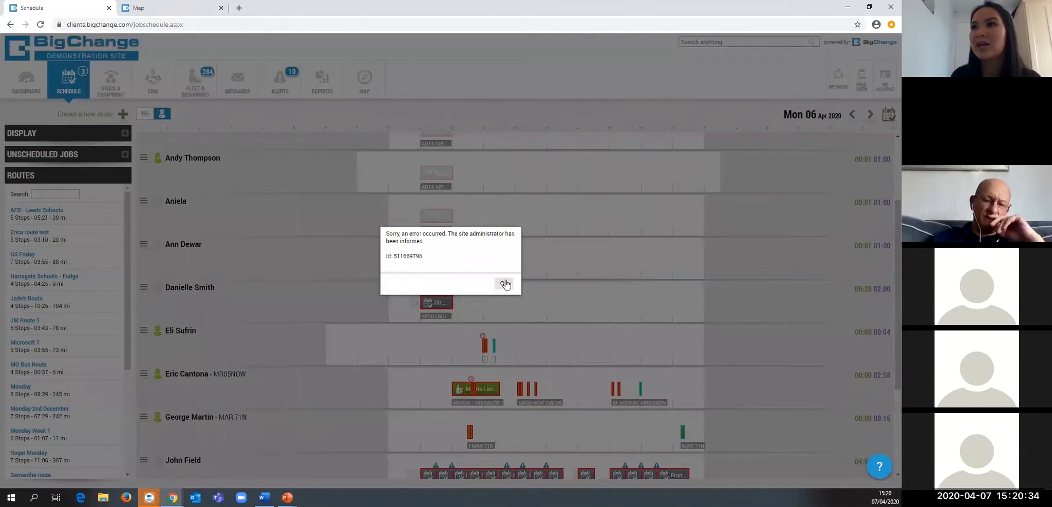
click(504, 284)
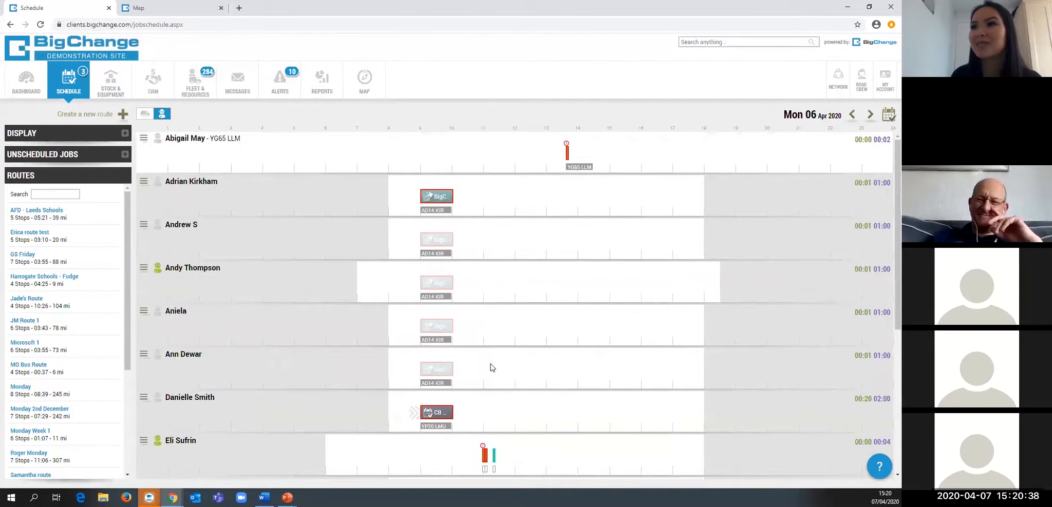
click(871, 116)
click(871, 116)
drag(45, 211, 424, 285)
click(503, 285)
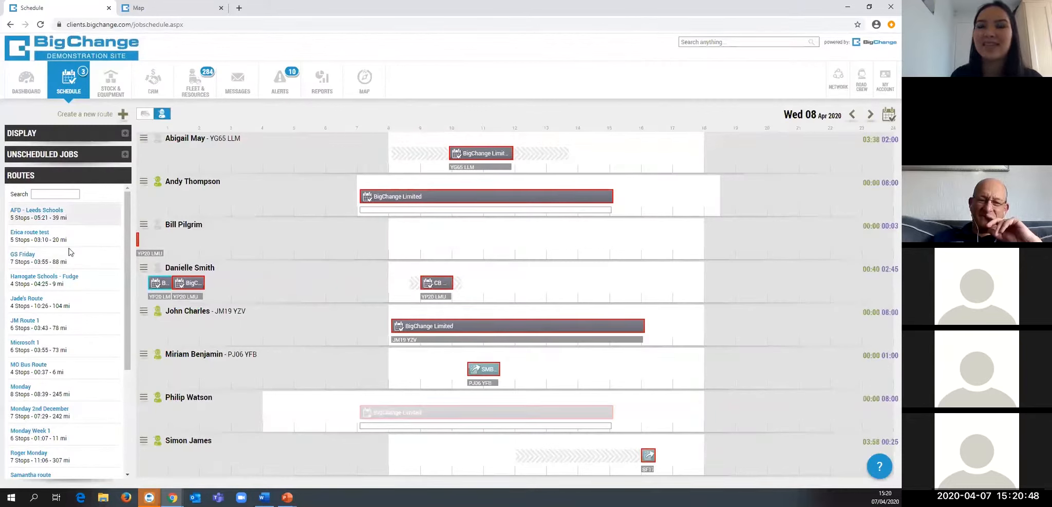
Step: Try to schedule the GS Friday route for the same resource on Wed 08 Apr 2020
mouse_move(446, 285)
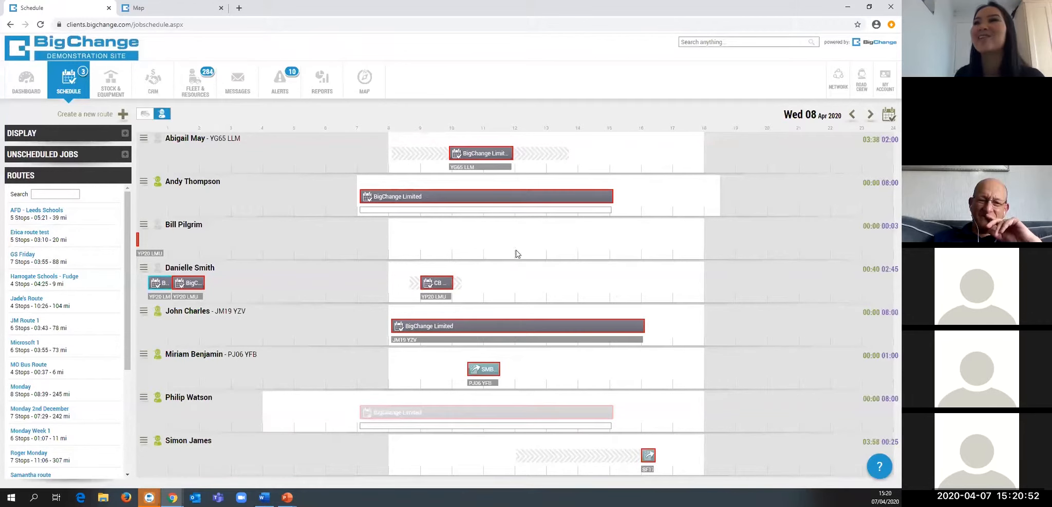
drag(50, 258, 492, 284)
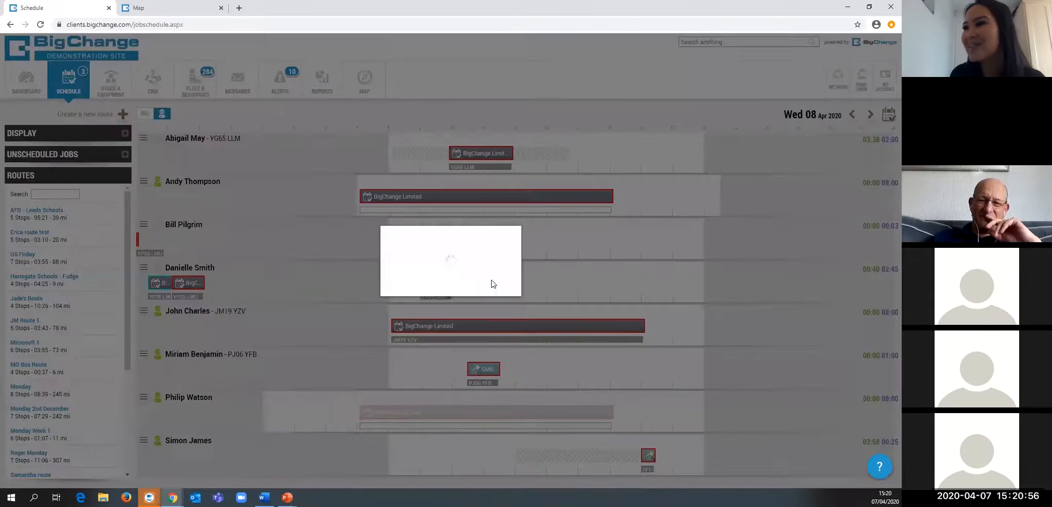
click(499, 283)
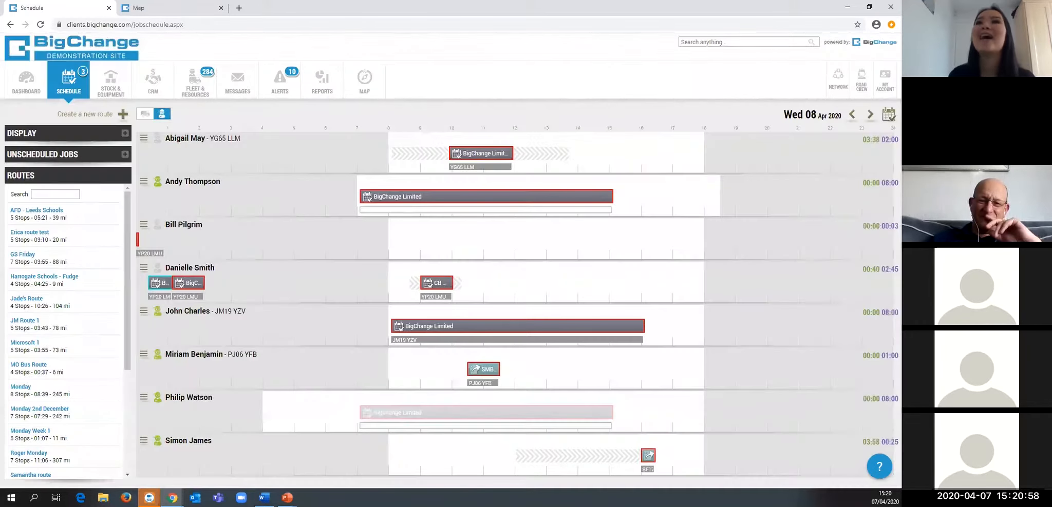
Step: Start a new route named "Monday drop off - " followed by the driver's first name
click(83, 114)
click(362, 173)
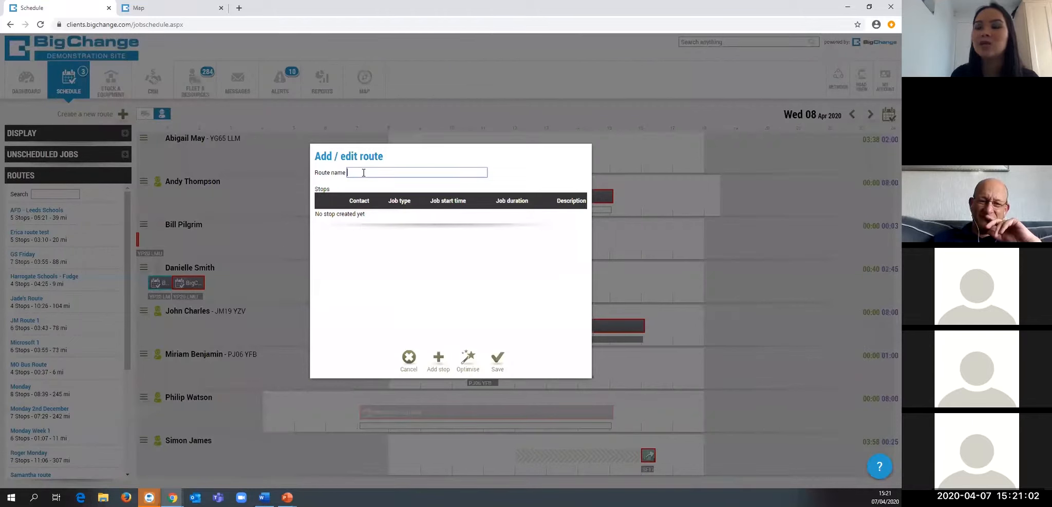
text(Mon)
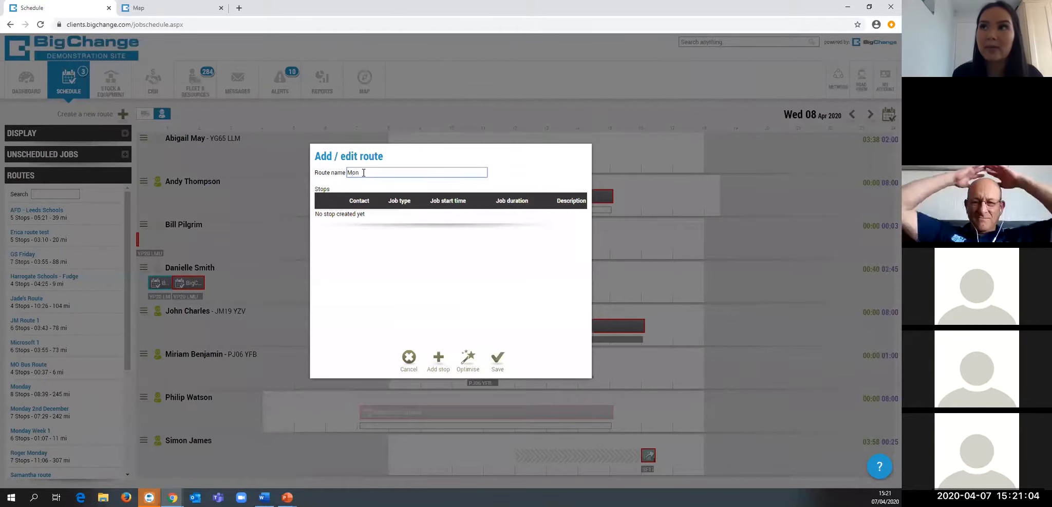
text(day drop off - Bob)
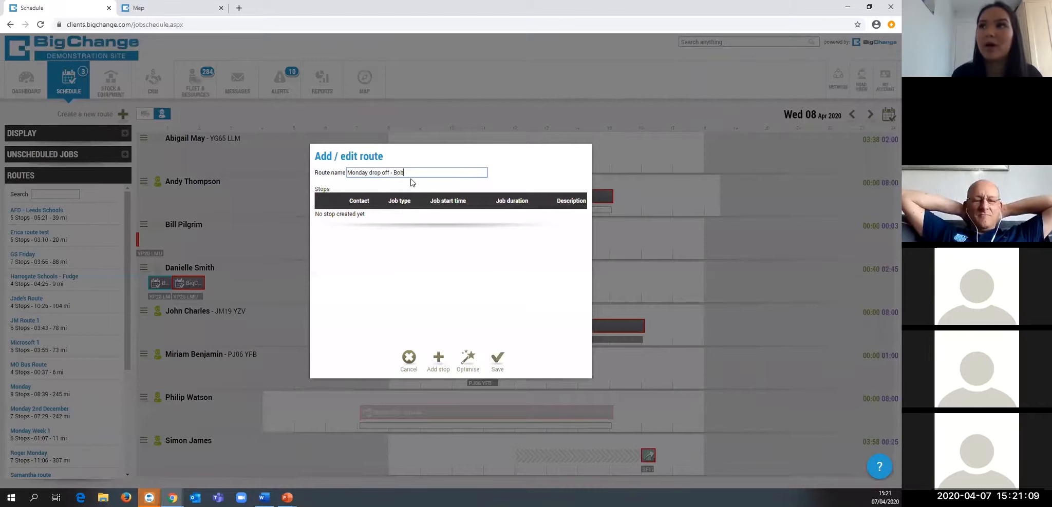
Step: Add a first stop for the contact found with "123 street", using job type Battery Service and a duration of 15 minutes
click(438, 360)
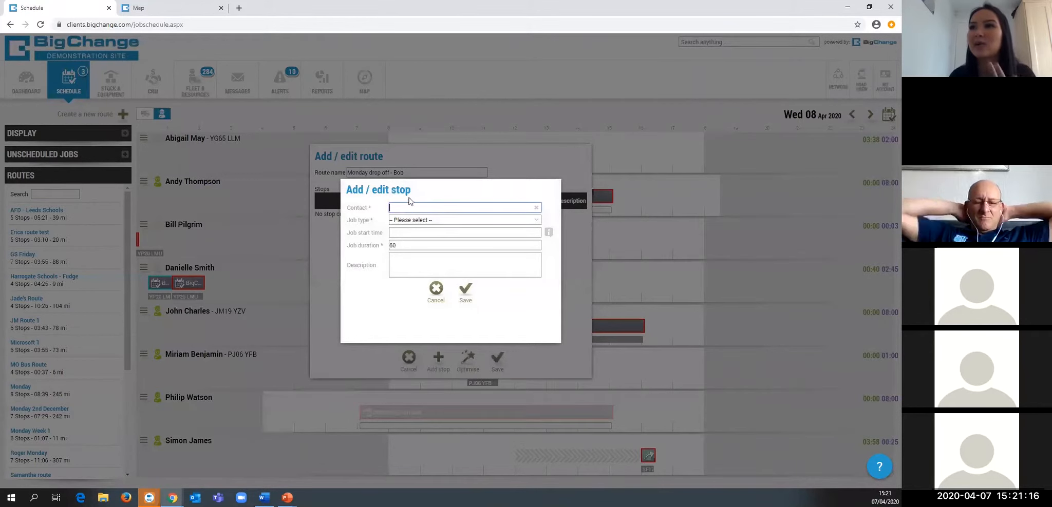
text(123 street)
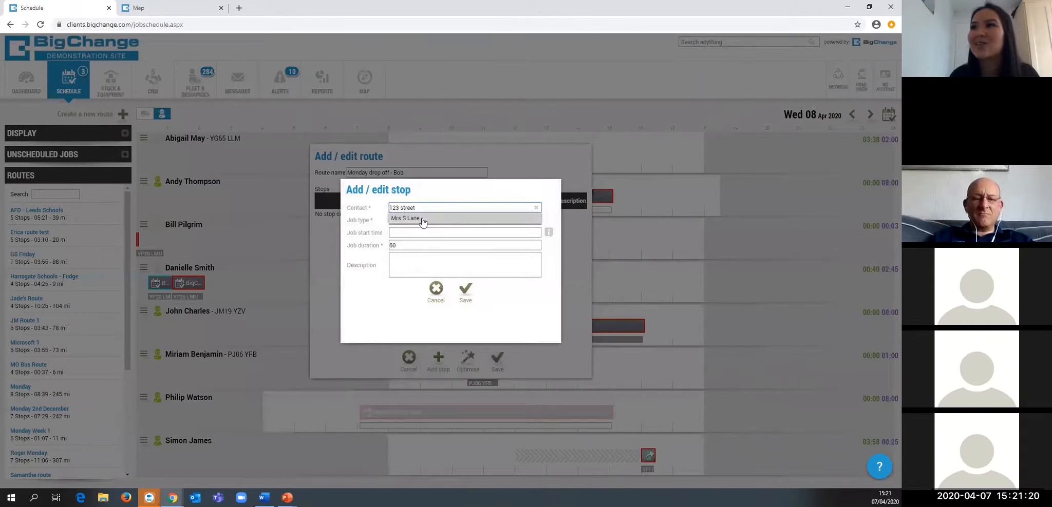
click(424, 221)
click(411, 221)
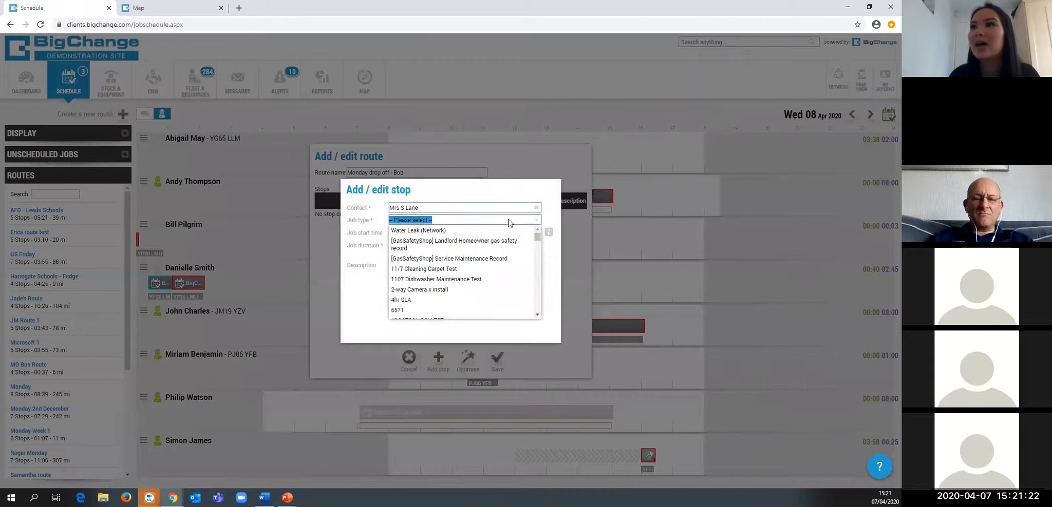
click(474, 221)
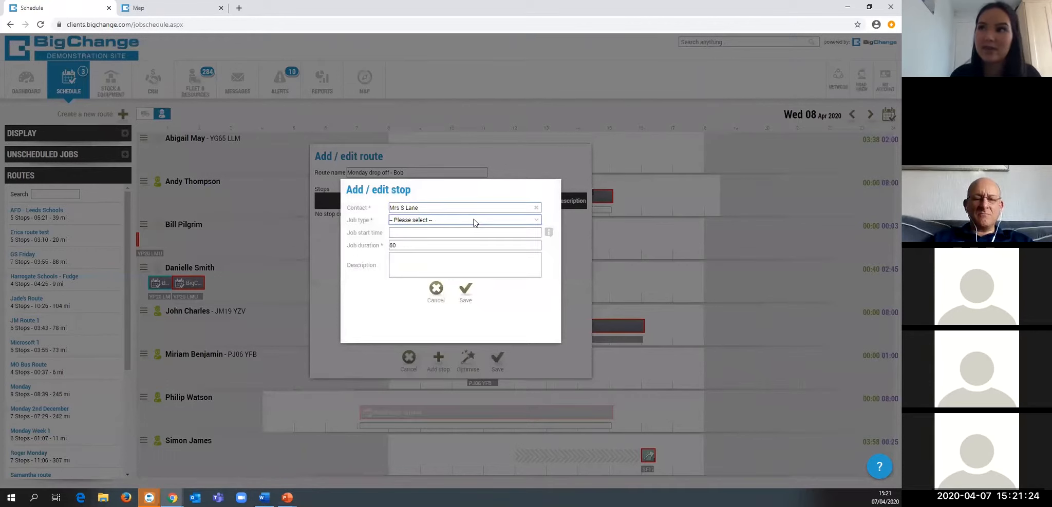
click(467, 220)
text(service)
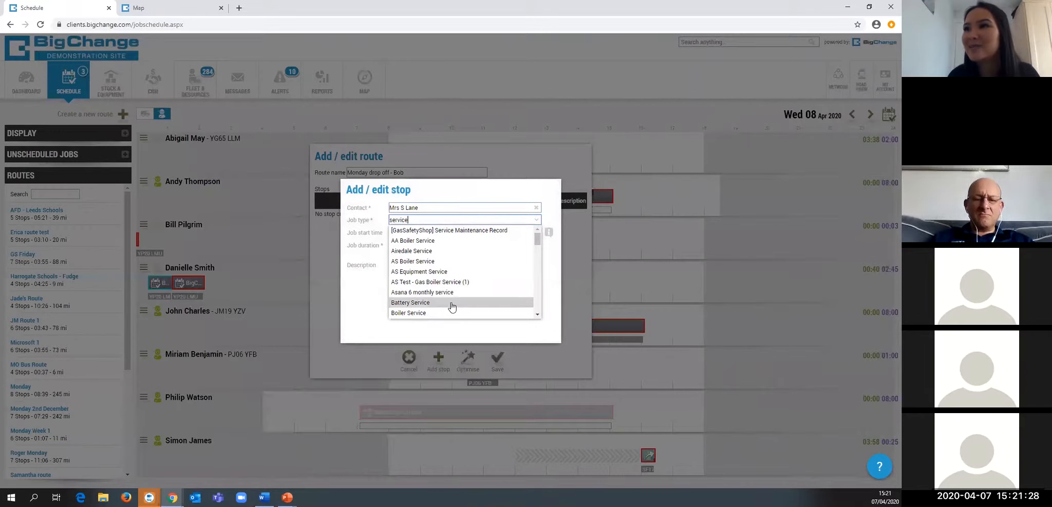
click(422, 303)
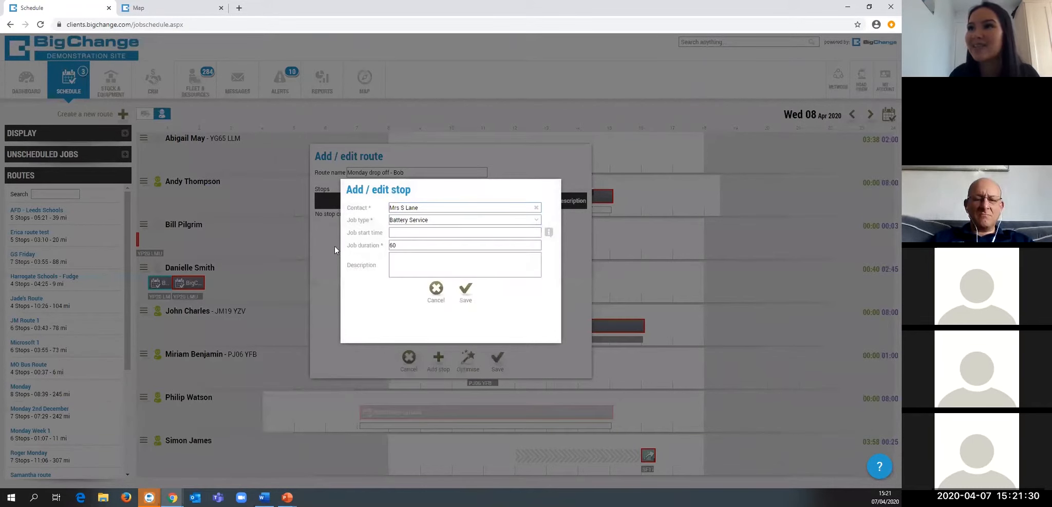
double_click(392, 247)
text(15)
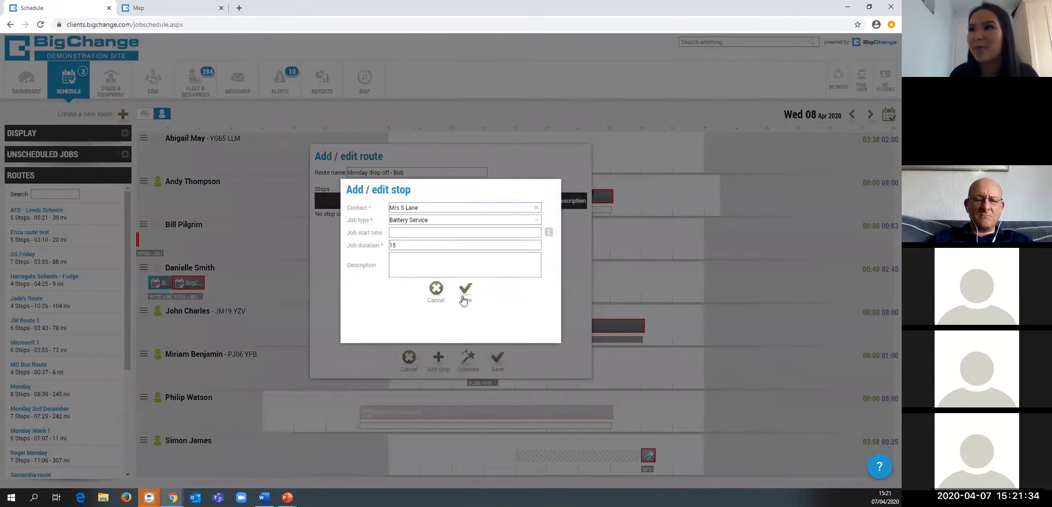
click(469, 296)
click(416, 217)
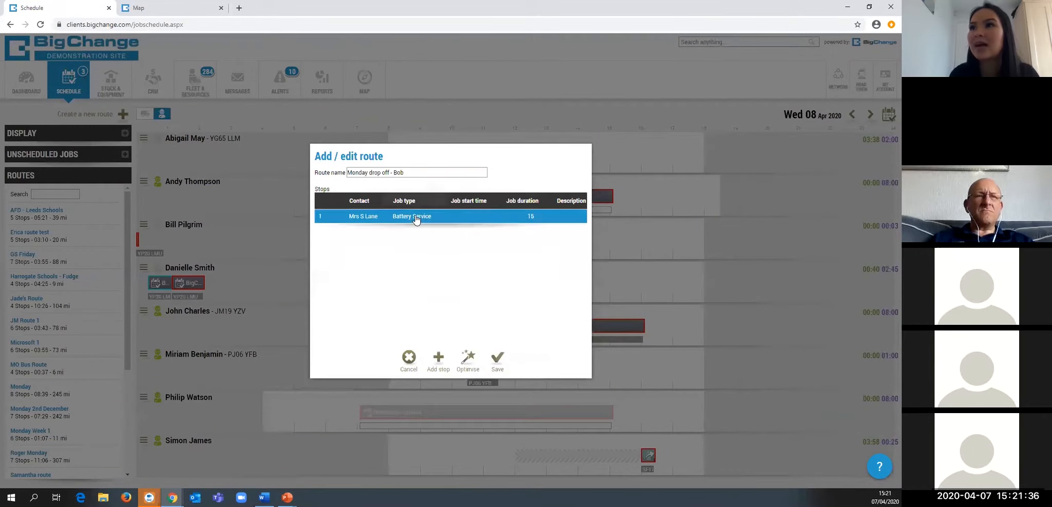
Step: Add a second stop for Allerton Grange with job type Battery Service, start time 11:00, duration 15 minutes and description "test"
click(436, 356)
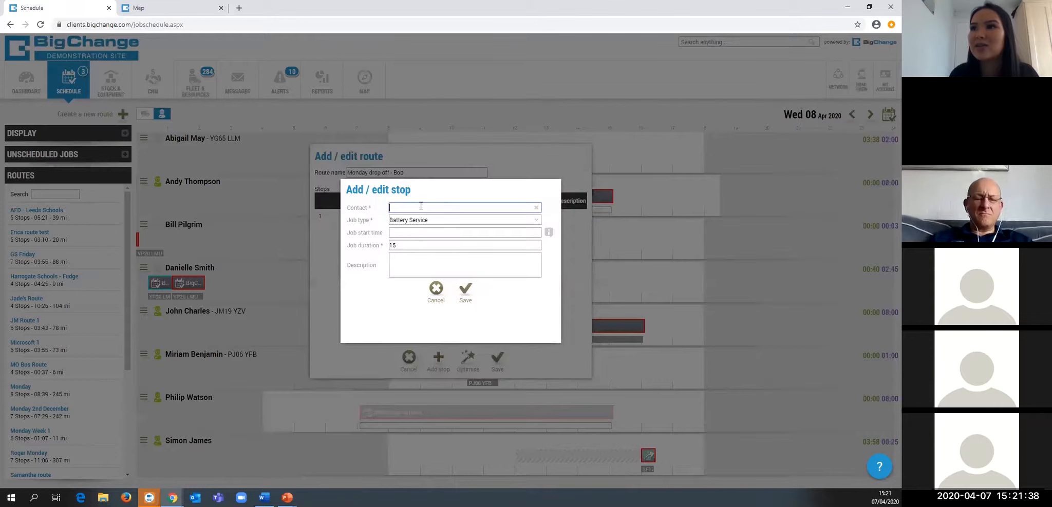
text(allerton gra)
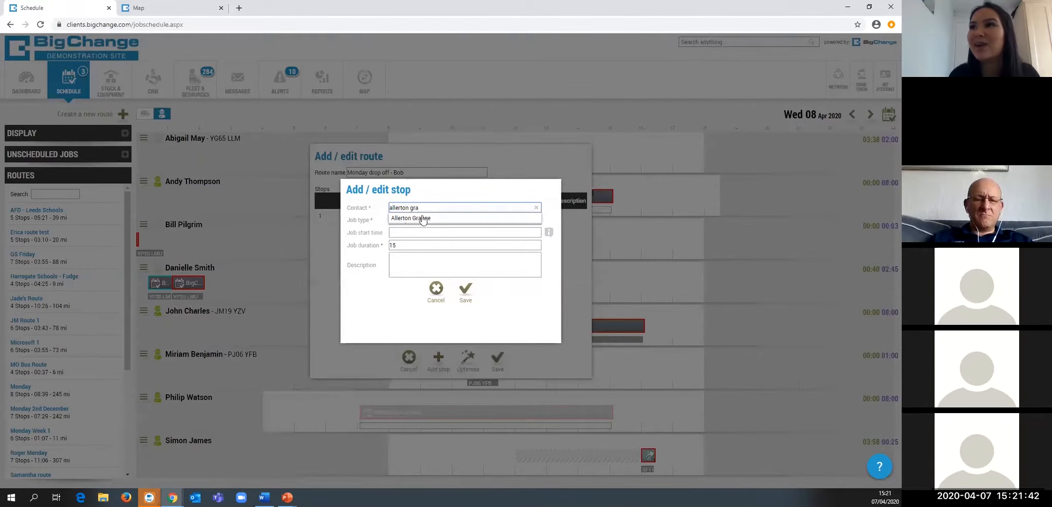
click(422, 220)
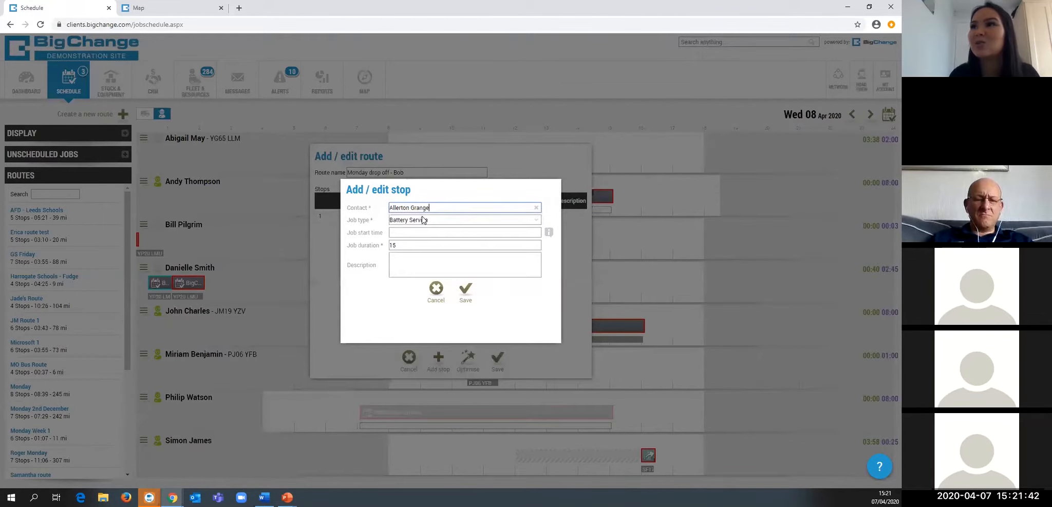
click(410, 220)
click(535, 222)
click(370, 227)
click(406, 233)
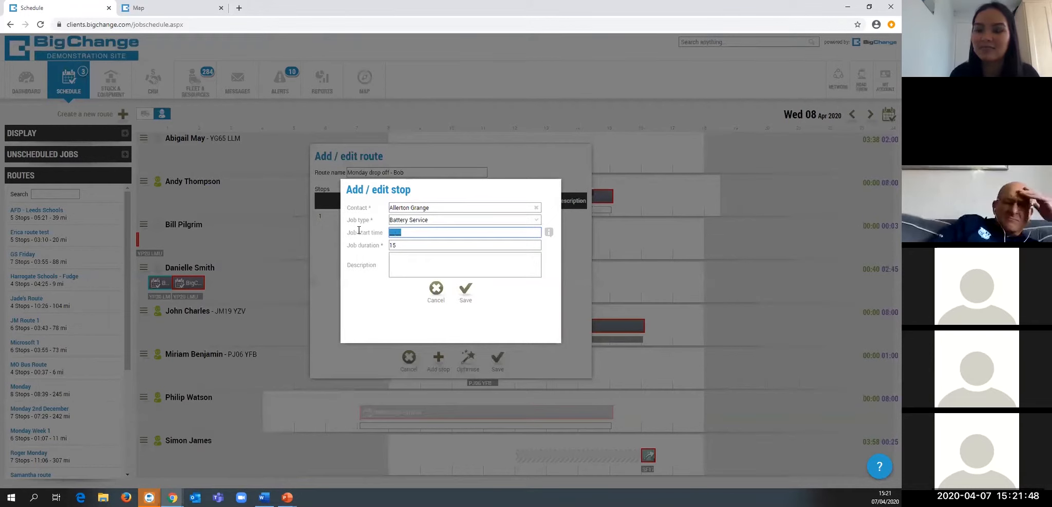
text(1100)
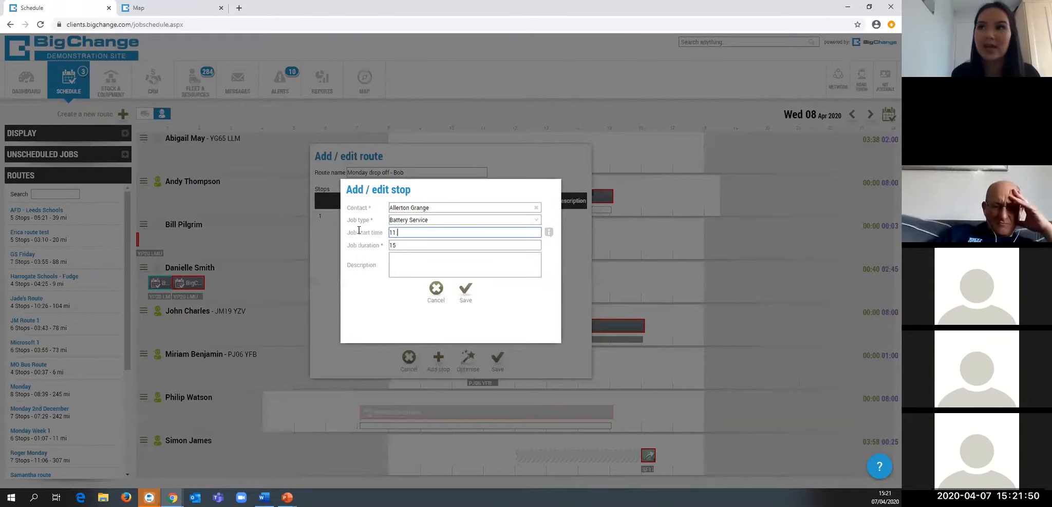
click(452, 258)
text(test)
click(465, 289)
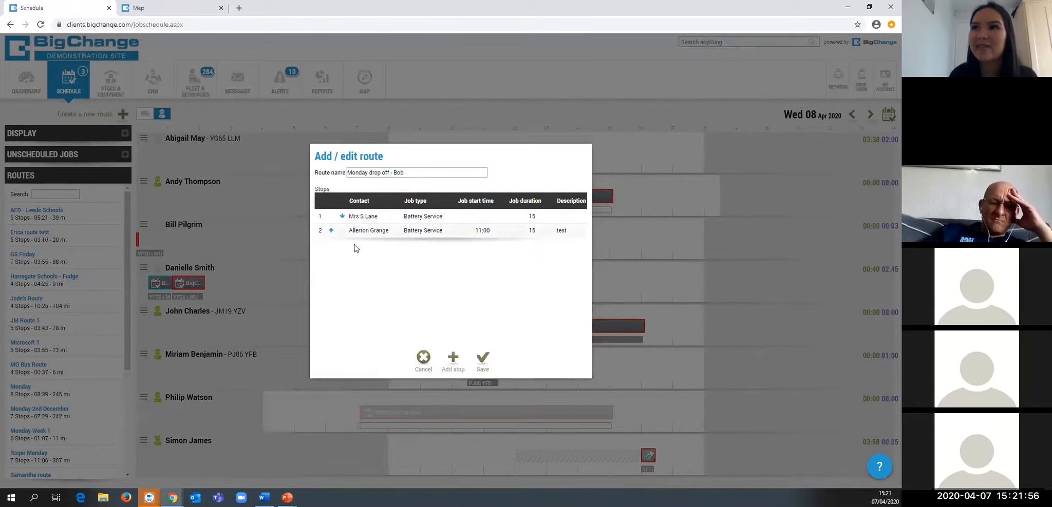
Step: Save the new Monday drop off route with its two stops
click(375, 236)
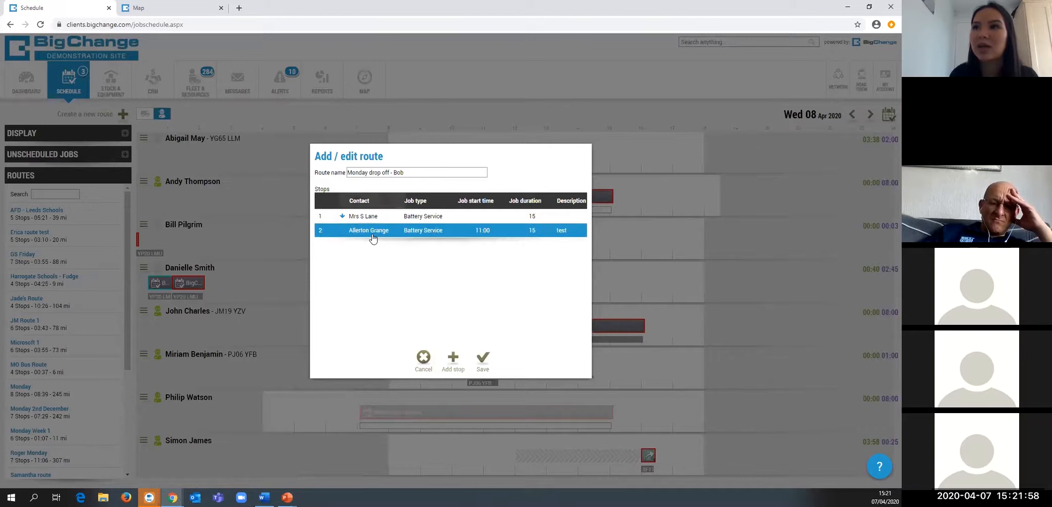
click(461, 319)
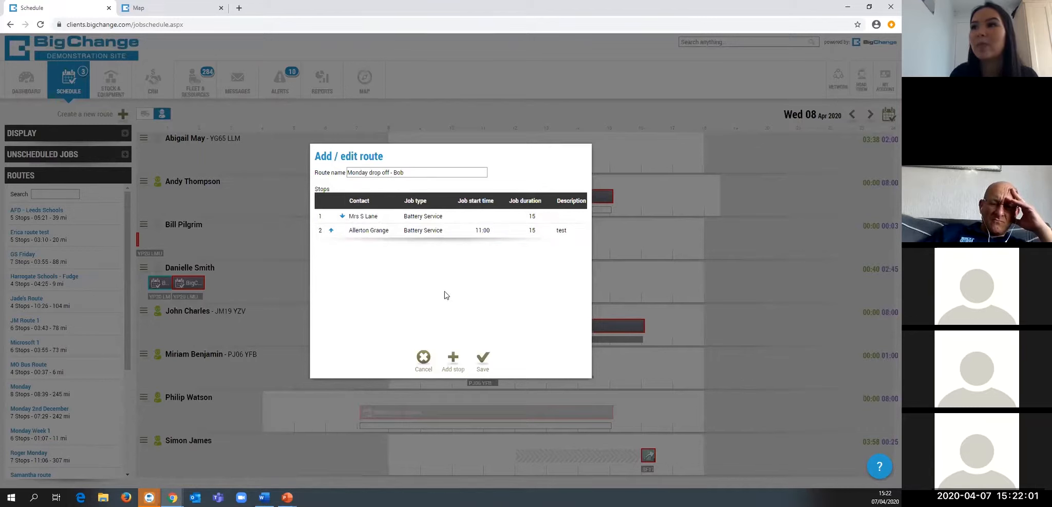
click(483, 359)
Step: Search the saved routes for "monday"
click(44, 195)
scroll(63, 353, down, 4)
scroll(68, 361, up, 4)
scroll(75, 379, down, 3)
text(monday)
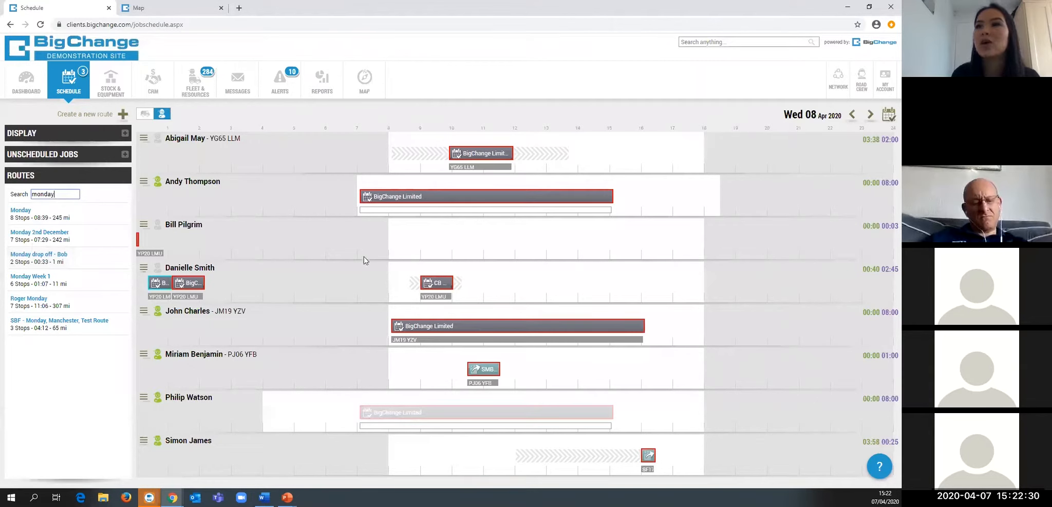
Step: Show the display options and view the details of the 01:08 BigChange Limited boiler service job on 08/04/2020
click(32, 132)
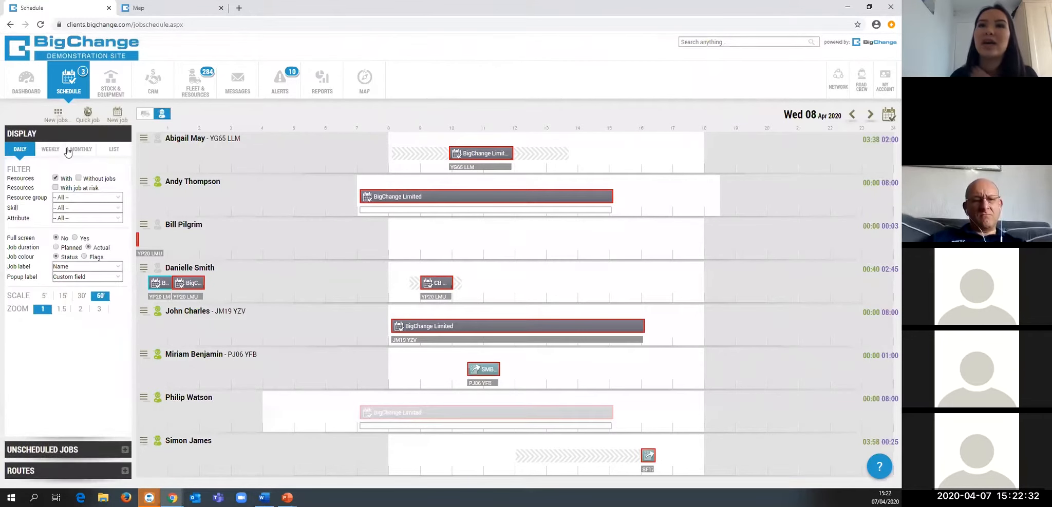
click(209, 288)
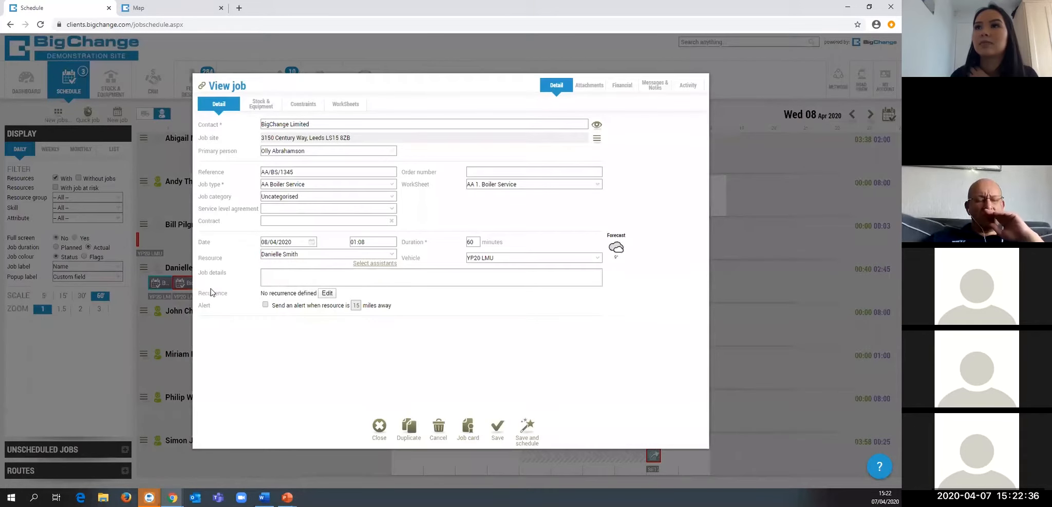
triple_click(291, 172)
right_click(281, 173)
click(282, 208)
key(Escape)
Step: Start a new job for the contact BigChange Limited, make it a multiple-jobs group, and show the group's job list
double_click(283, 207)
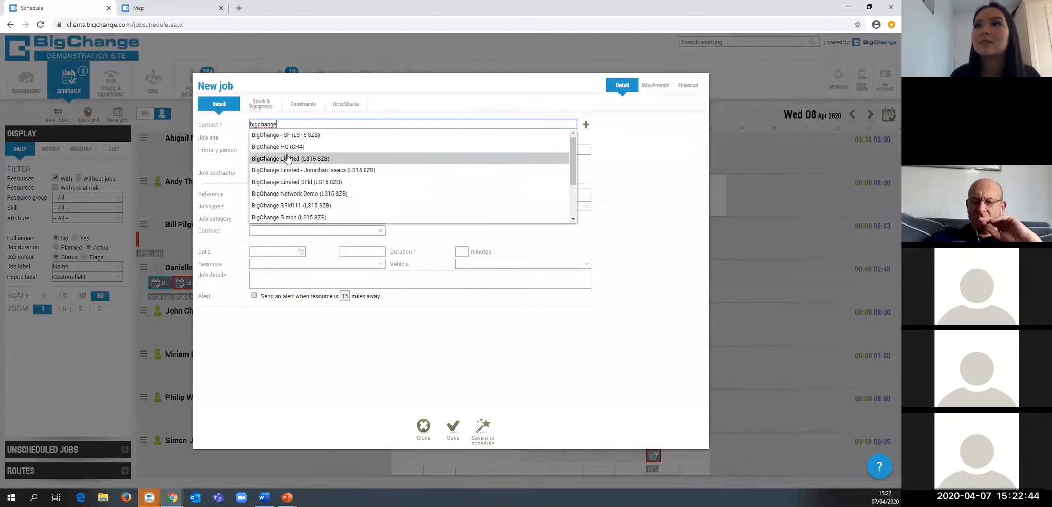
click(315, 158)
click(316, 175)
click(260, 106)
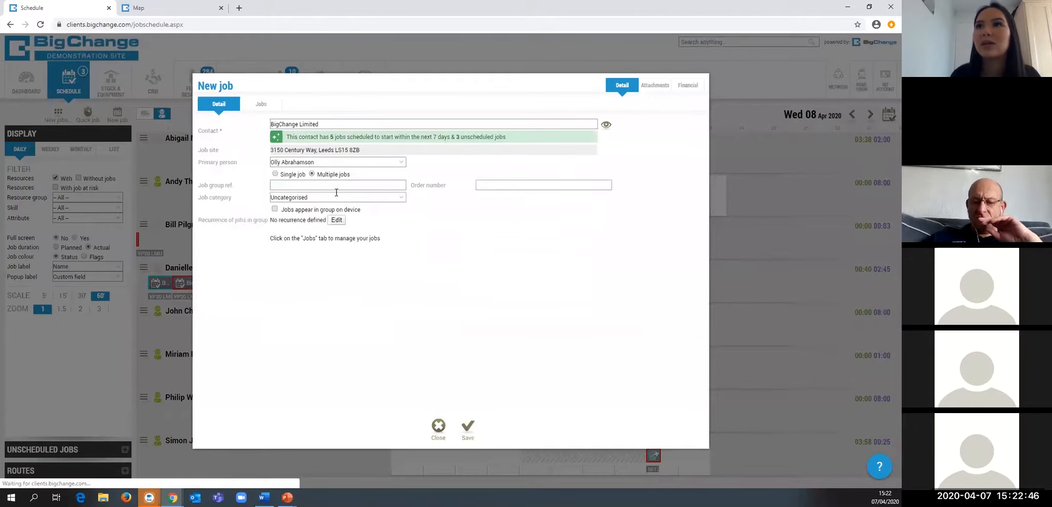
Step: Add a job to the group with job type Alex Brochure Test, dated 07/04/2020 at 09:00
click(413, 163)
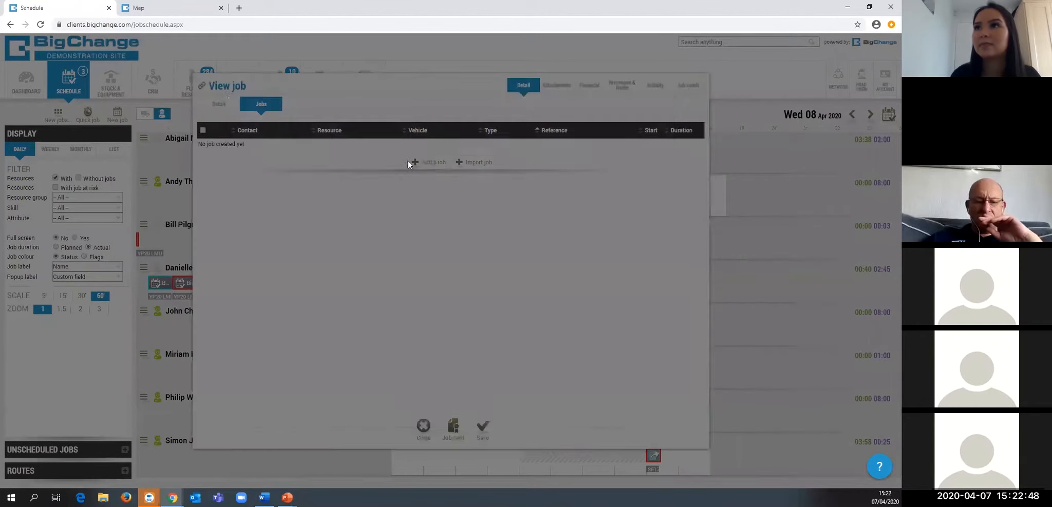
click(304, 222)
text(est)
click(311, 265)
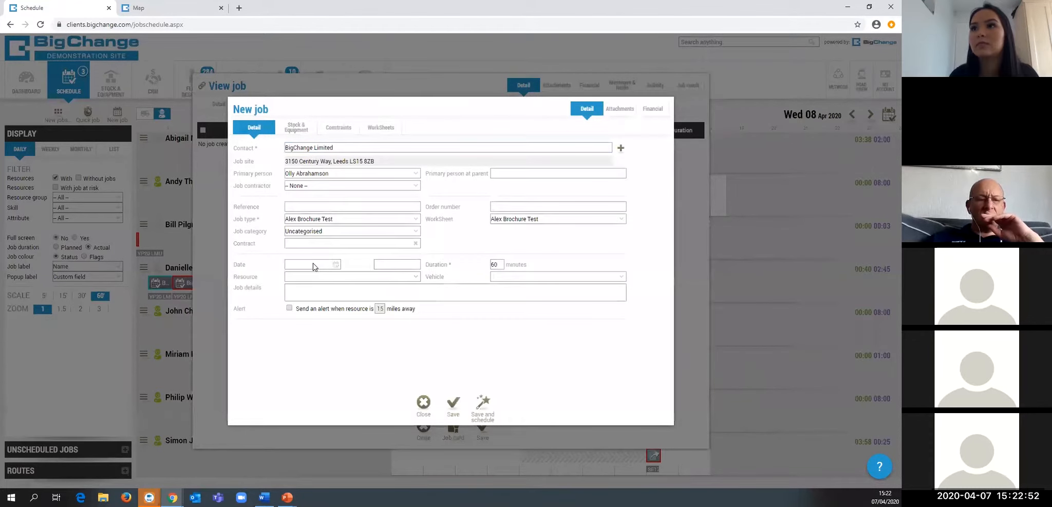
click(315, 267)
click(308, 313)
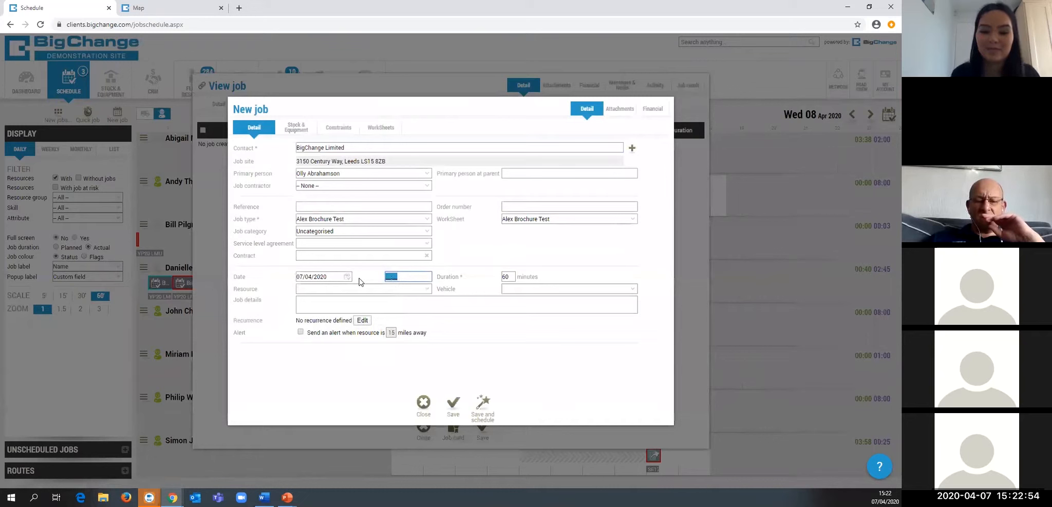
click(350, 289)
text(d)
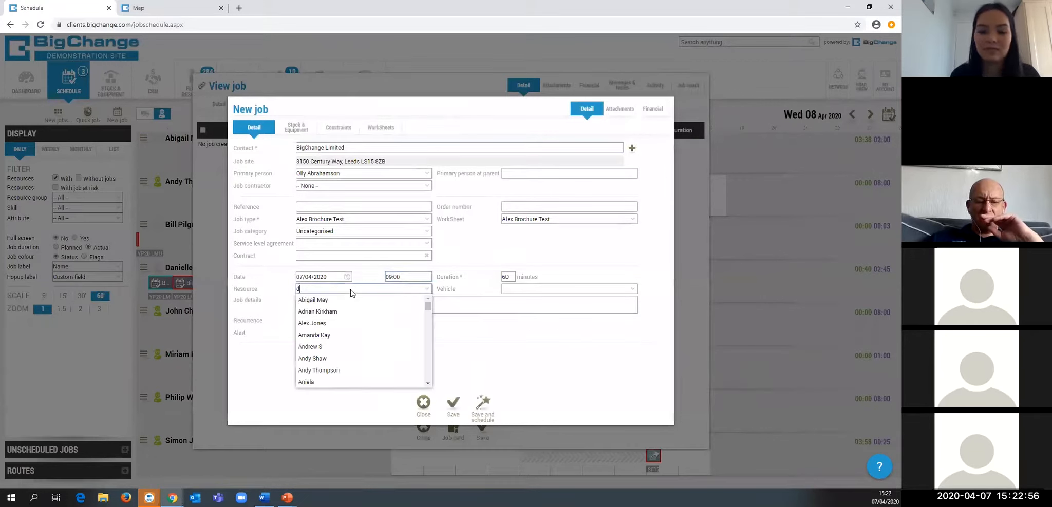
text(anielle)
click(353, 301)
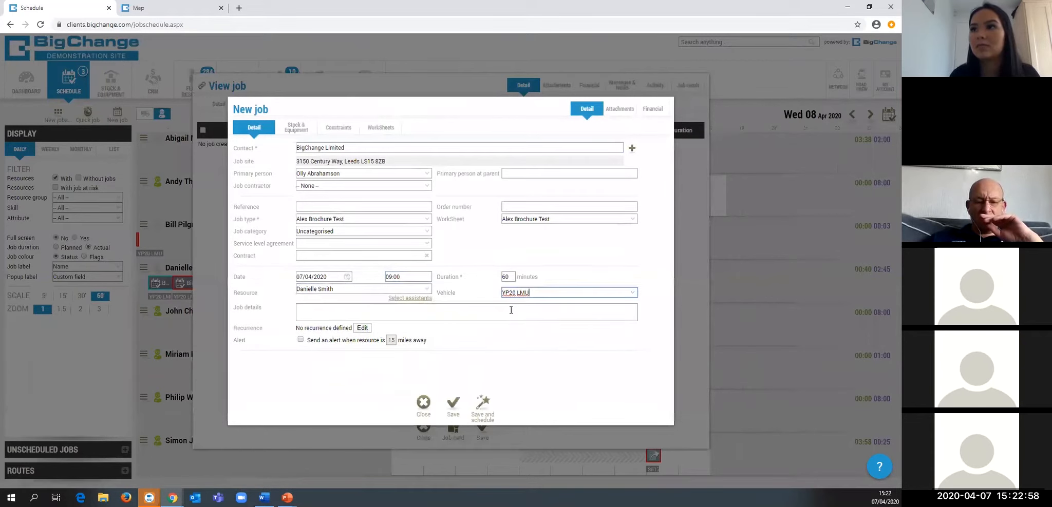
click(454, 405)
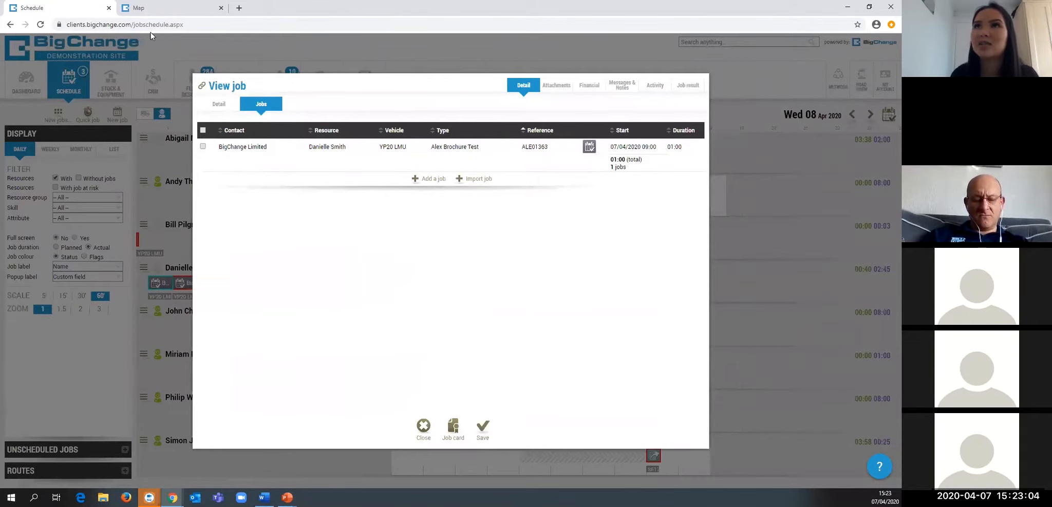
Step: In the second browser tab, open the schedule with Reference as popup label and copy the 12:00 Electrical Testing A0076 job's reference
click(141, 8)
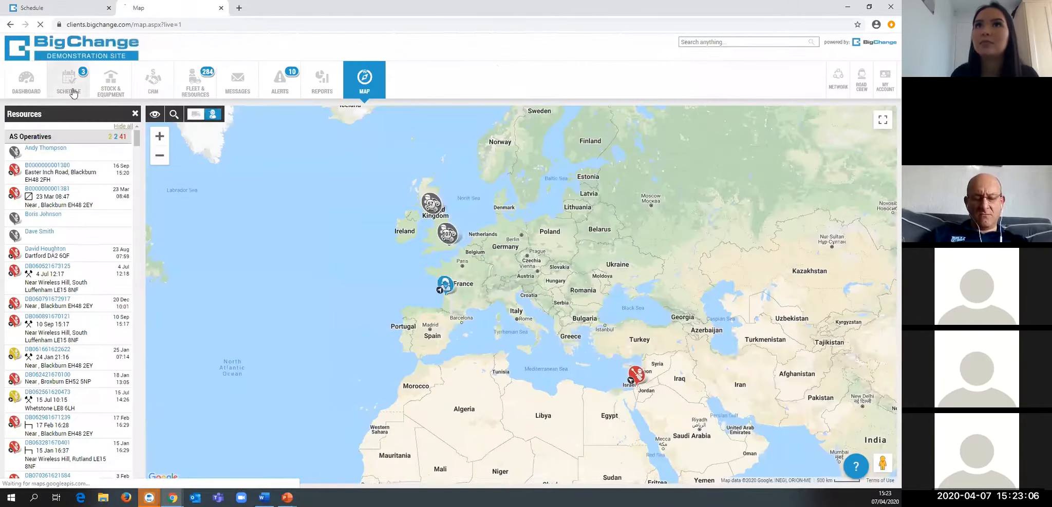
click(74, 93)
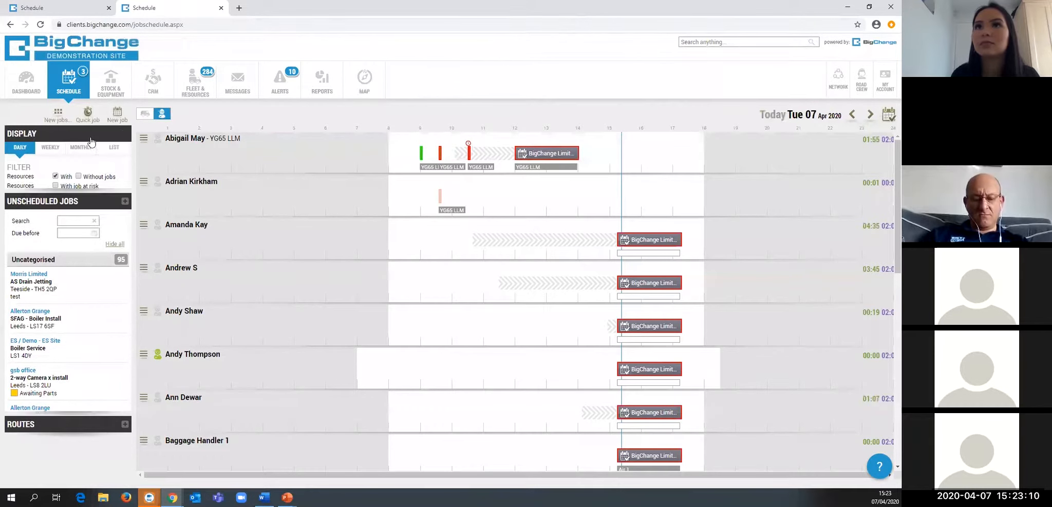
click(88, 308)
mouse_move(546, 158)
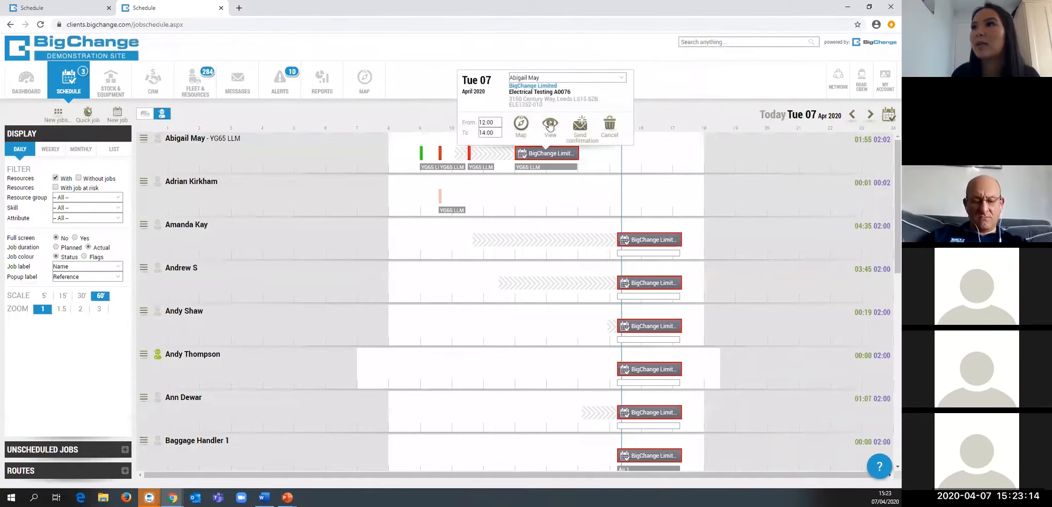
triple_click(536, 103)
right_click(536, 104)
click(544, 109)
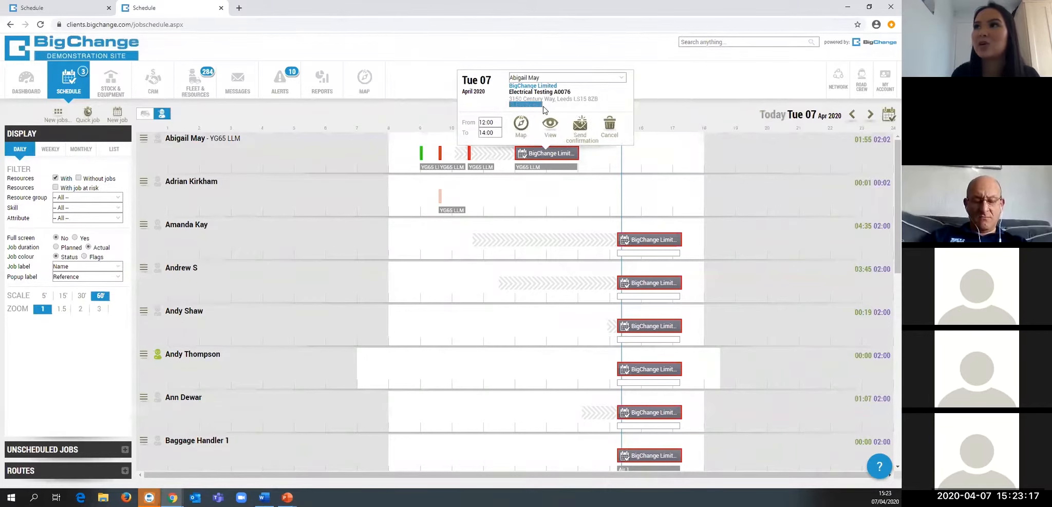
Step: Return to the job group and import the existing job with reference ELE1007
click(71, 10)
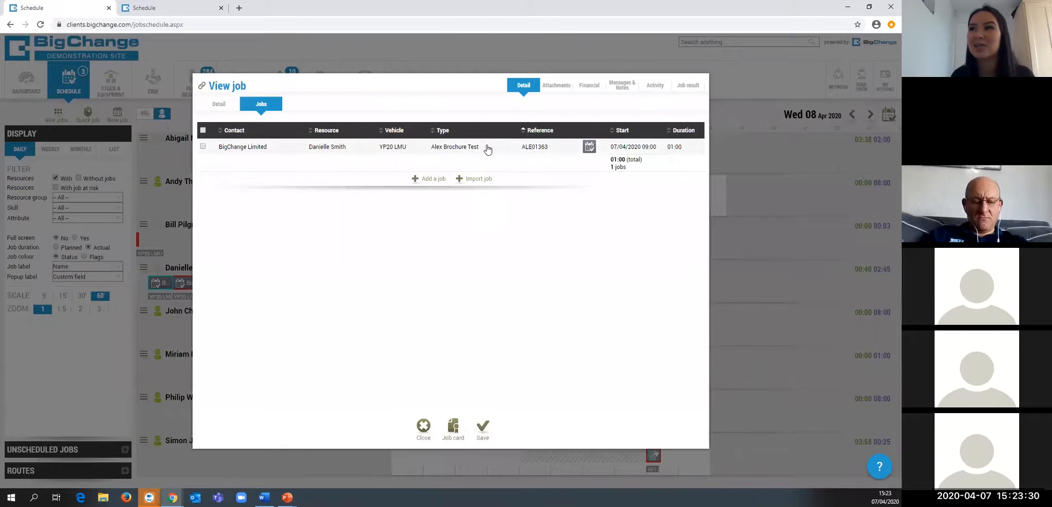
click(154, 6)
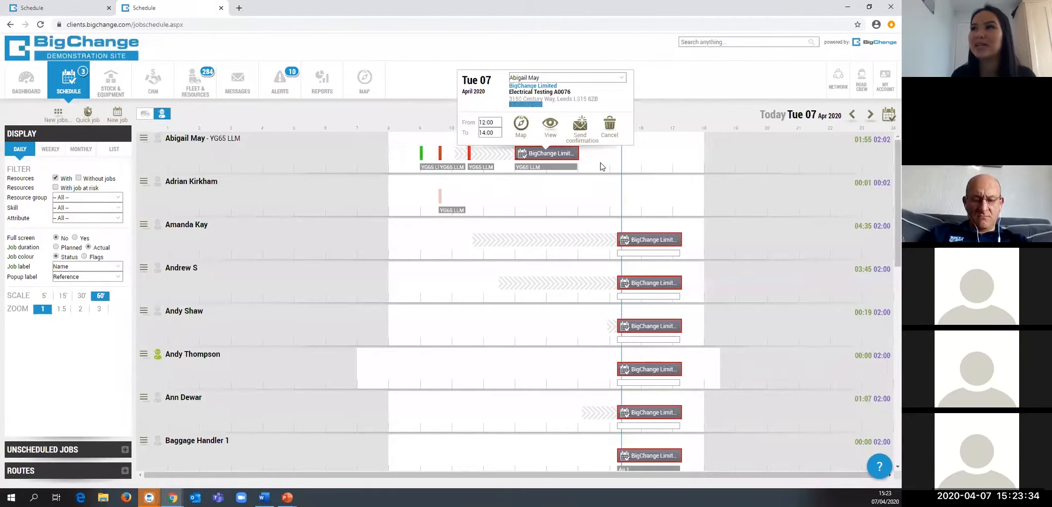
click(59, 9)
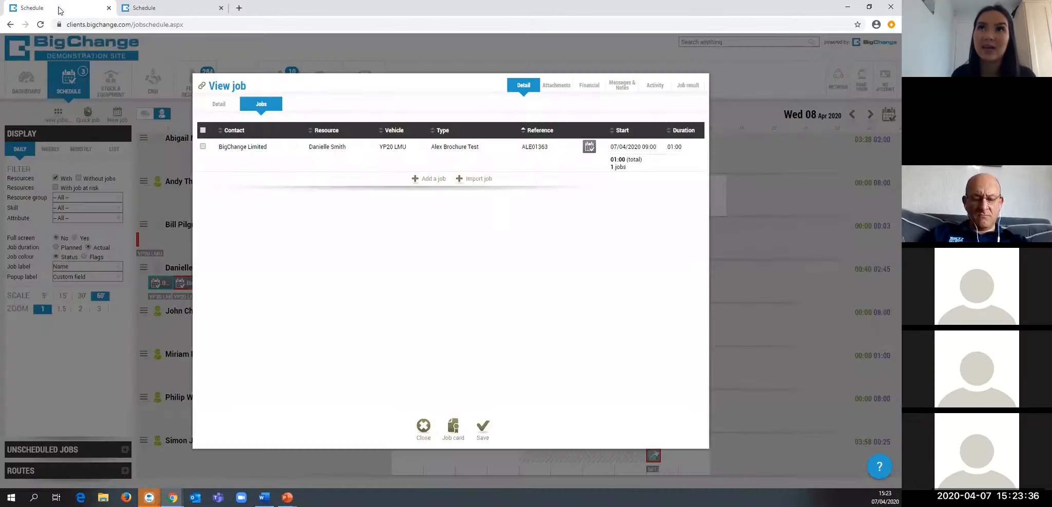
click(476, 180)
key(ctrl+v)
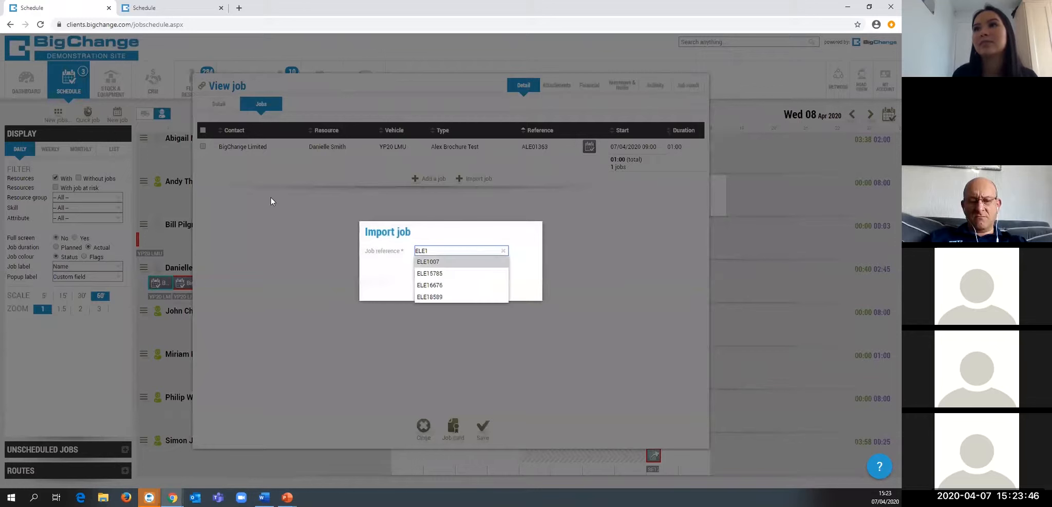
click(446, 263)
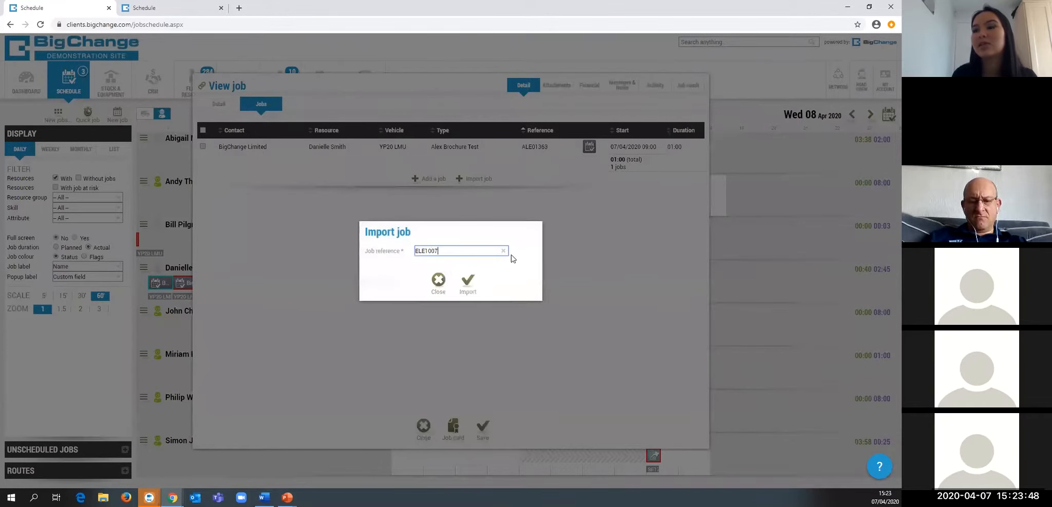
click(469, 284)
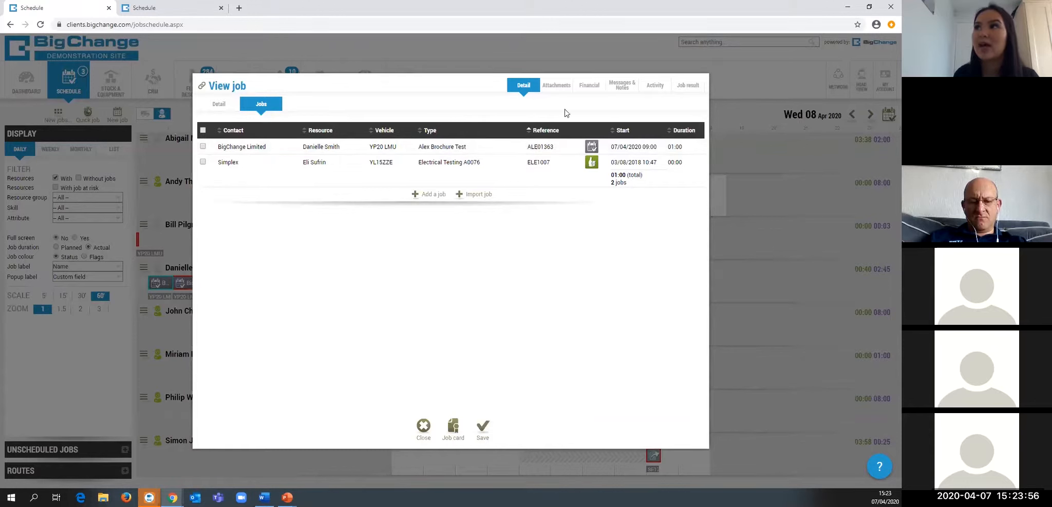
Step: Review the group's financial lines and save the job group
click(589, 86)
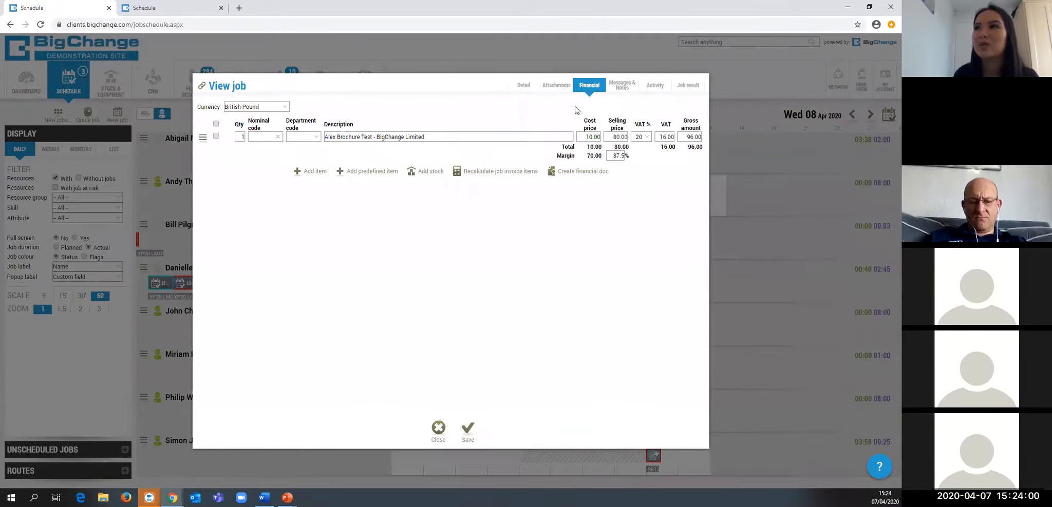
click(520, 91)
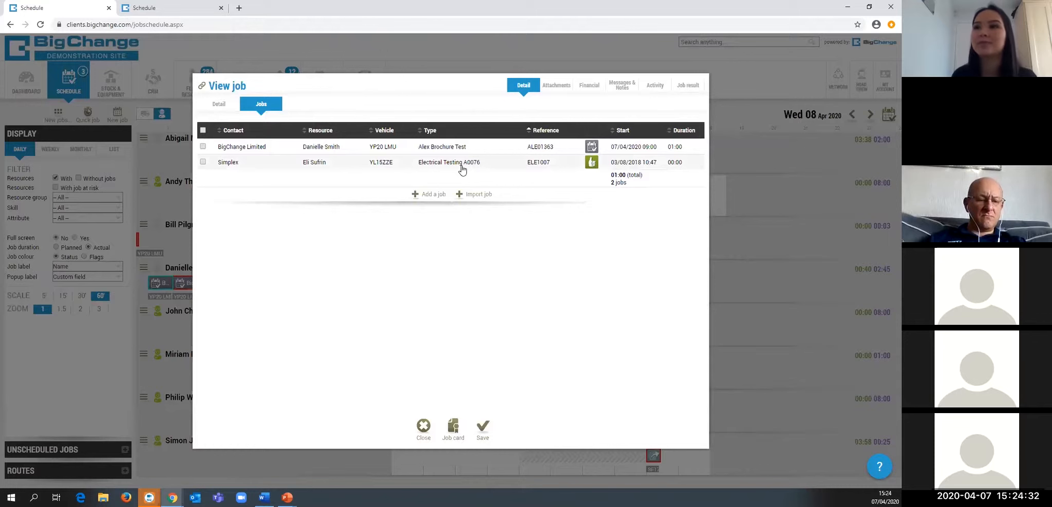
click(482, 427)
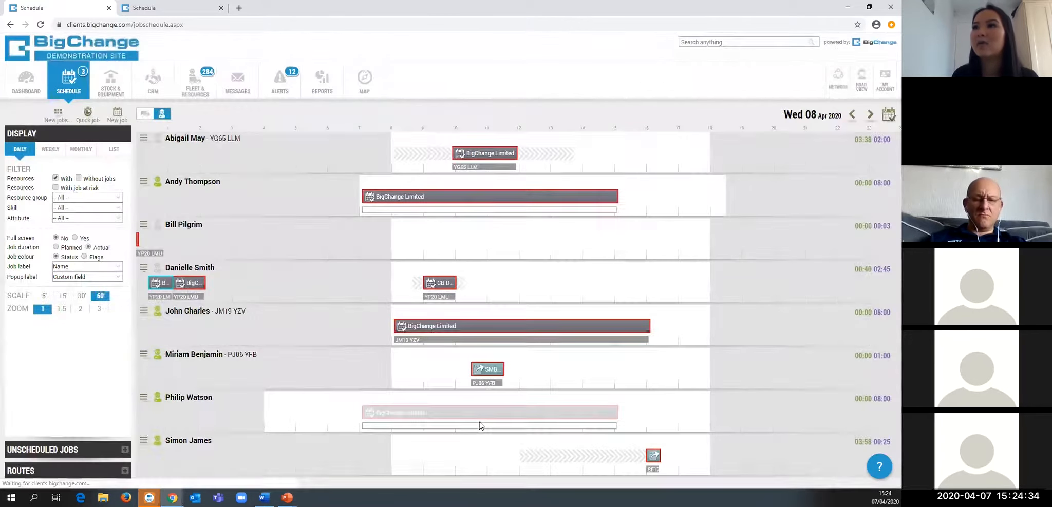
Step: View the details of the 09:00 CB Demo Allerton School assembly job on 08/04/2020, and close them
click(439, 283)
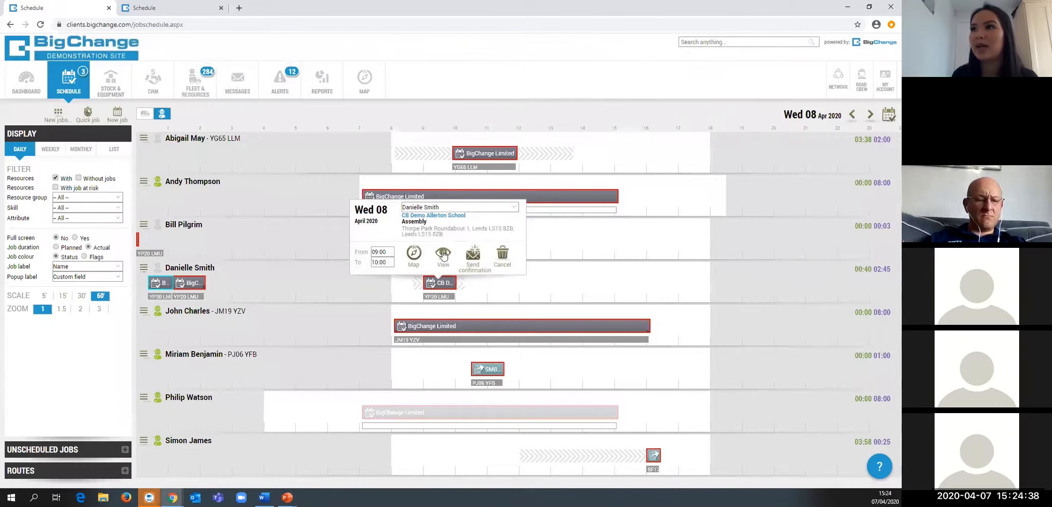
click(442, 257)
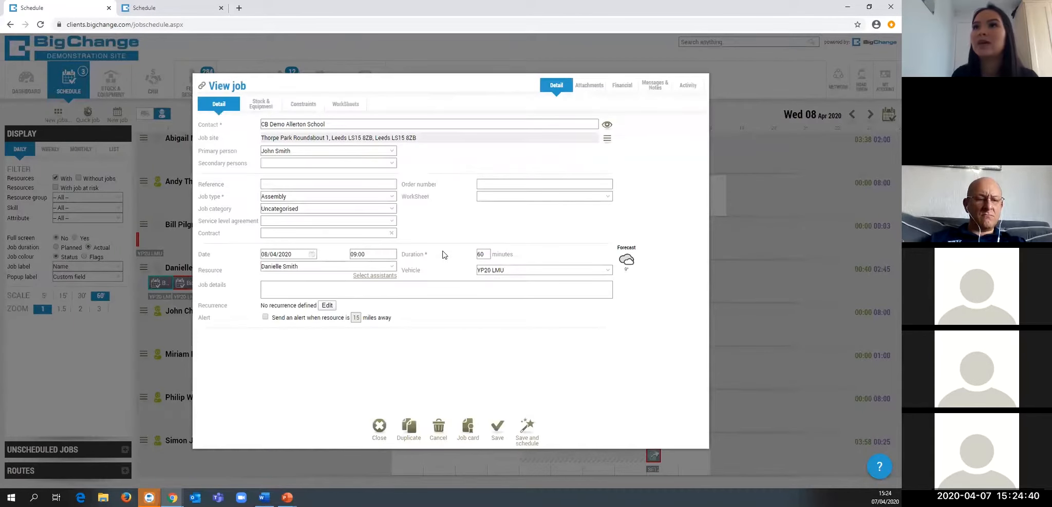
click(727, 94)
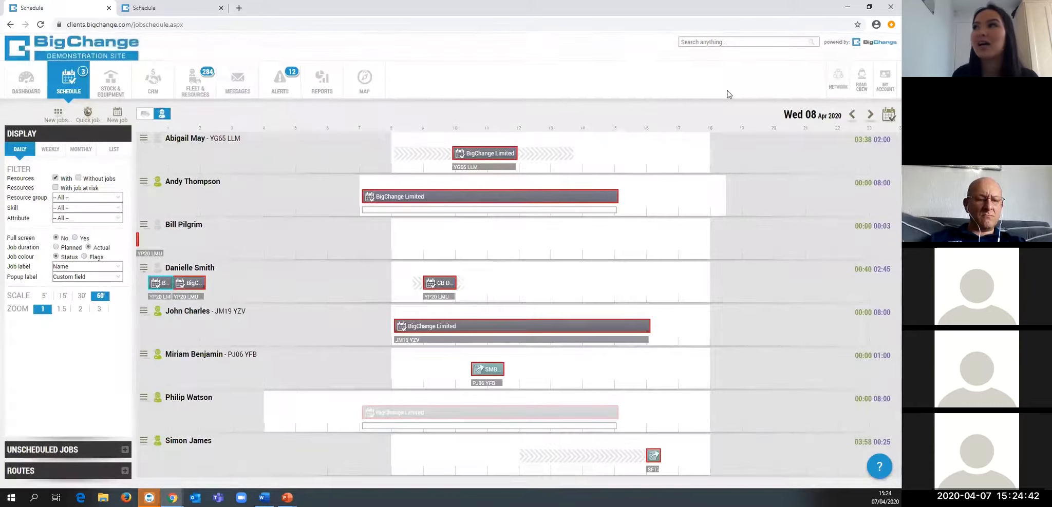
click(851, 115)
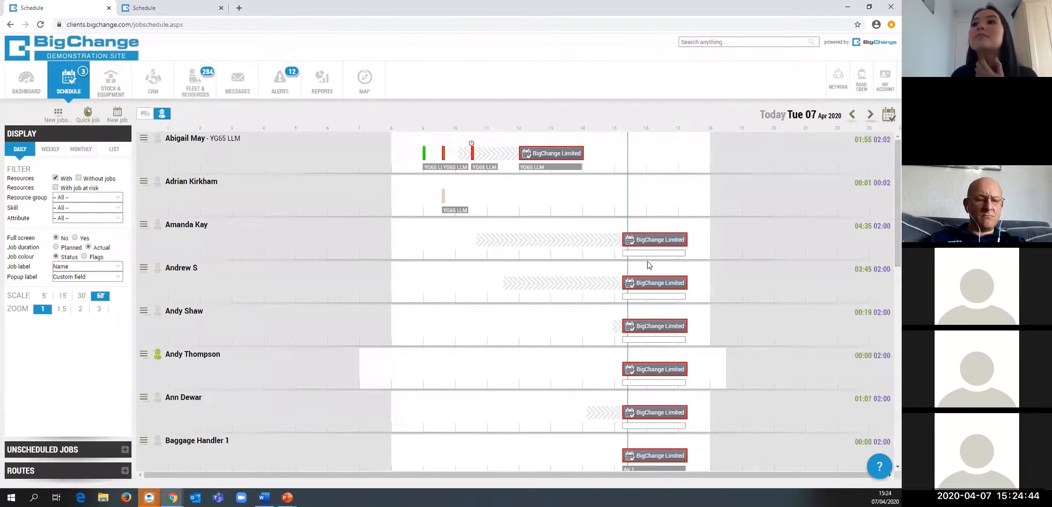
scroll(340, 394, down, 10)
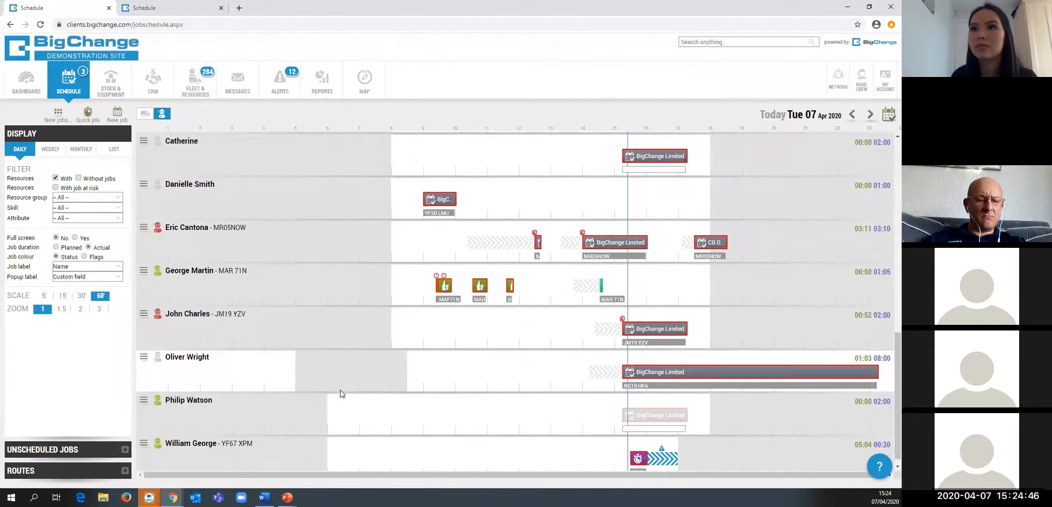
click(440, 235)
click(445, 179)
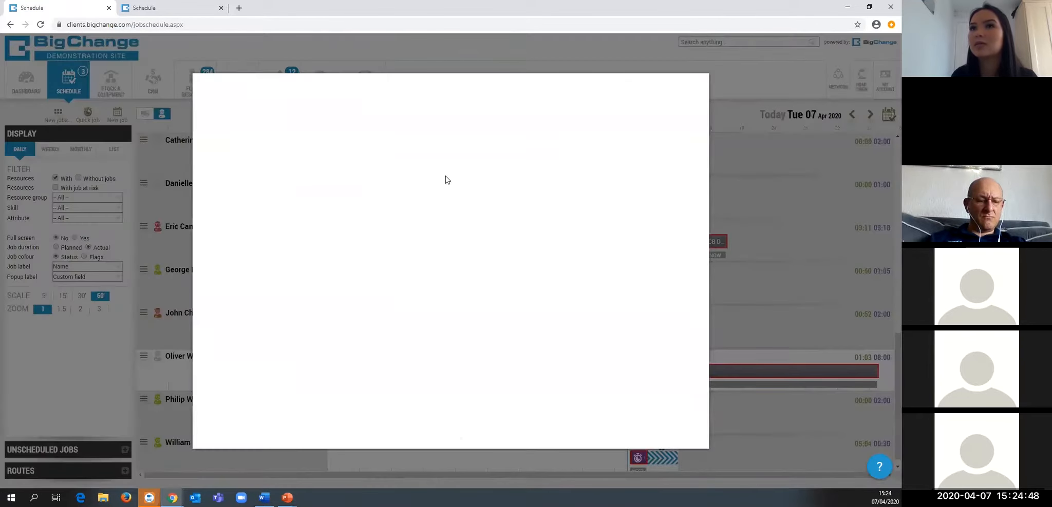
click(381, 147)
key(Escape)
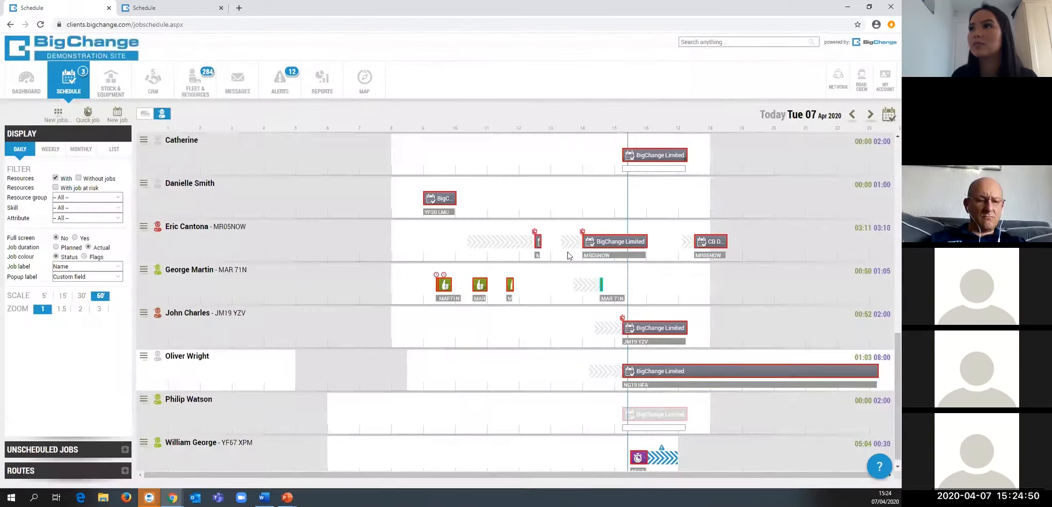
Step: Check the jobs of the resource below Bay 3 and view the group containing the 15:15 BigChange Limited job
scroll(485, 293, up, 2)
scroll(485, 293, up, 4)
scroll(526, 305, down, 4)
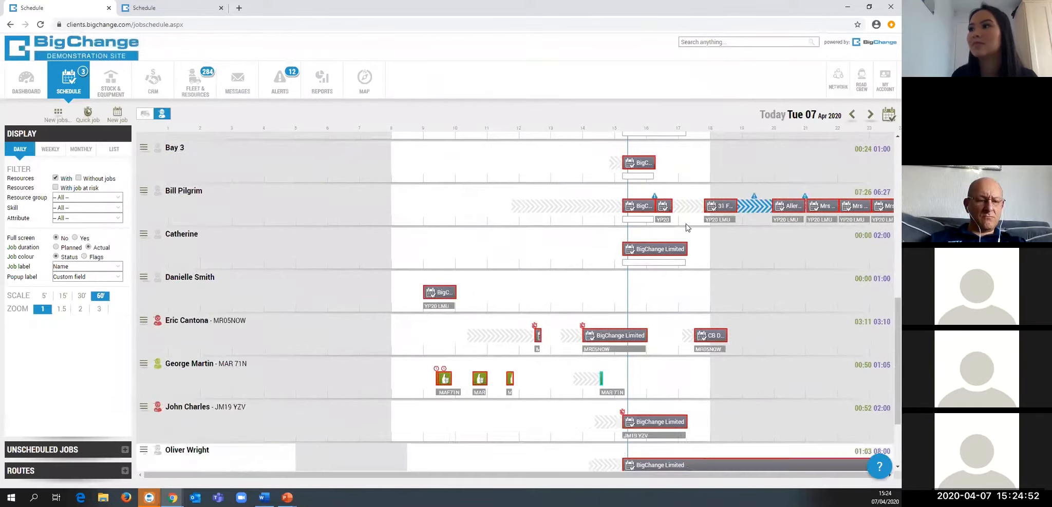
double_click(717, 205)
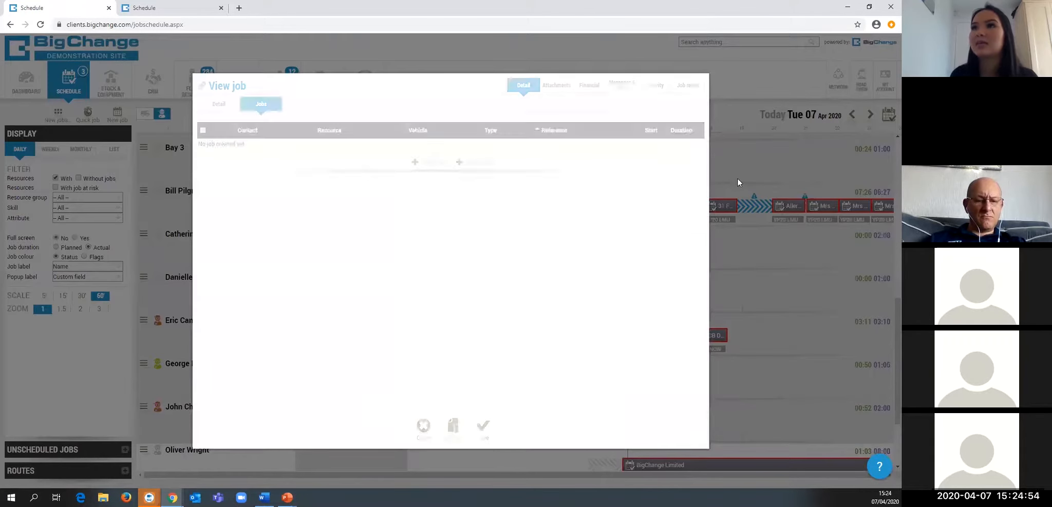
key(Escape)
click(787, 203)
click(792, 186)
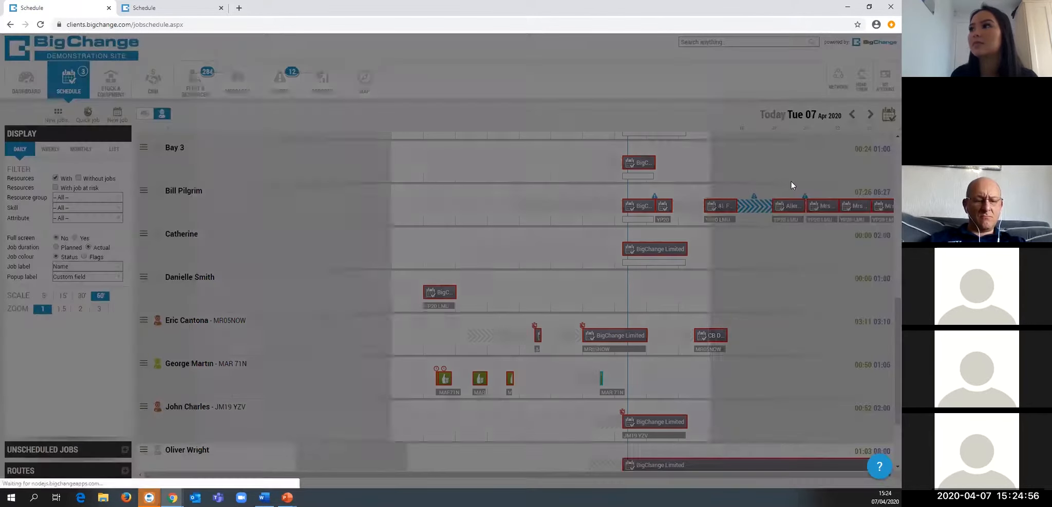
key(Escape)
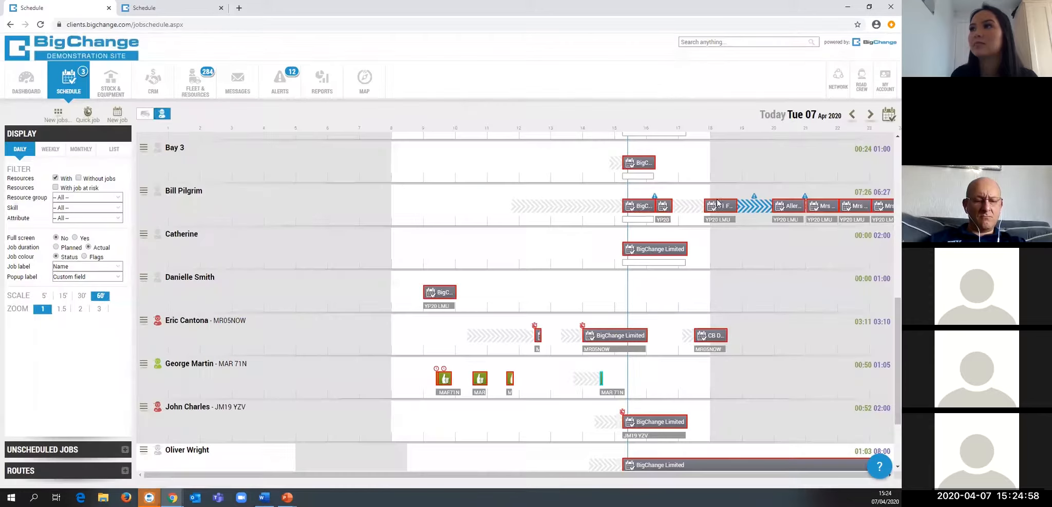
click(644, 207)
click(643, 180)
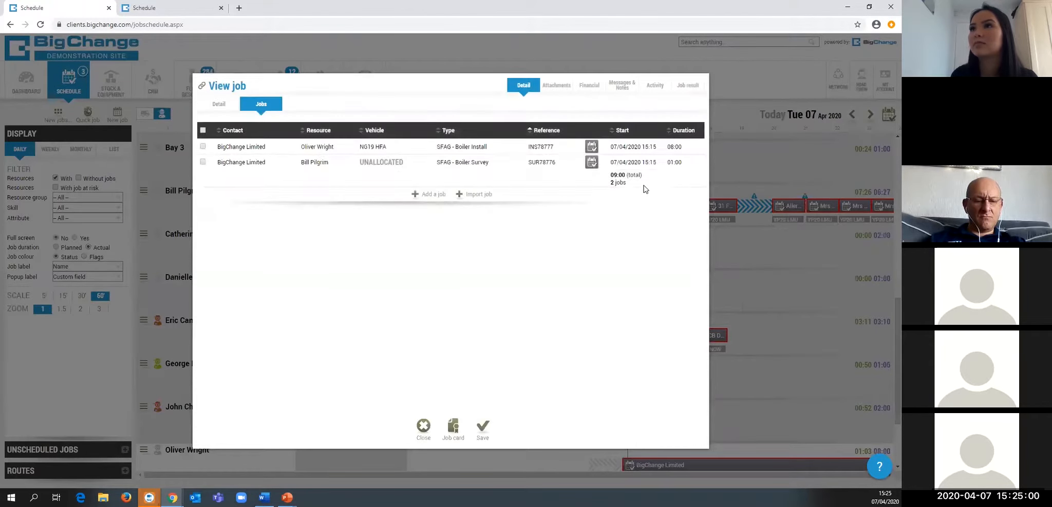
Step: Close the open job and start a new 11:00 job for BigChange Limited on the resource row holding only a 09:00 job
key(Escape)
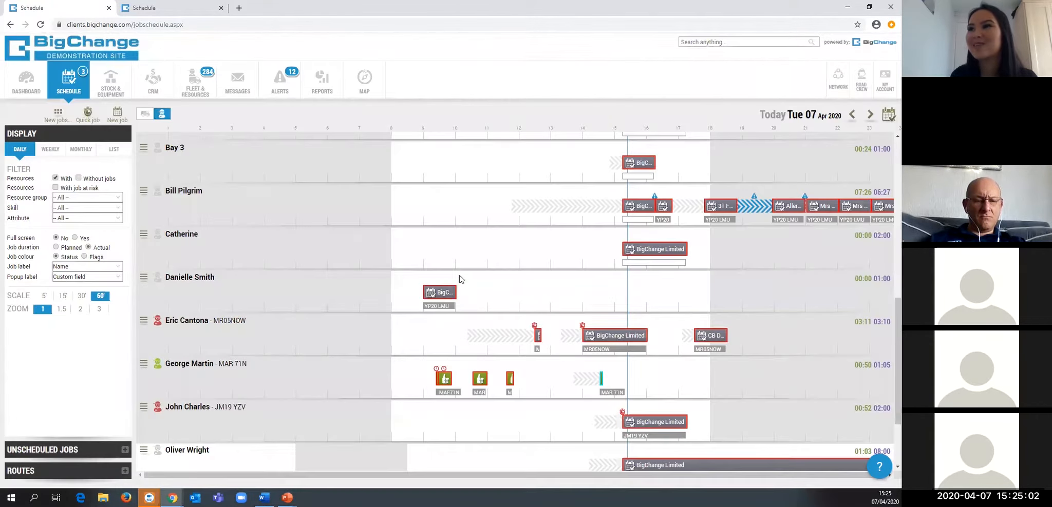
double_click(492, 293)
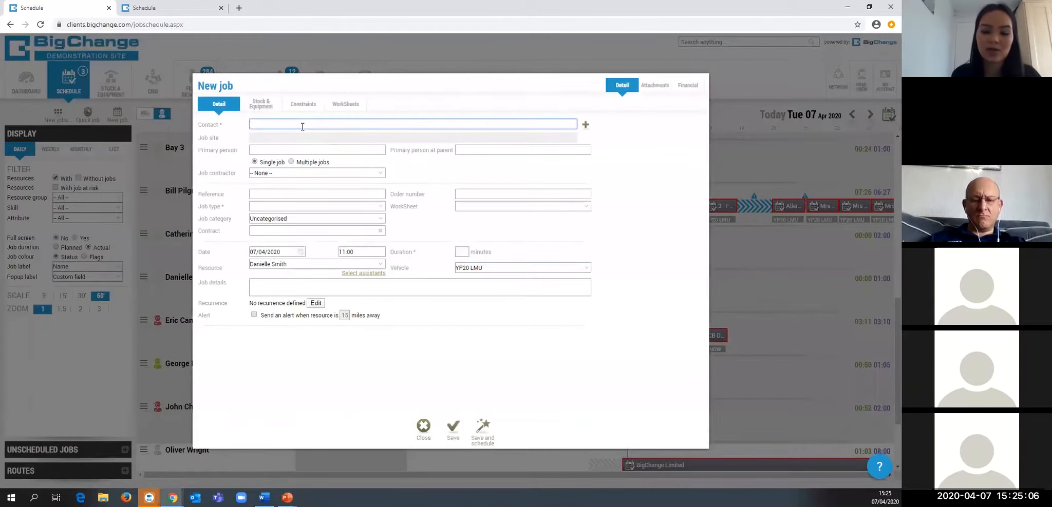
text(bigchange)
click(289, 155)
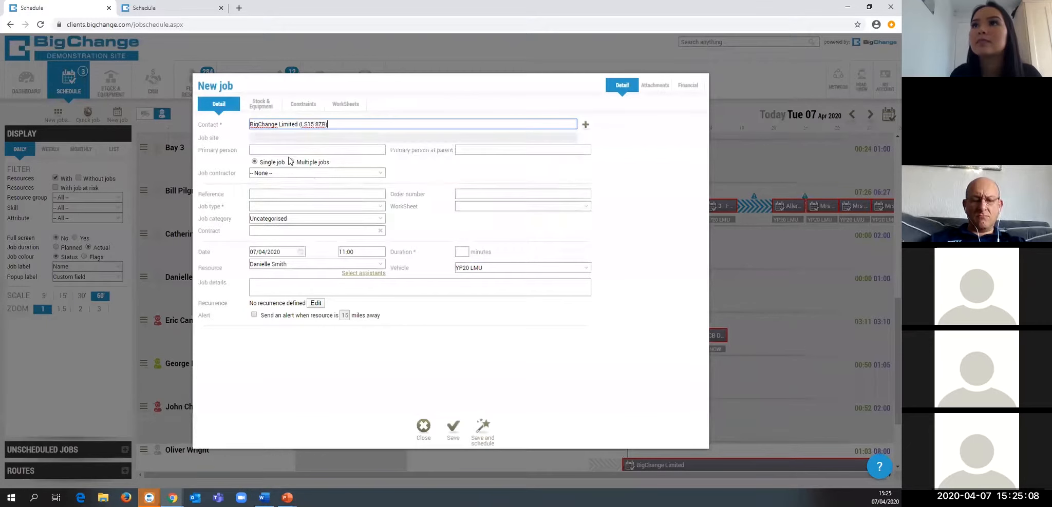
Step: Set the new job's type to AS Test - Gas Boiler Service (1) and save the job
click(286, 221)
text(test)
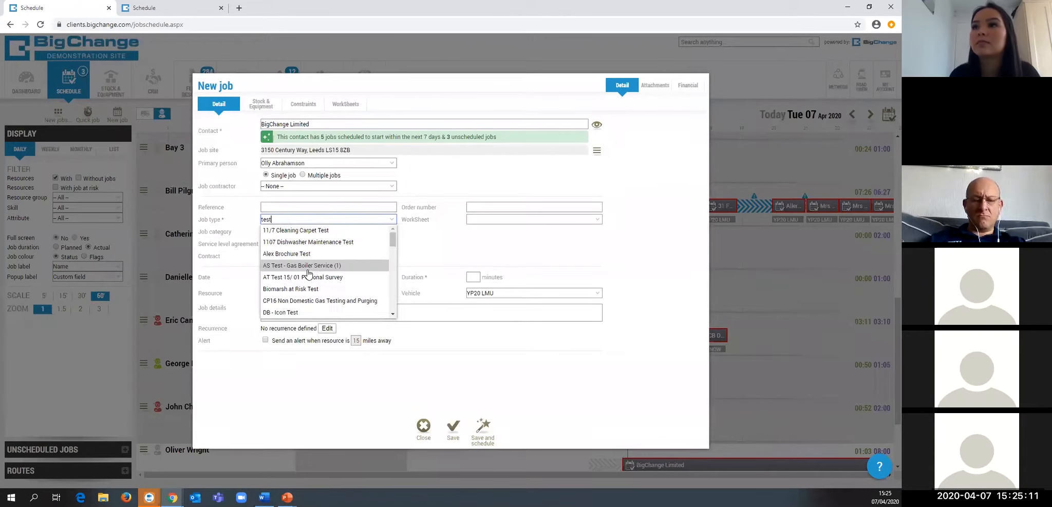
click(319, 270)
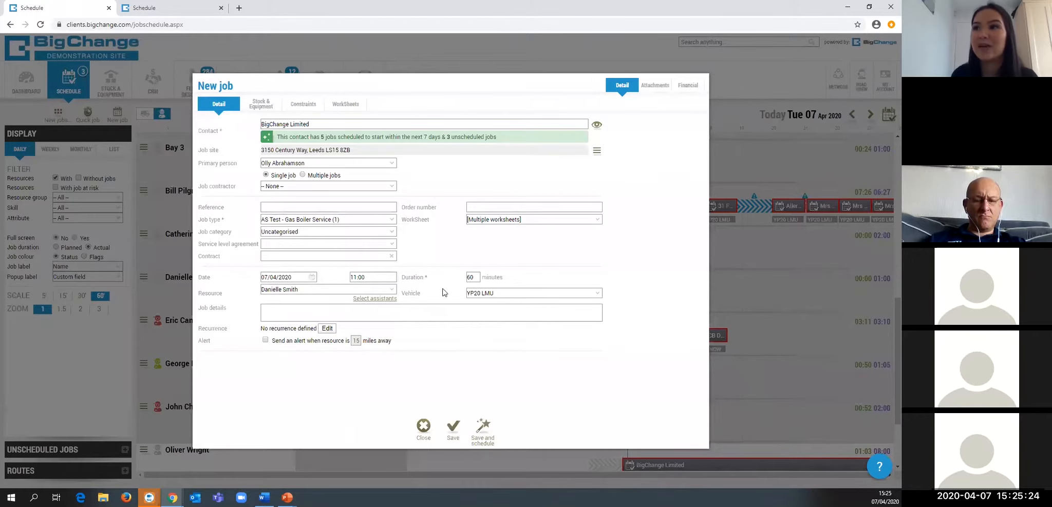
click(454, 428)
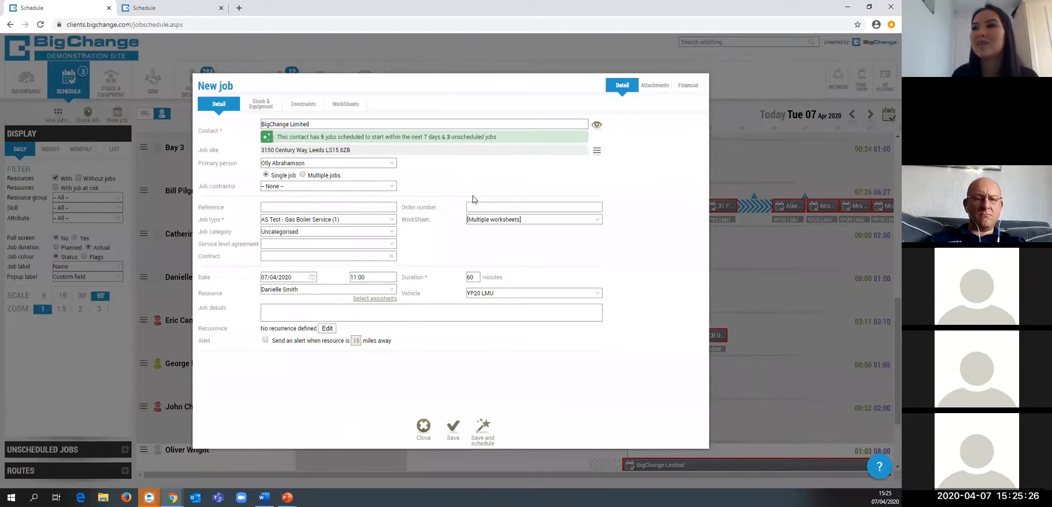
click(503, 276)
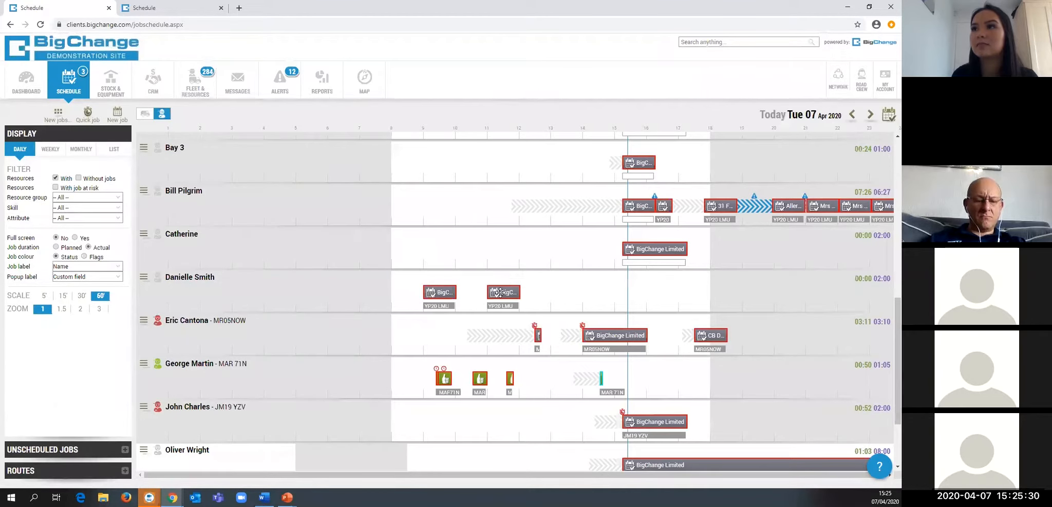
Step: Set the schedule's popup label to Reference in the display settings
mouse_move(500, 292)
click(66, 451)
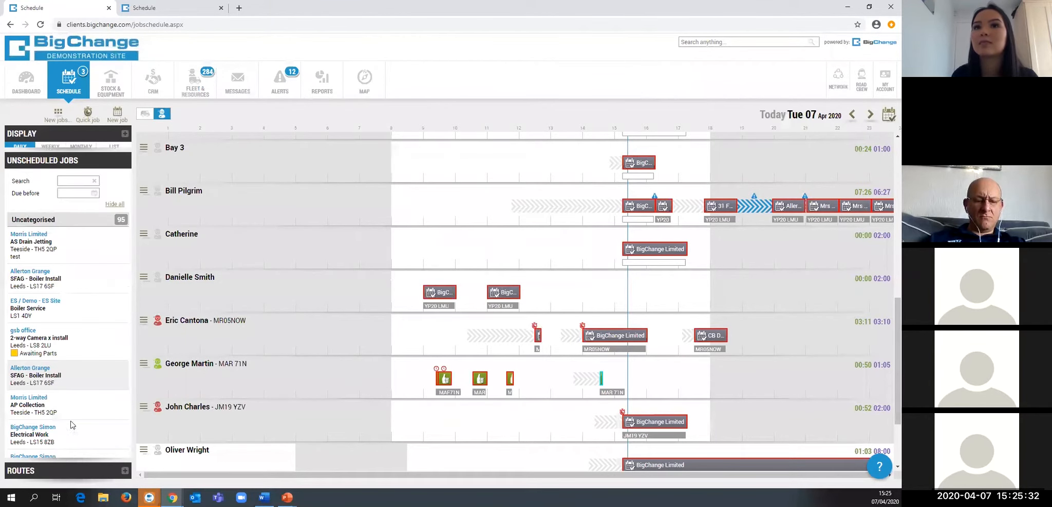
click(68, 134)
click(90, 277)
click(68, 307)
Step: Copy the reference AST/1367 from the new 11:00 job's popup and open the job's full details
mouse_move(500, 292)
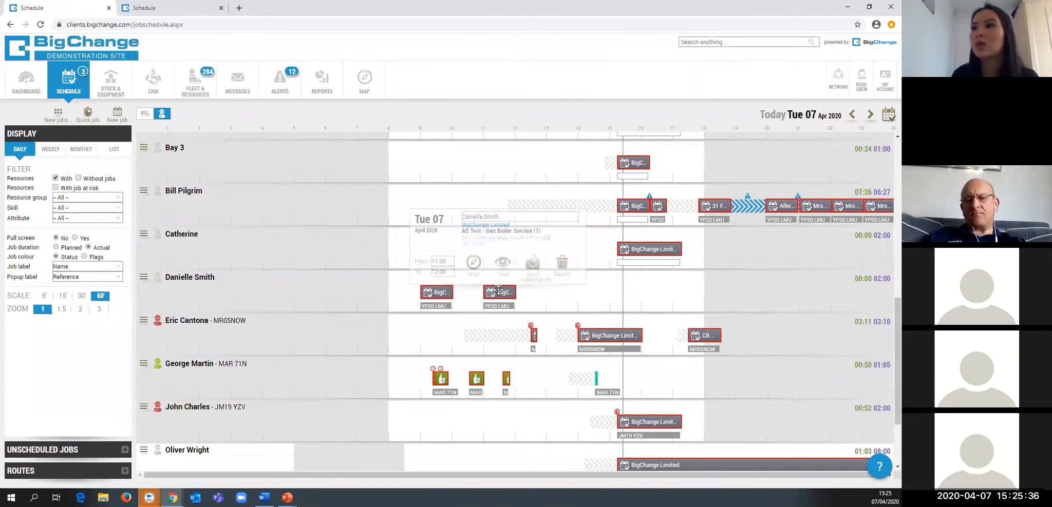
drag(488, 244, 462, 244)
right_click(480, 247)
click(496, 251)
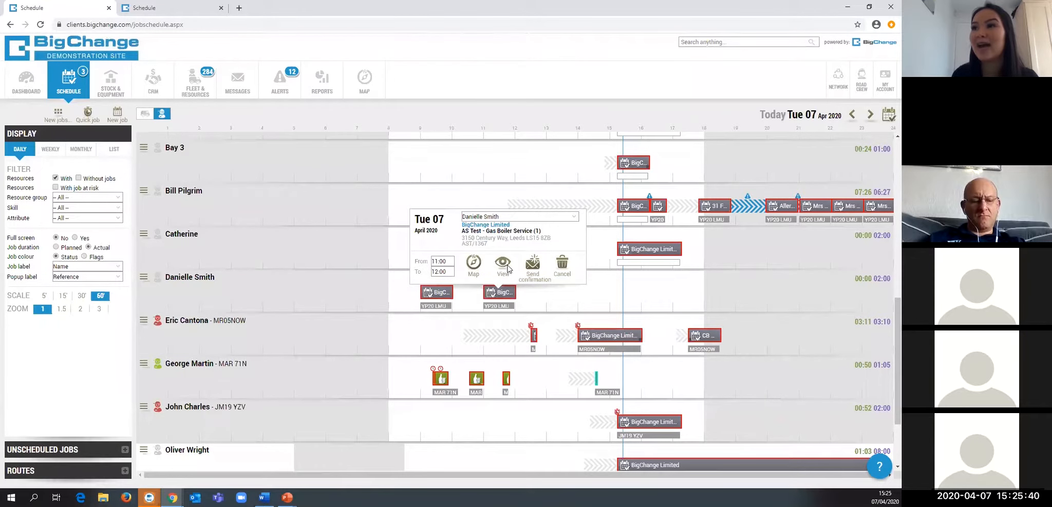
click(509, 268)
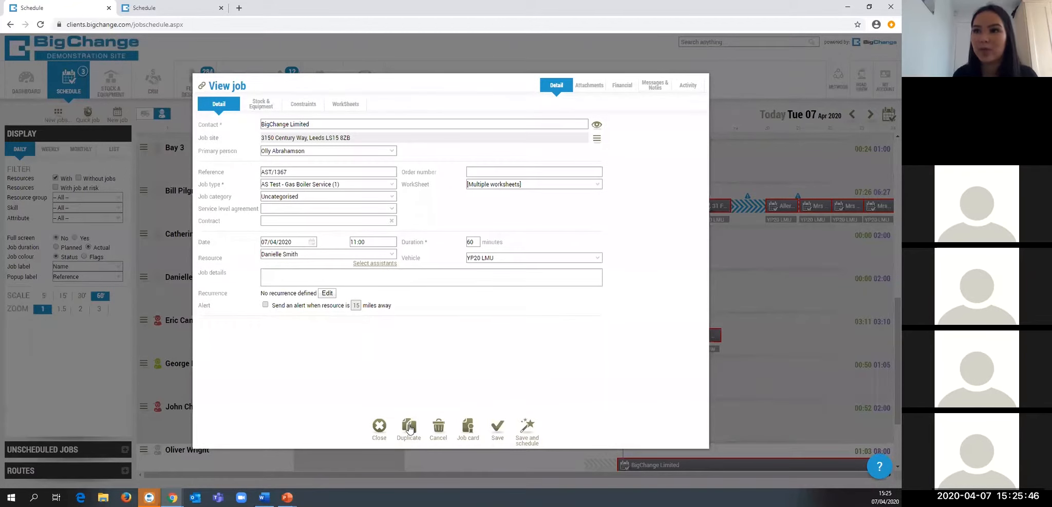
Step: Duplicate the job once into a new job group AST/1367, choosing to move the original job to that group, and save
click(410, 429)
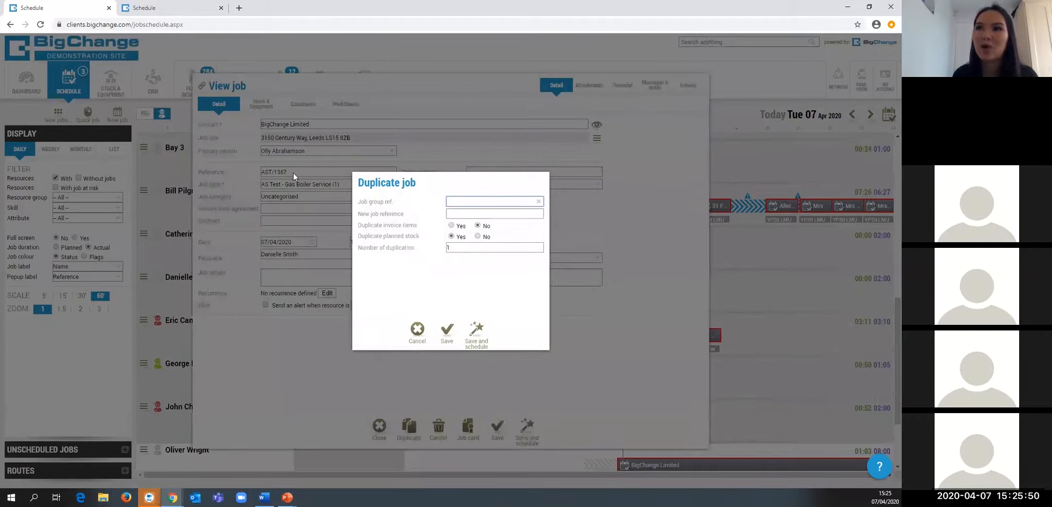
key(ctrl+v)
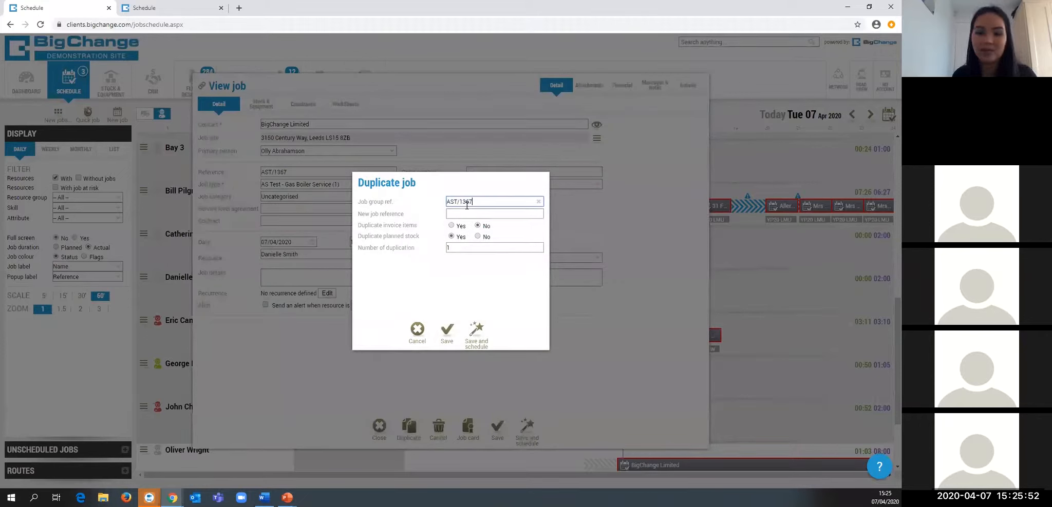
key(Tab)
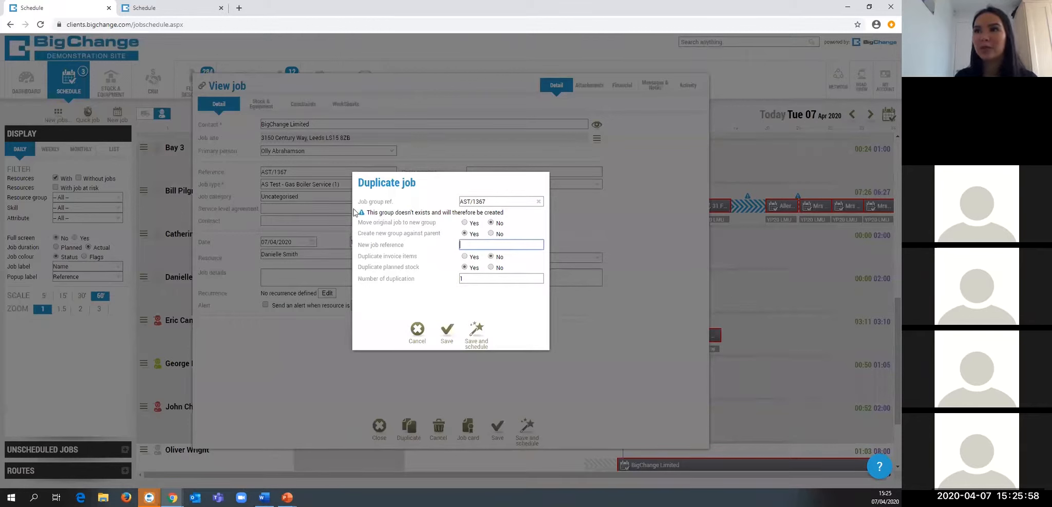
click(465, 224)
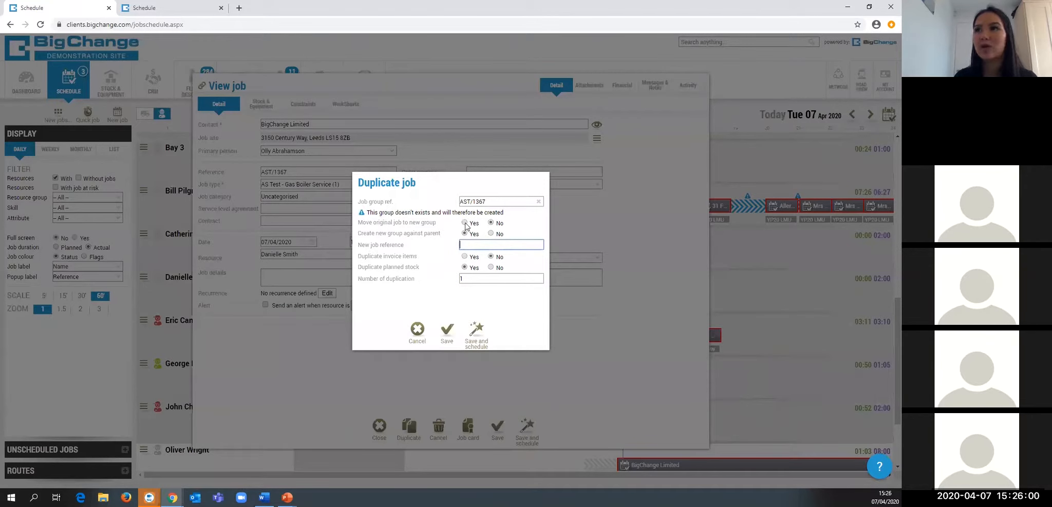
click(447, 330)
Step: Reopen the 11:00 gas boiler job, check the original and duplicate in its job group, and close the view
mouse_move(500, 294)
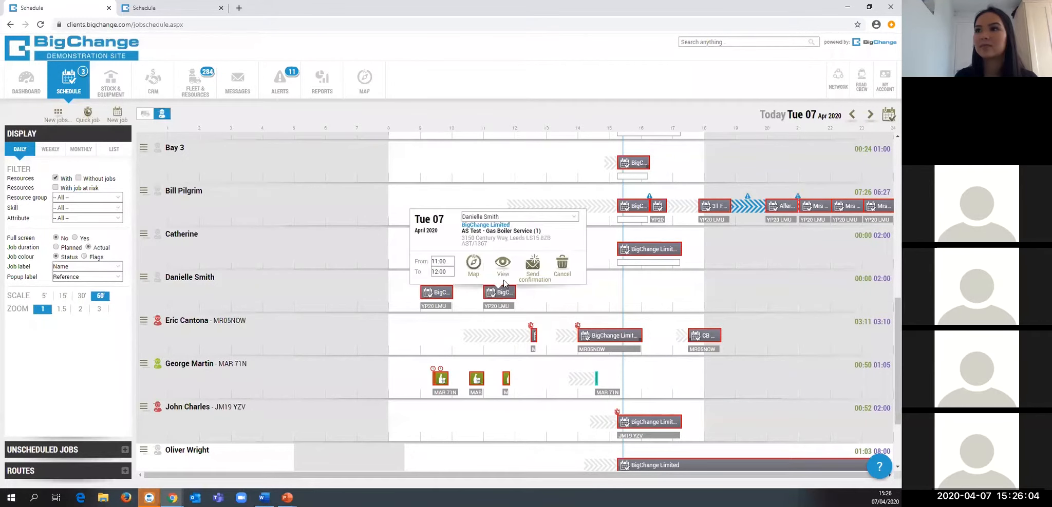
click(504, 276)
click(468, 149)
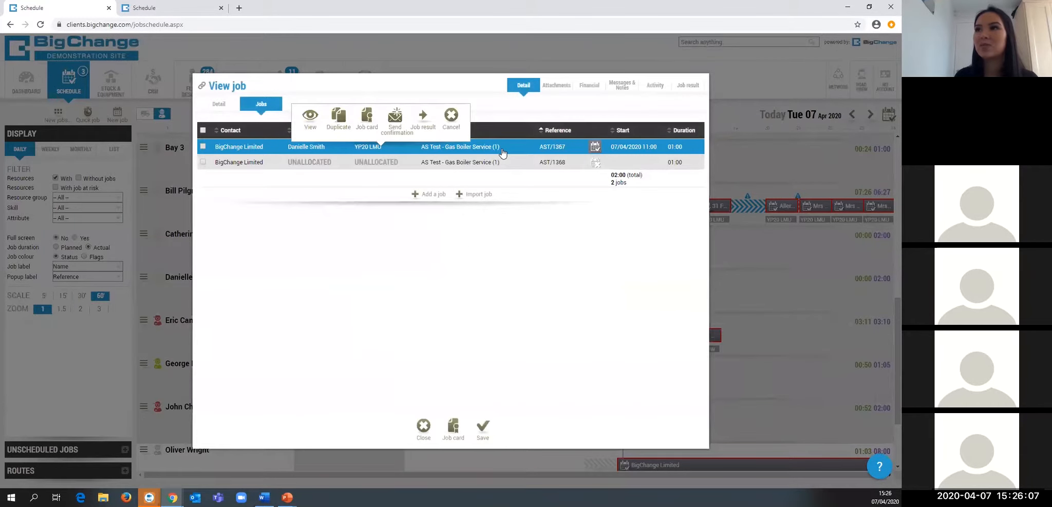
click(470, 162)
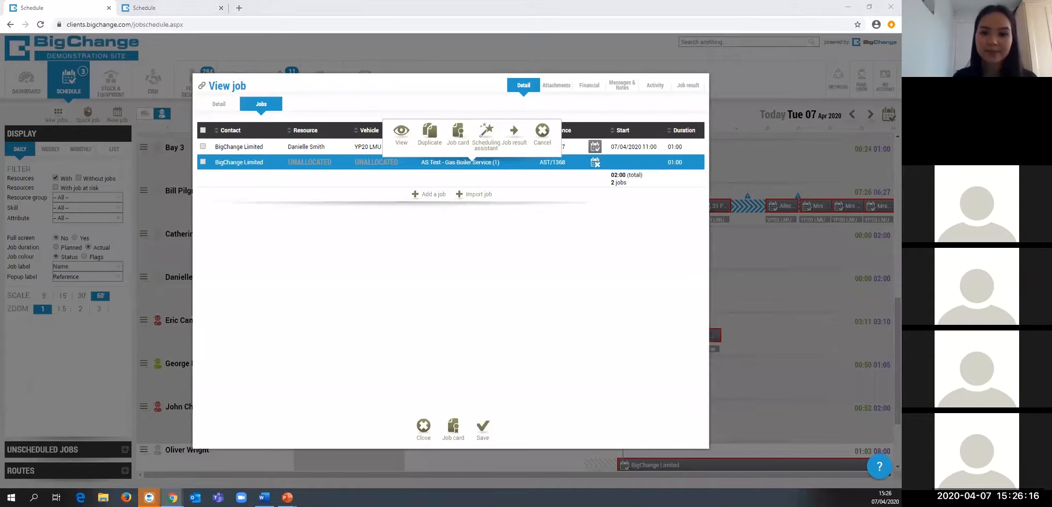
click(430, 66)
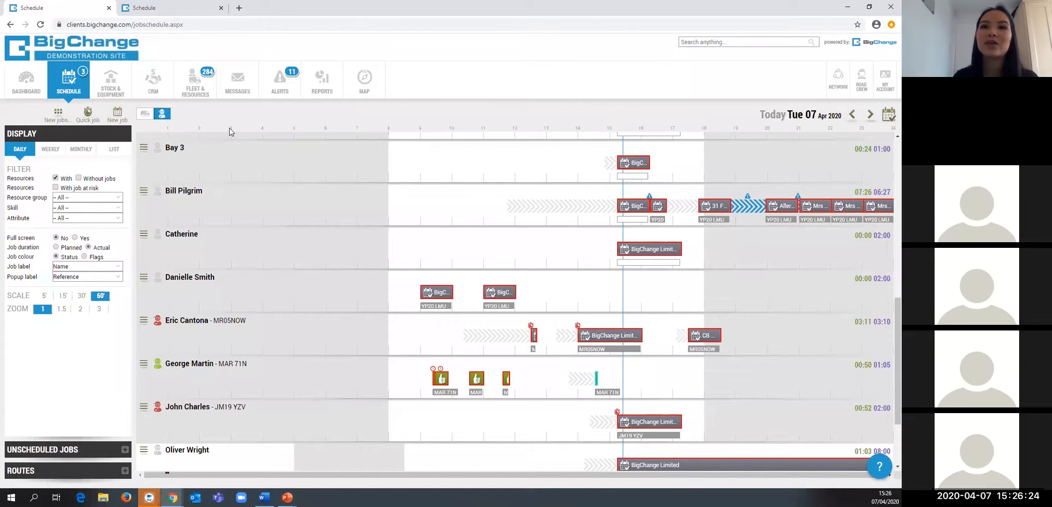
Step: Look through the unscheduled jobs and their categories down to the import option, and switch the schedule to the list view
click(51, 451)
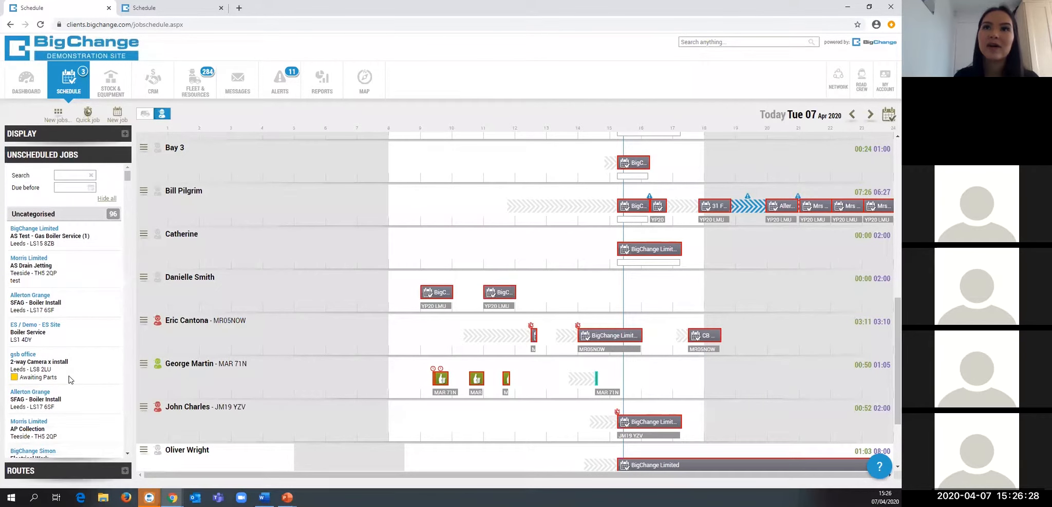
scroll(71, 382, down, 10)
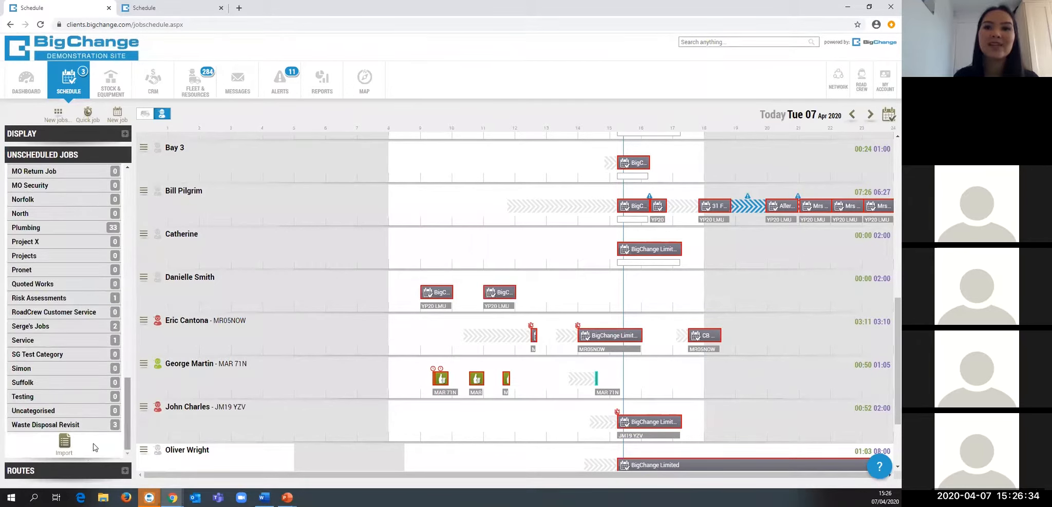
scroll(93, 448, up, 10)
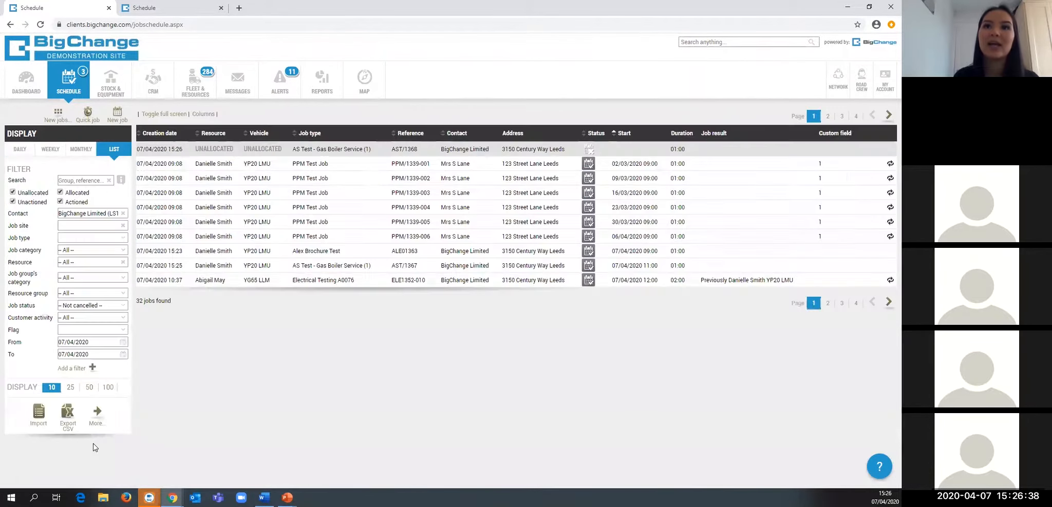
Step: Start a jobs import and load the Excel file Job import 07.04.2020
click(37, 416)
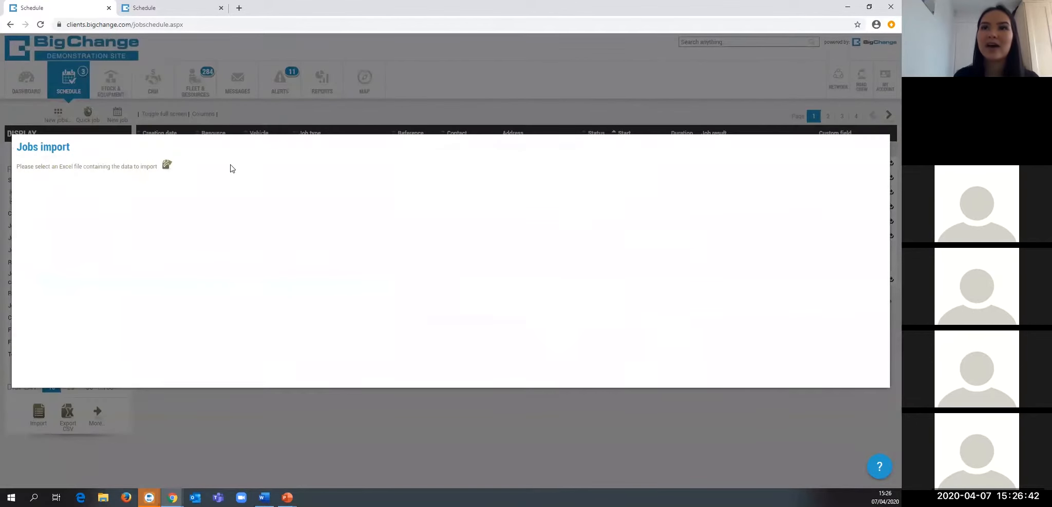
click(231, 168)
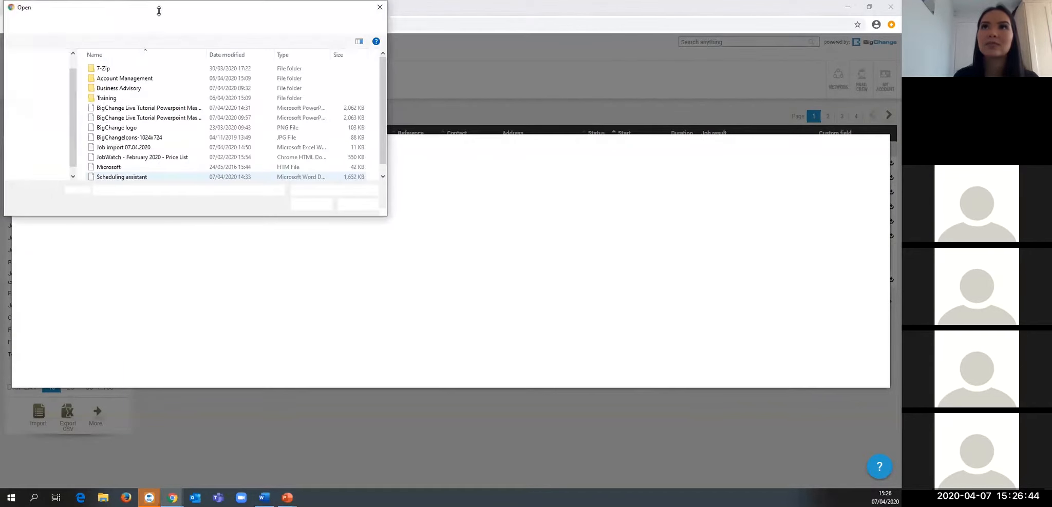
drag(164, 17, 0, 47)
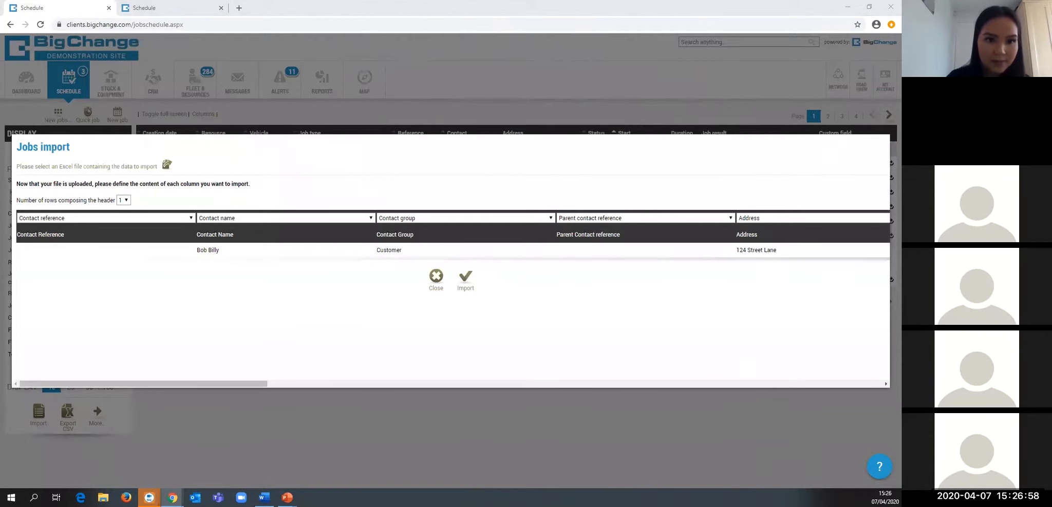
Step: Open the Job import 07.04.2020 workbook in Excel, maximize it and bring its first columns into view
click(104, 497)
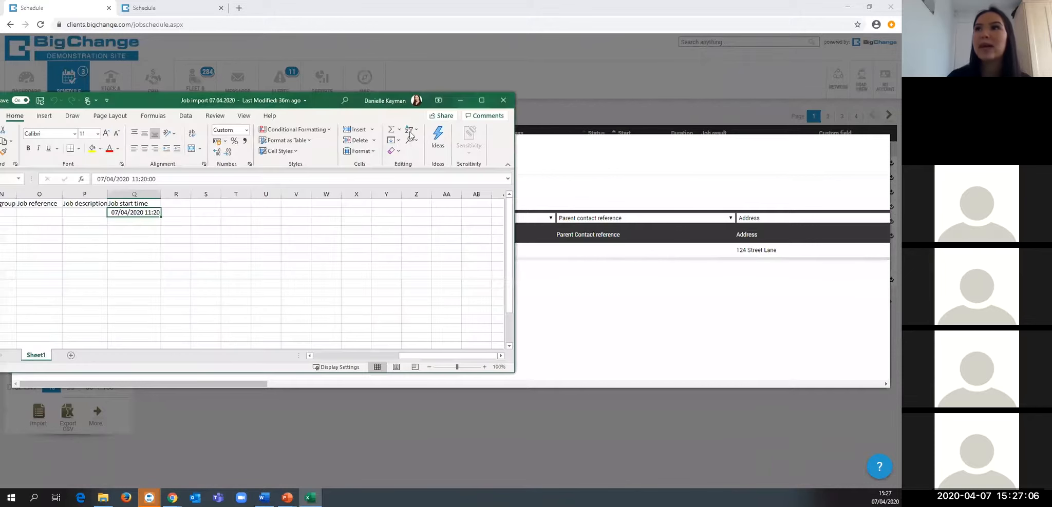
drag(489, 103, 588, 104)
click(587, 104)
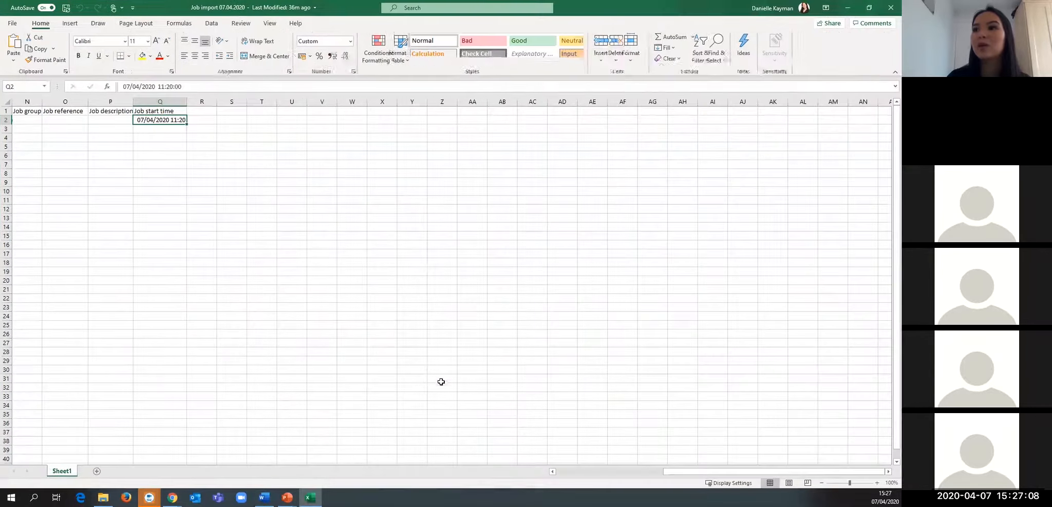
click(620, 475)
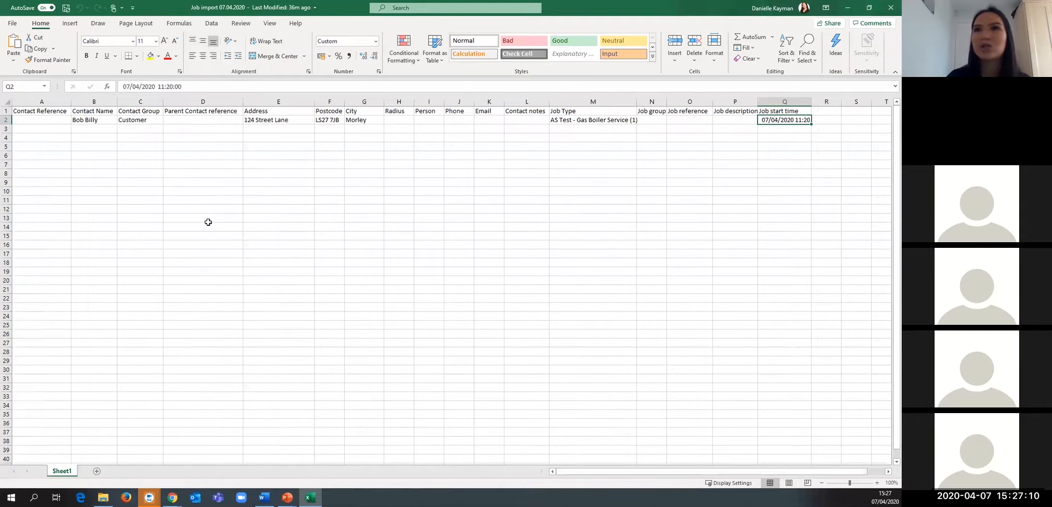
Step: Examine the Contact Reference and neighbouring contact columns in row 2 of the import sheet
click(204, 201)
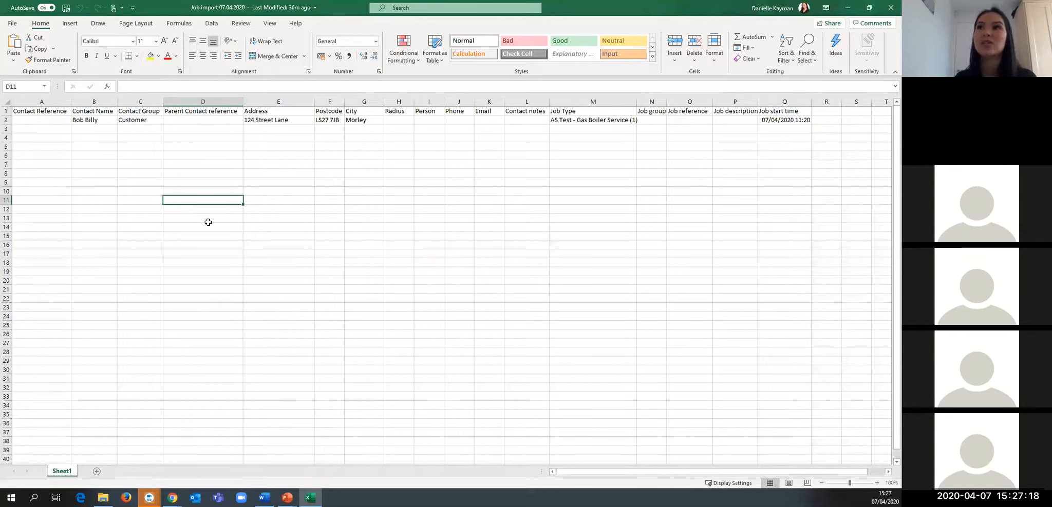
click(87, 120)
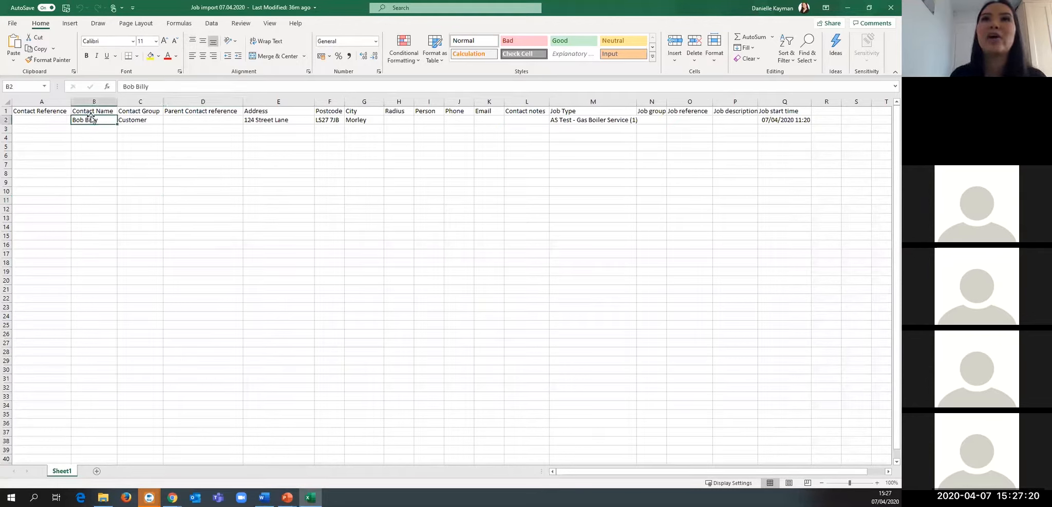
click(56, 120)
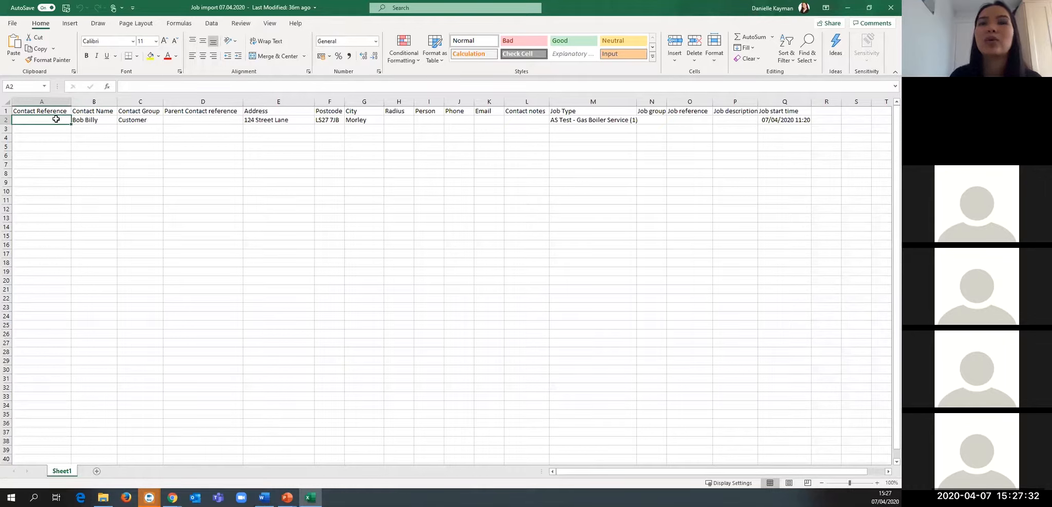
key(Right)
key(Left)
key(Right)
key(Right)
key(Right)
key(Right)
key(Left)
key(Left)
key(Left)
key(Left)
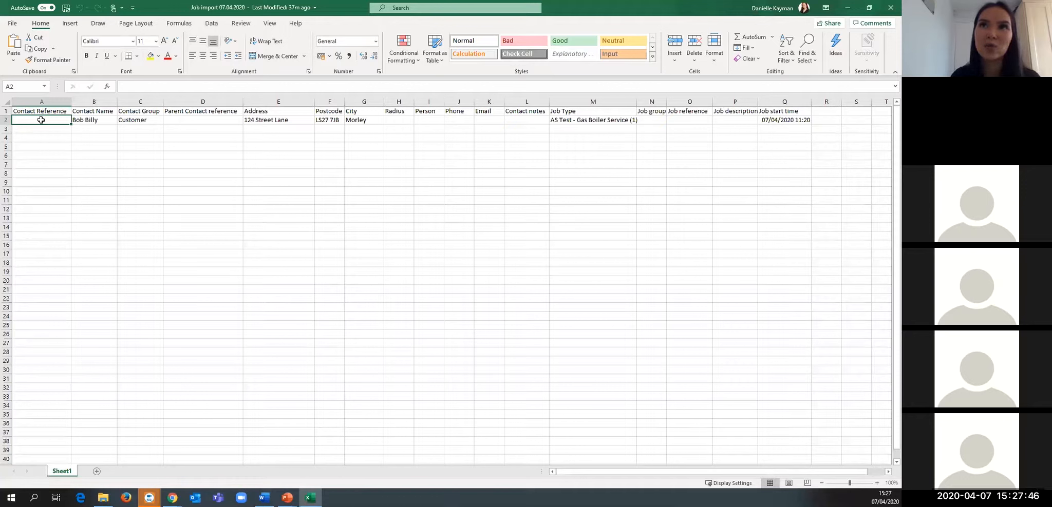
Step: Examine the contact columns of the import row, from Contact Name and Contact Group through the address fields to Email
click(85, 124)
key(Tab)
click(202, 155)
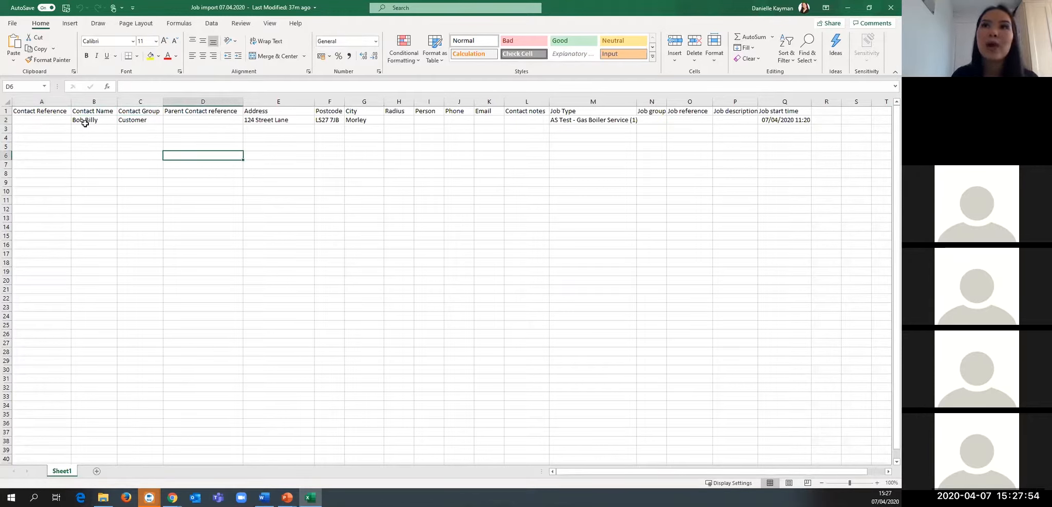
click(86, 123)
key(Tab)
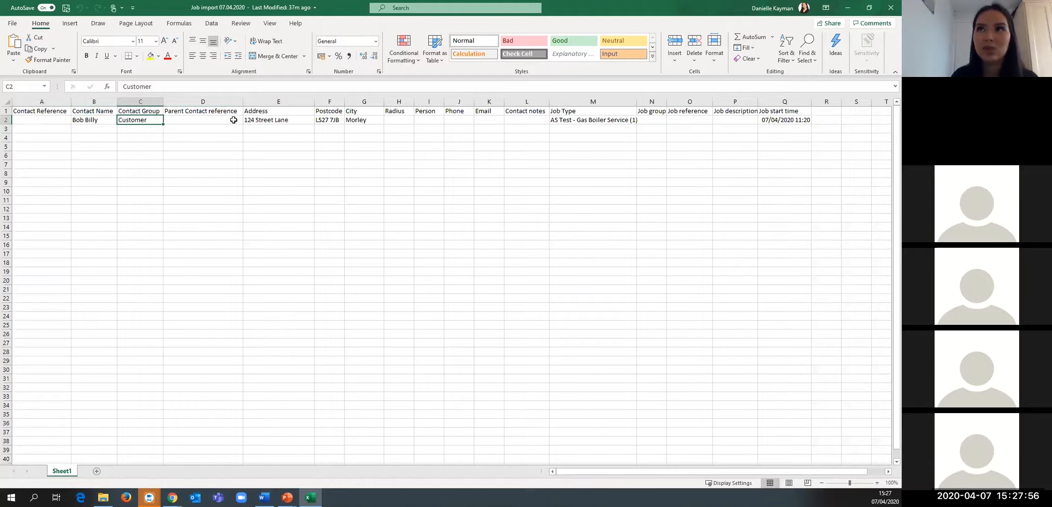
key(Tab)
key(Tab)
key(Tab)
key(Tab)
key(Tab)
key(Tab)
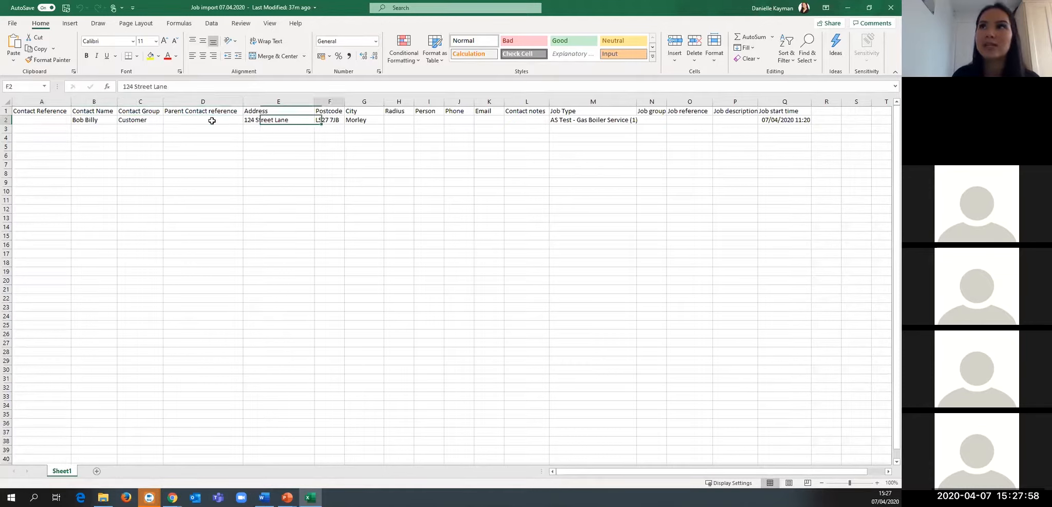
key(shift+Tab)
key(shift+Tab)
key(Tab)
key(Tab)
key(Tab)
key(Tab)
key(Tab)
key(Tab)
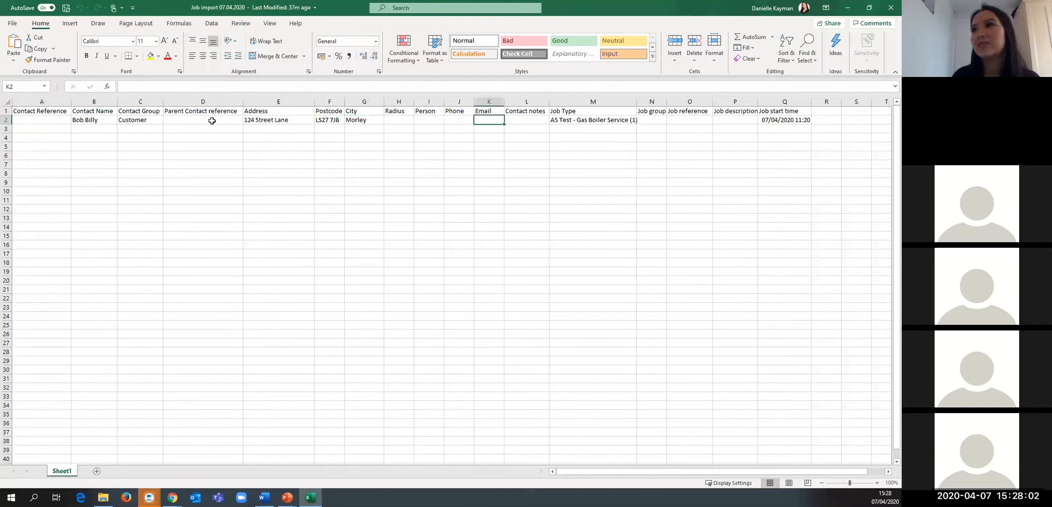
Step: Examine the Job Type, Job group and Job start time columns of the import row, and close the workbook
key(Tab)
key(Tab)
key(shift+Tab)
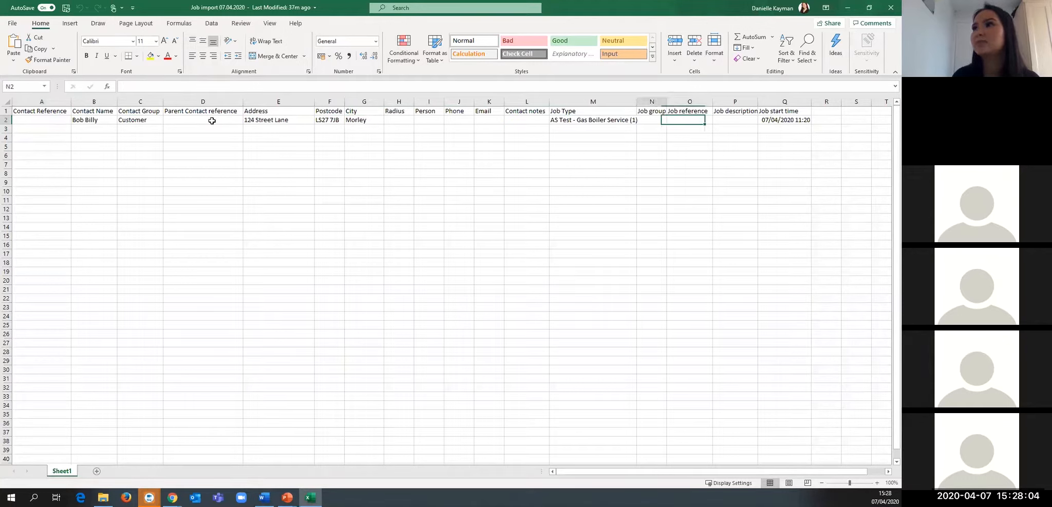
key(shift+Tab)
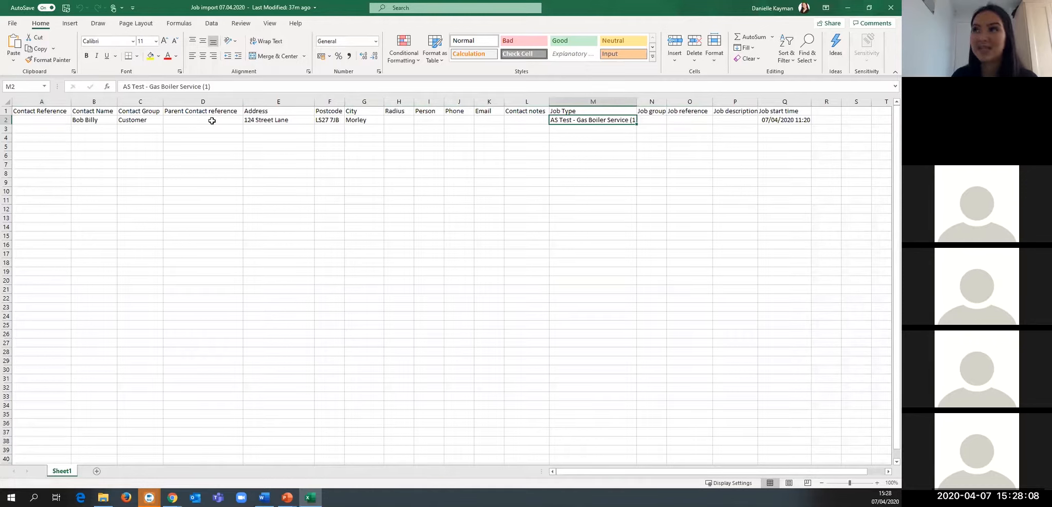
key(Right)
key(Left)
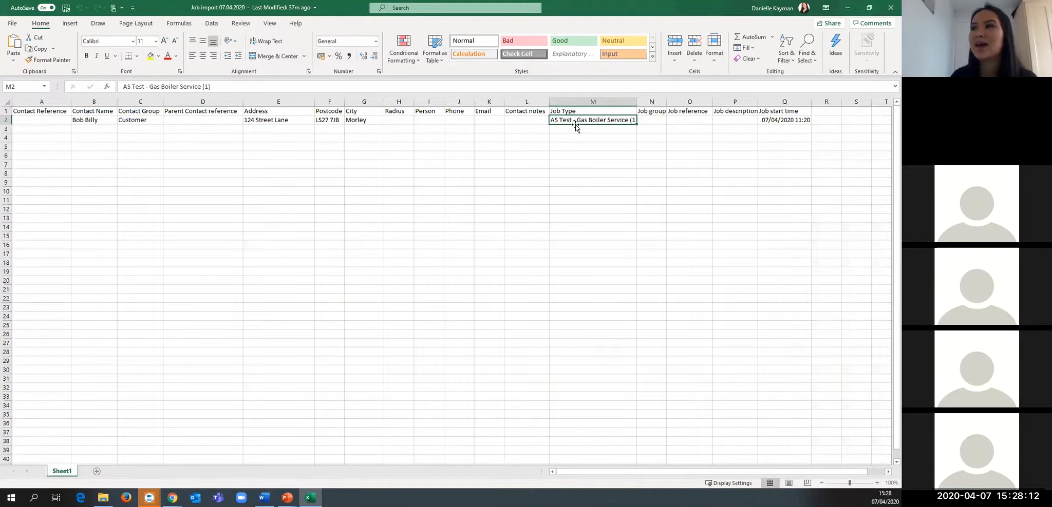
click(784, 119)
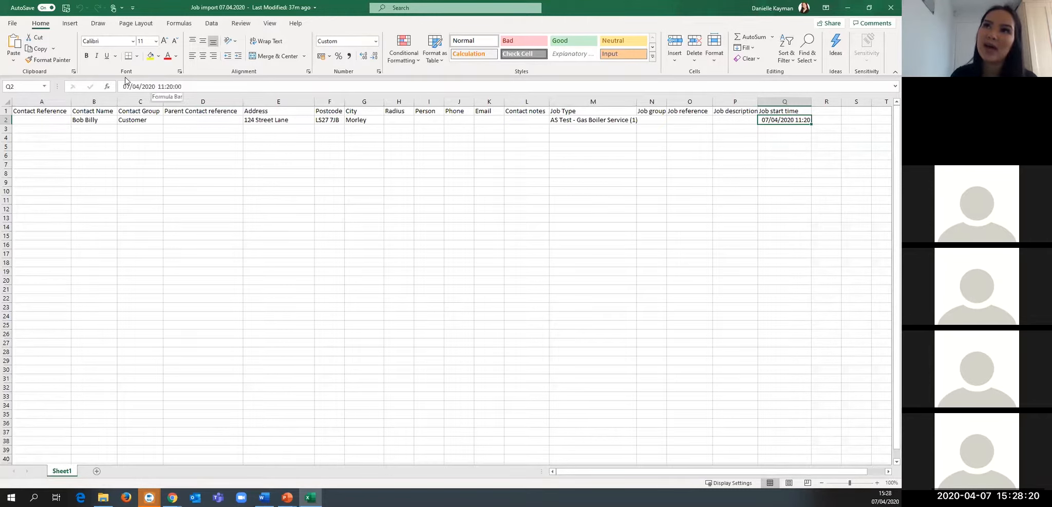
click(569, 175)
click(585, 121)
click(889, 6)
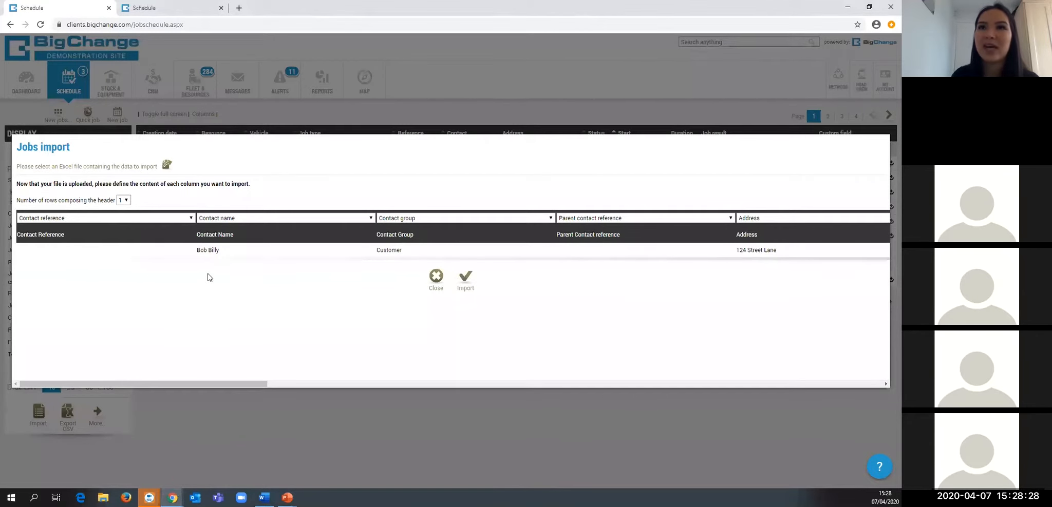
Step: Check the column mappings in the jobs import and the field choices available for the Contact Name column
scroll(89, 254, right, 4)
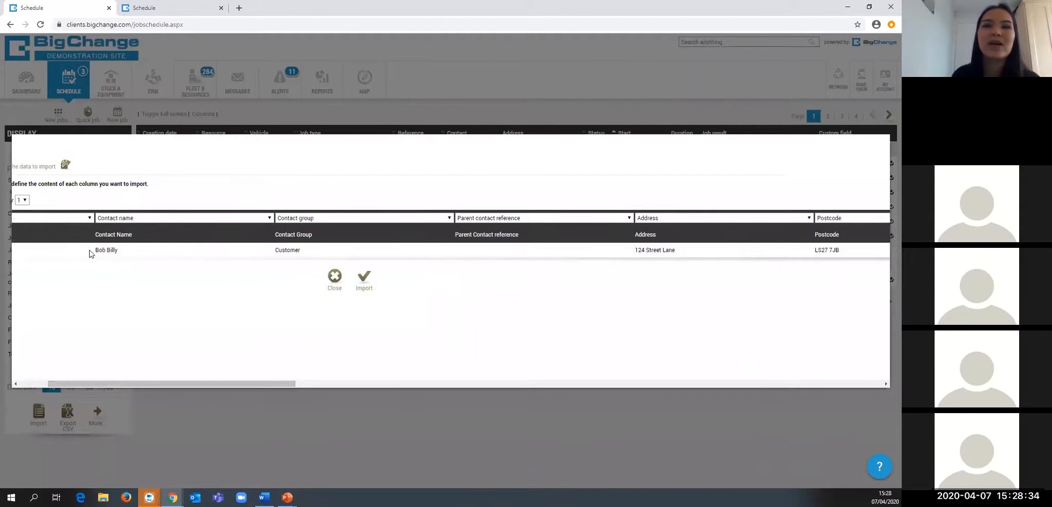
click(164, 219)
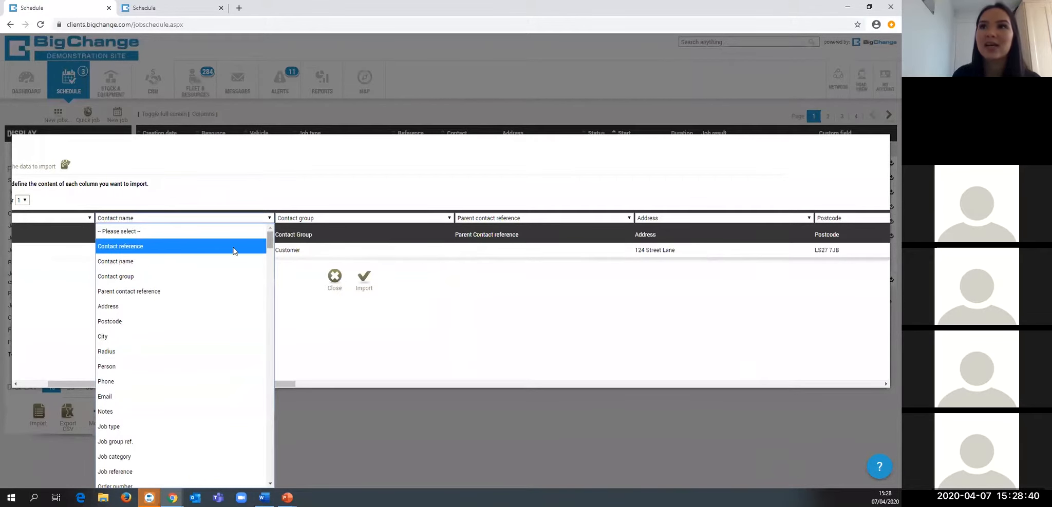
click(205, 254)
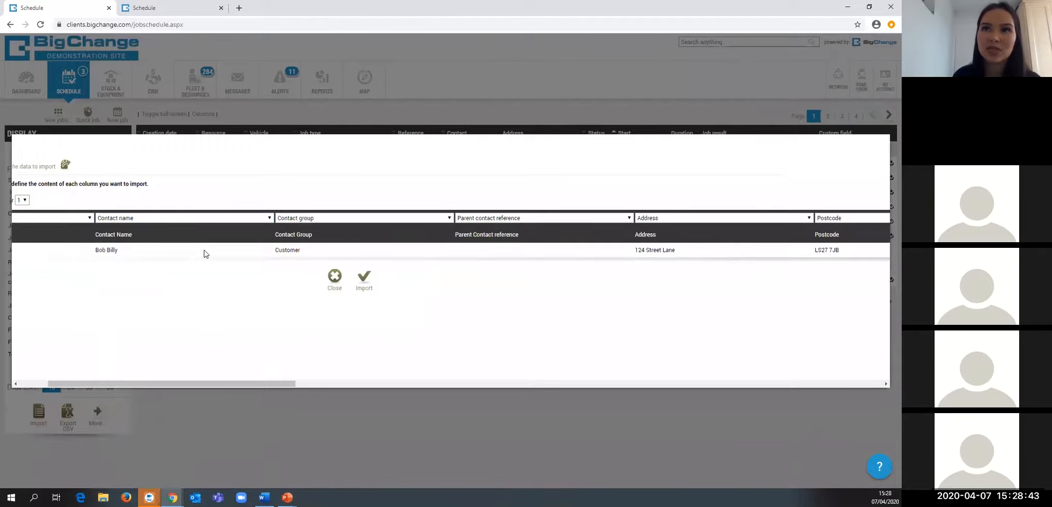
click(212, 219)
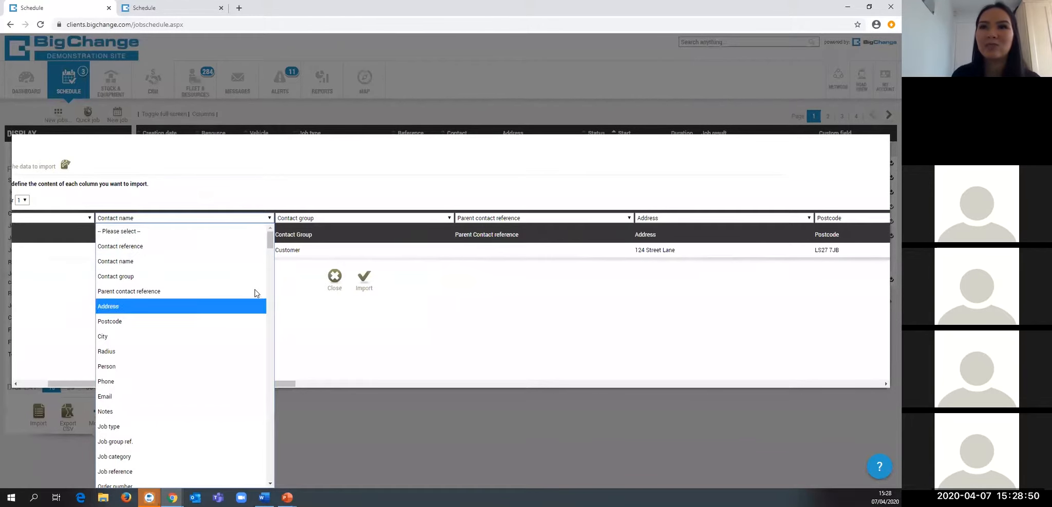
click(57, 293)
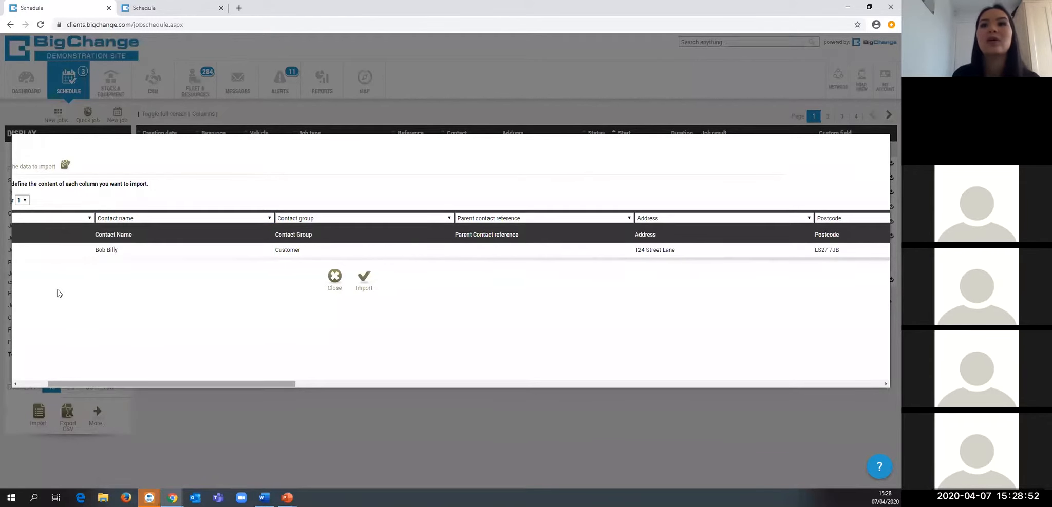
scroll(57, 293, right, 1)
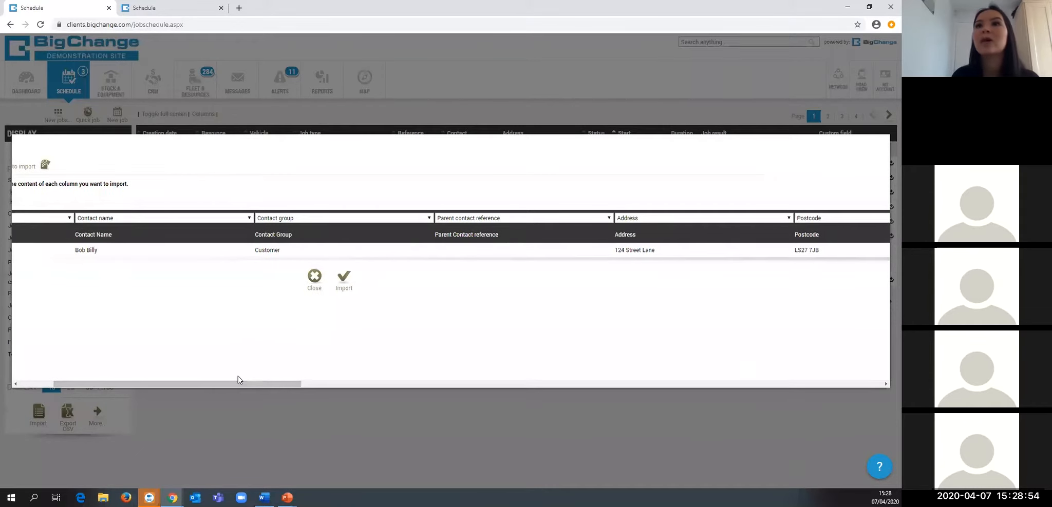
drag(217, 388, 414, 394)
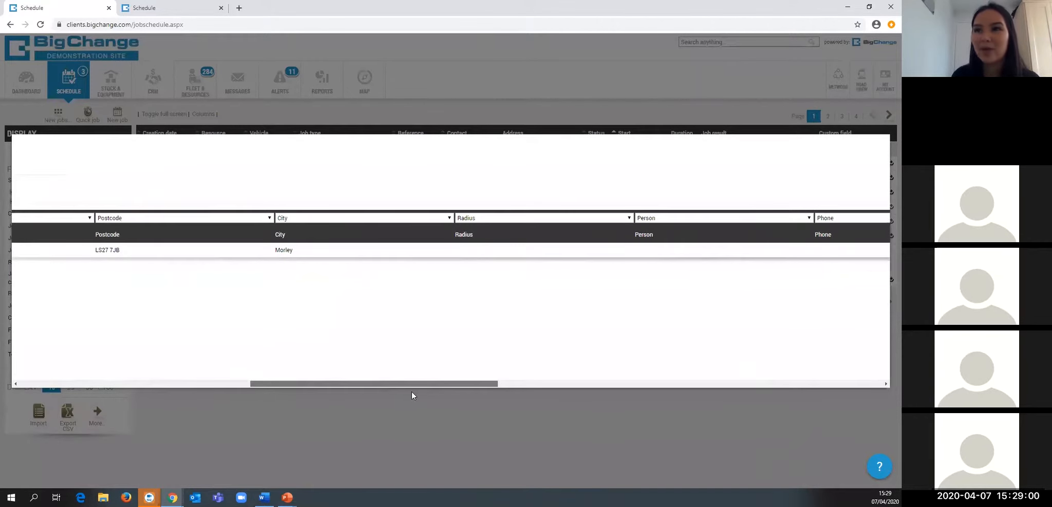
drag(366, 384, 211, 357)
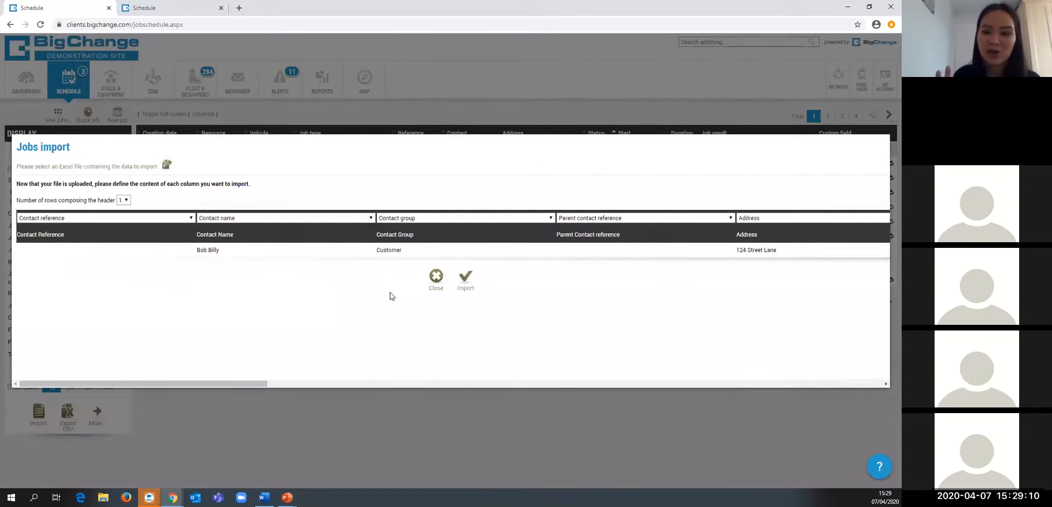
Step: Run the jobs import with the mapped columns and acknowledge the processing notice
click(468, 280)
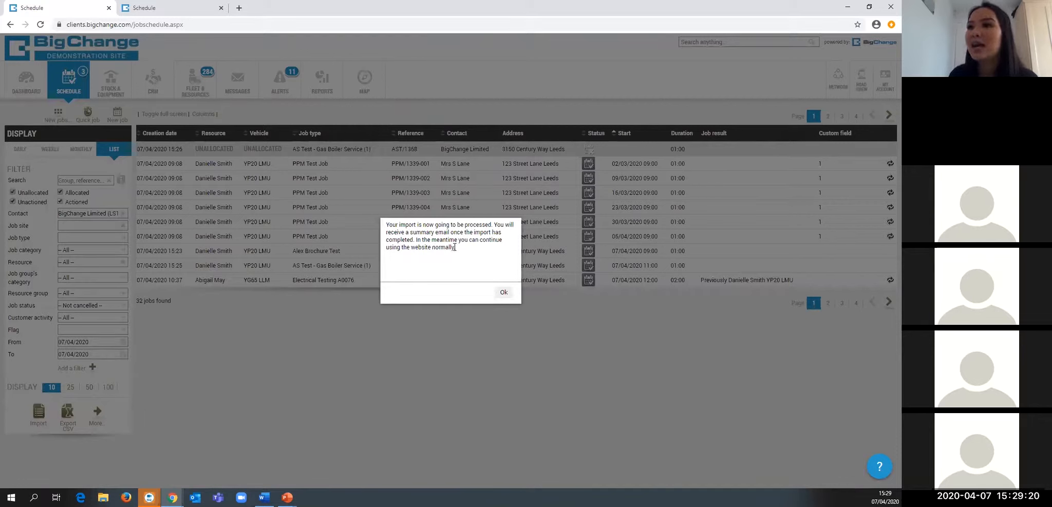
drag(455, 248, 389, 225)
click(447, 266)
click(503, 293)
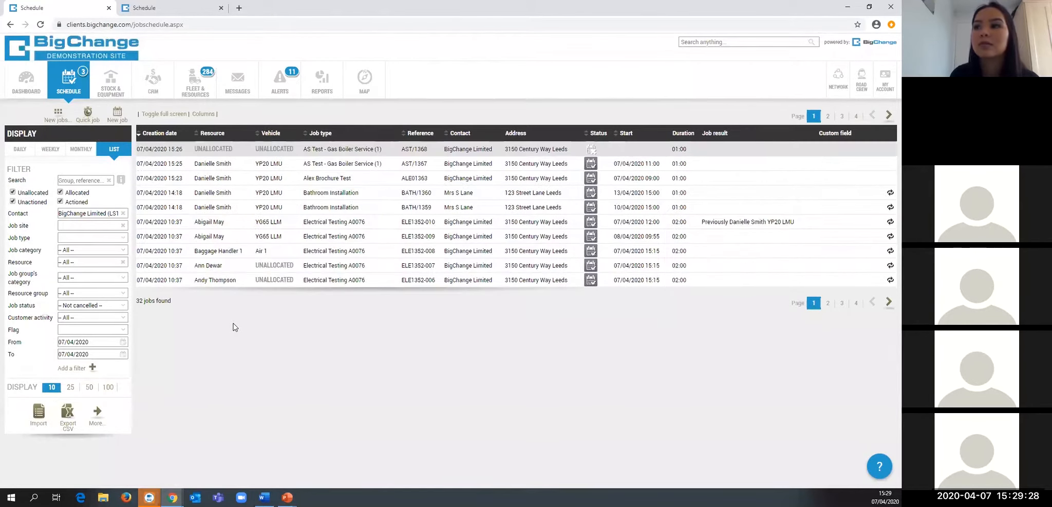
Step: View the details of the unallocated AS Test - Gas Boiler Service (1) job from its job group, and close both windows
click(410, 150)
click(520, 124)
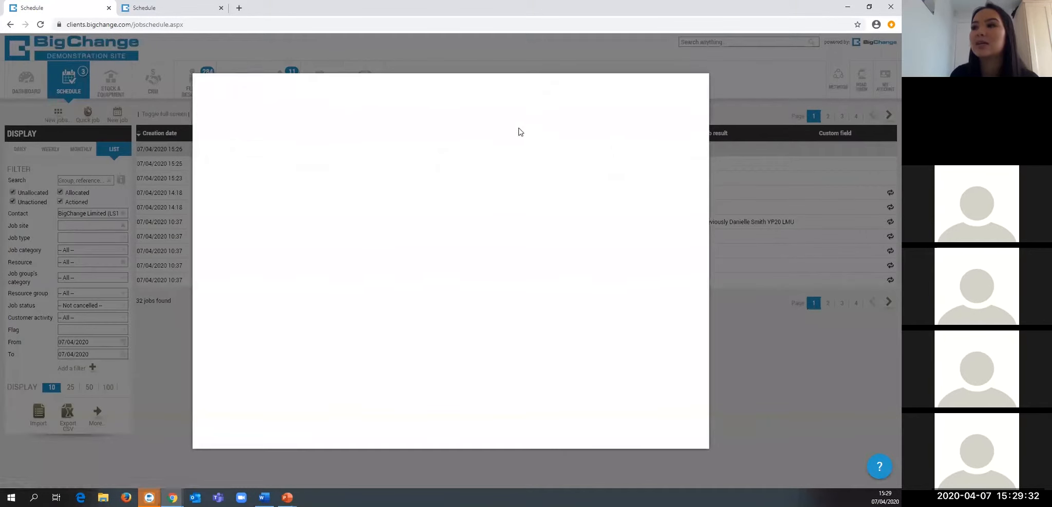
click(356, 165)
click(309, 137)
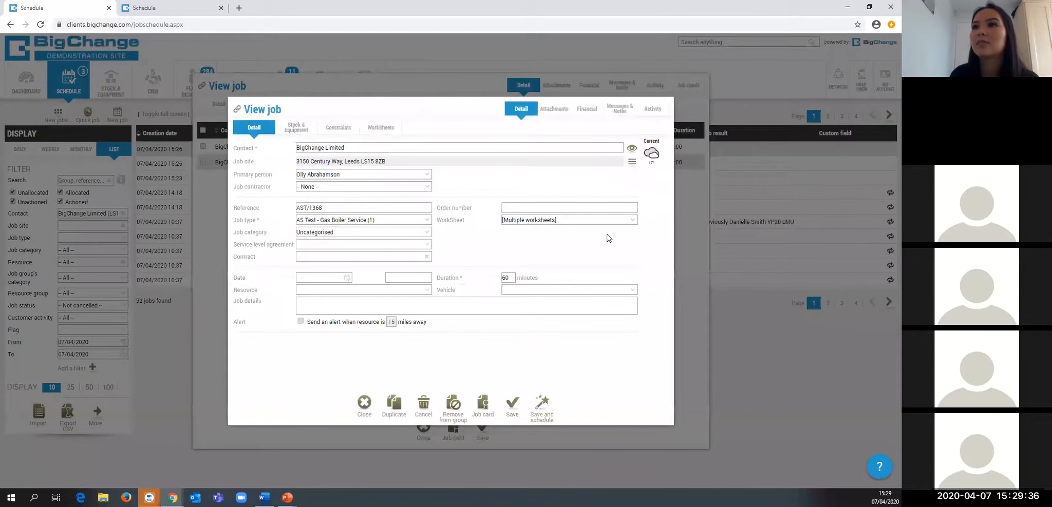
click(698, 261)
click(760, 327)
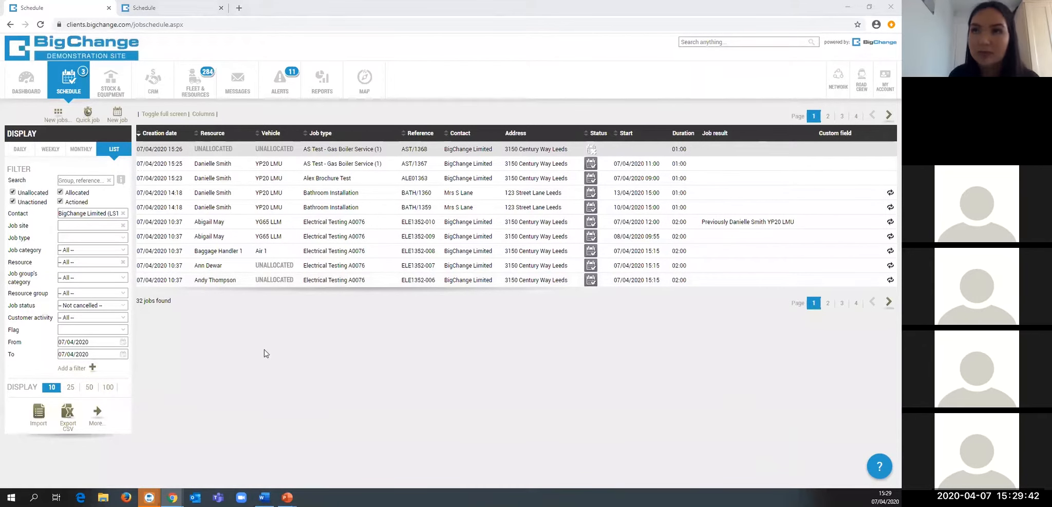
Step: Close the second Schedule browser tab
click(252, 289)
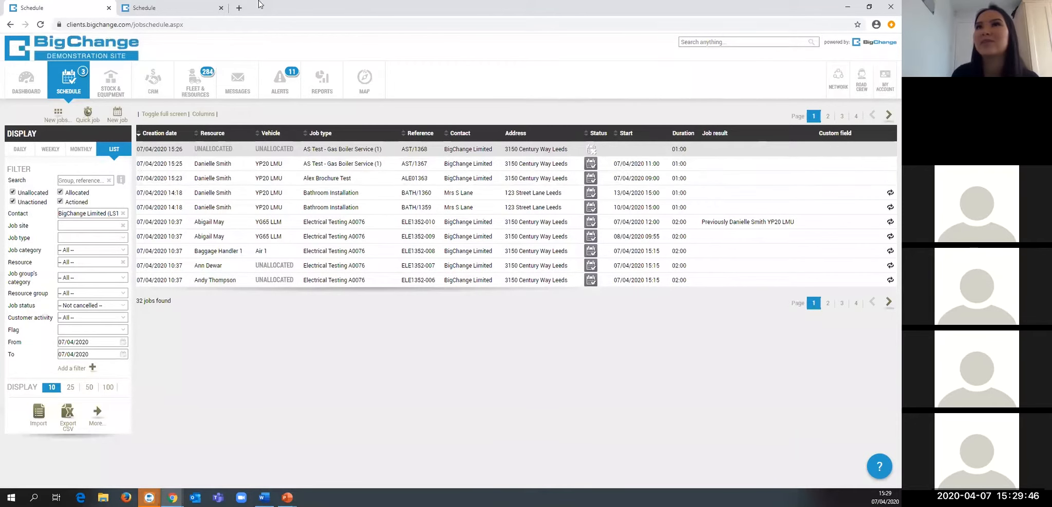
click(185, 6)
click(220, 8)
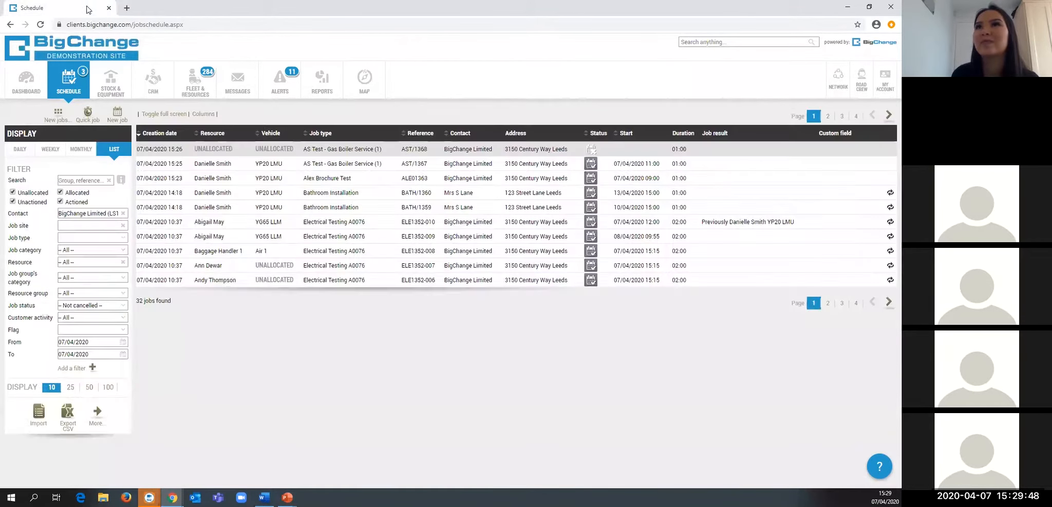
Step: Open the list of job group templates in the schedule section of the account administration
click(886, 89)
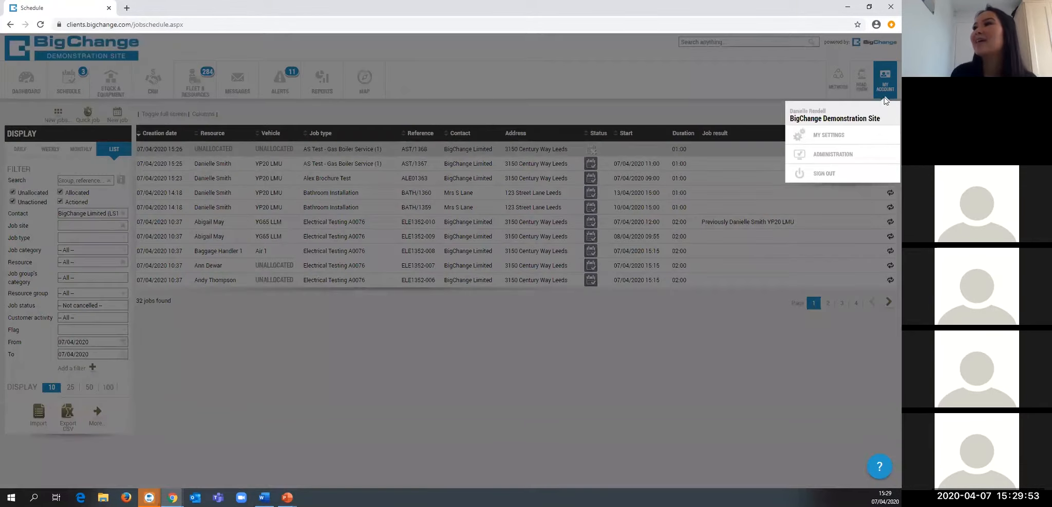
click(849, 153)
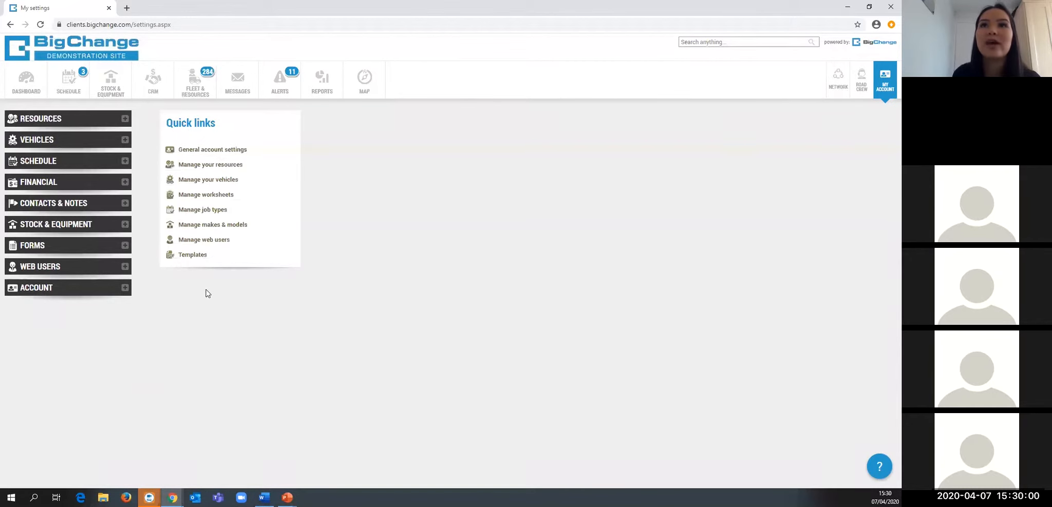
click(79, 163)
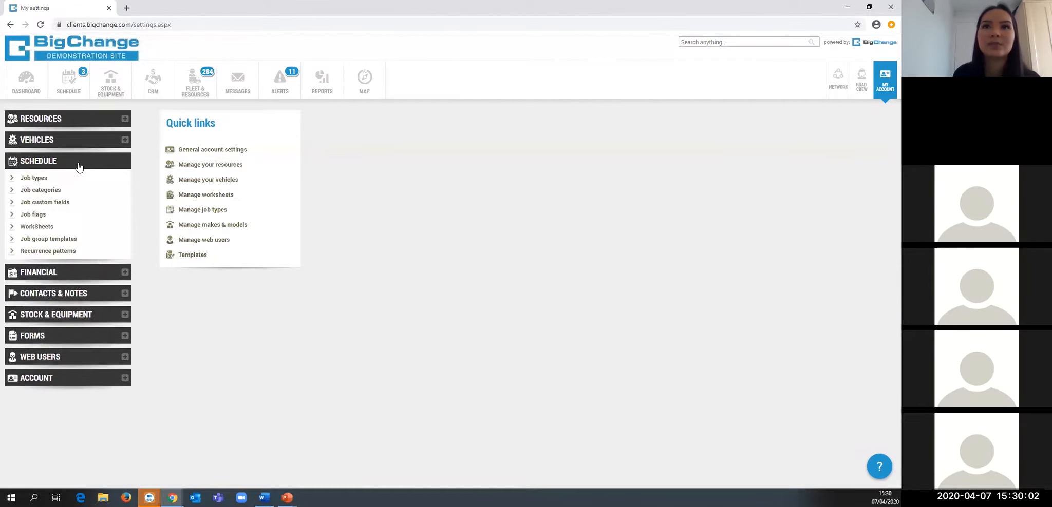
click(52, 239)
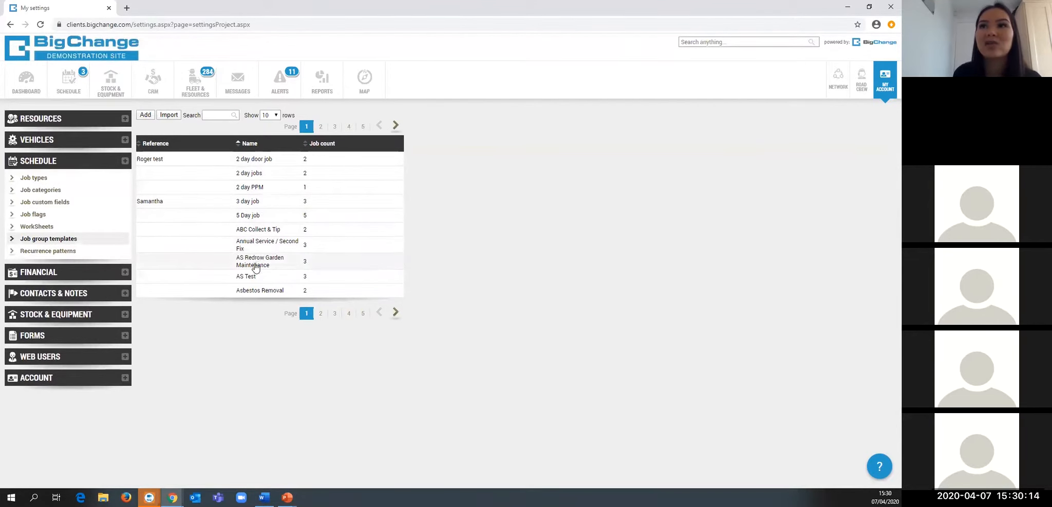
Step: Start a new job group template with the reference "Install, 2nd fix and service"
click(206, 200)
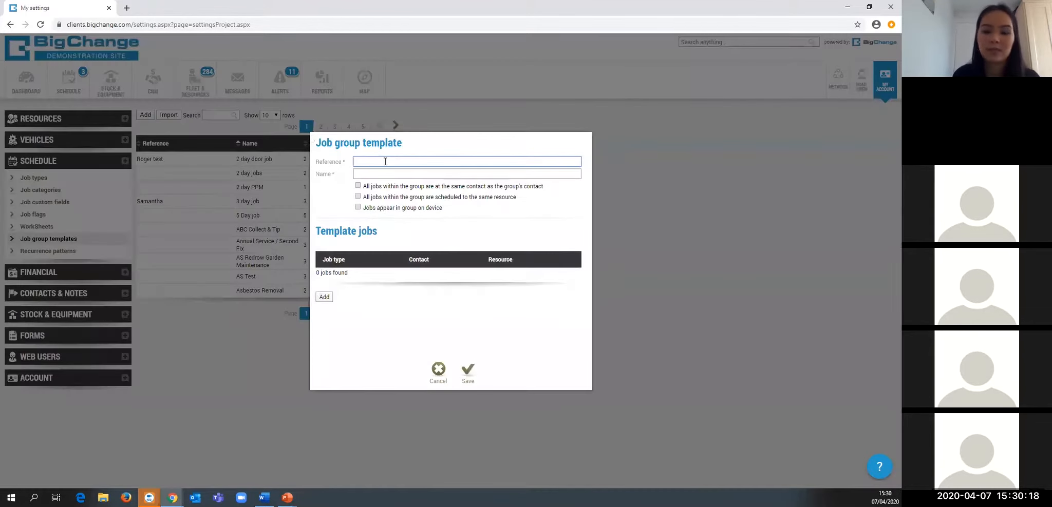
text(Instal)
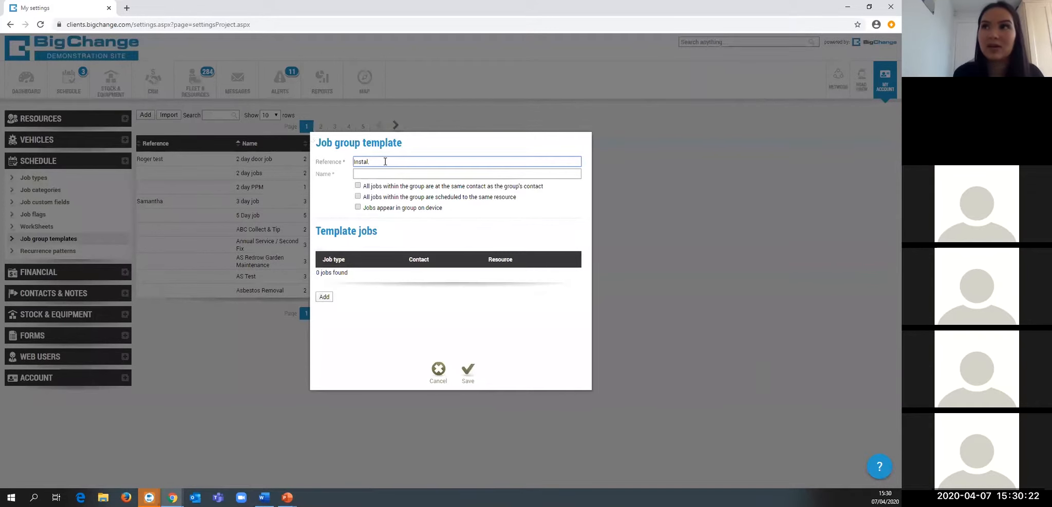
text(, 2nd)
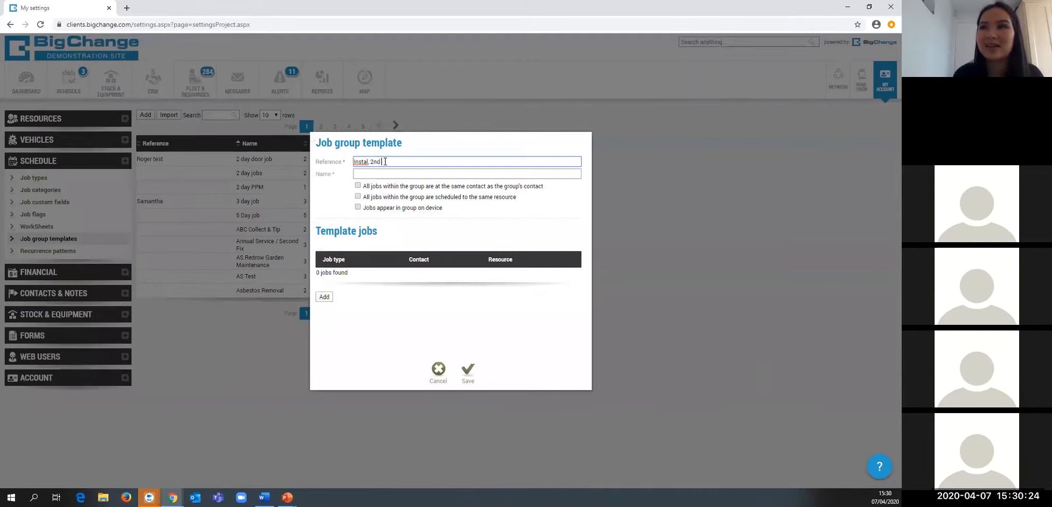
right_click(352, 161)
click(364, 162)
right_click(366, 162)
click(383, 168)
text(fix, )
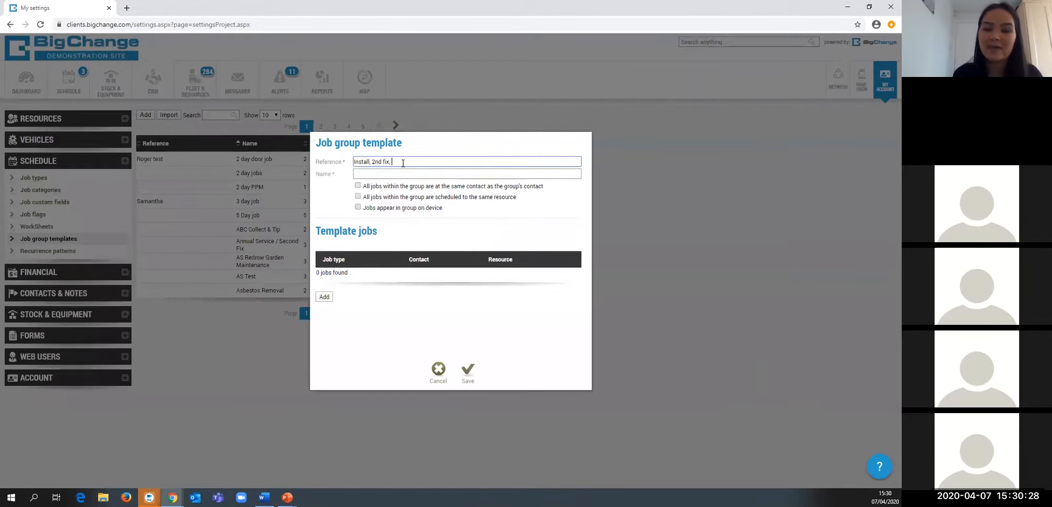
key(BackSpace)
key(BackSpace)
text( and Service)
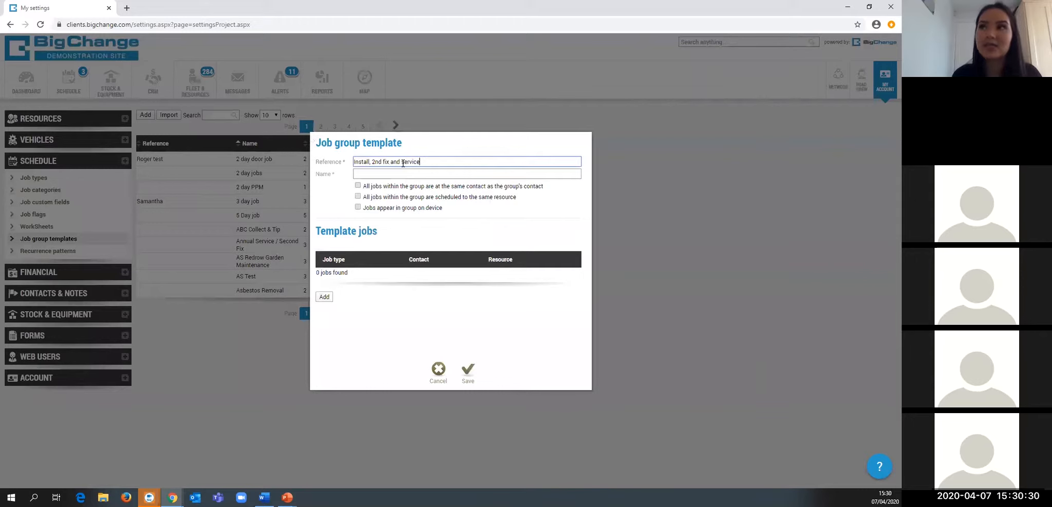
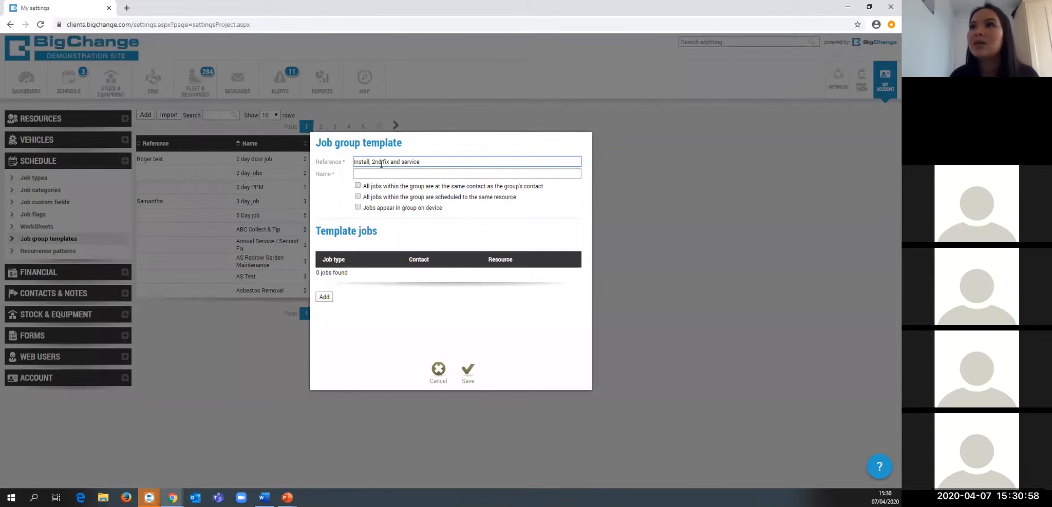
Step: Copy the reference "Install, 2nd fix and service" into the template's name
triple_click(382, 164)
key(ctrl+c)
click(380, 175)
key(ctrl+v)
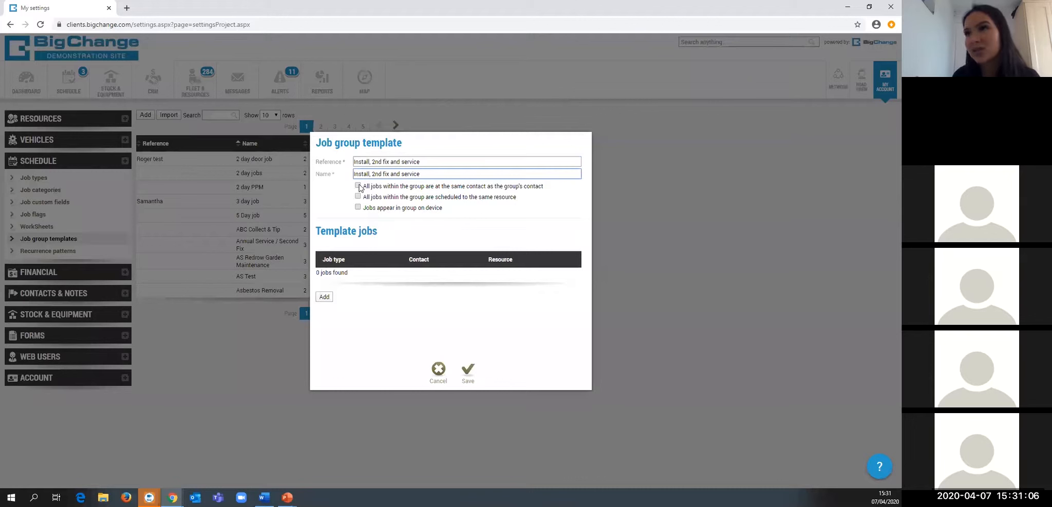
Step: Require all jobs in the template to be at the group's contact and add three template job rows
click(358, 186)
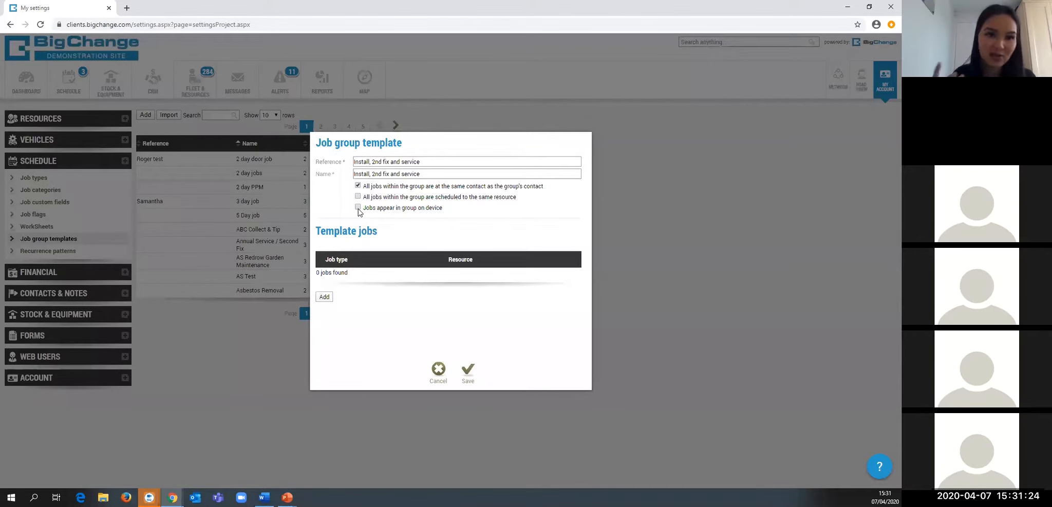
click(324, 298)
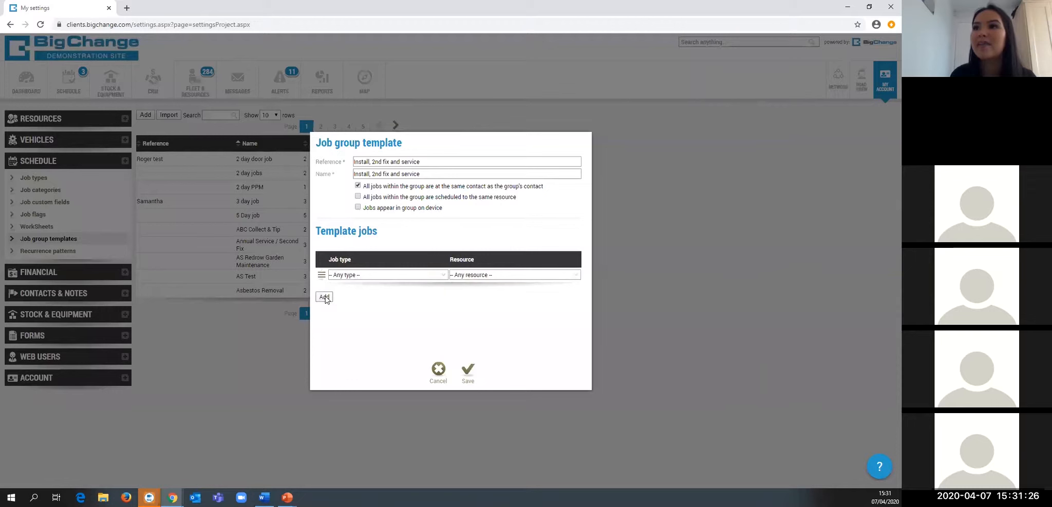
click(325, 298)
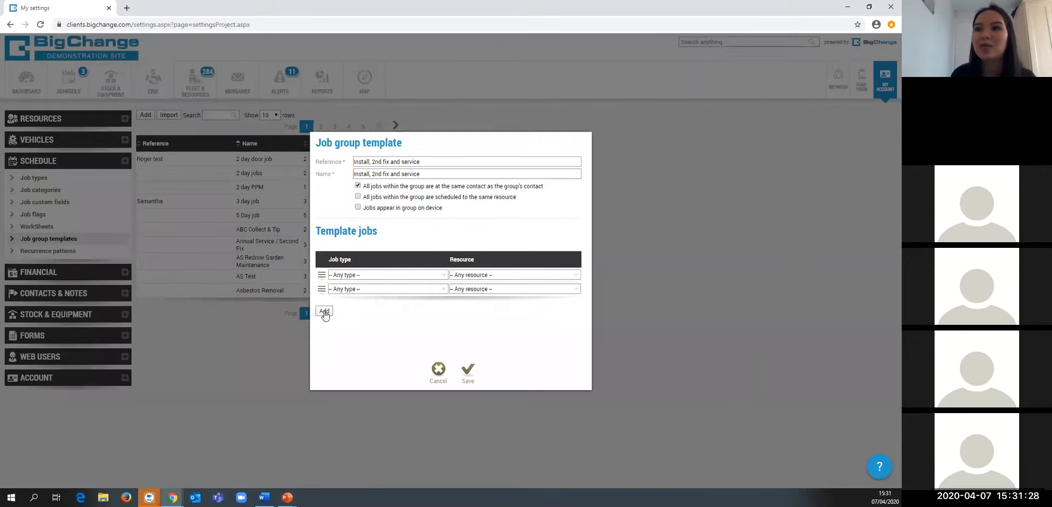
click(324, 312)
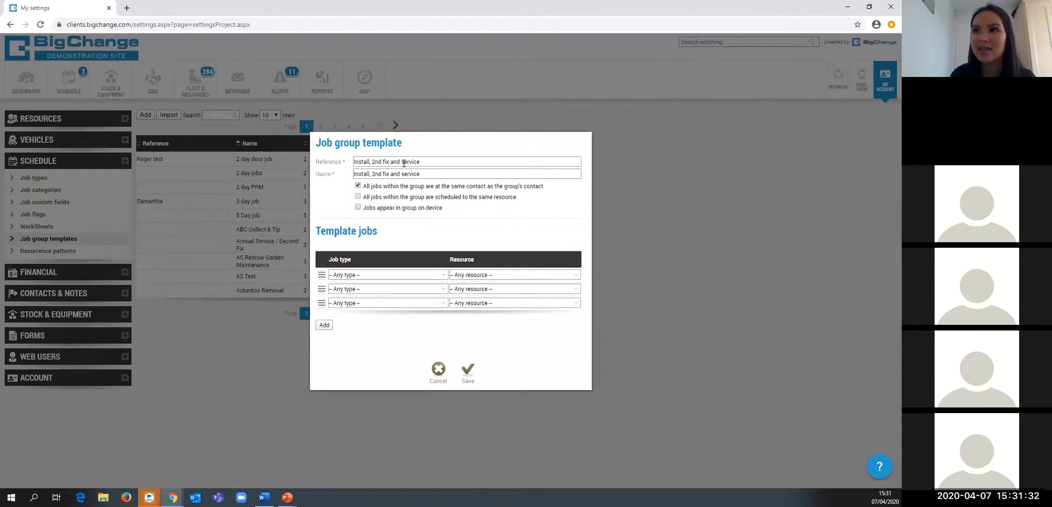
Step: Set the first template job's type to Bathroom Installation
click(413, 277)
click(413, 276)
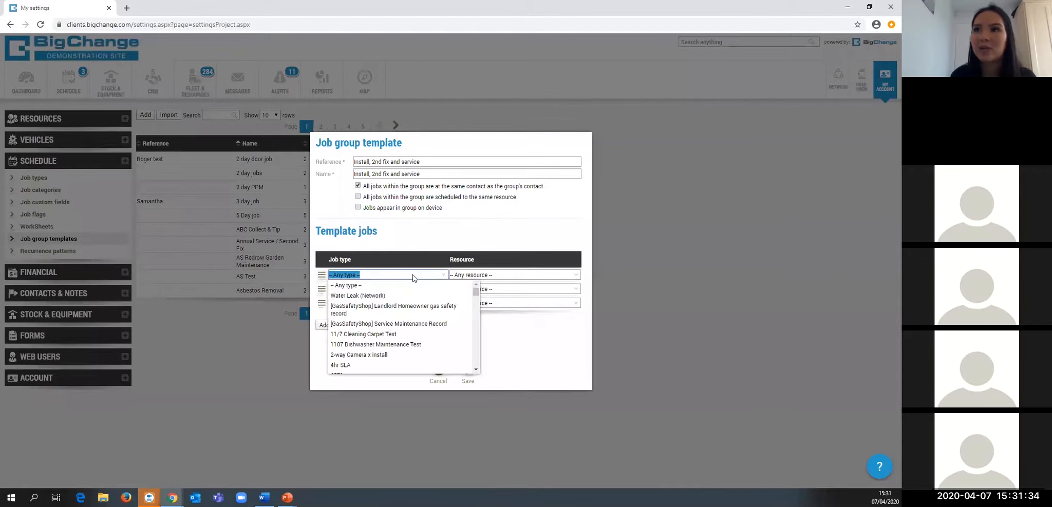
text(install)
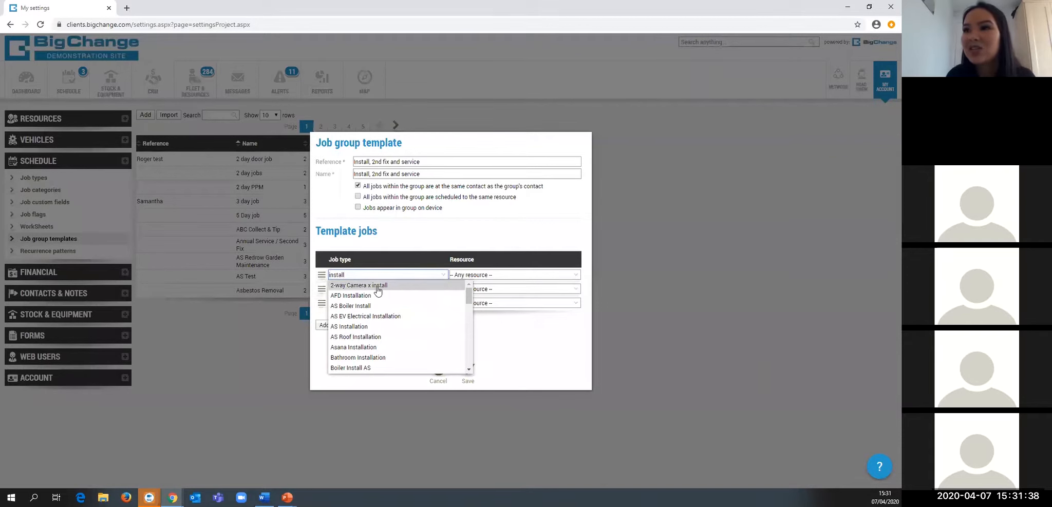
click(374, 358)
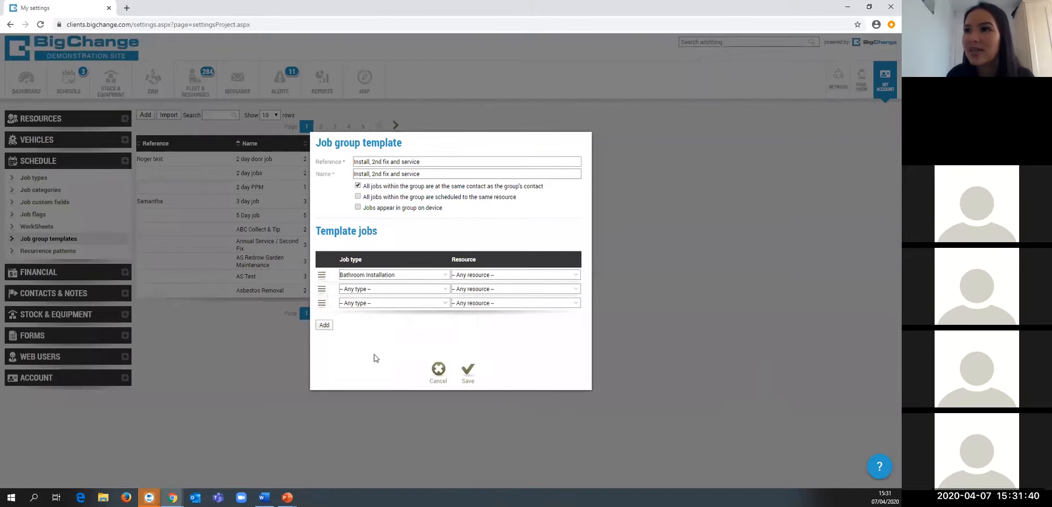
Step: Set the second template job's type to SFAG - Second Fix
click(367, 290)
text(2nd)
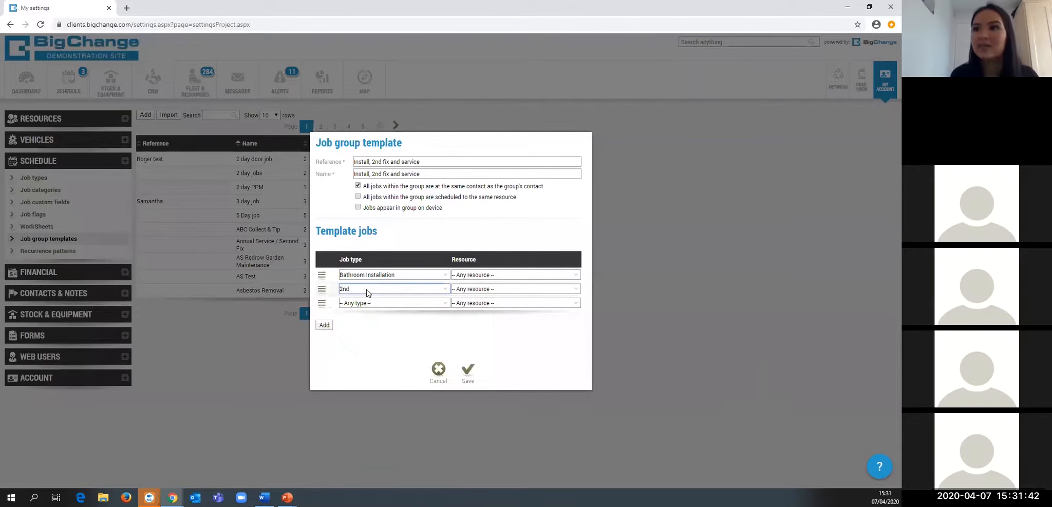
key(BackSpace)
key(BackSpace)
key(BackSpace)
text(fix)
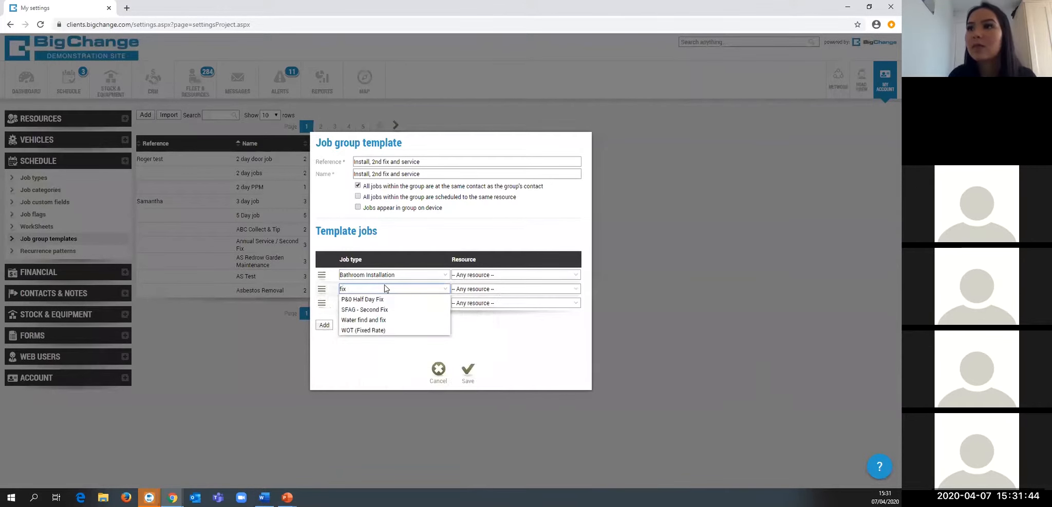
click(382, 310)
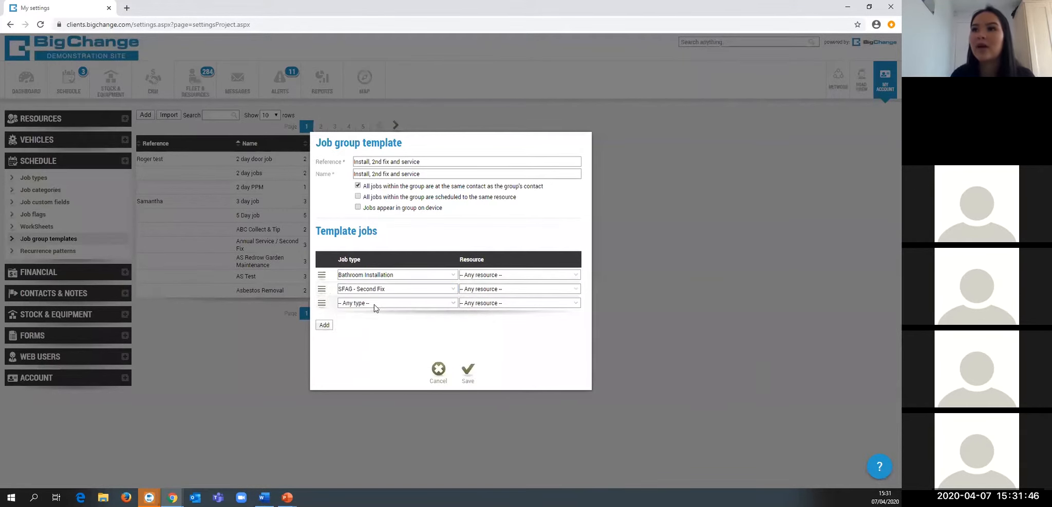
Step: Set the third template job's type to ES Service
click(375, 305)
click(375, 305)
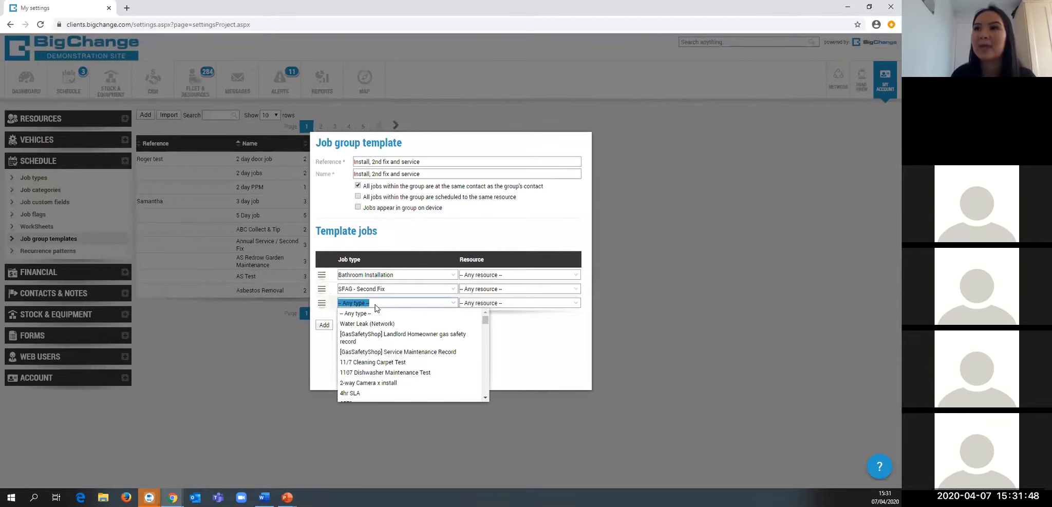
text(service)
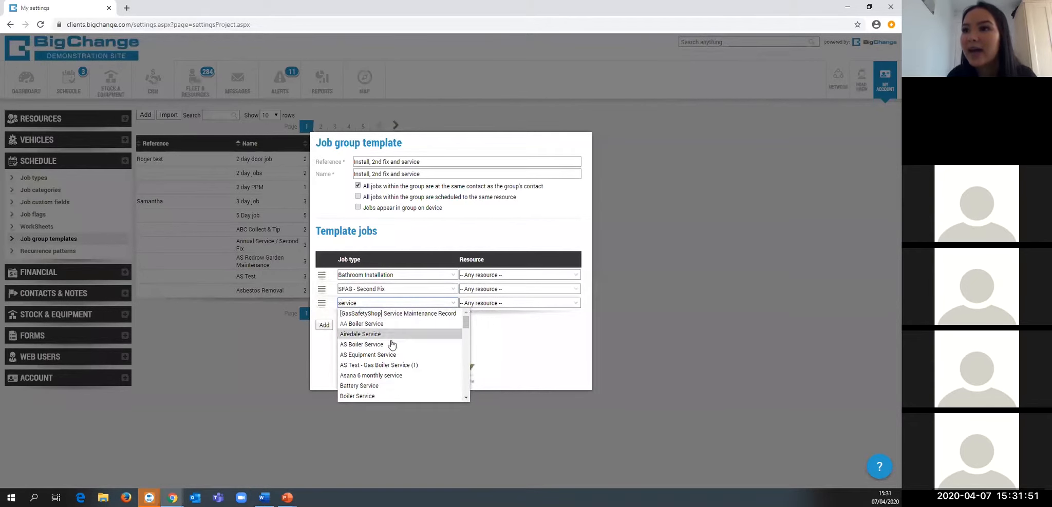
scroll(393, 355, down, 5)
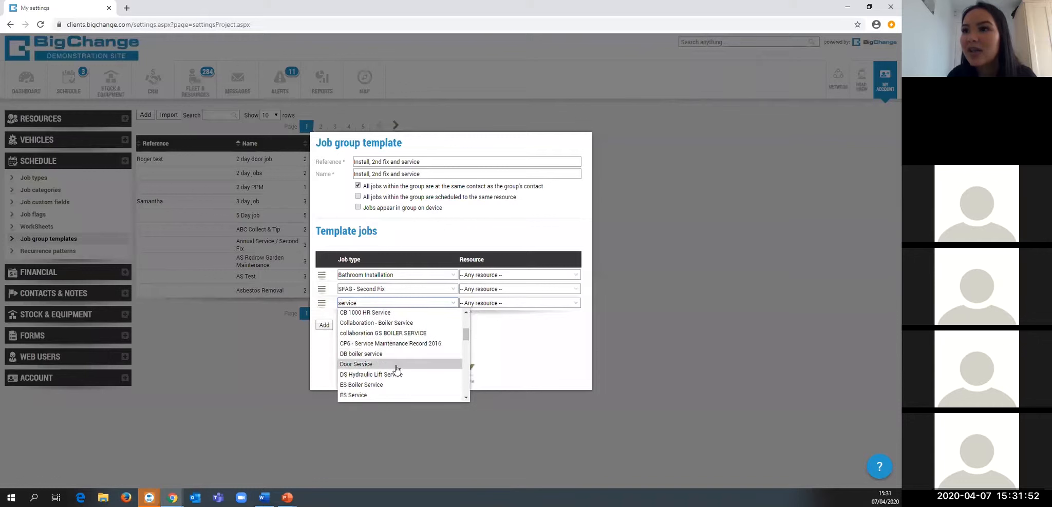
click(386, 348)
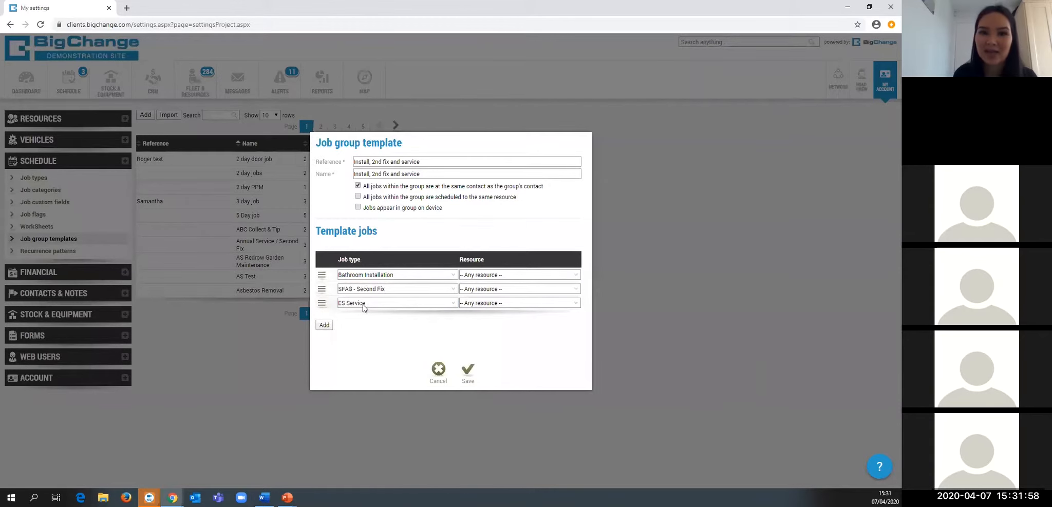
Step: Save the job group template and set up its automatic referencing with the reference prefix "/"
click(467, 376)
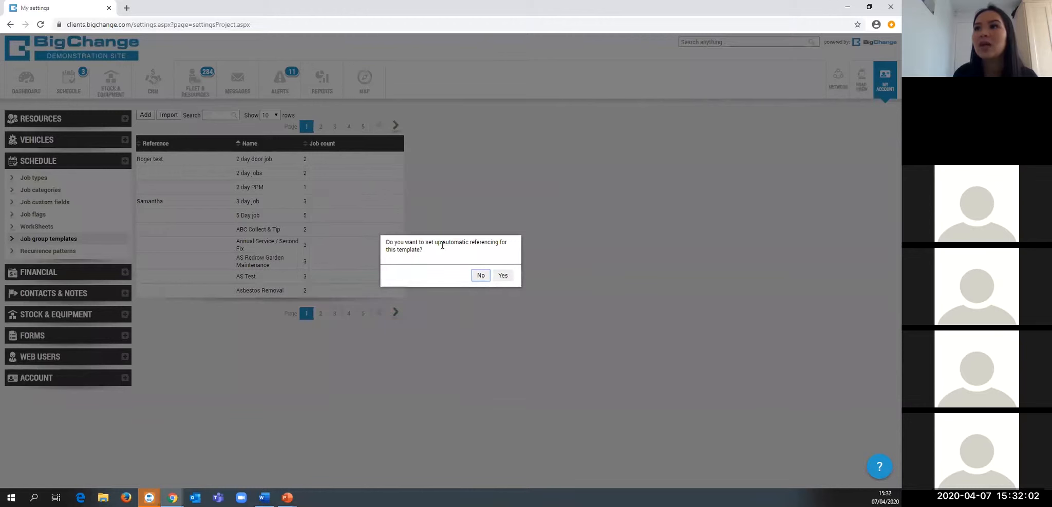
click(497, 279)
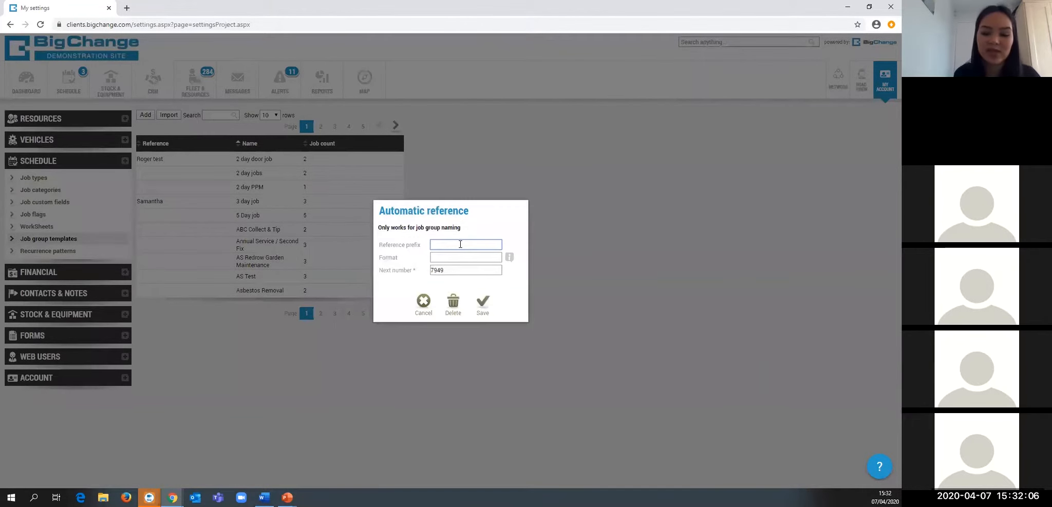
text(/)
click(482, 302)
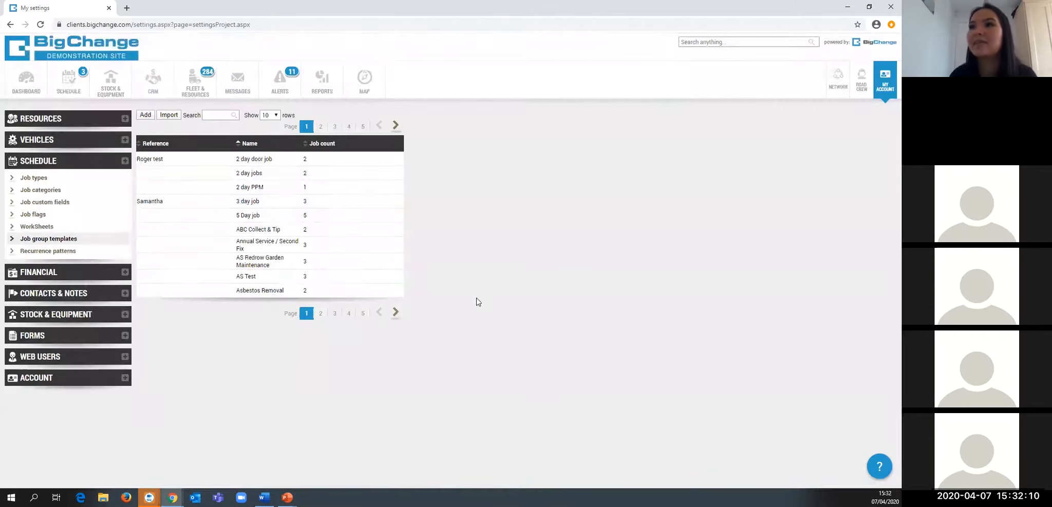
click(68, 84)
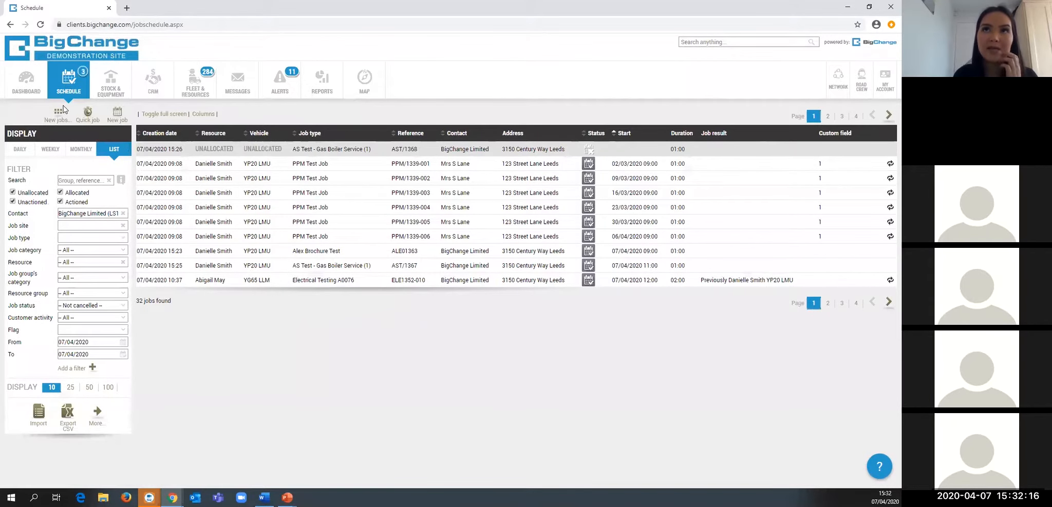
click(24, 152)
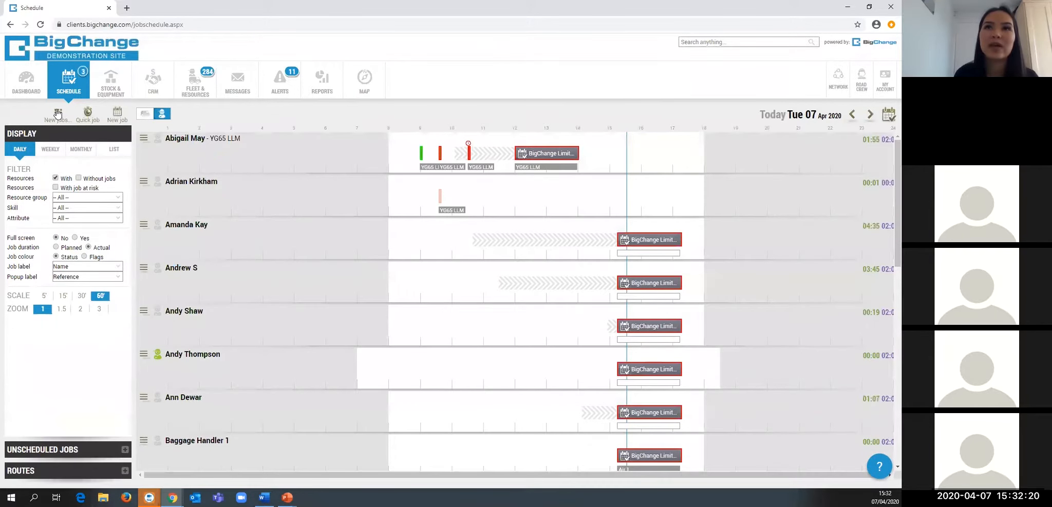
click(58, 113)
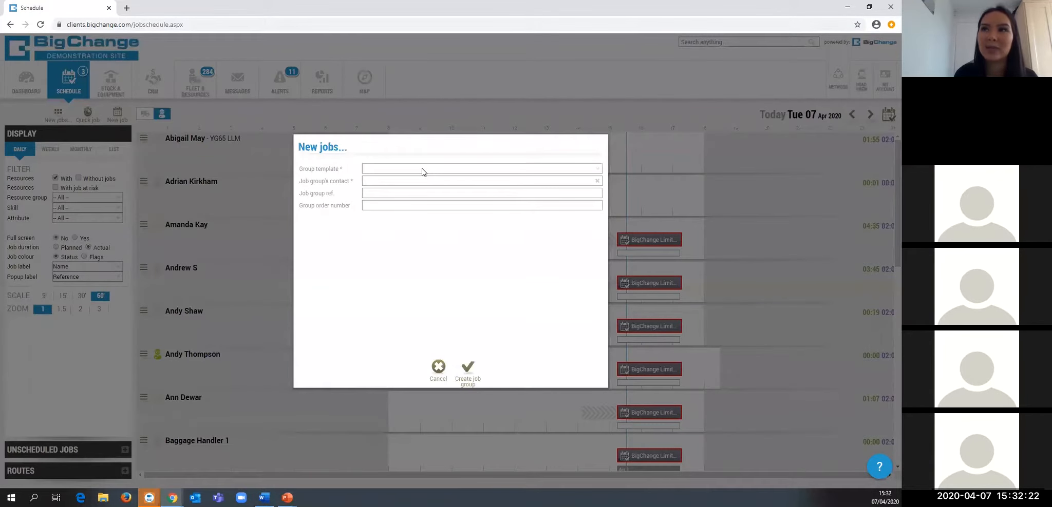
click(331, 113)
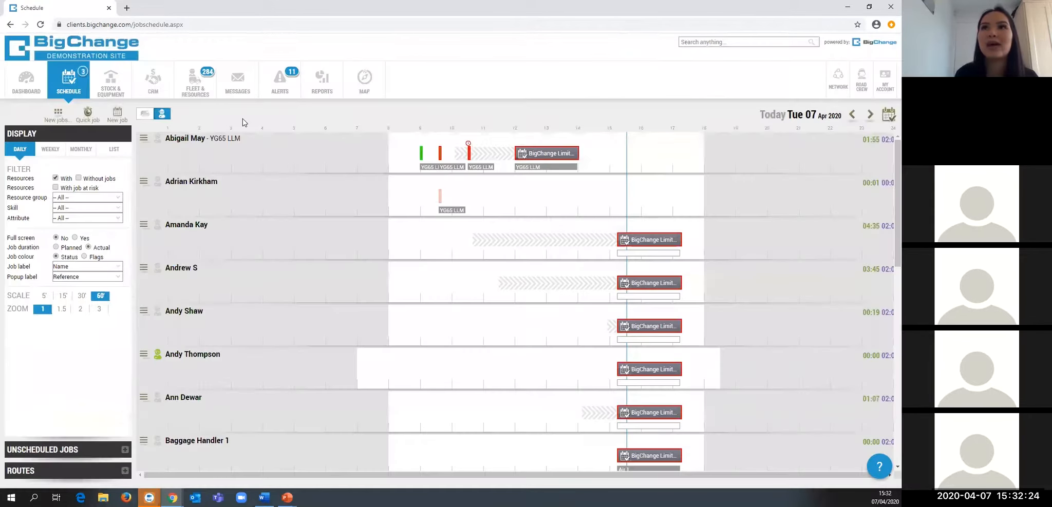
Step: Open the job list of the first Morley customer in the CRM contacts
click(153, 82)
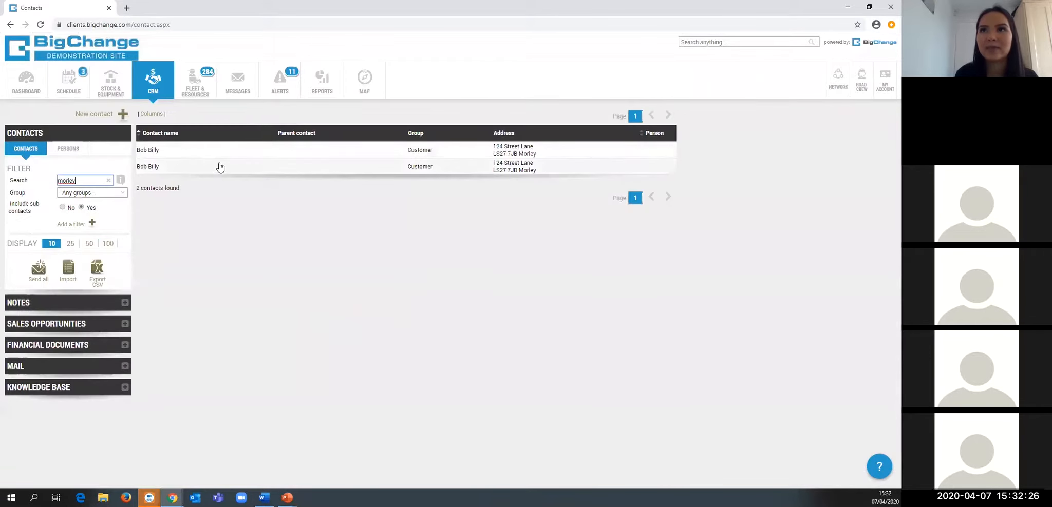
click(221, 151)
click(257, 121)
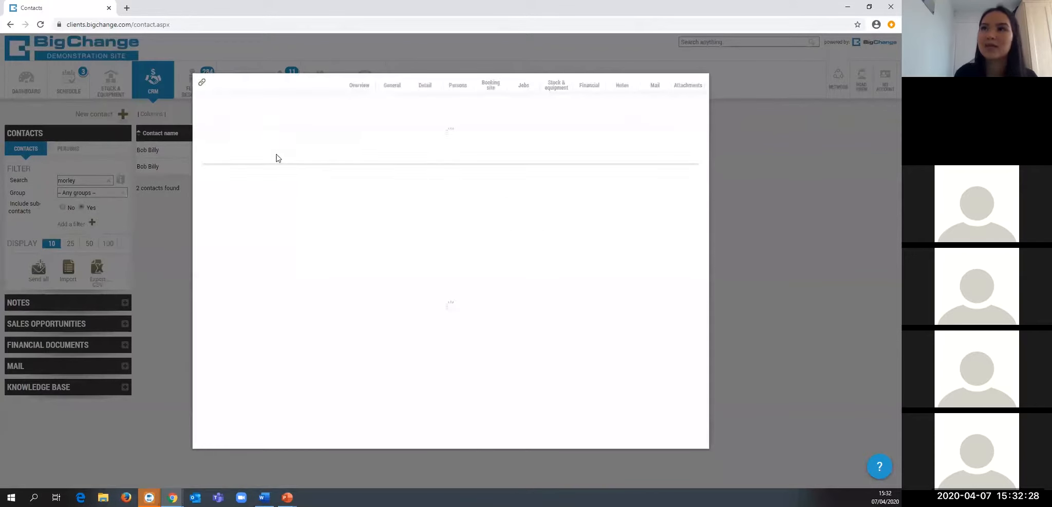
click(527, 88)
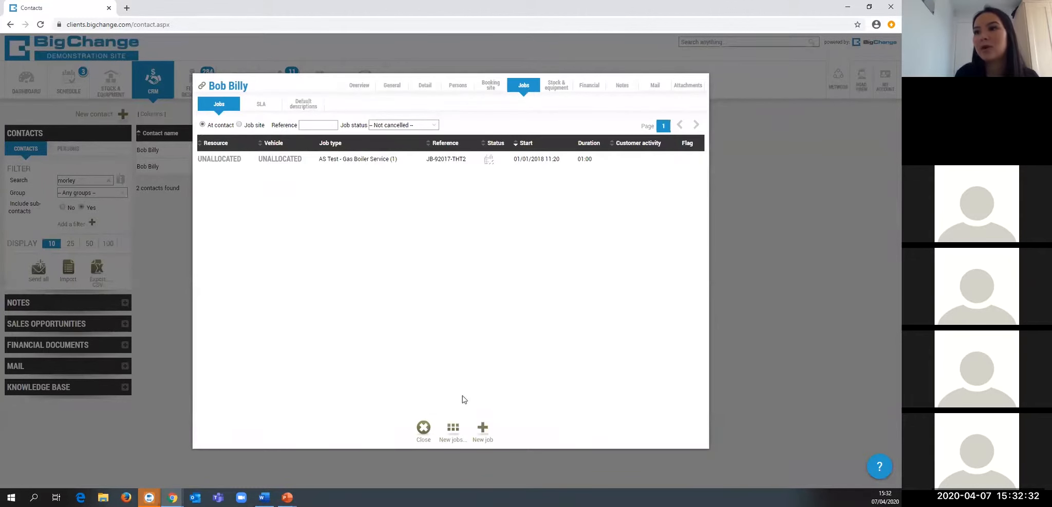
Step: Start a new group of jobs for this contact from the group template "Install, 2nd fix and service"
click(453, 430)
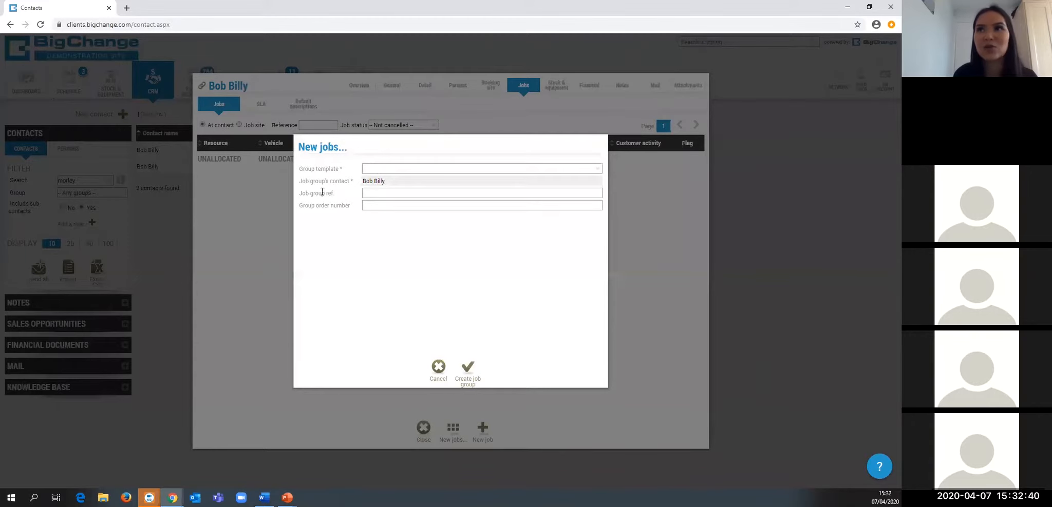
click(390, 170)
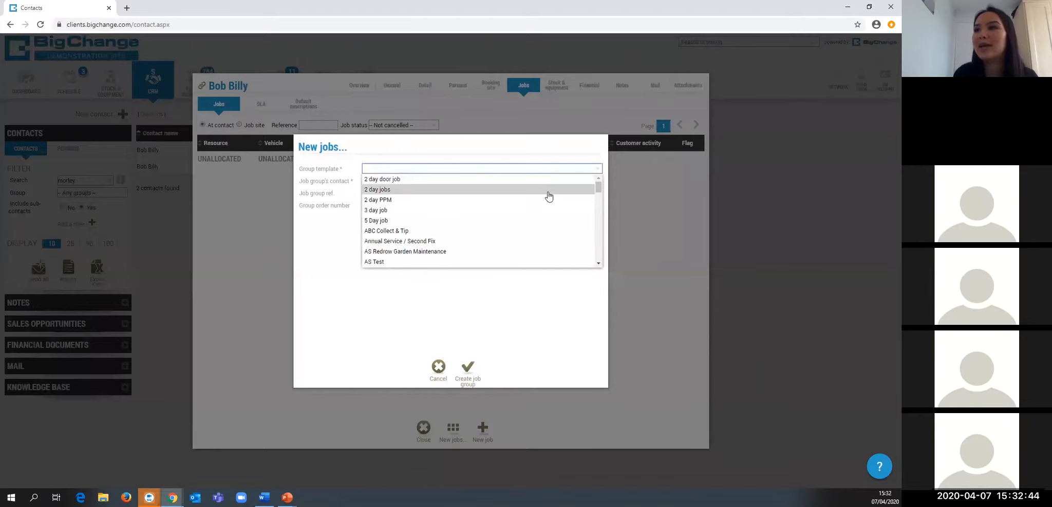
text(2n)
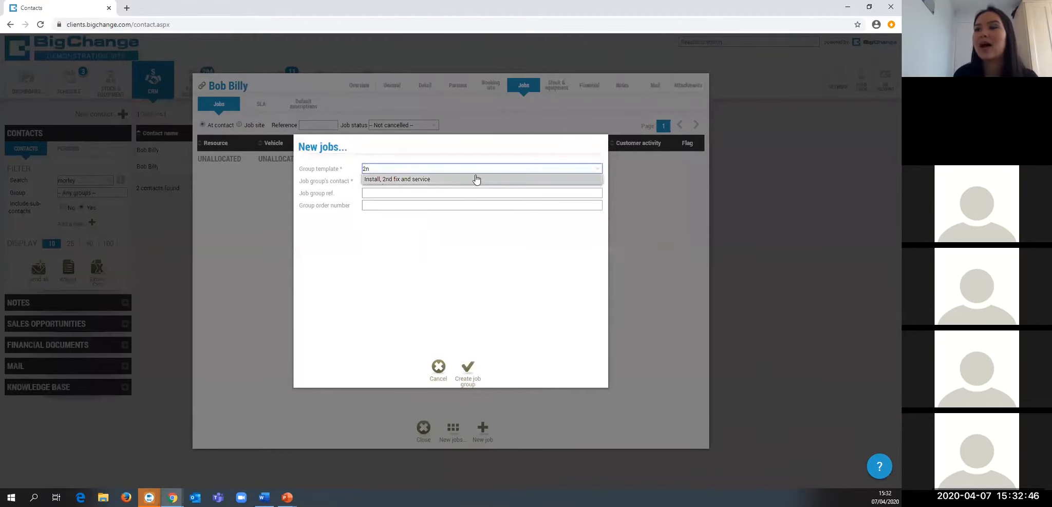
click(409, 180)
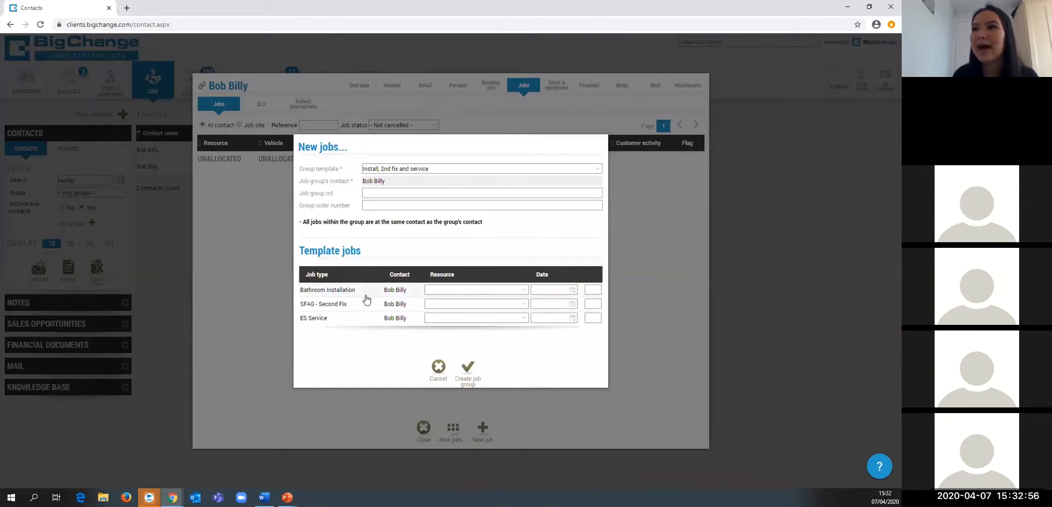
Step: Allocate the Bathroom Installation job to the intended engineer on 09/04/2020 at 09:00
click(524, 291)
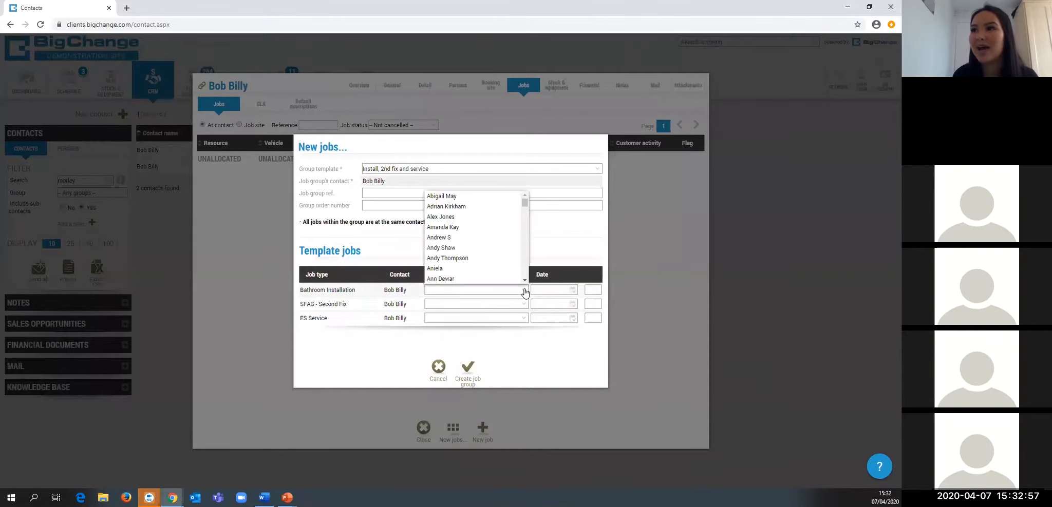
click(464, 291)
text(danielle)
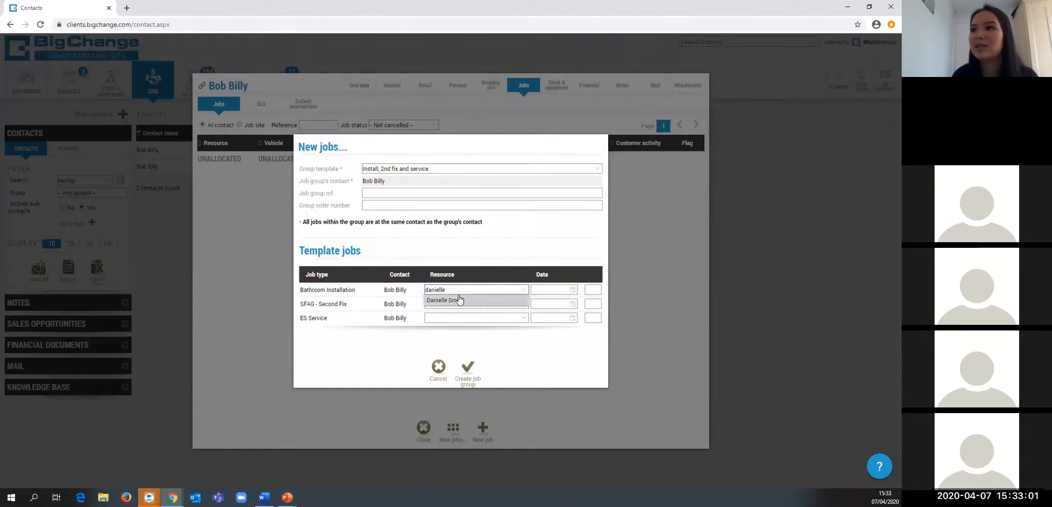
click(452, 300)
click(536, 291)
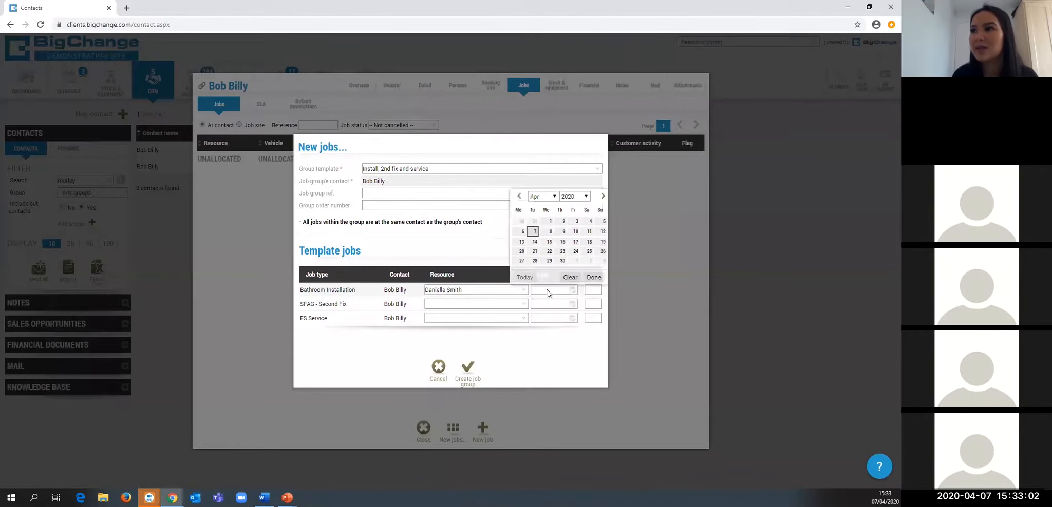
click(564, 232)
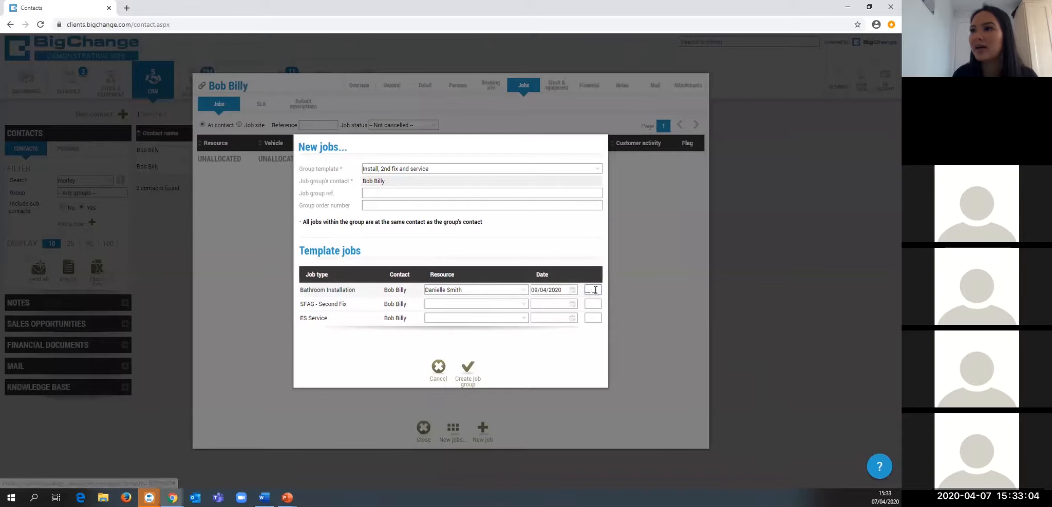
text(09:00)
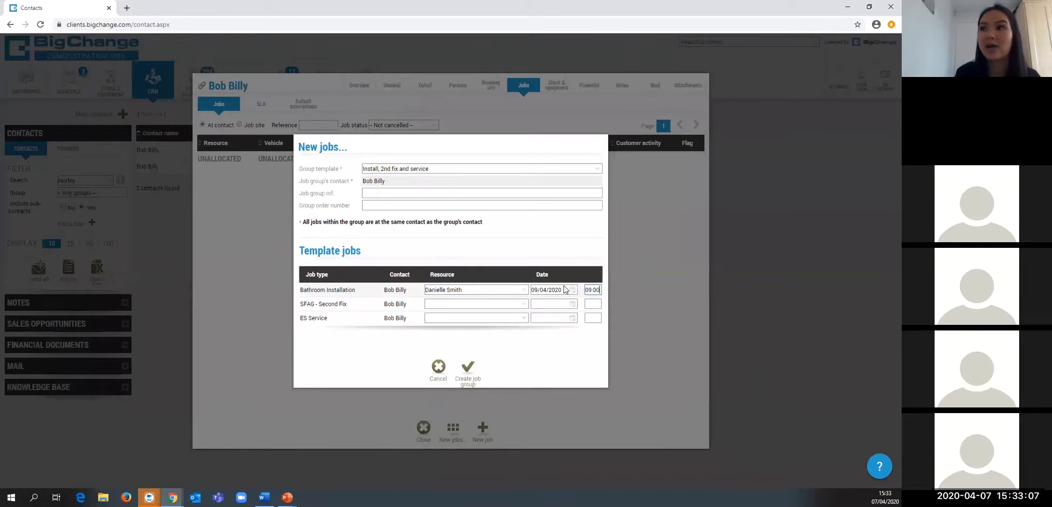
Step: Create the job group from the template and open it to show its jobs
click(472, 380)
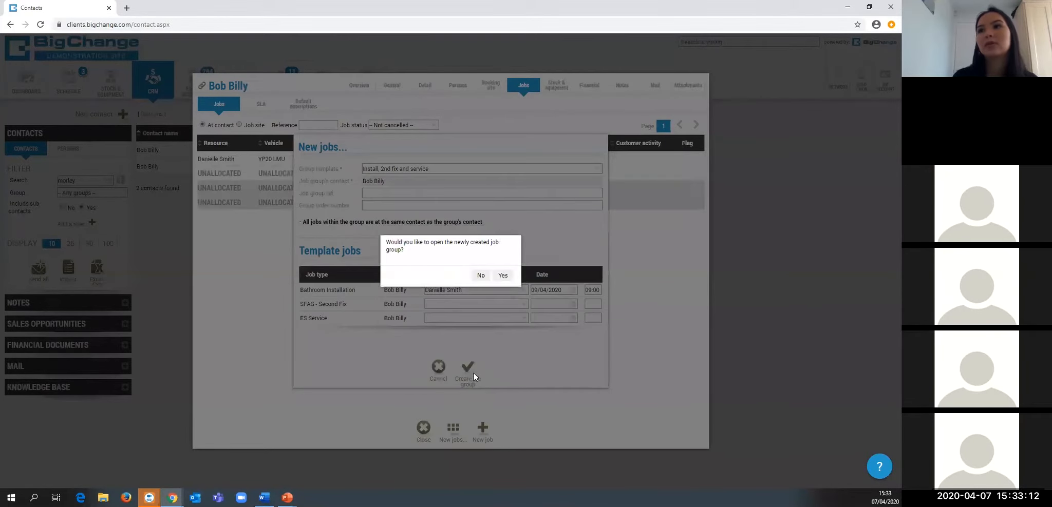
click(503, 278)
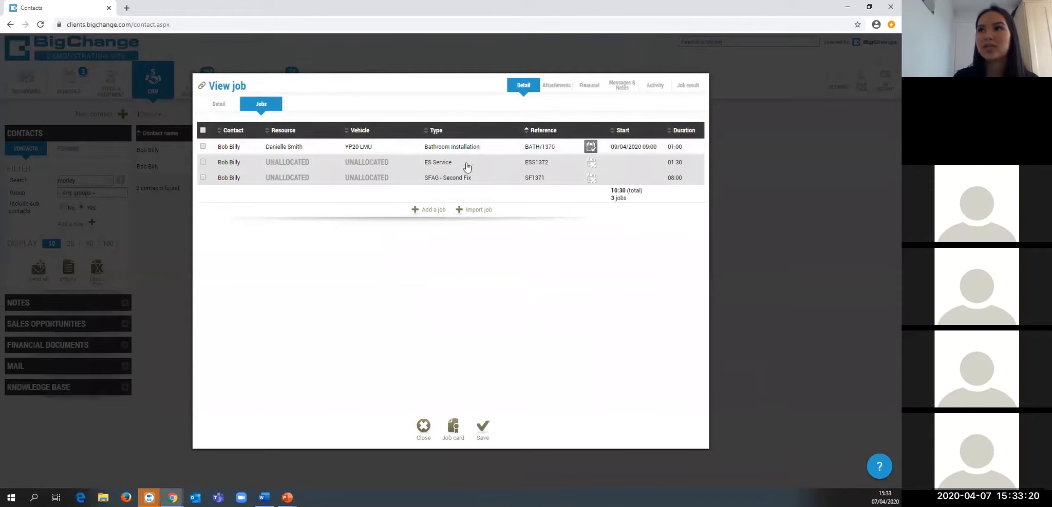
Step: Sort the job group's jobs by type in ascending order, save the group and close the contact record
click(449, 131)
click(450, 131)
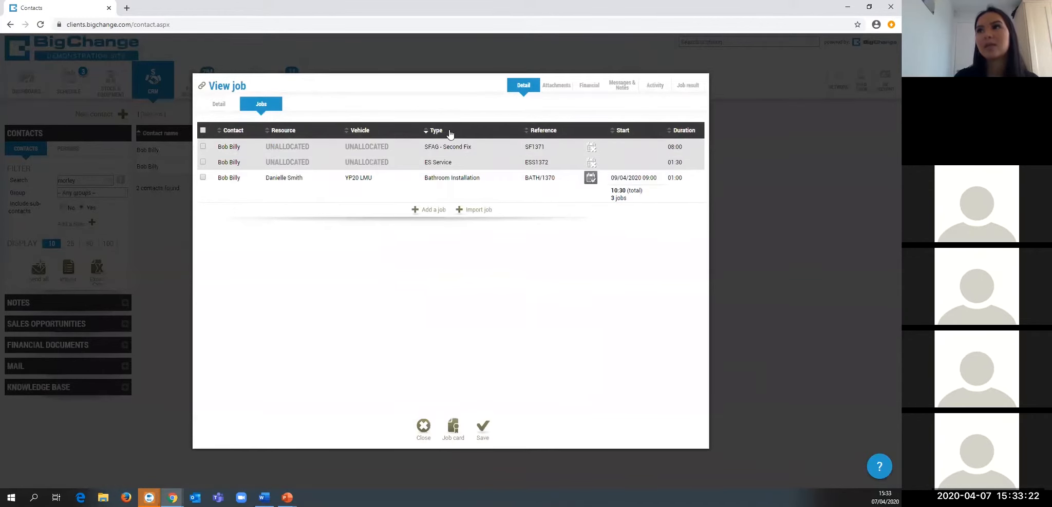
click(465, 134)
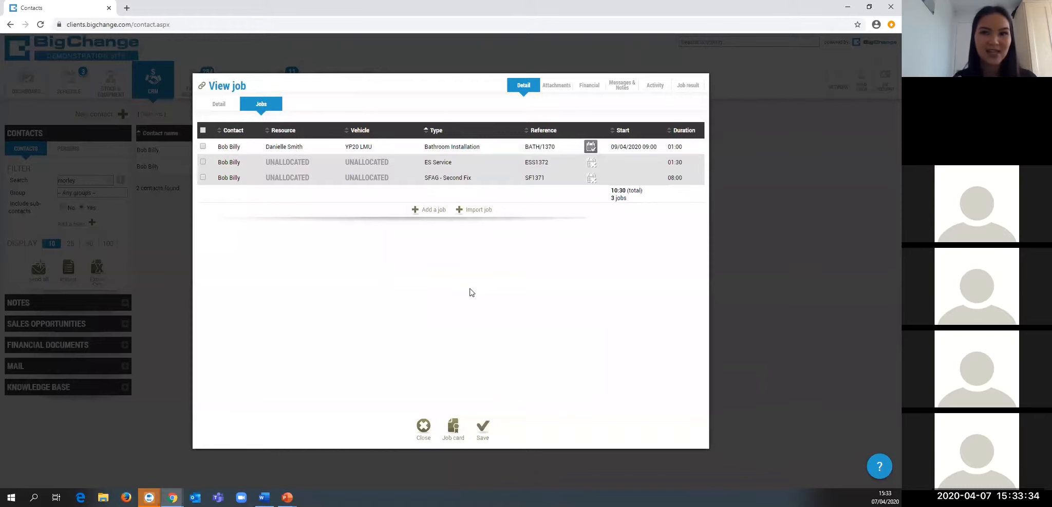
click(481, 431)
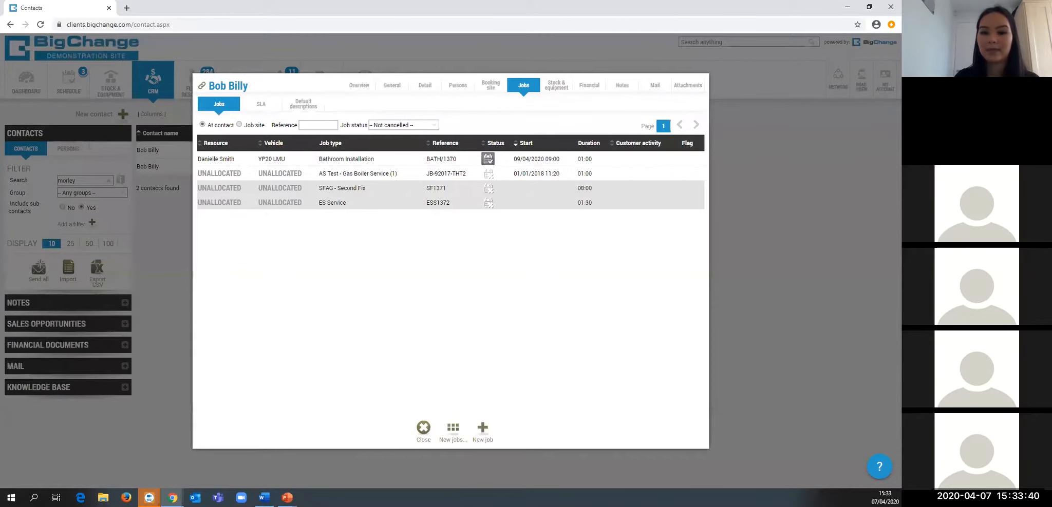
click(423, 429)
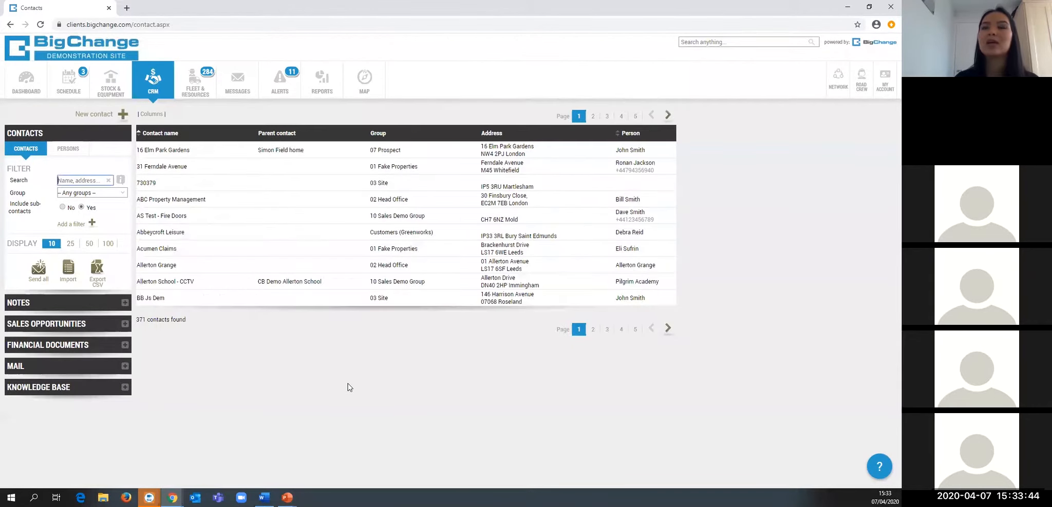
Step: Open the job type settings in the account and search the job types for "boiler ins"
click(886, 82)
click(850, 153)
click(243, 209)
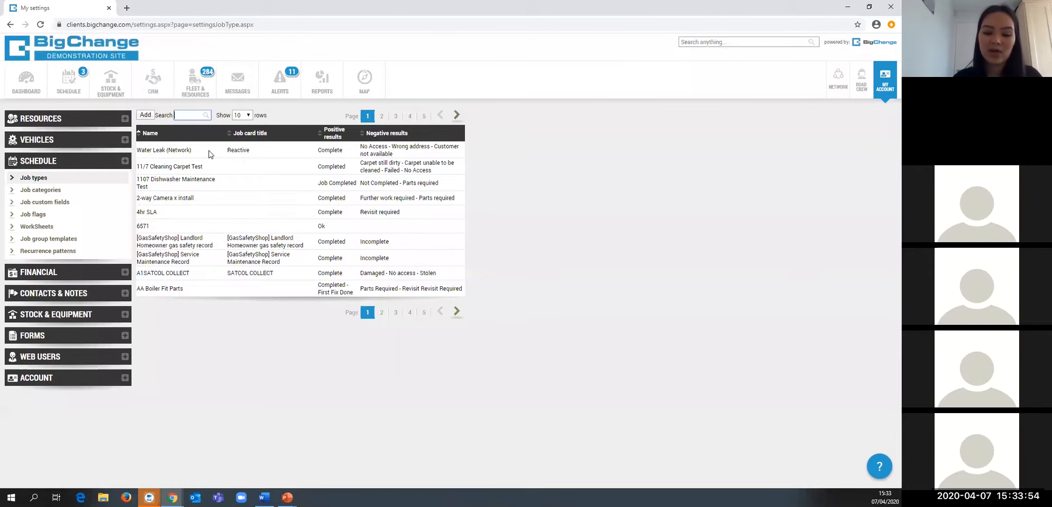
text(boiler ser)
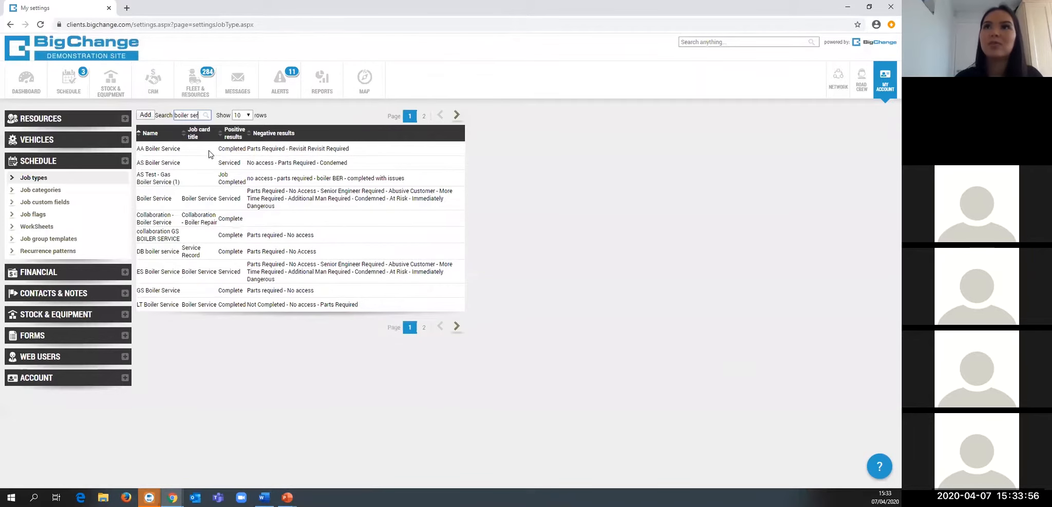
key(BackSpace)
key(BackSpace)
key(BackSpace)
text(ins)
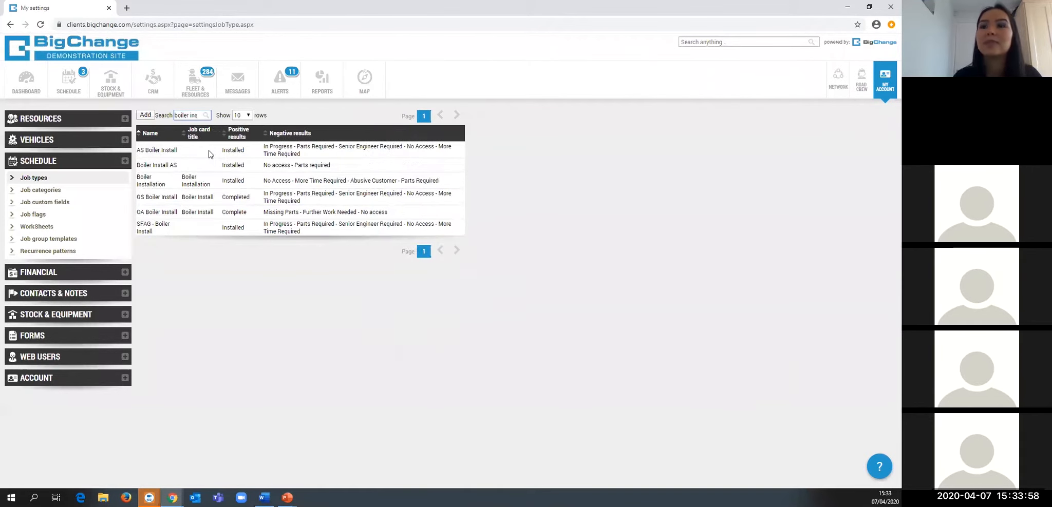
Step: Open the Boiler Installation job type for editing and start a new automation for it
click(215, 183)
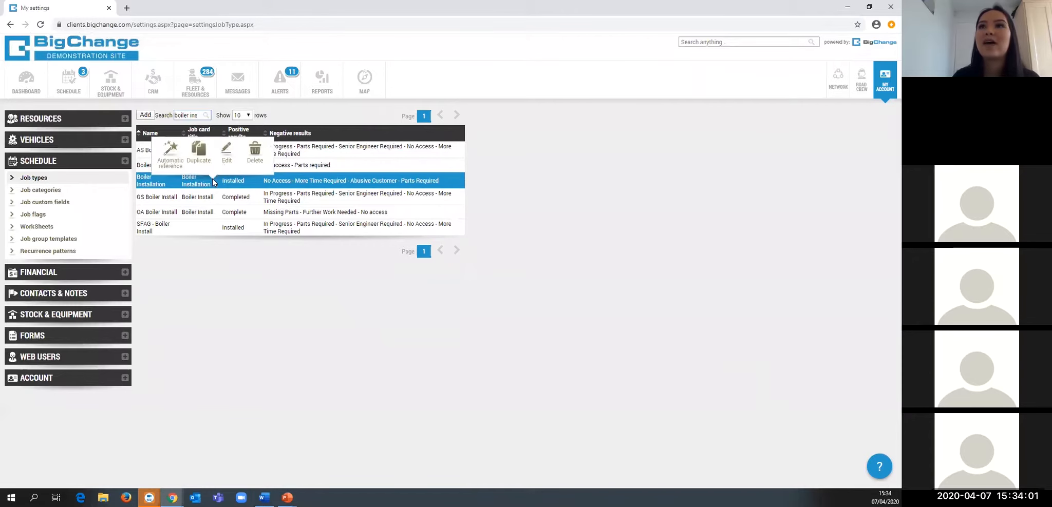
click(226, 152)
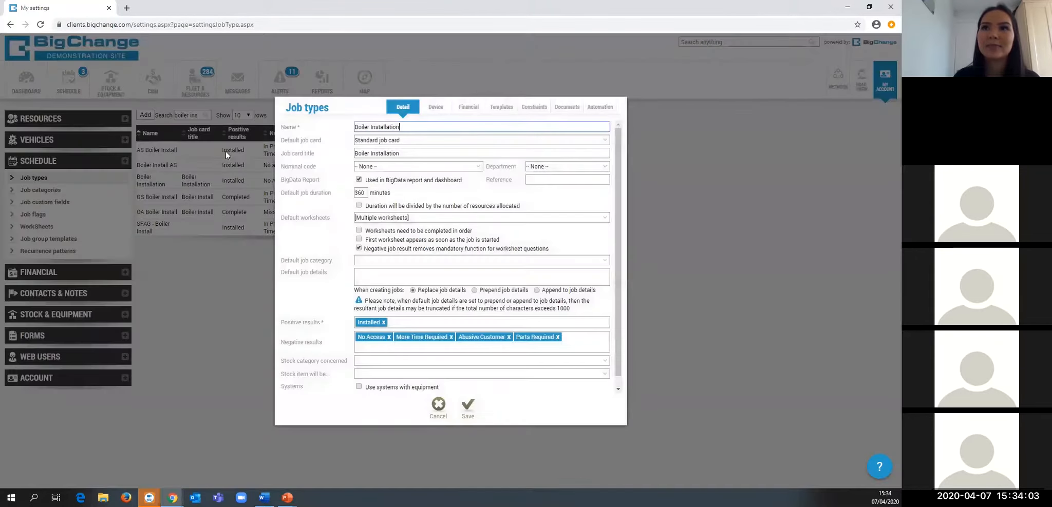
click(600, 108)
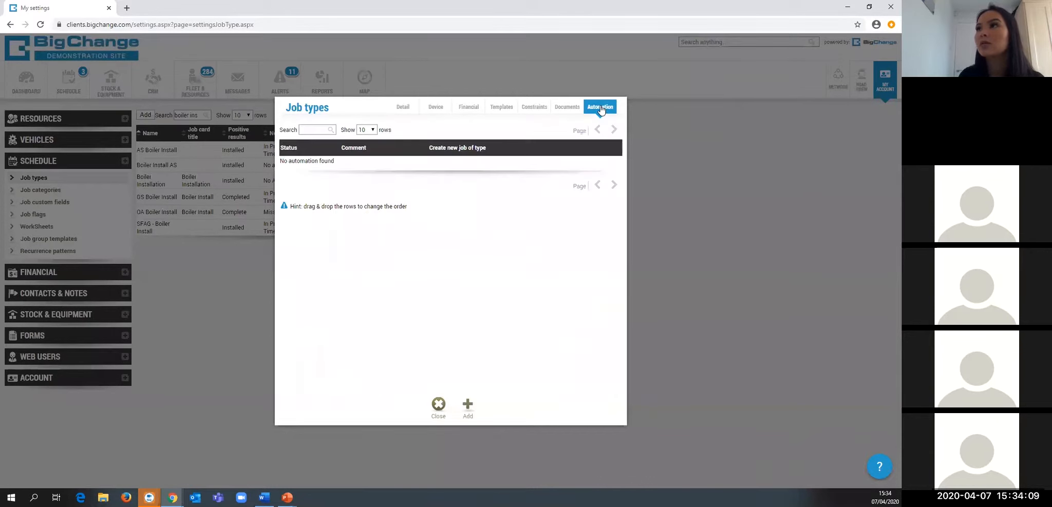
click(468, 406)
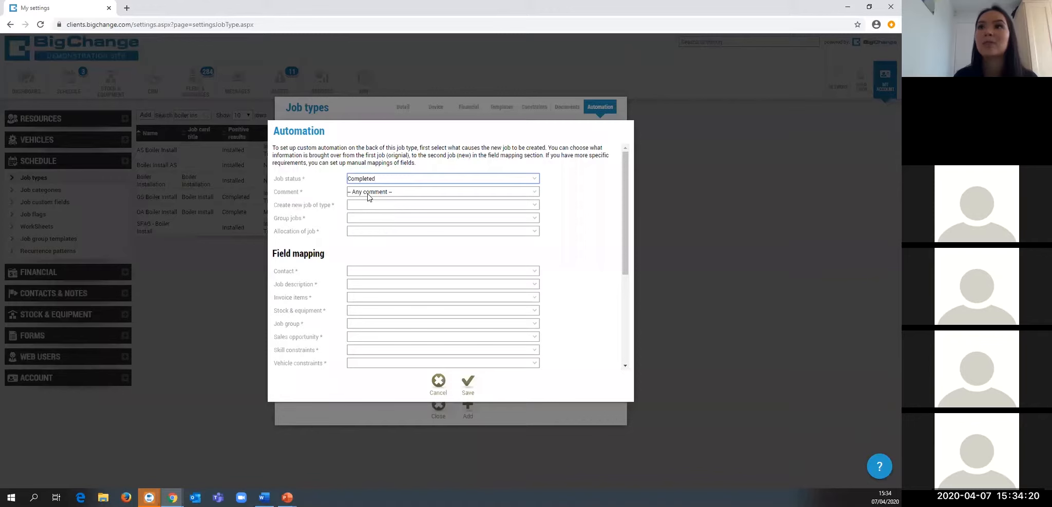
Step: Set the automation to trigger on job status "Completed with issues" with the comment "No Access"
click(376, 179)
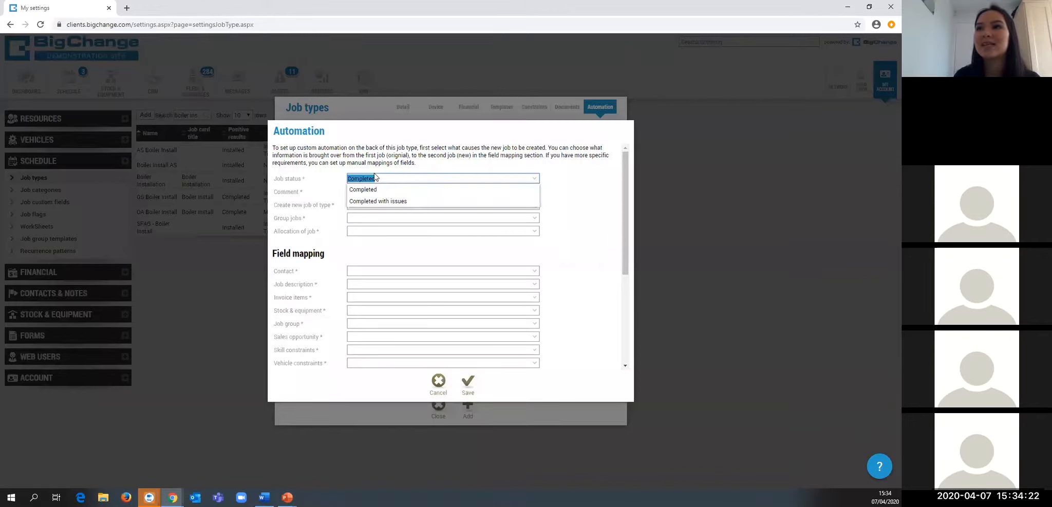
click(406, 202)
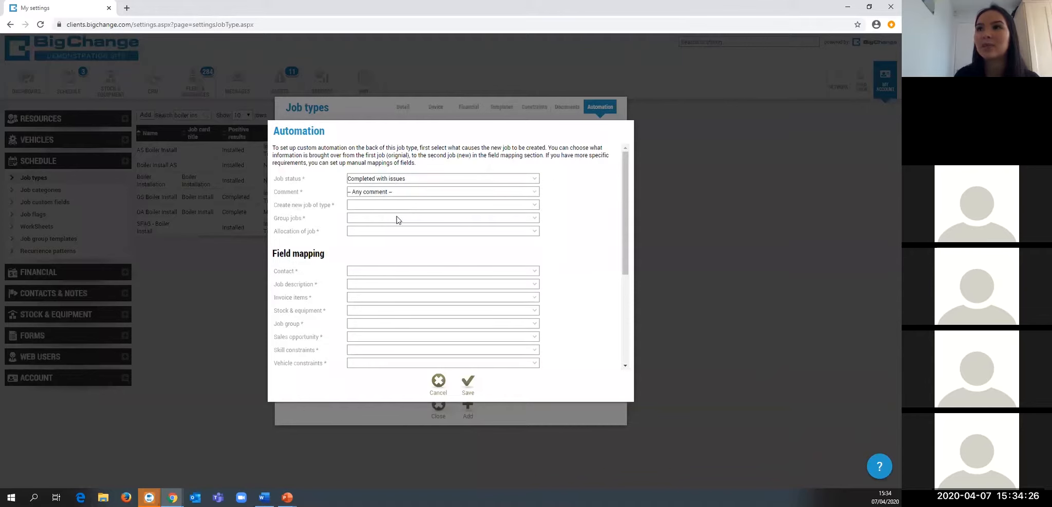
click(367, 193)
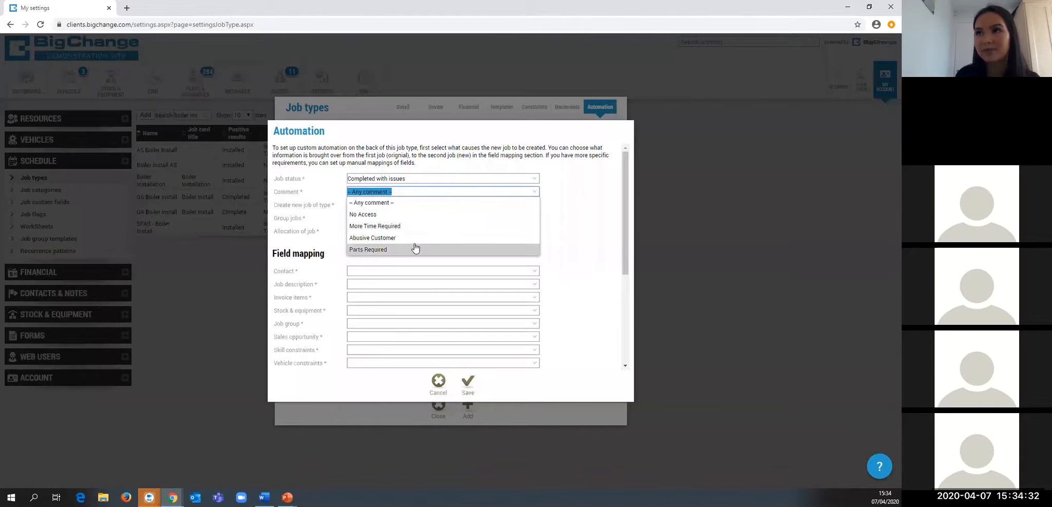
click(385, 215)
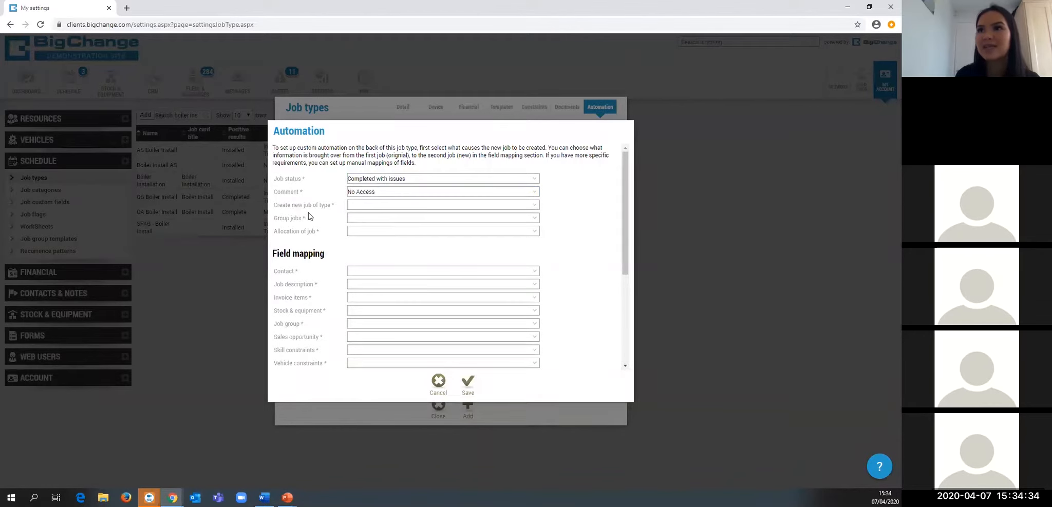
Step: Make the automation create a new job of type Boiler Installation
click(369, 206)
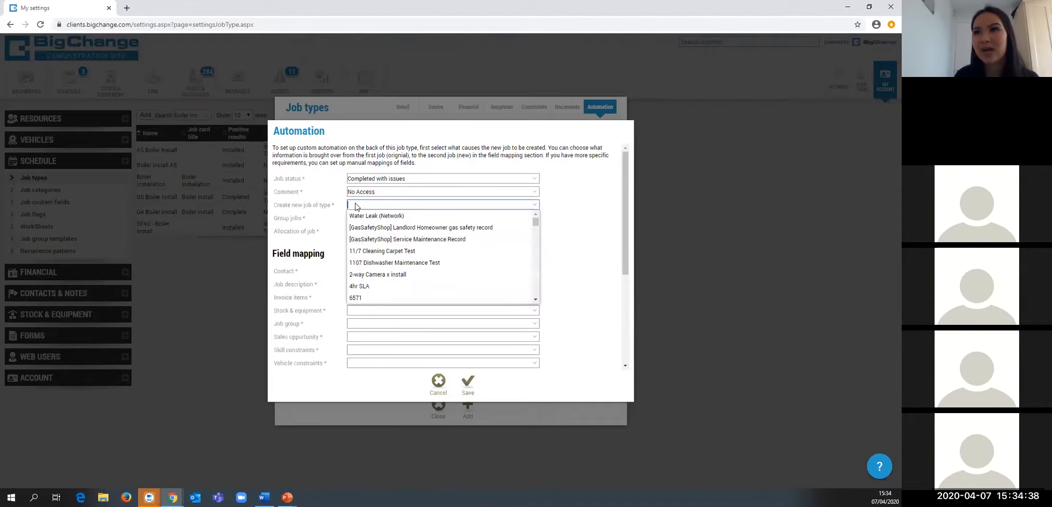
text(boiler install)
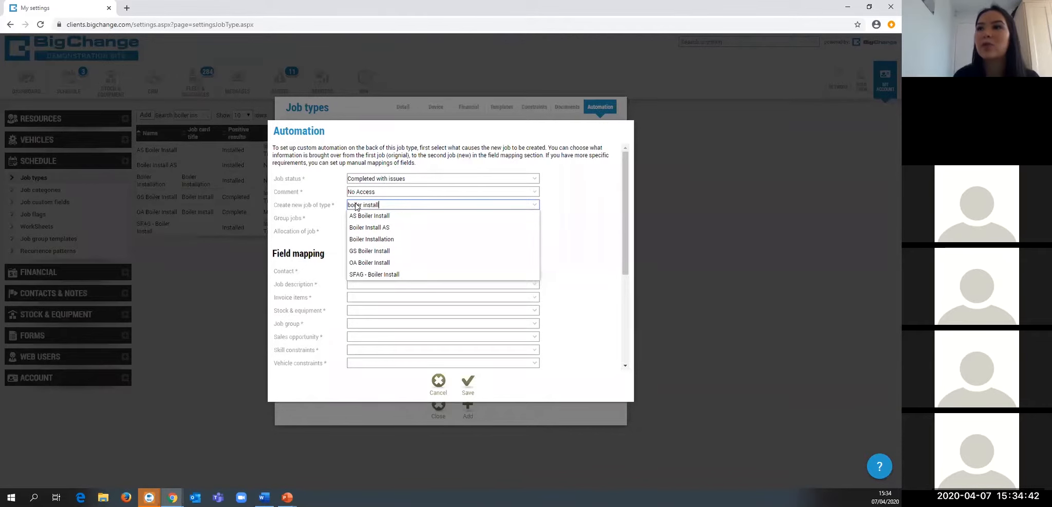
click(381, 239)
Step: Set the new job's Group jobs to Yes, group contact to "Parent contact (if exists)" and allocation to Unallocated
click(372, 221)
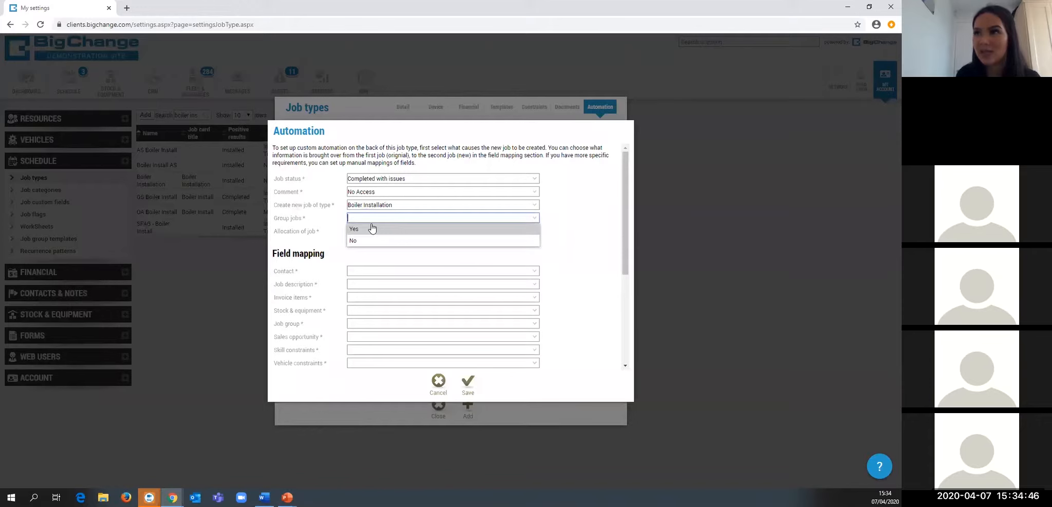
click(373, 228)
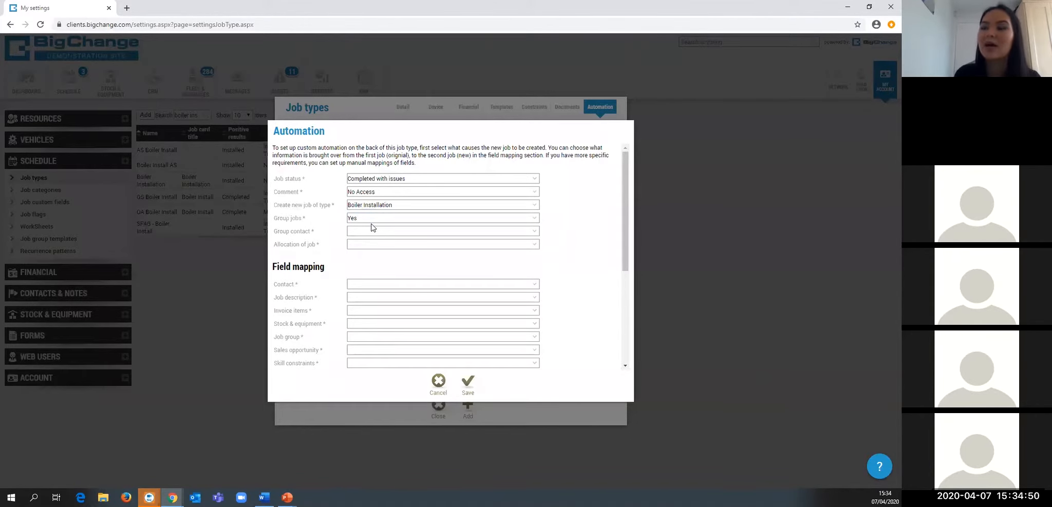
click(363, 233)
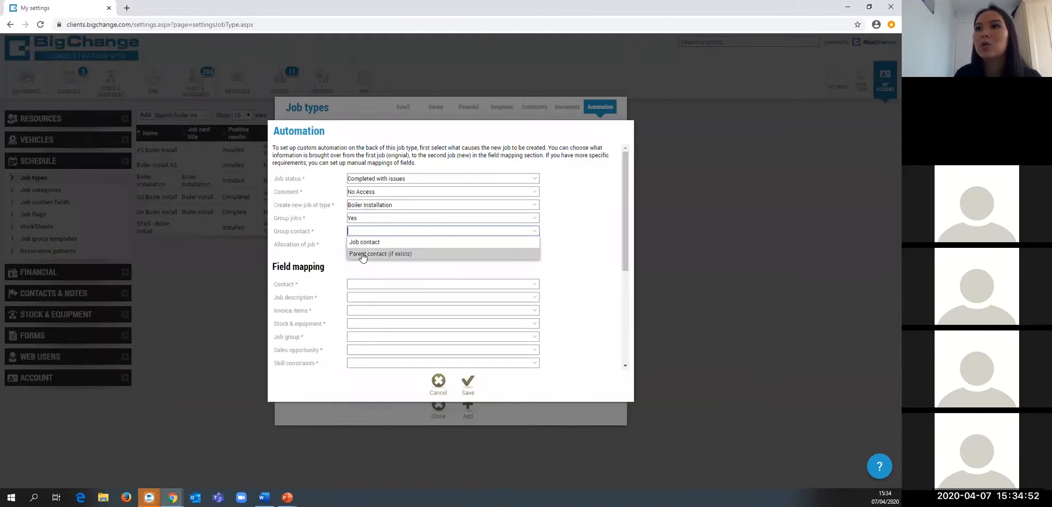
click(381, 254)
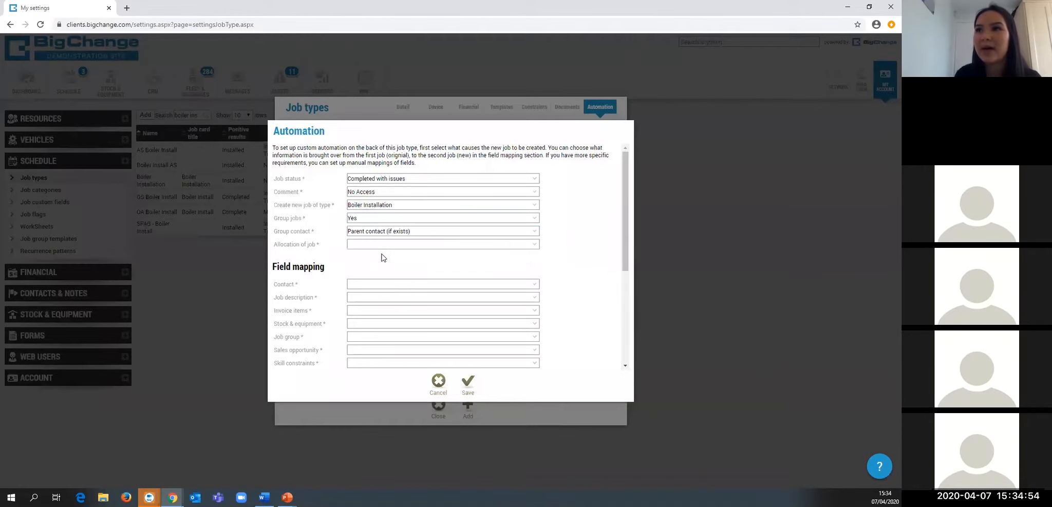
click(377, 245)
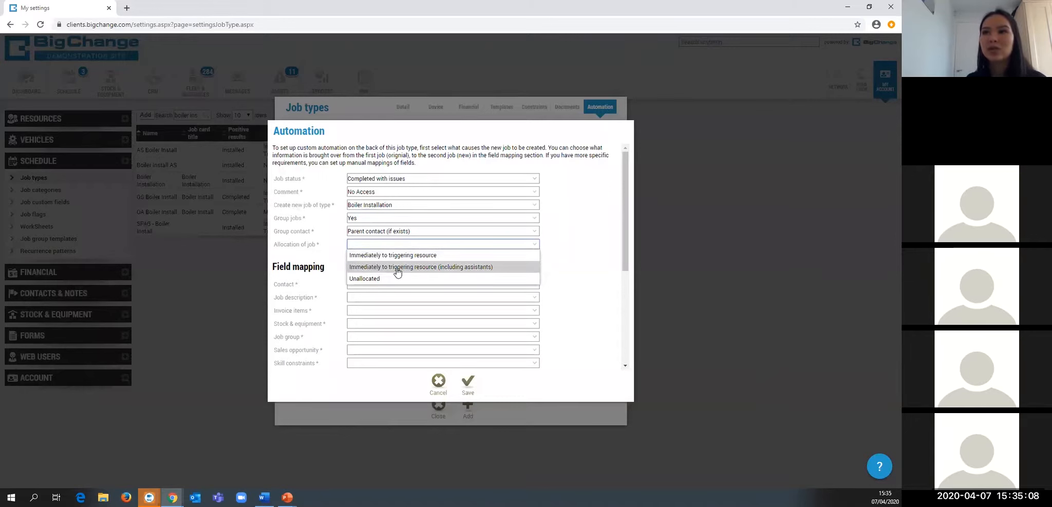
click(454, 279)
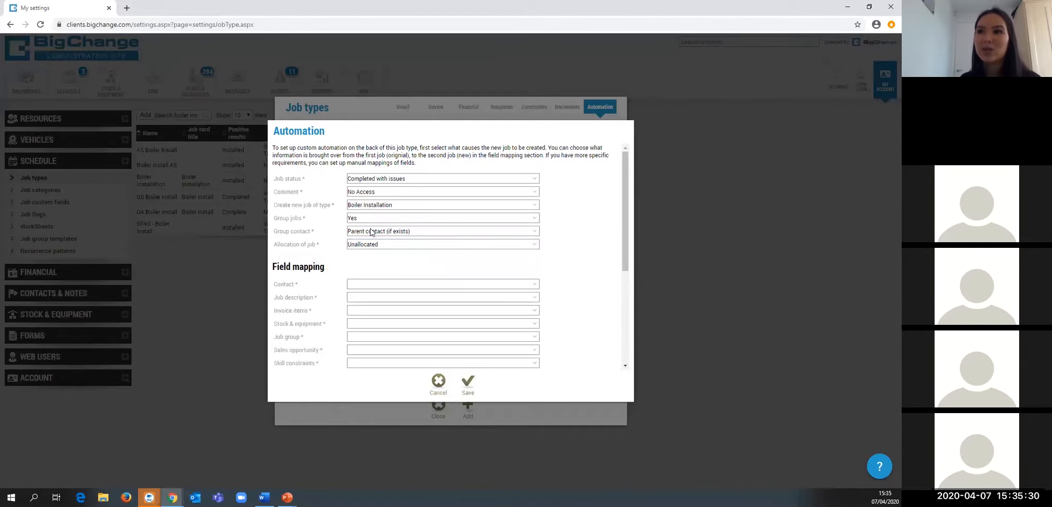
Step: In the field mapping, set Contact to "Job contact" and both Job description and Invoice items to No
scroll(345, 279, down, 1)
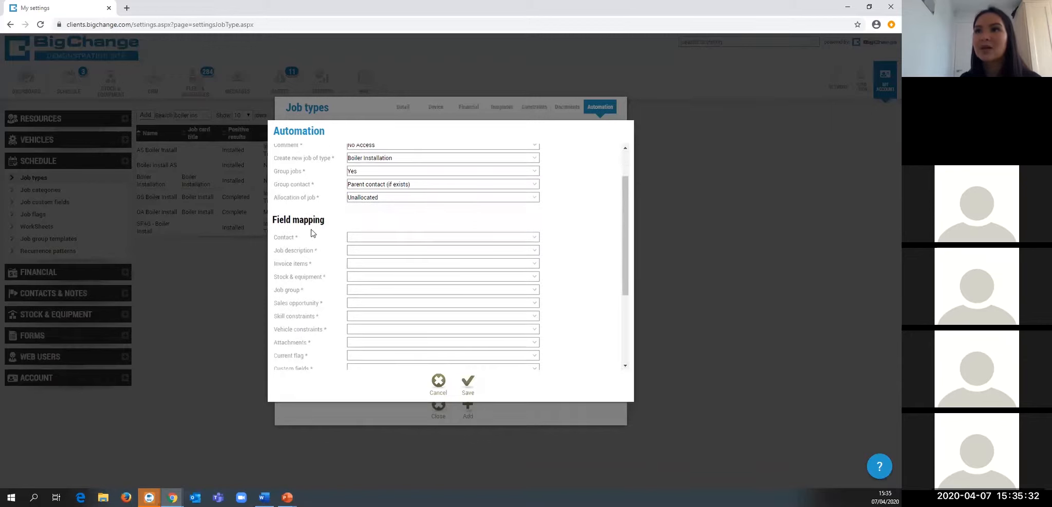
click(427, 239)
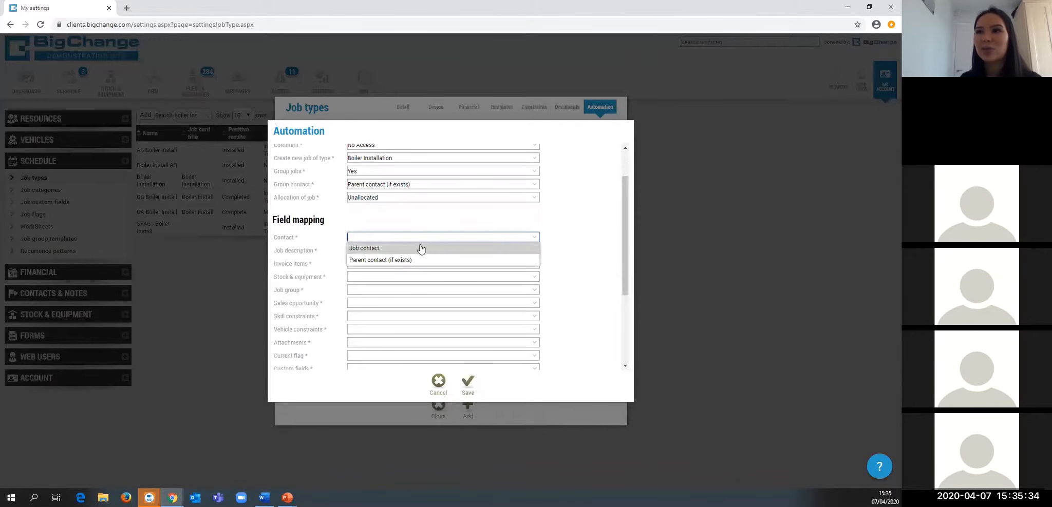
click(420, 249)
click(365, 251)
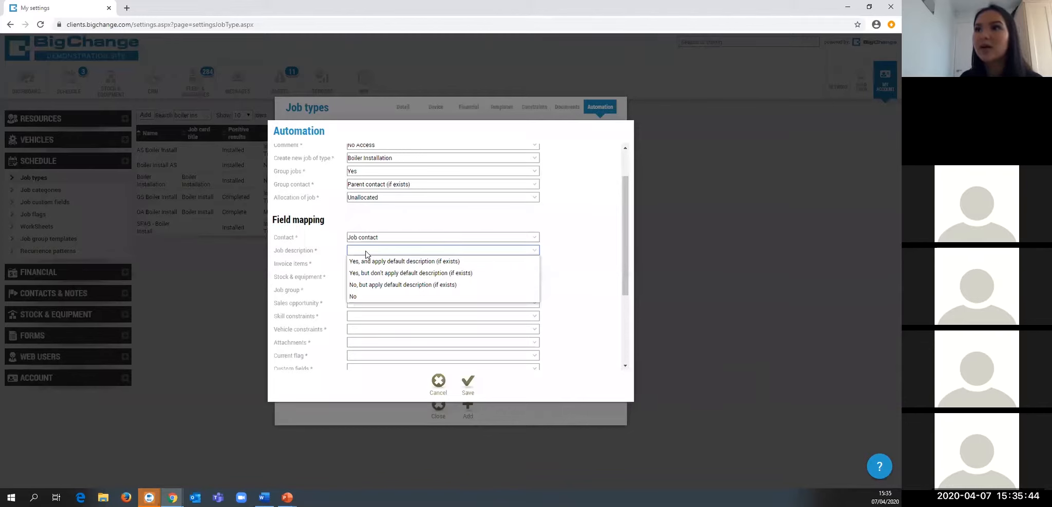
click(353, 296)
click(354, 263)
click(363, 295)
Step: Map Stock & equipment to "No stock and equipment" and Job group to Yes
click(364, 278)
click(369, 311)
click(369, 291)
click(365, 302)
Step: Set the field mappings for Sales opportunity, Skill constraints and Vehicle constraints to No
click(360, 305)
click(360, 325)
click(362, 316)
click(369, 339)
click(362, 329)
click(364, 352)
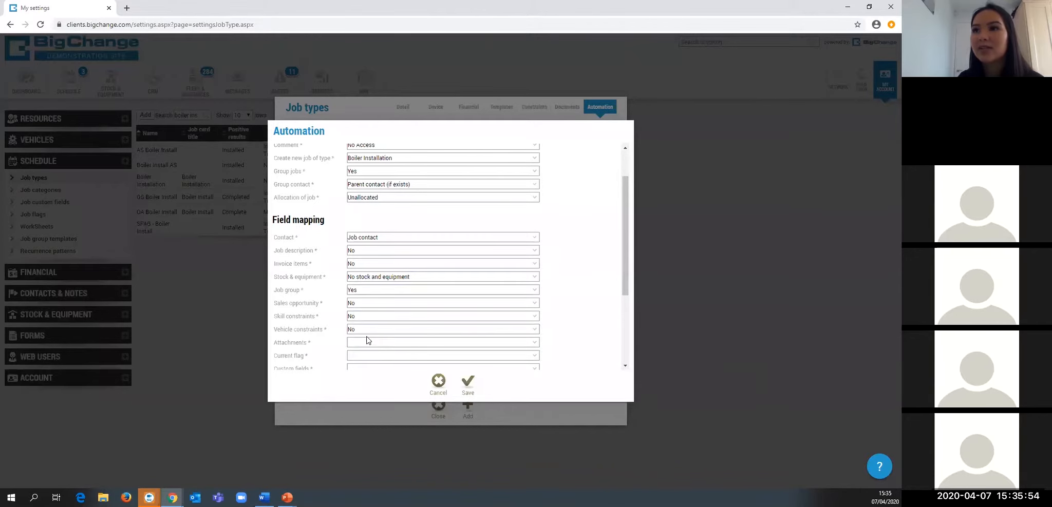
Step: Set the Attachments field mapping to Yes
scroll(364, 344, down, 1)
click(359, 297)
click(367, 320)
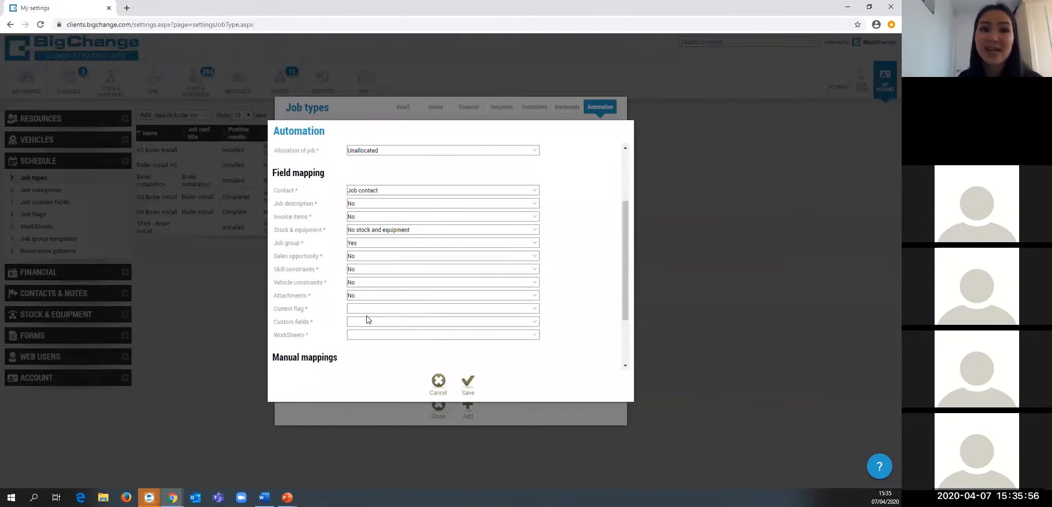
click(360, 296)
click(358, 308)
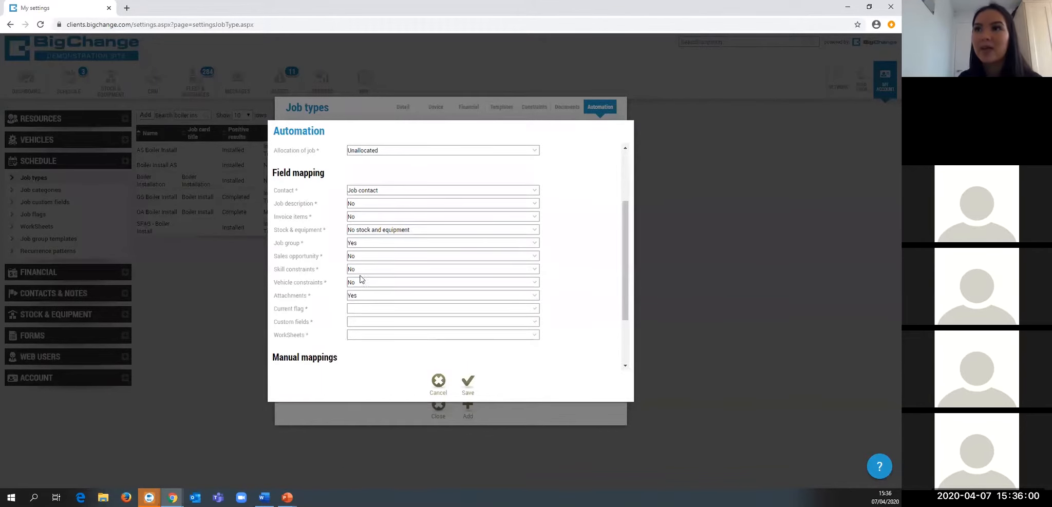
Step: Set the Current flag, Custom fields and WorkSheets mappings to No and save the automation
click(346, 309)
click(354, 327)
click(349, 323)
click(354, 346)
scroll(354, 339, down, 3)
click(355, 256)
click(363, 280)
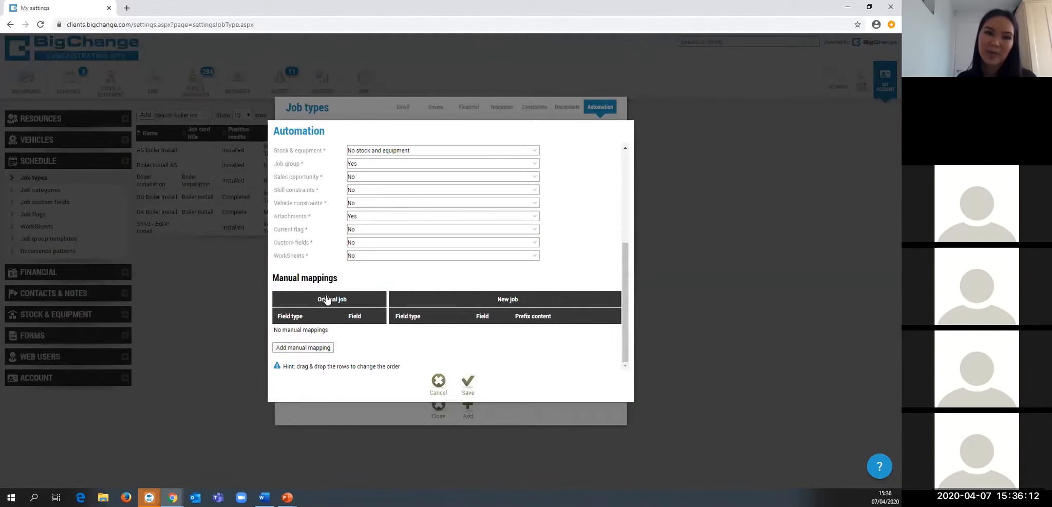
click(468, 382)
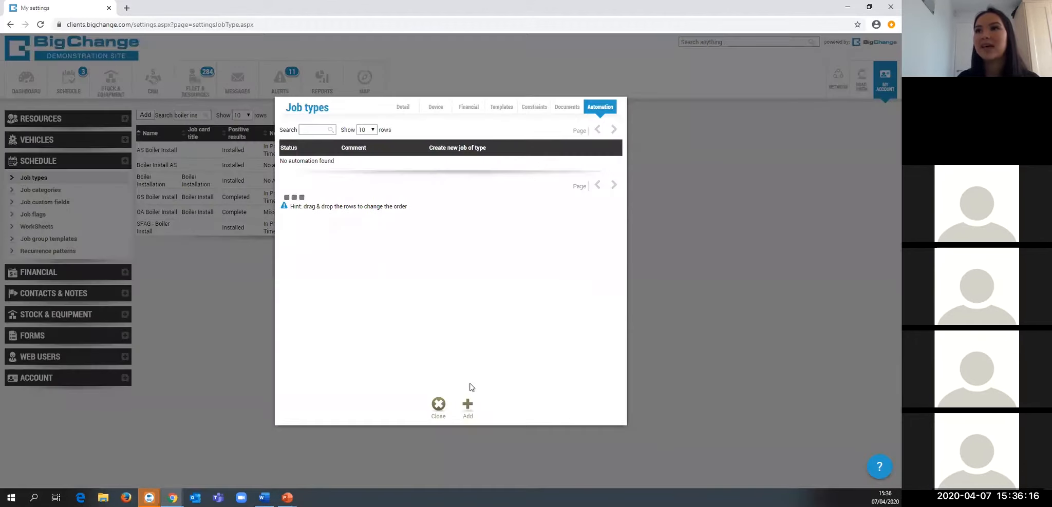
Step: Copy the job type's name from its details and save the job type
click(406, 110)
triple_click(378, 127)
right_click(377, 128)
click(396, 163)
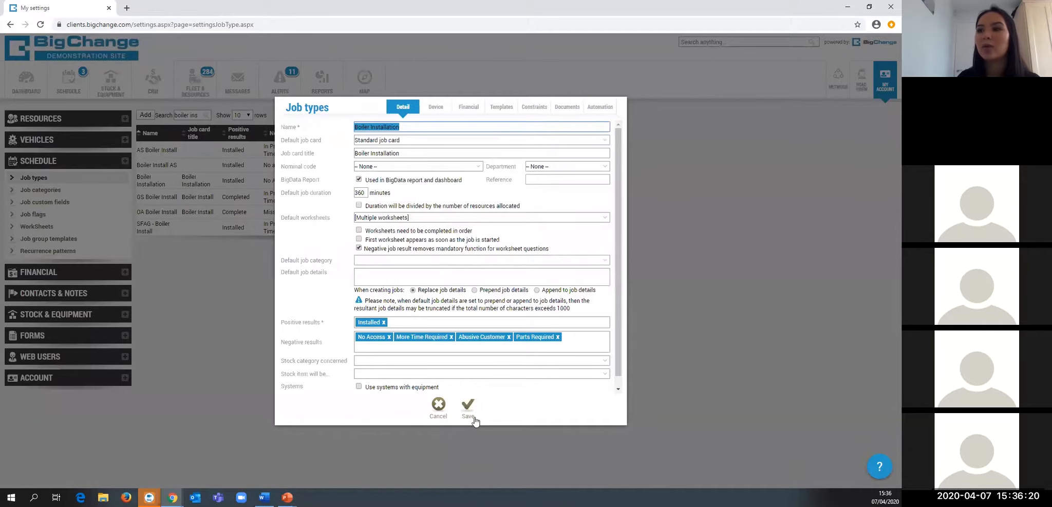
click(468, 405)
Step: Create a new job for the contact BigChange Limited with the job type Boiler Installation
click(68, 91)
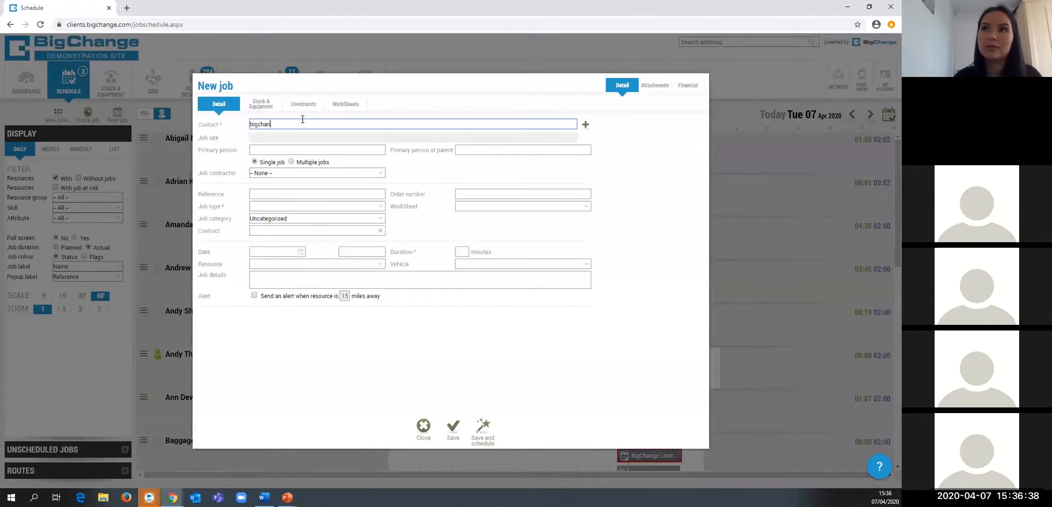
text(ge)
click(301, 158)
click(288, 222)
text(Boiler Installation)
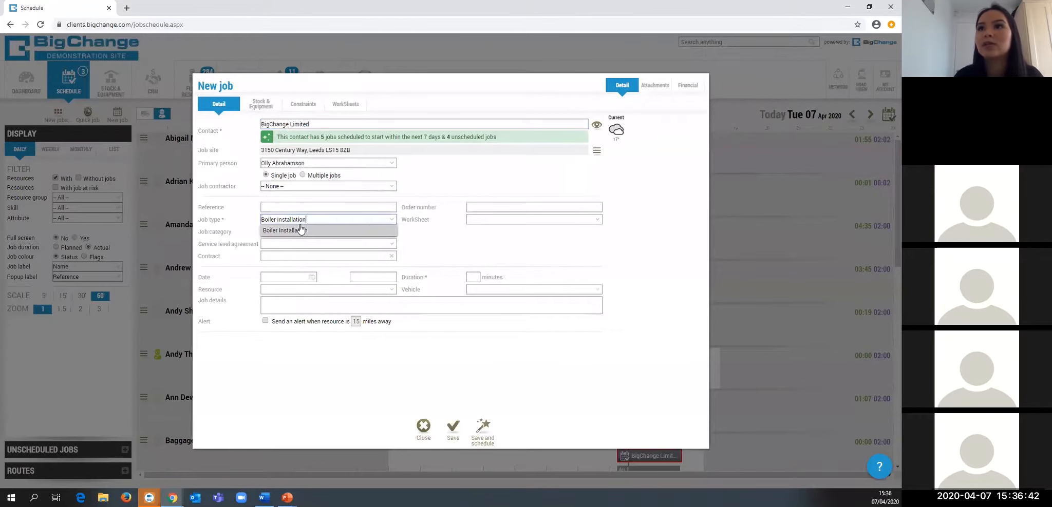
click(302, 230)
Step: Schedule the job for 07/04/2020 at 19:00, assign the resource by first name, and save it despite the availability conflict
click(290, 278)
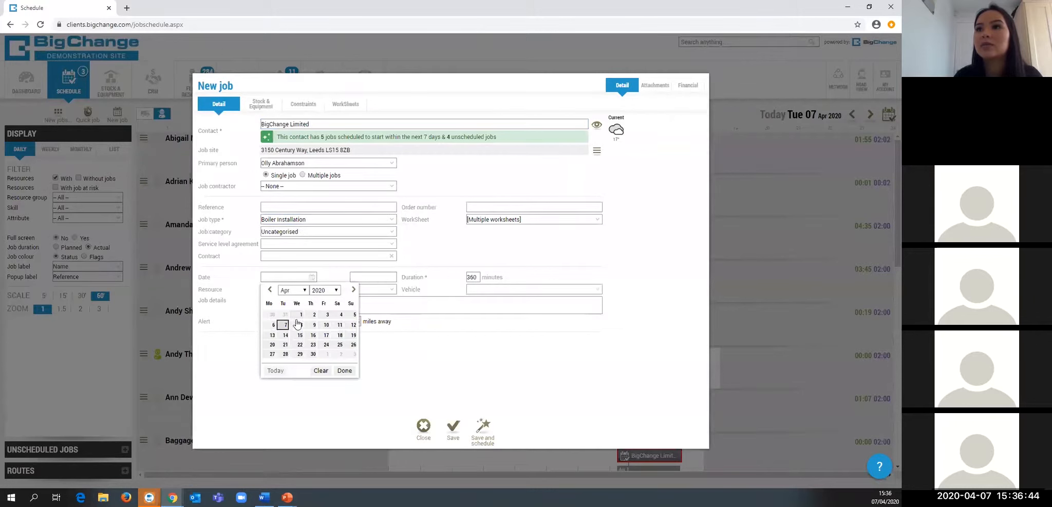
click(286, 324)
text(1900)
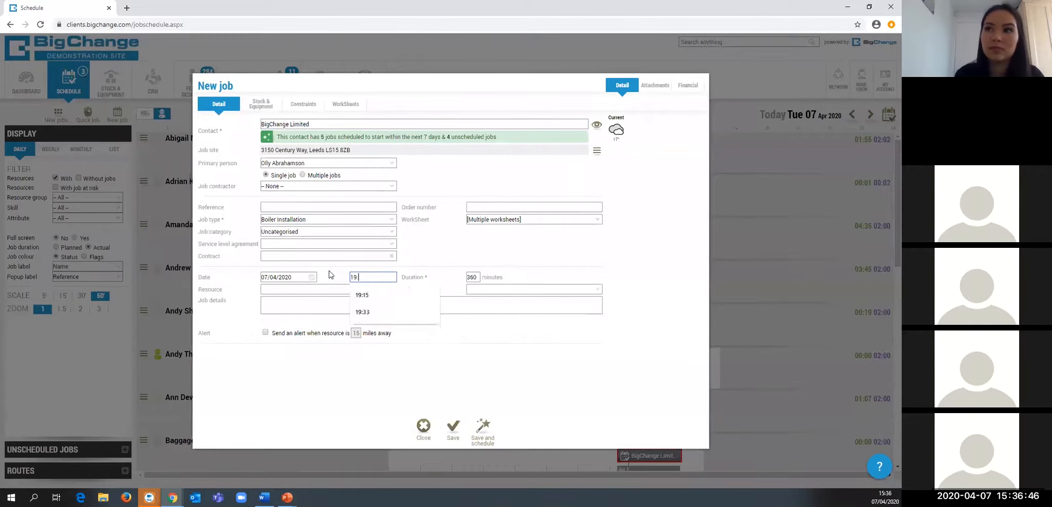
click(314, 288)
text(danielle)
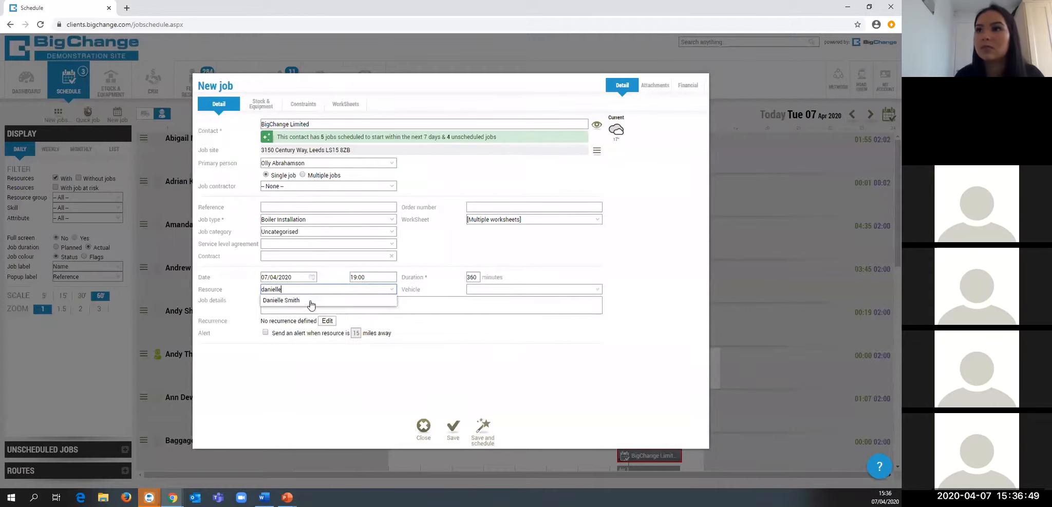
click(308, 301)
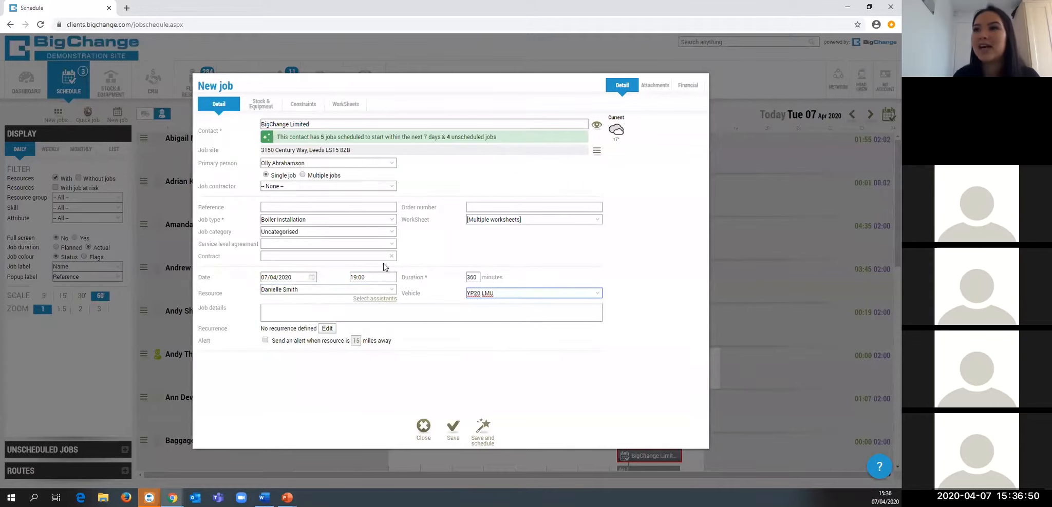
click(448, 430)
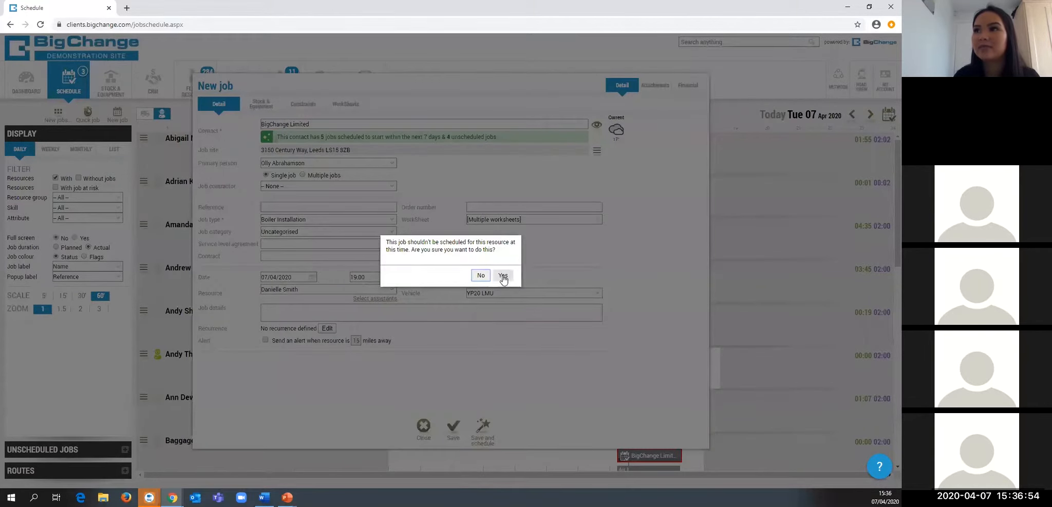
click(501, 275)
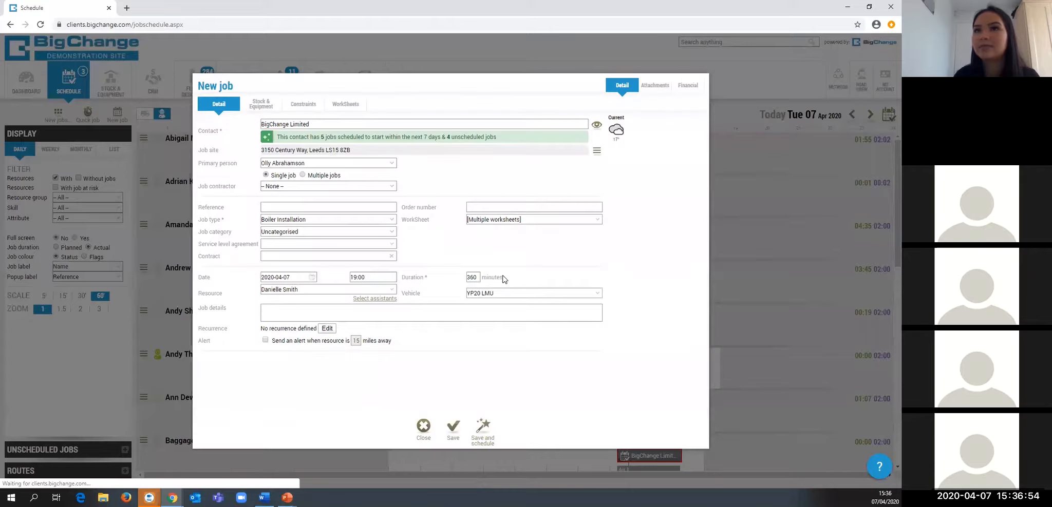
Step: Open the 19:00 Boiler Installation job from the assigned resource's schedule row and show its activity history
scroll(265, 351, down, 7)
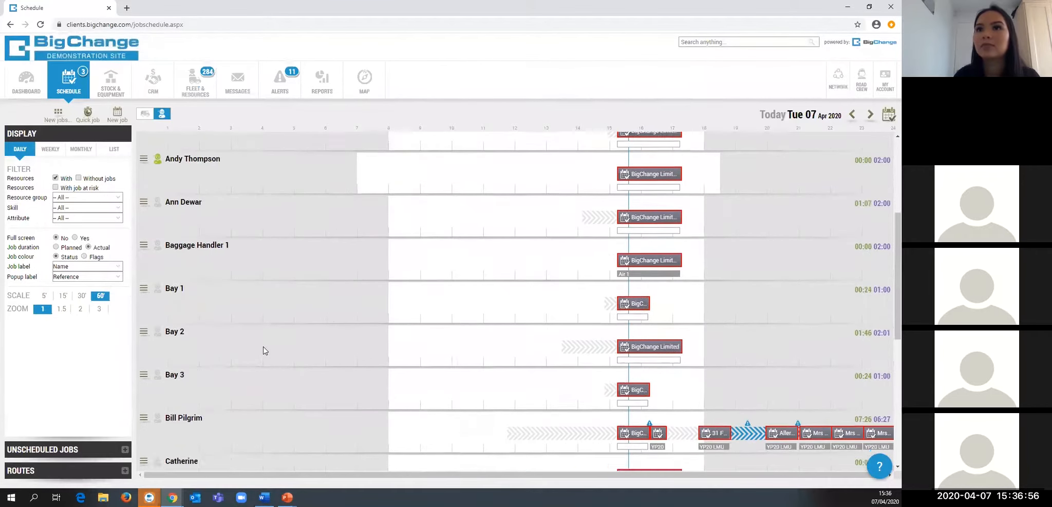
scroll(265, 350, down, 1)
mouse_move(785, 293)
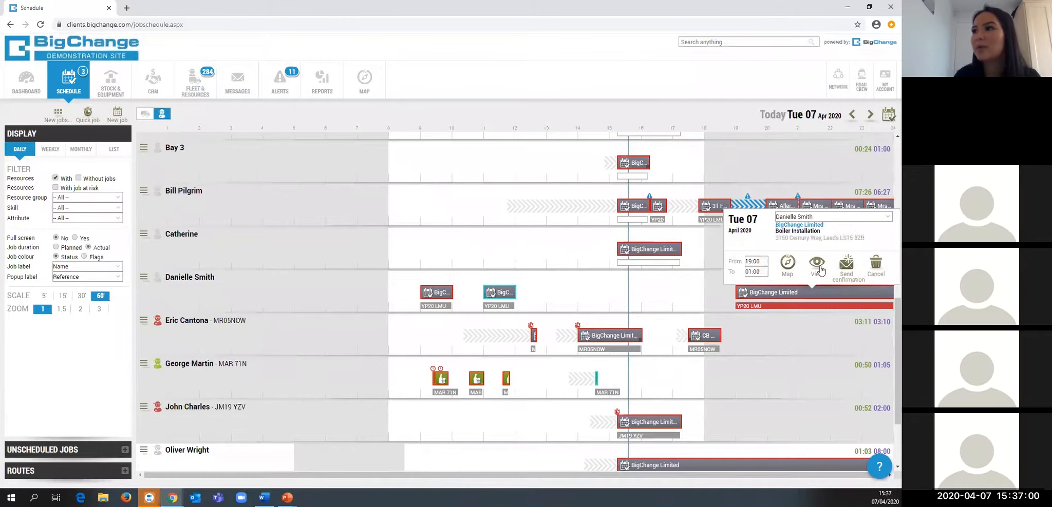
click(818, 266)
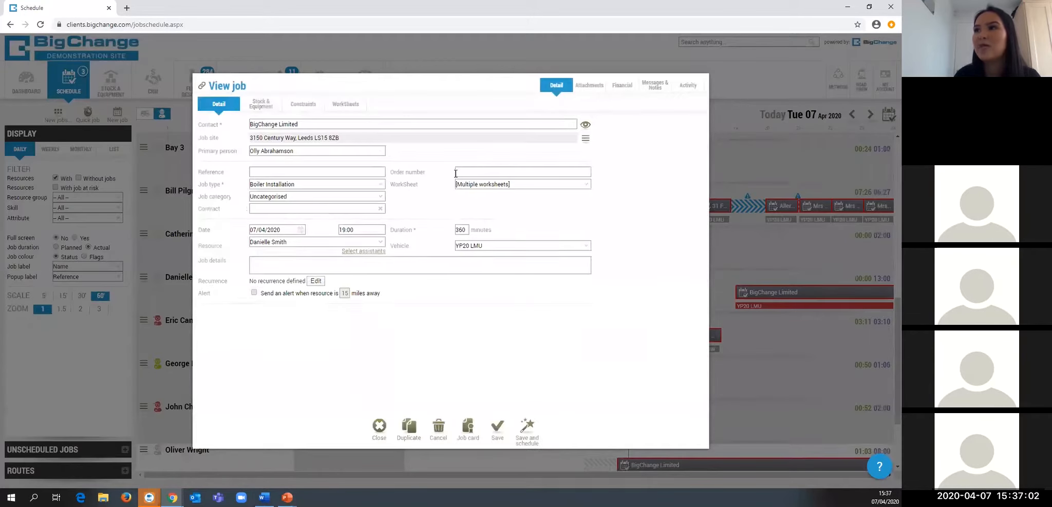
click(691, 87)
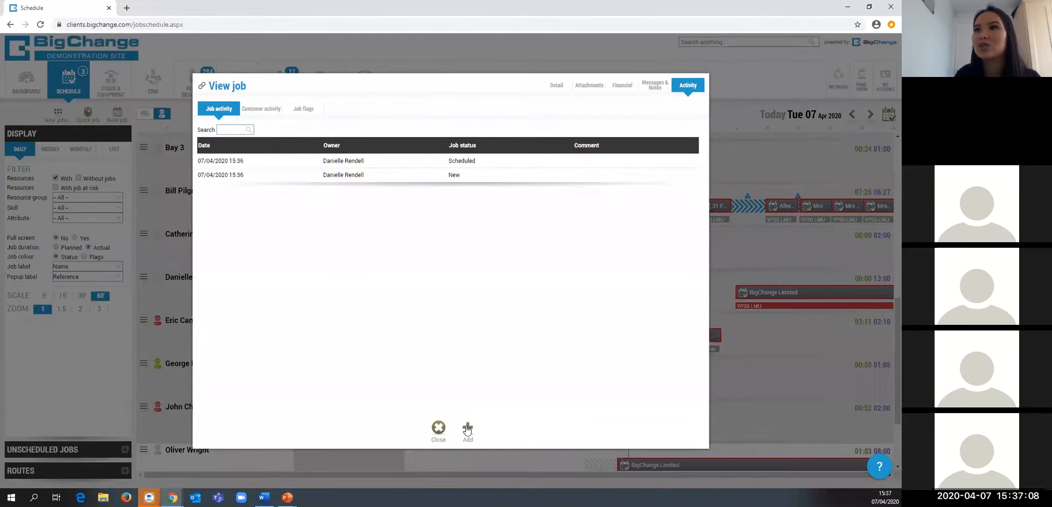
Step: Add a Started activity to the job, timed at 13:00 on 07/04/2020
click(466, 430)
click(386, 229)
click(394, 245)
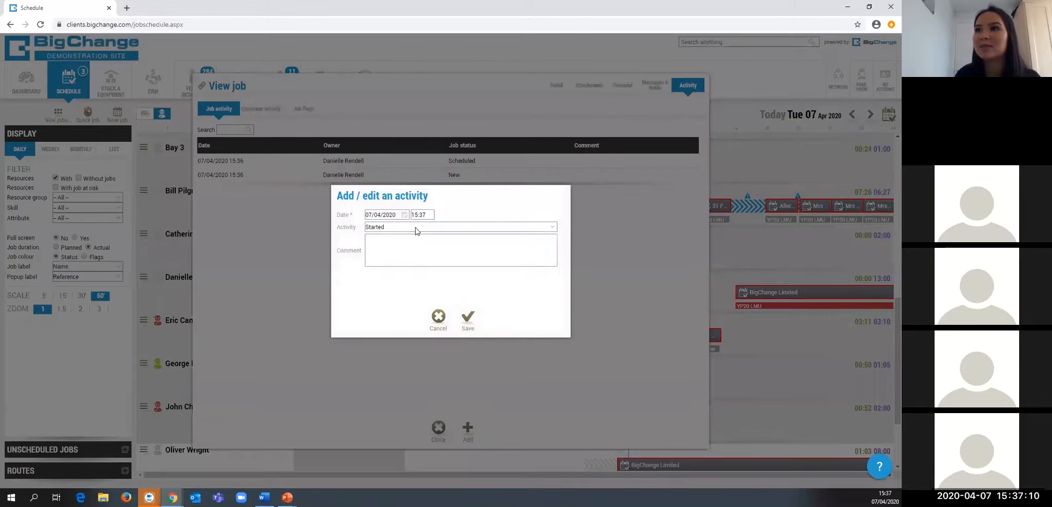
click(431, 215)
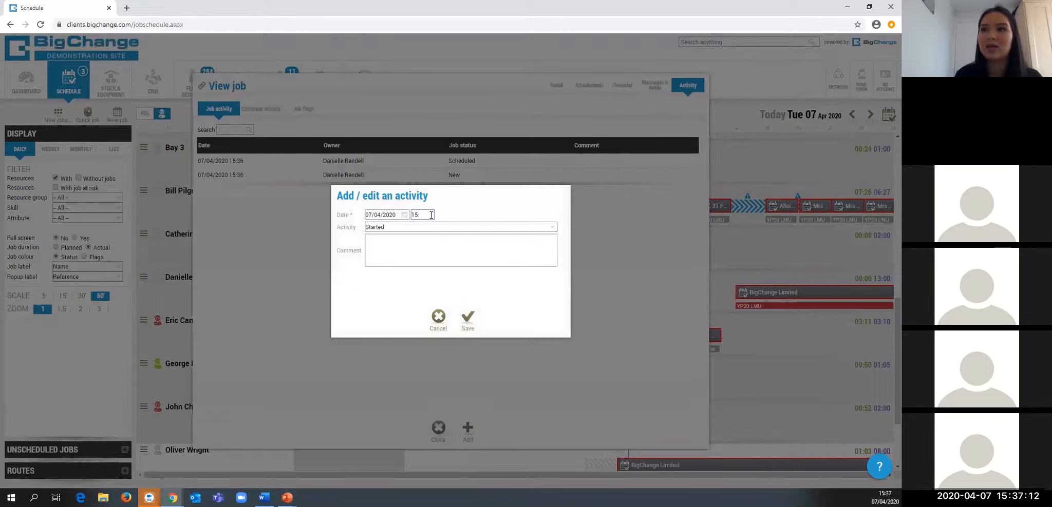
text(00)
key(ctrl+a)
text(13:00)
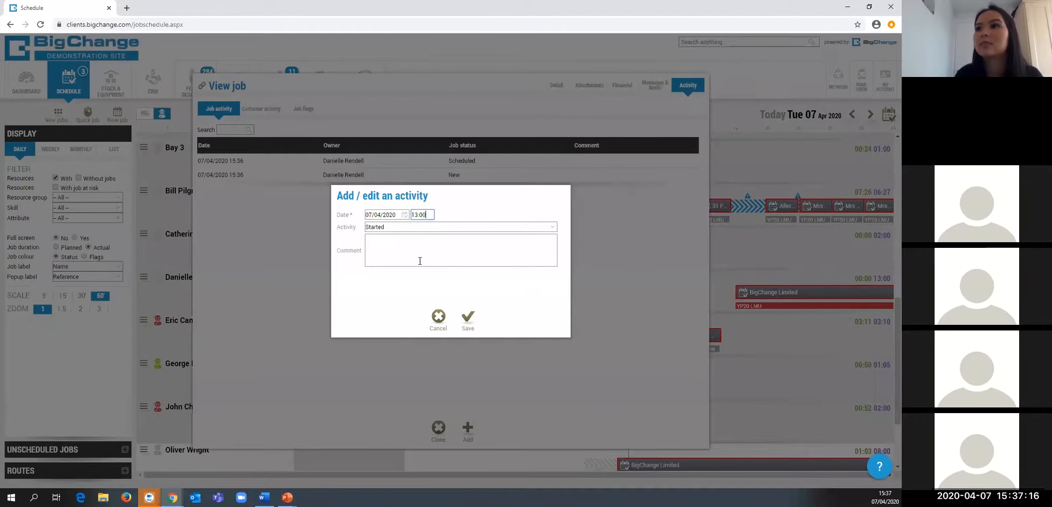
click(468, 318)
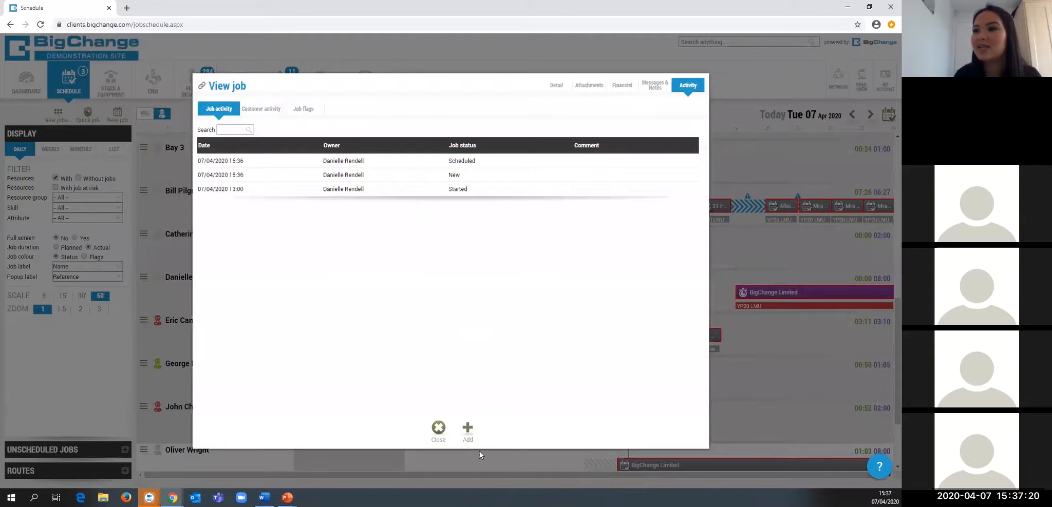
Step: Add a Completed with issues activity to the job with the comment No Access
click(467, 432)
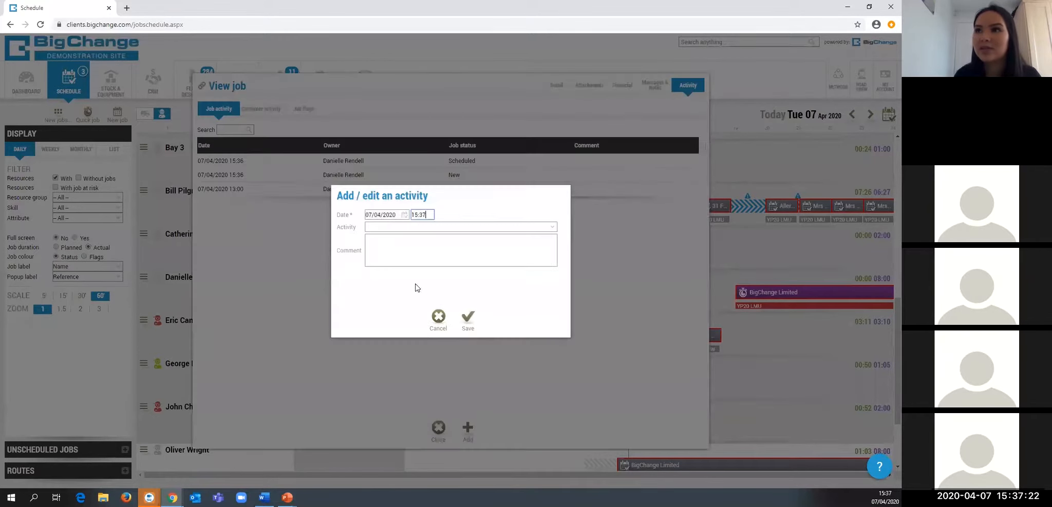
click(386, 227)
click(385, 272)
click(387, 239)
click(388, 263)
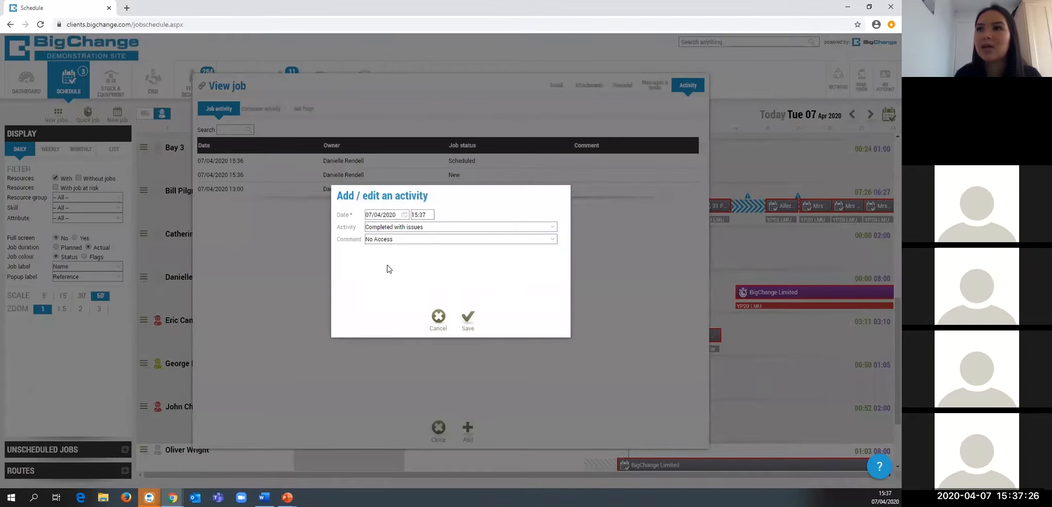
click(468, 322)
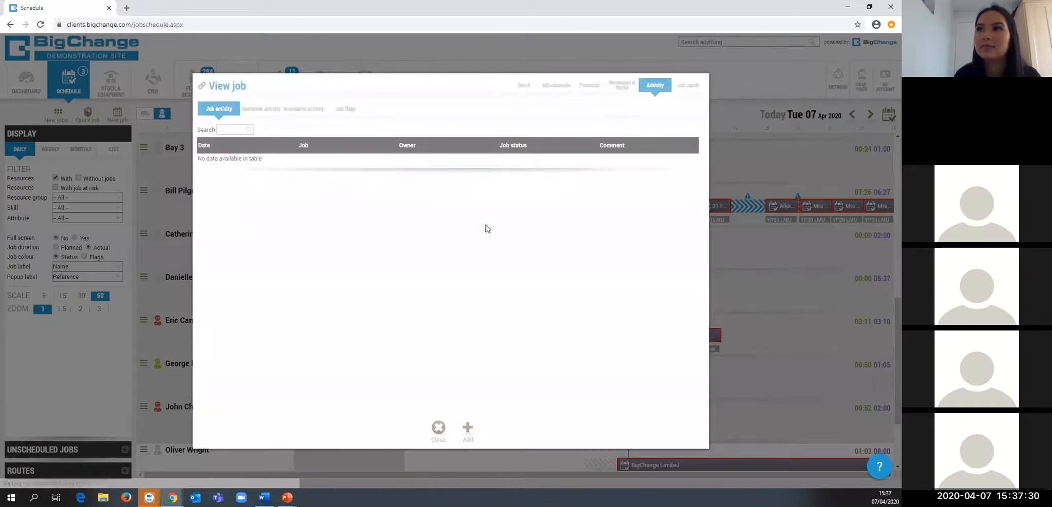
Step: Examine the job group's list of jobs and its activity log, then save and close the group
click(518, 88)
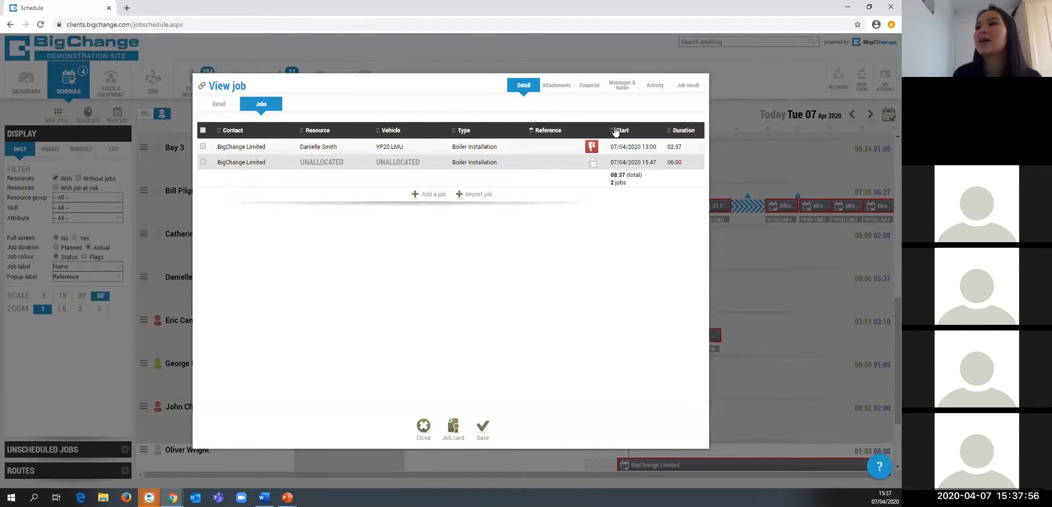
click(660, 93)
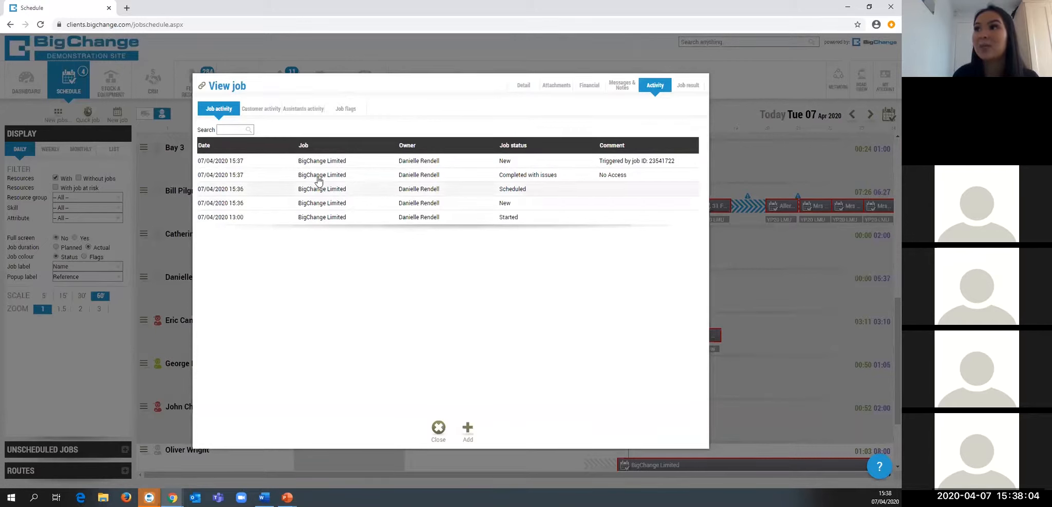
double_click(594, 175)
key(Escape)
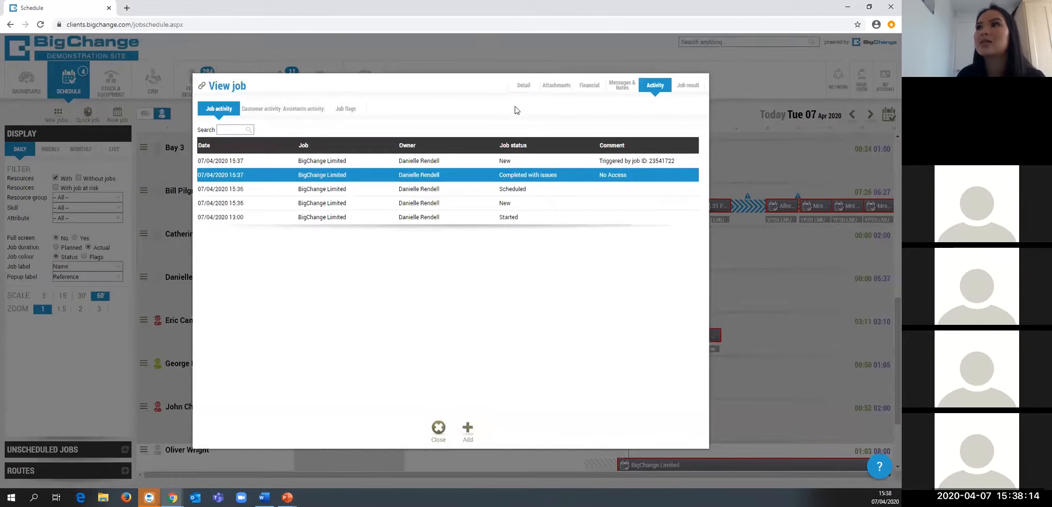
click(517, 88)
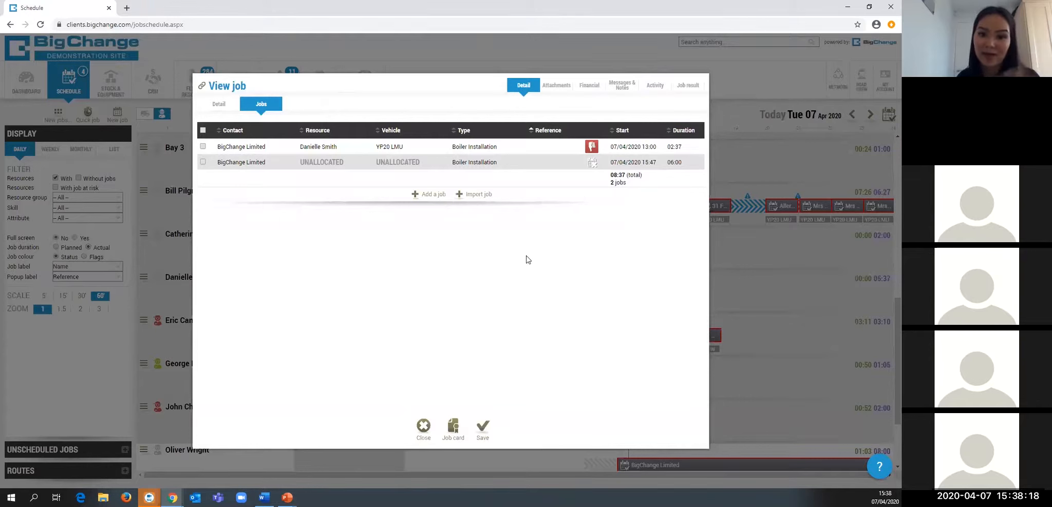
click(484, 429)
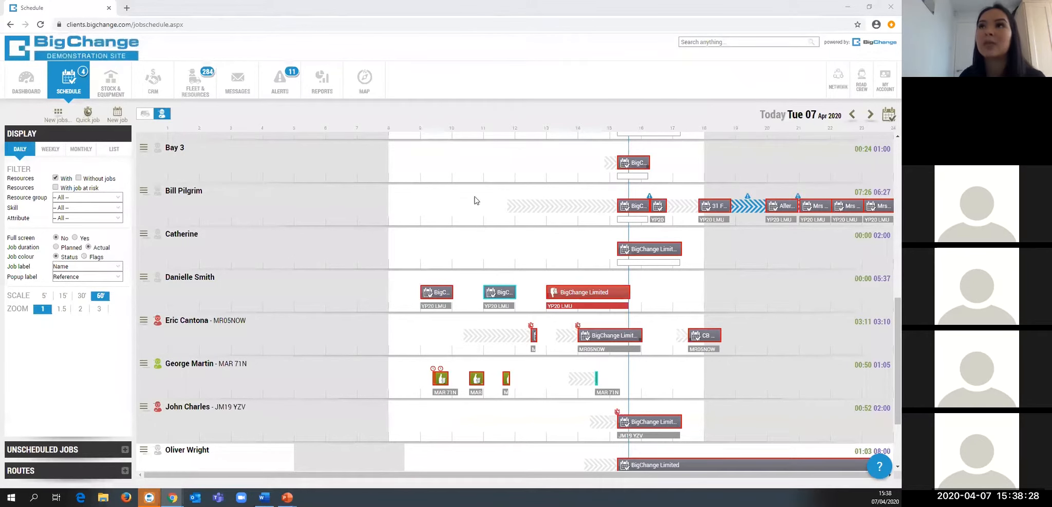
Step: Display jobs on the live map and focus the map on the United Kingdom
click(361, 76)
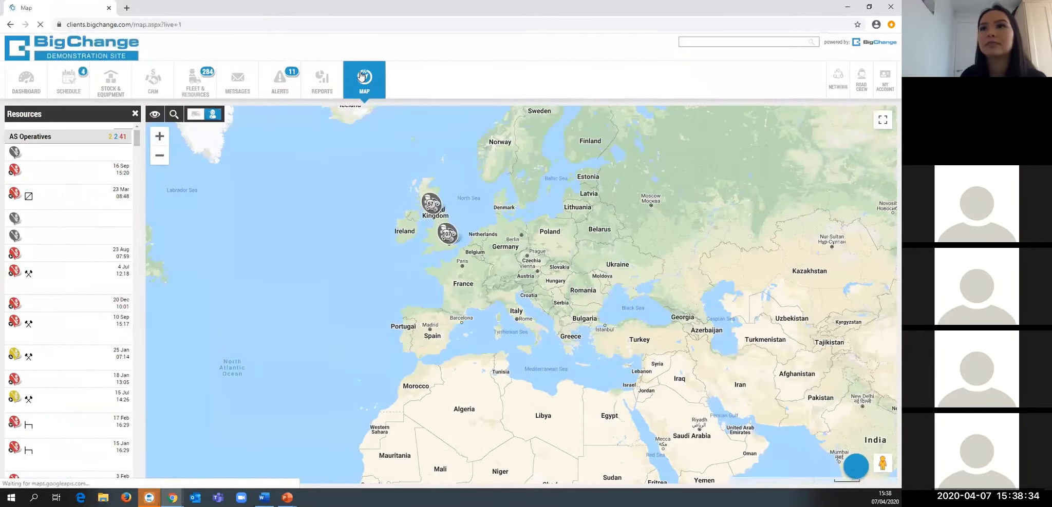
scroll(69, 289, down, 12)
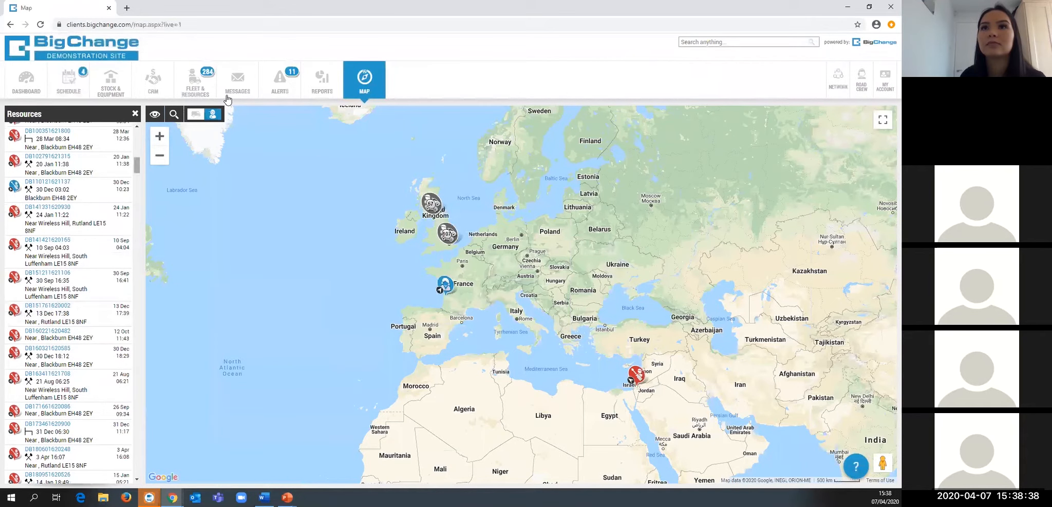
drag(137, 166, 136, 138)
click(155, 114)
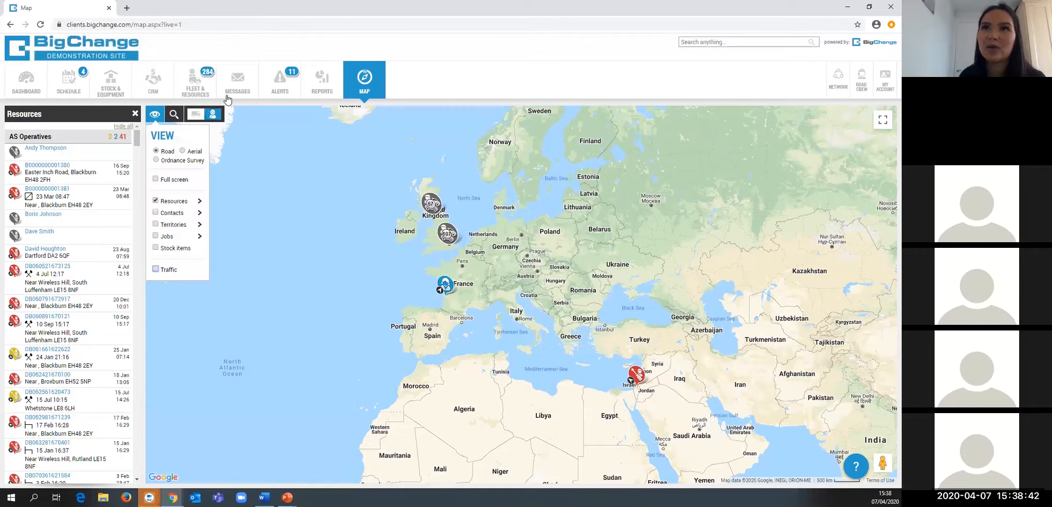
mouse_move(180, 236)
click(155, 235)
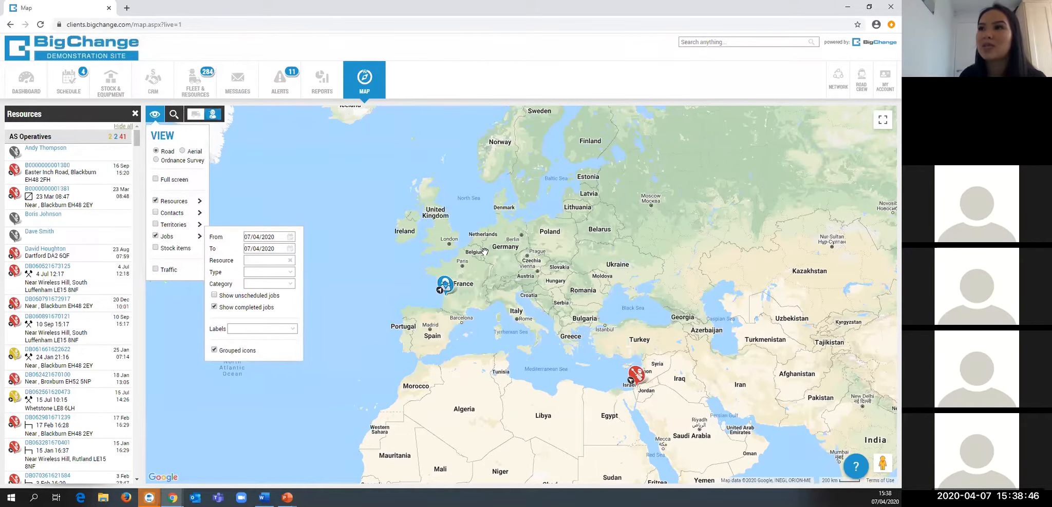
scroll(488, 244, up, 2)
drag(368, 158, 441, 271)
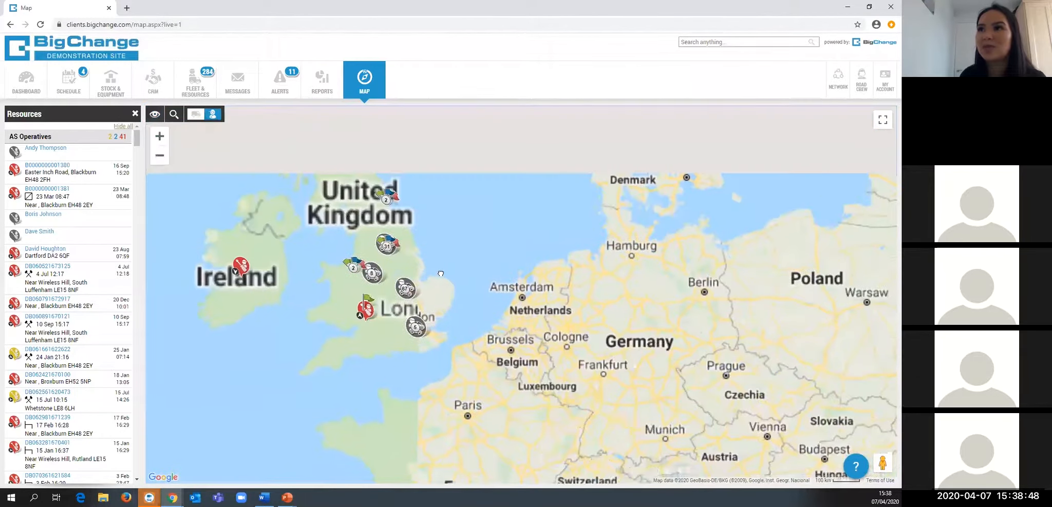
scroll(440, 249, up, 1)
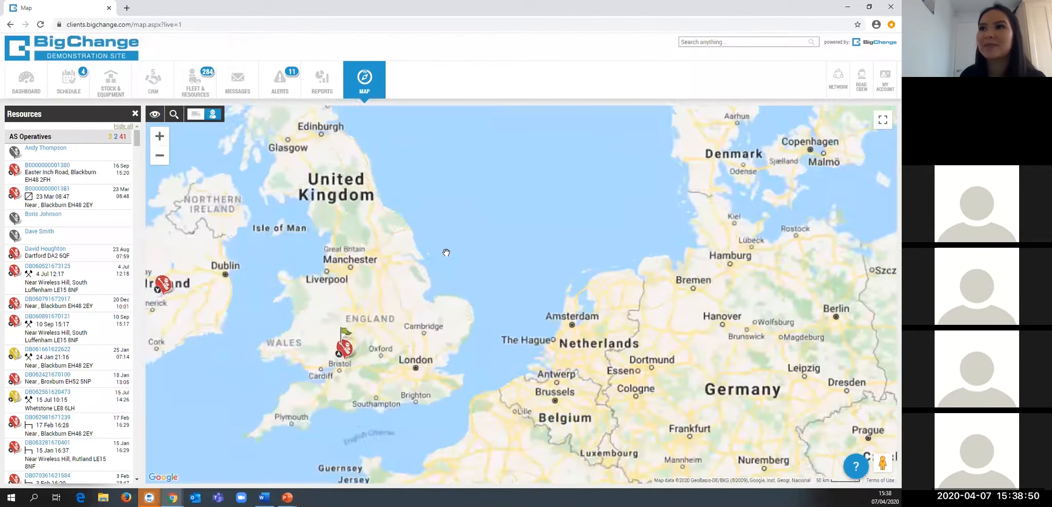
drag(431, 228, 528, 215)
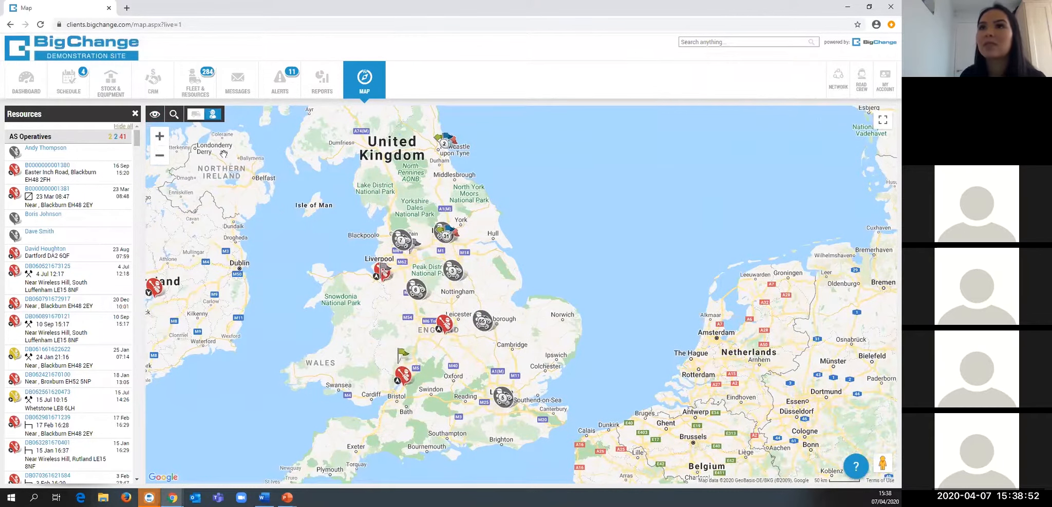
Step: Set the start date of the map's job filter to 31/03/2020
click(155, 115)
mouse_move(190, 237)
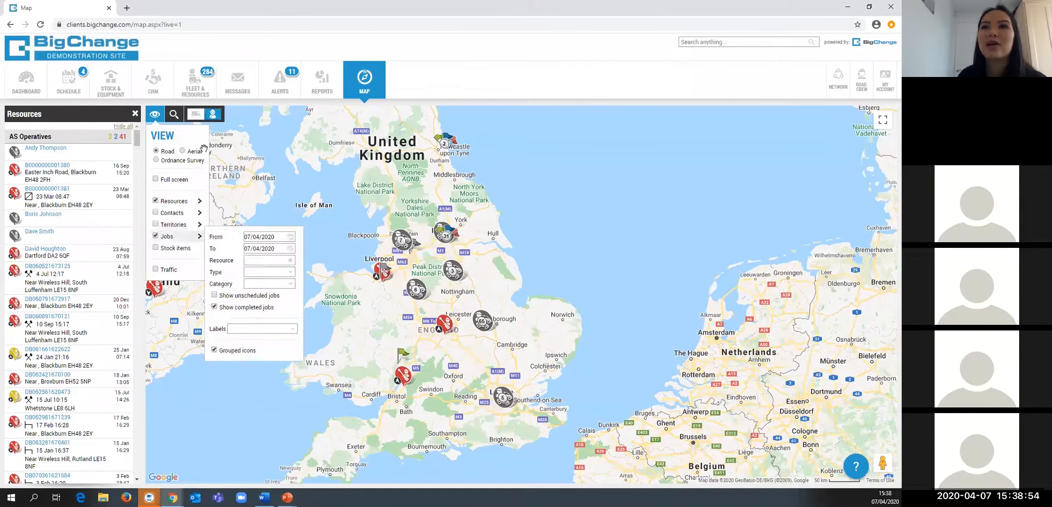
click(257, 249)
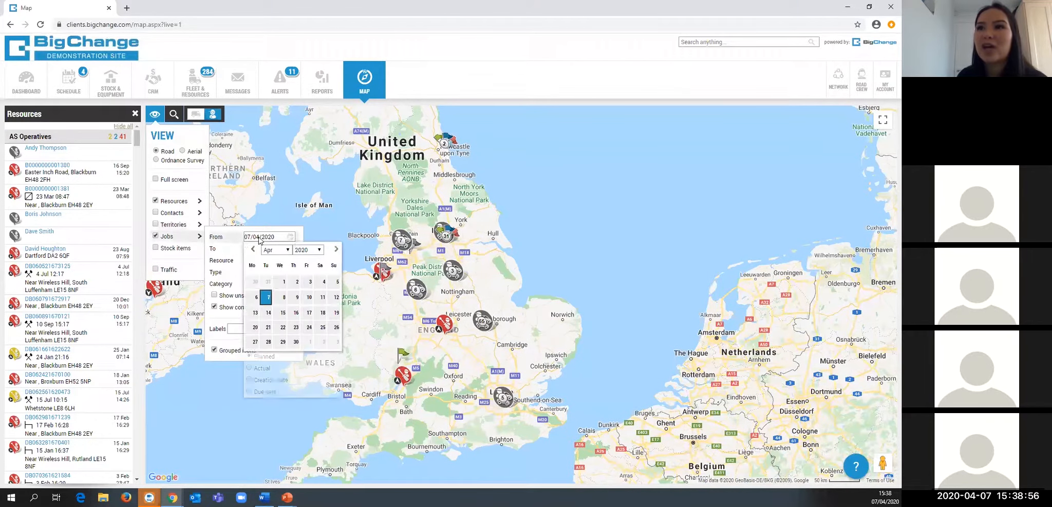
click(266, 282)
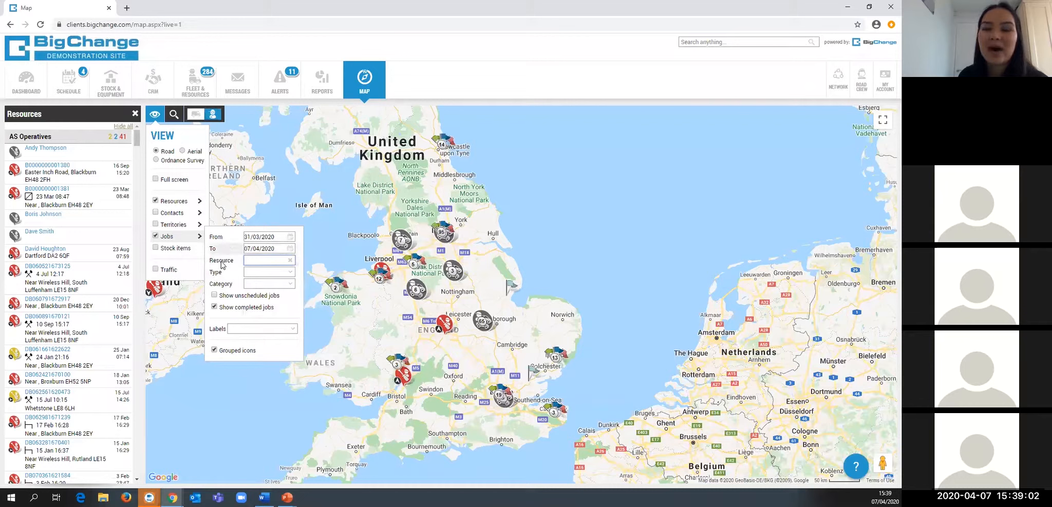
Step: Examine the type and category options available for filtering jobs on the map
click(252, 274)
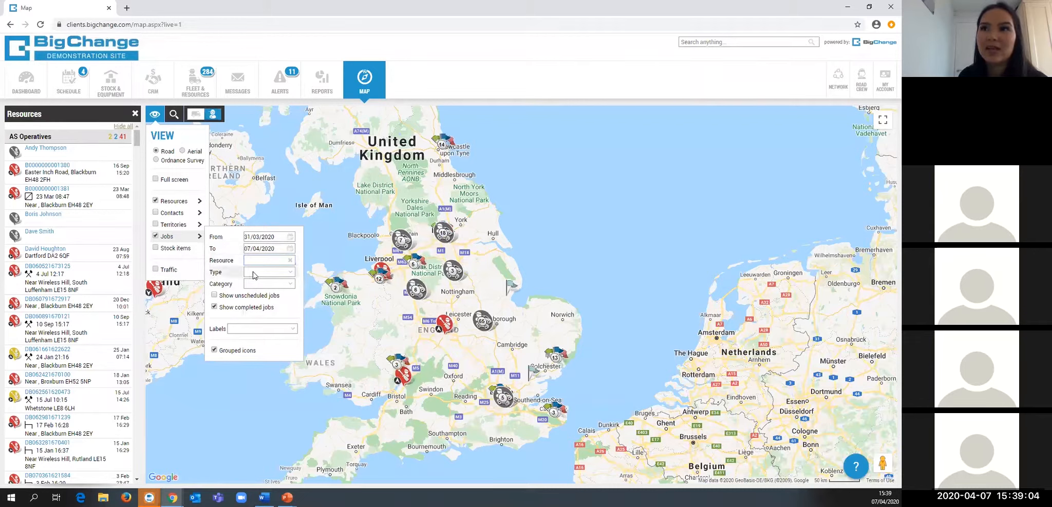
click(233, 273)
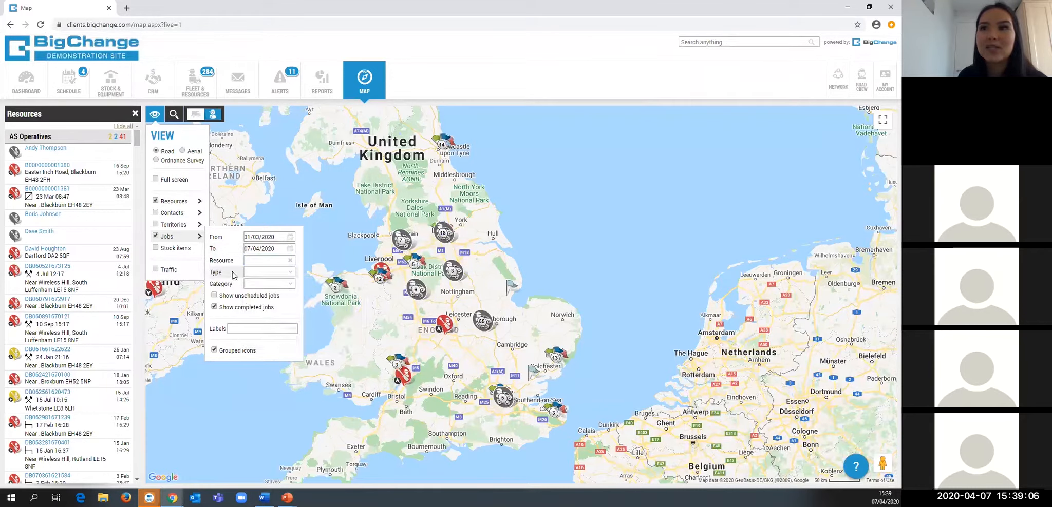
click(290, 284)
scroll(274, 343, down, 3)
scroll(274, 341, up, 3)
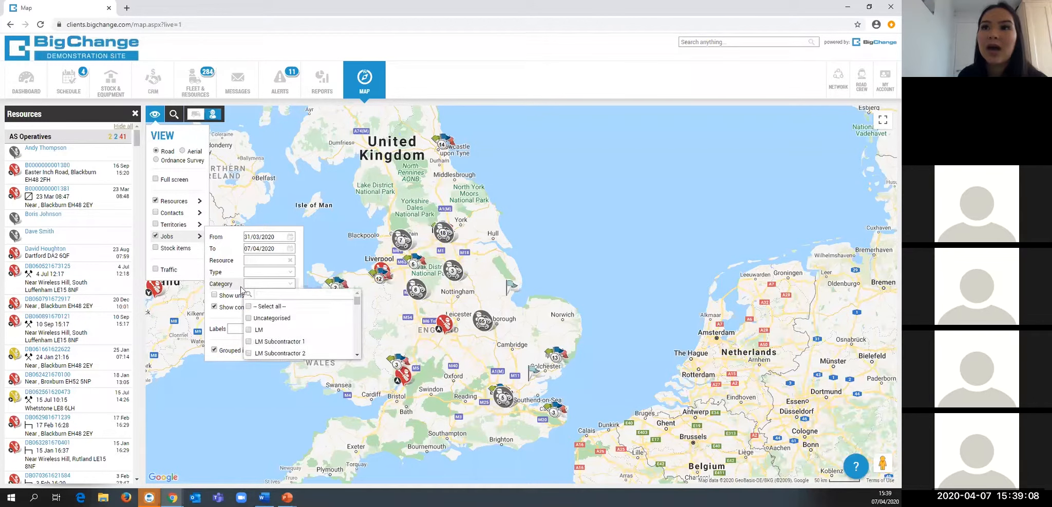
click(238, 285)
Step: Include unscheduled jobs on the map and exclude completed jobs
click(214, 307)
click(214, 307)
click(215, 296)
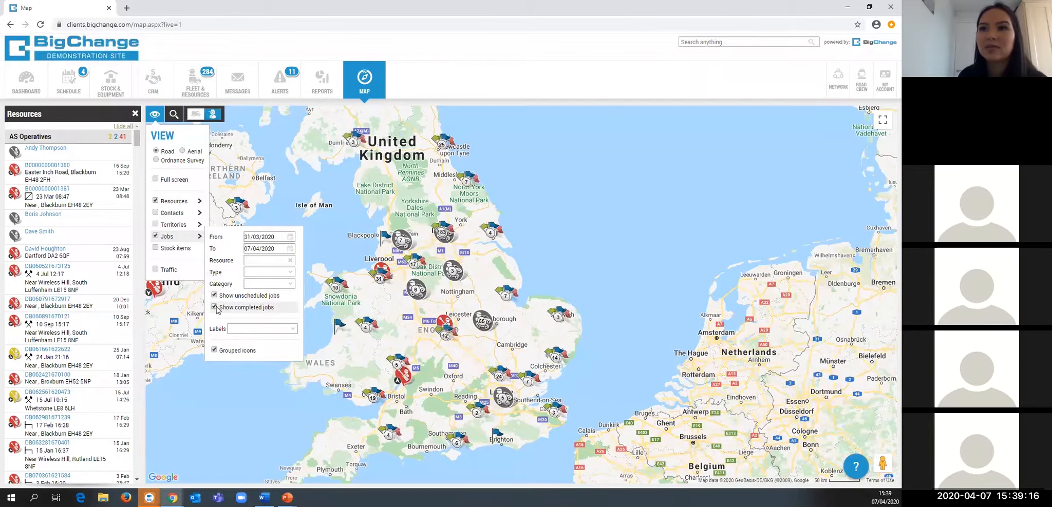
click(215, 307)
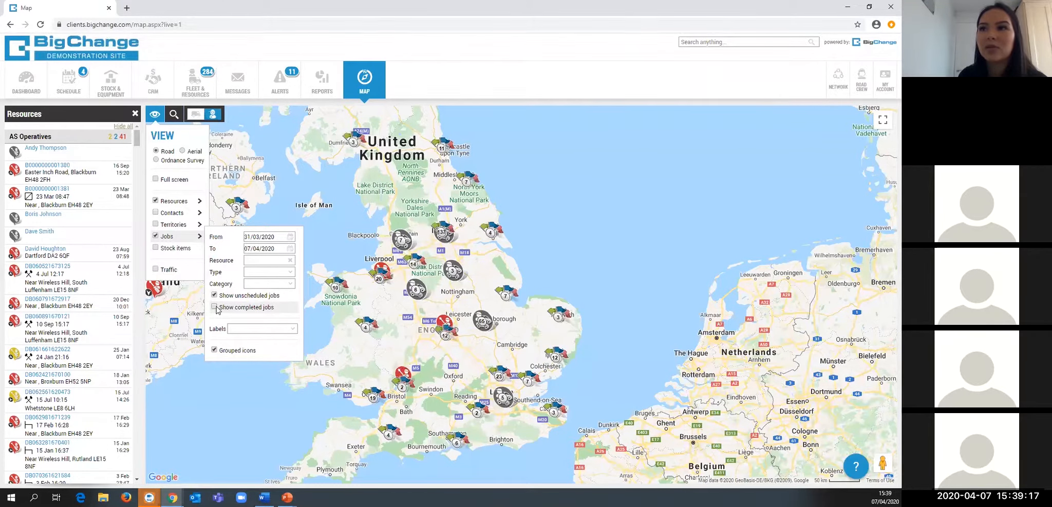
Step: Turn off grouped icons so each job is shown on the map with its own flag
click(214, 351)
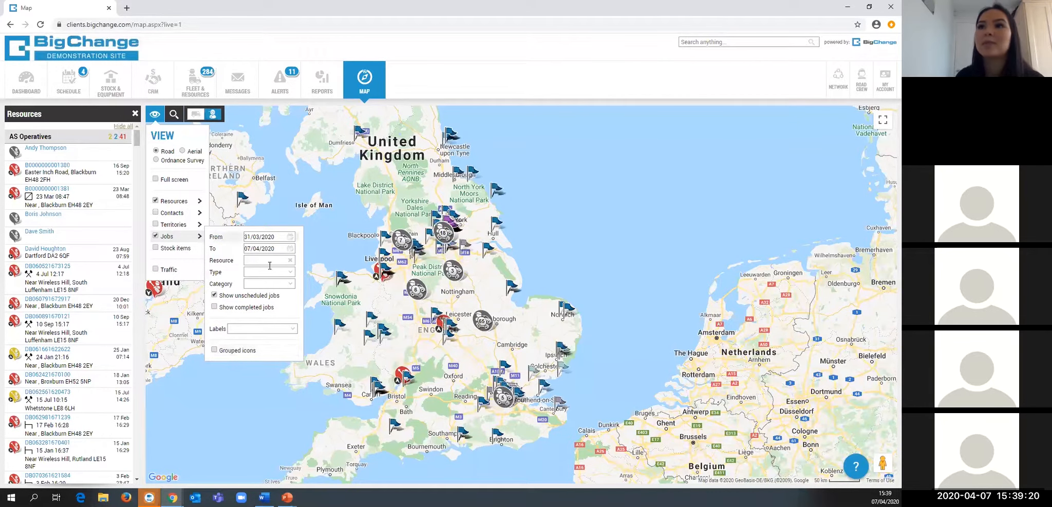
click(215, 351)
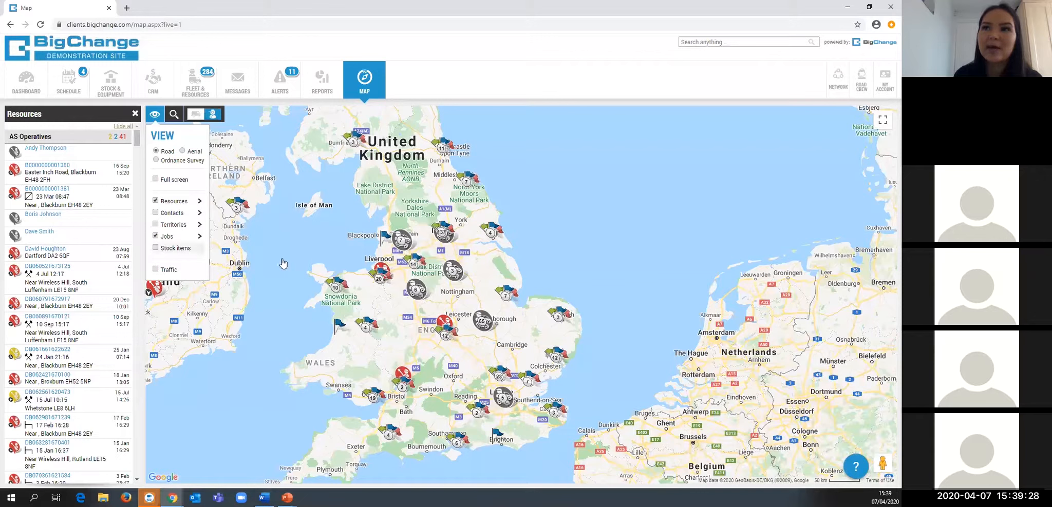
mouse_move(190, 237)
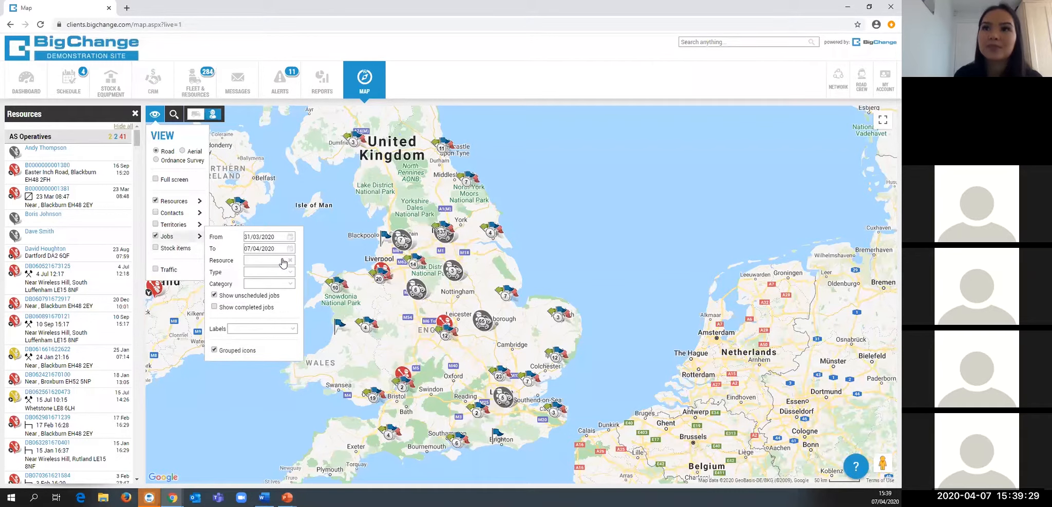
click(214, 350)
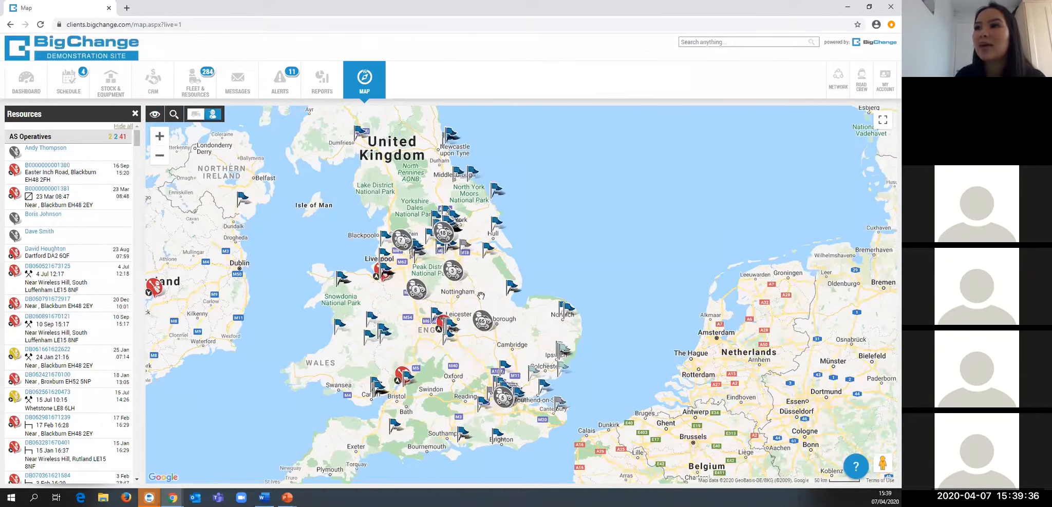
Step: Open the details of the unscheduled Morris Limited AS Drain Jetting job flagged near Chester
scroll(480, 297, up, 1)
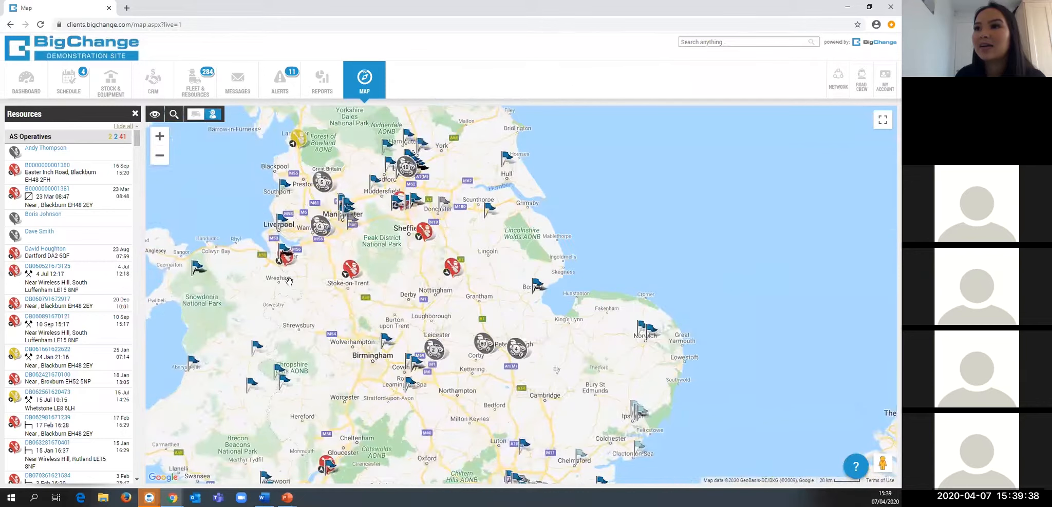
drag(290, 280, 320, 309)
scroll(320, 309, up, 1)
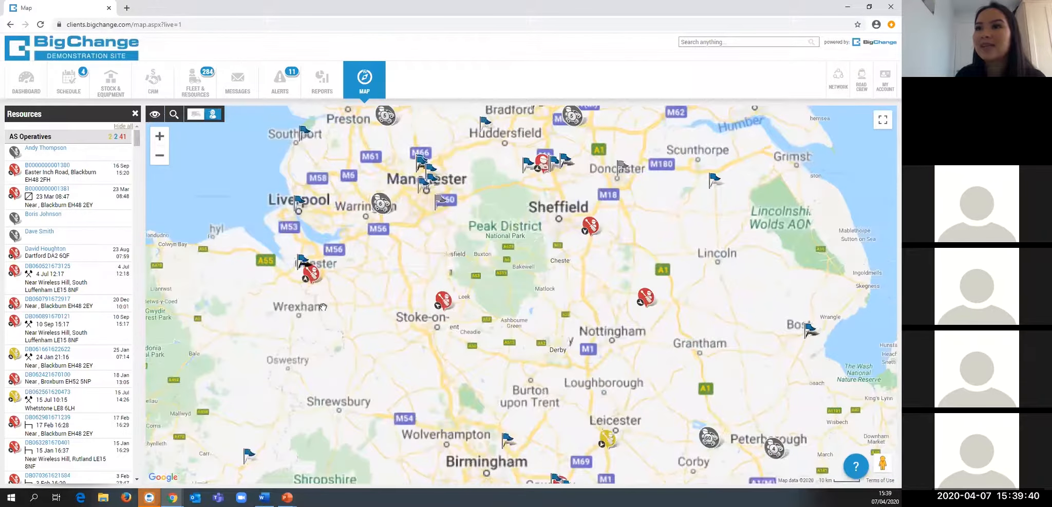
scroll(296, 252, up, 1)
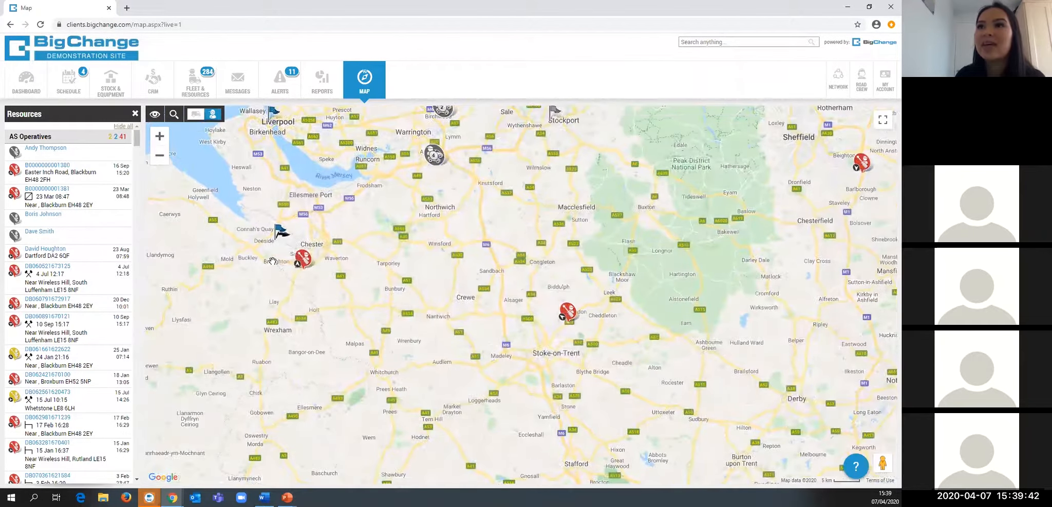
click(280, 234)
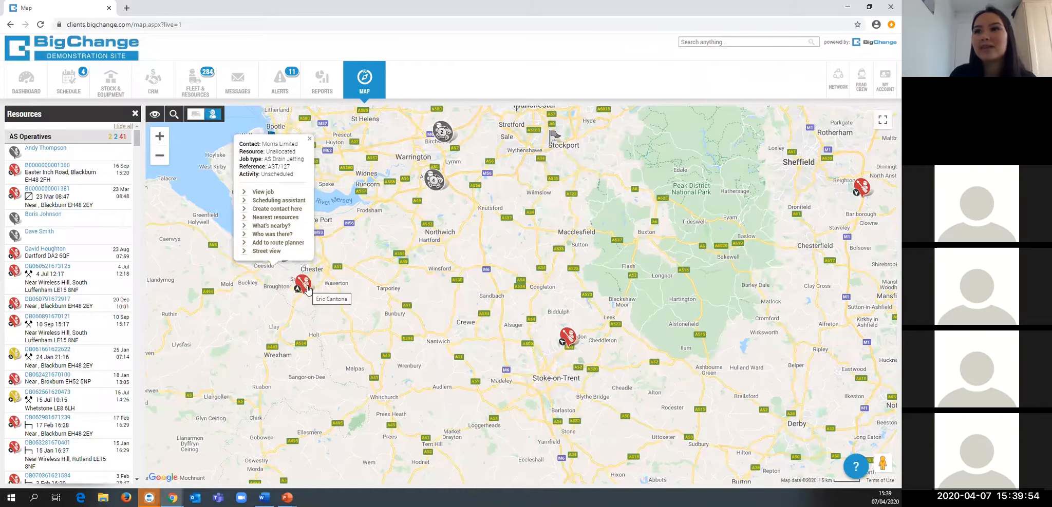
click(264, 192)
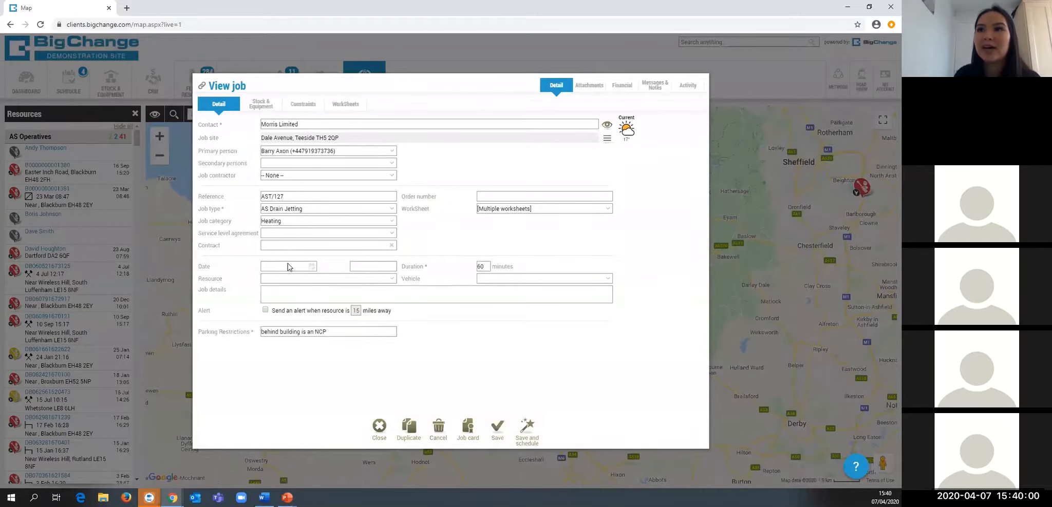
Step: Schedule the Morris Limited job for 07/04/2020 at 15:40
click(288, 267)
click(280, 309)
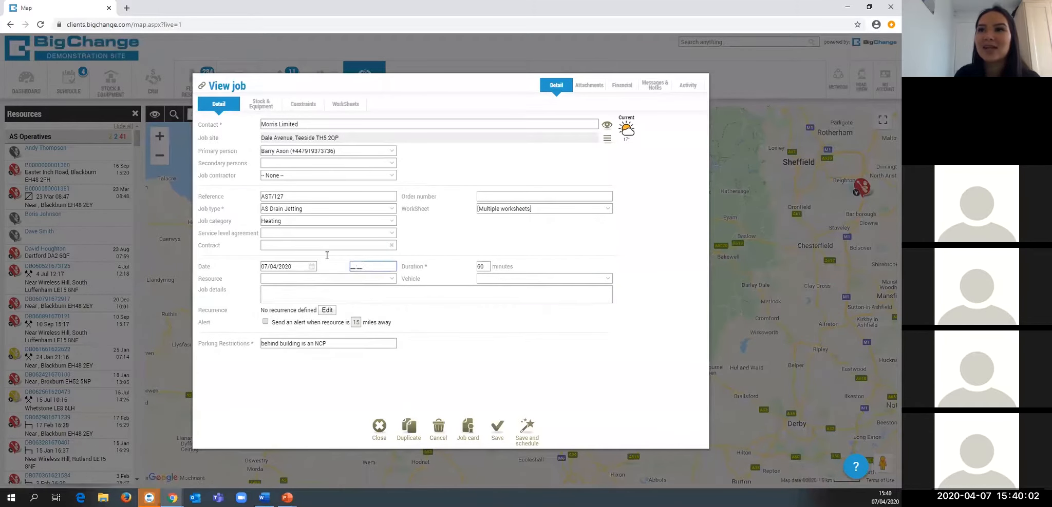
text(15:40)
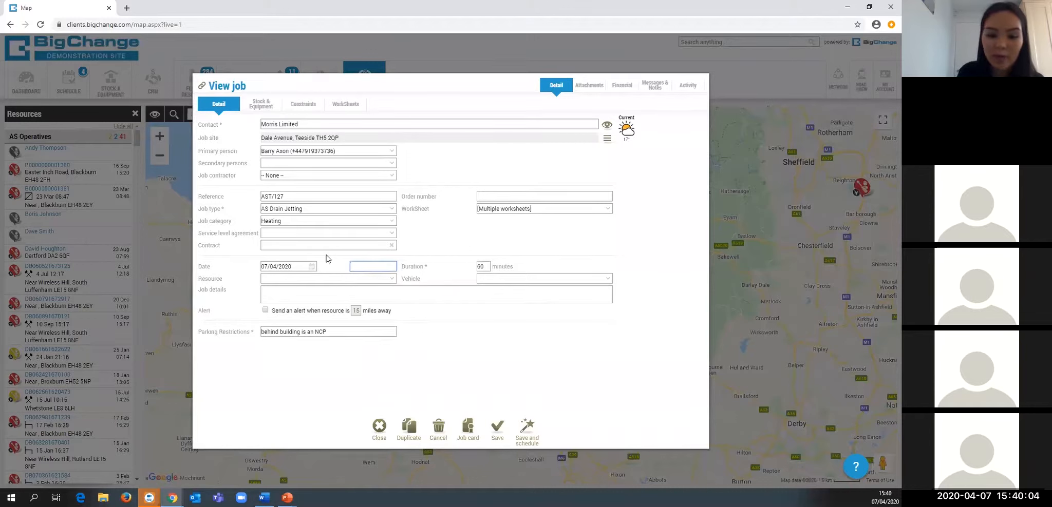
Step: Assign the job to the resource located near its flag and save it, accepting the scheduling warning
click(308, 279)
text(eric)
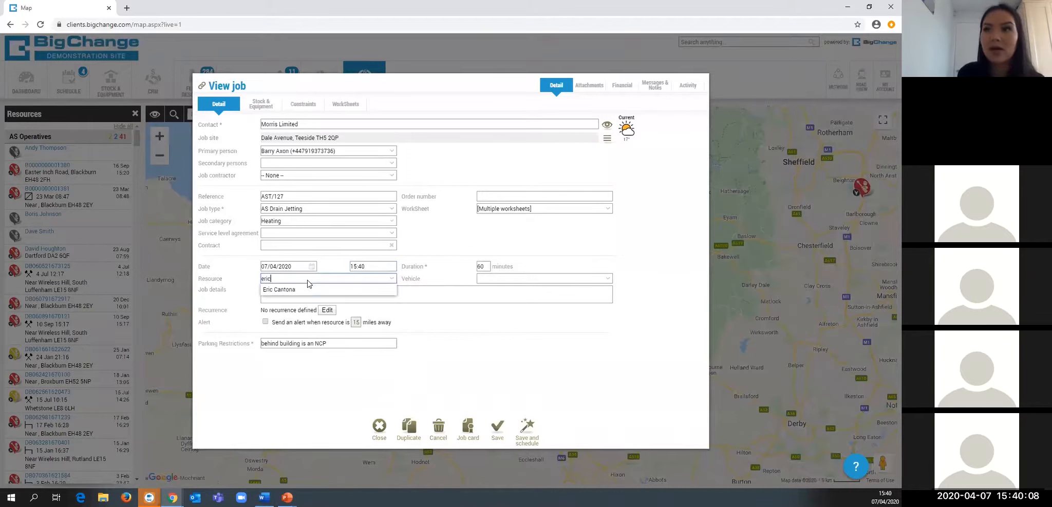
click(313, 290)
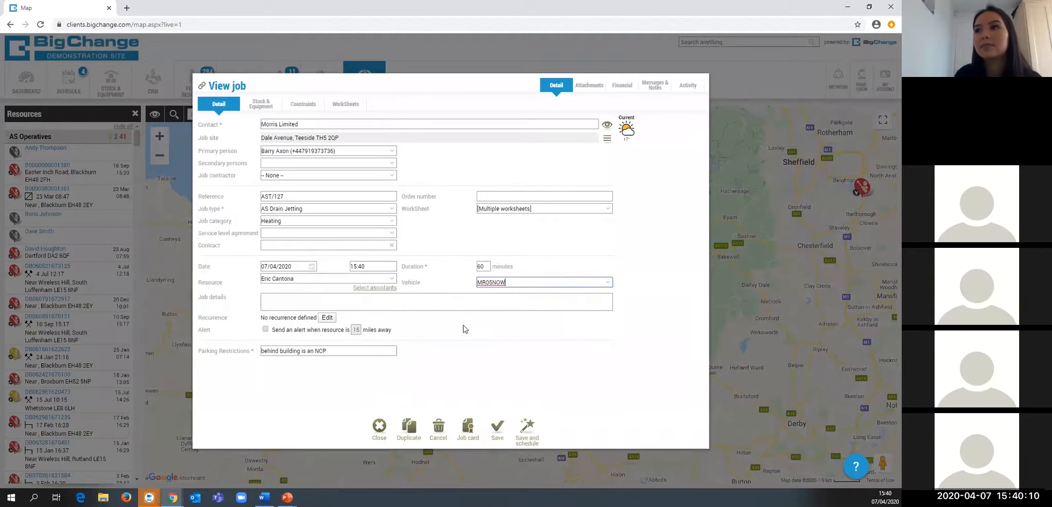
click(497, 430)
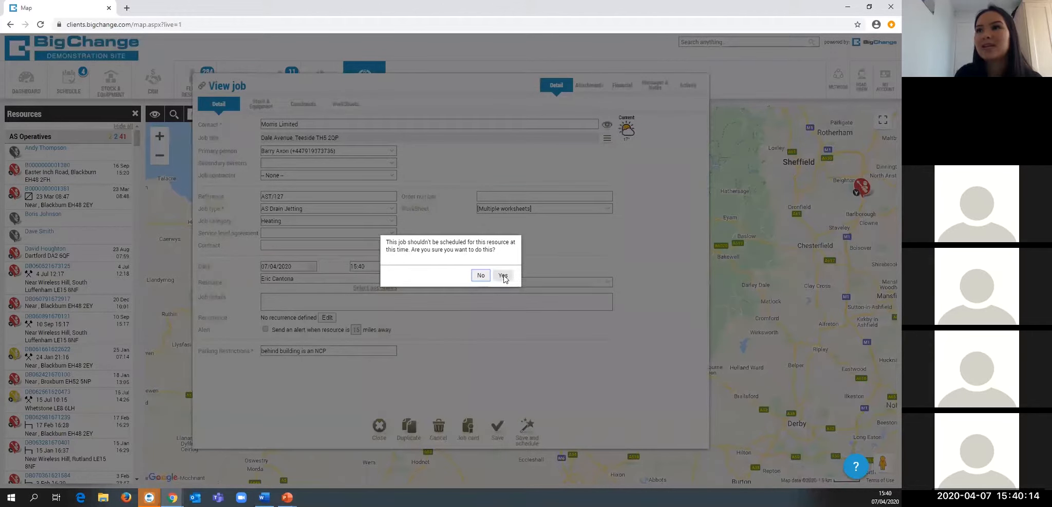
click(501, 276)
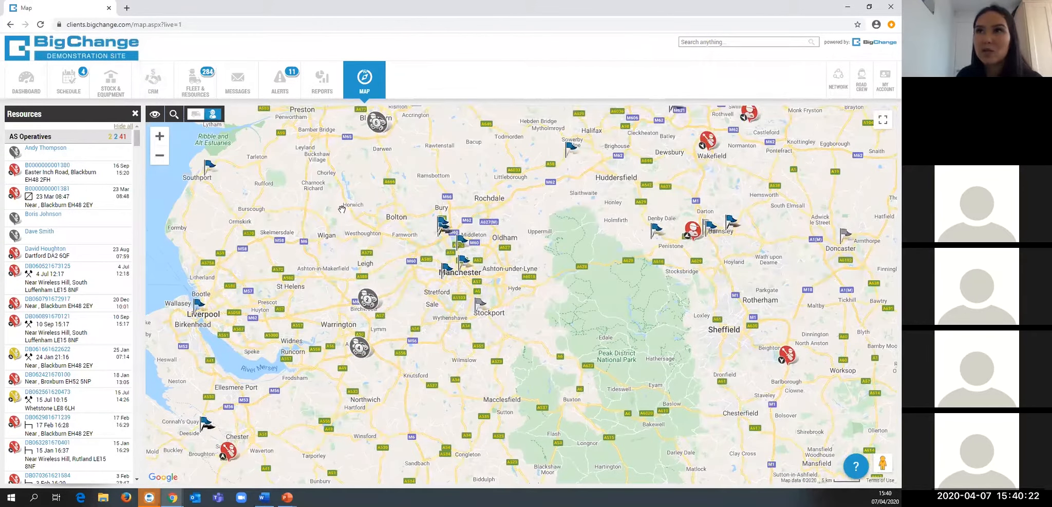
drag(263, 216, 326, 285)
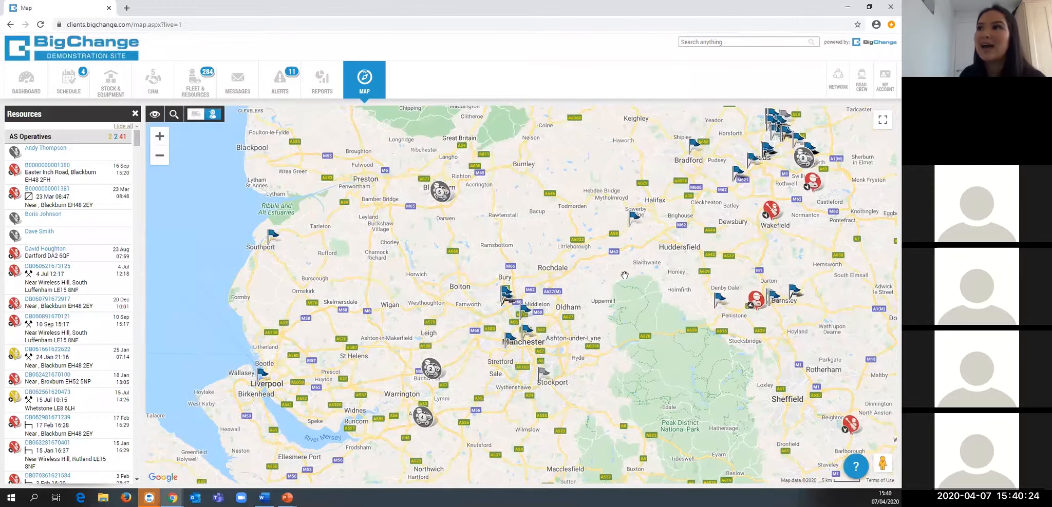
scroll(626, 276, down, 1)
drag(623, 317, 487, 270)
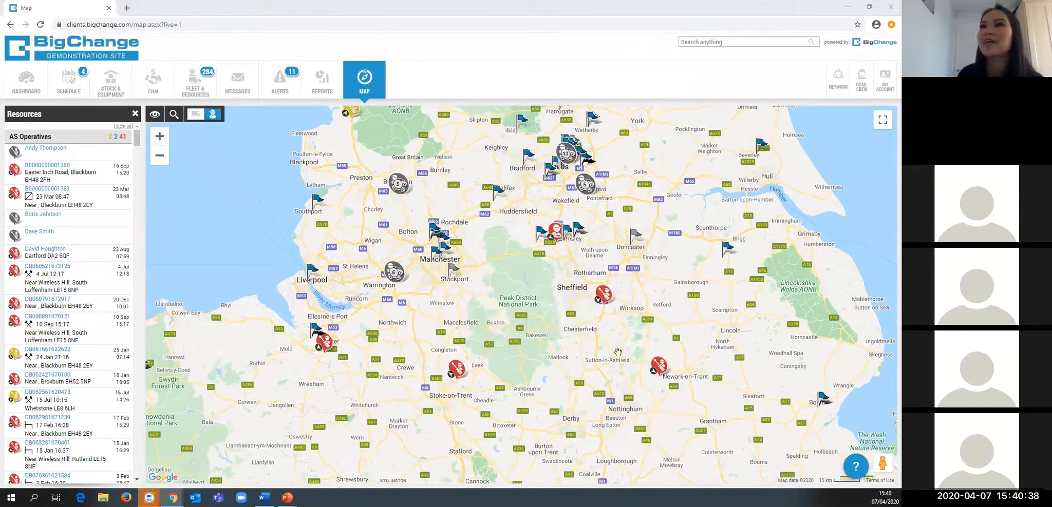
Step: Search the RoadCrew Help Centre for "icon" and open the BigChange Icons article
click(870, 87)
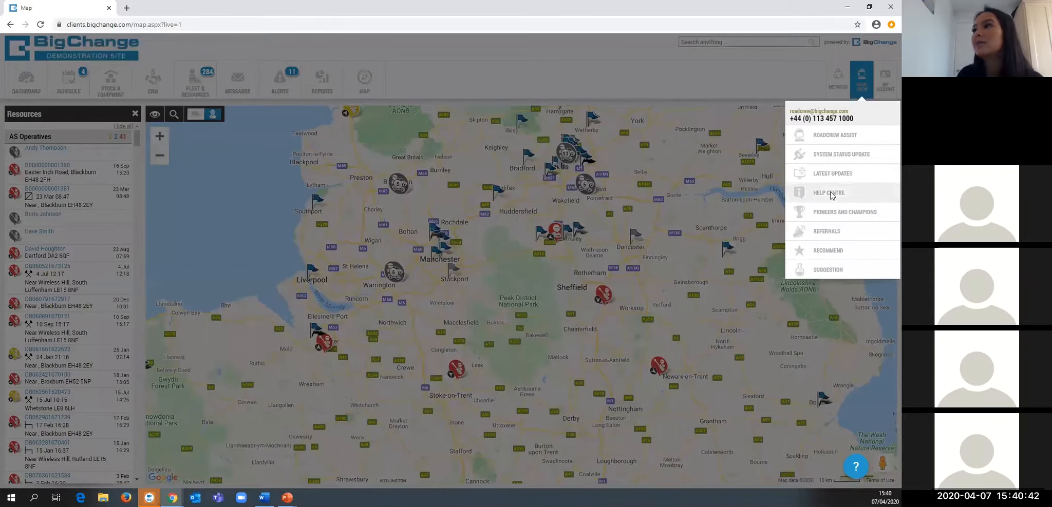
click(832, 194)
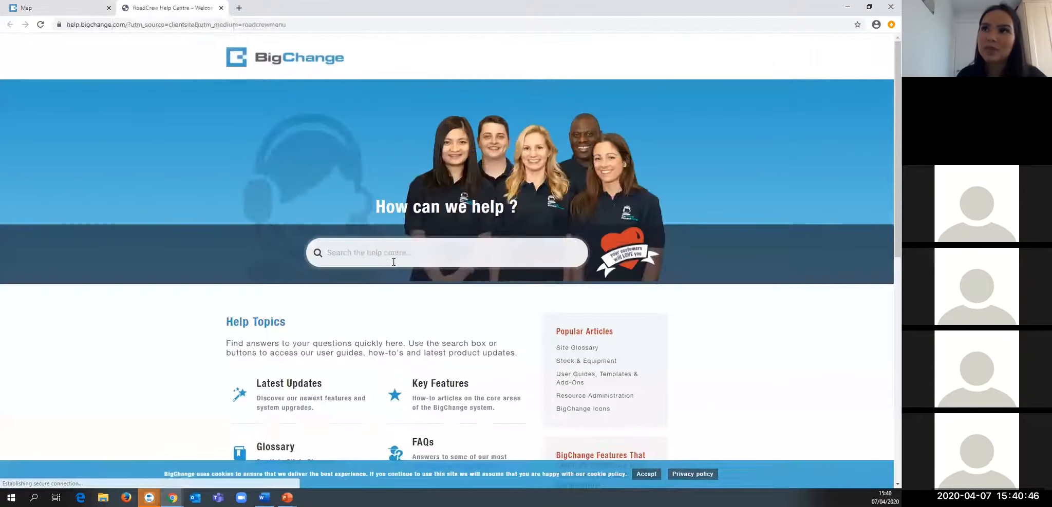
click(394, 262)
text(icon)
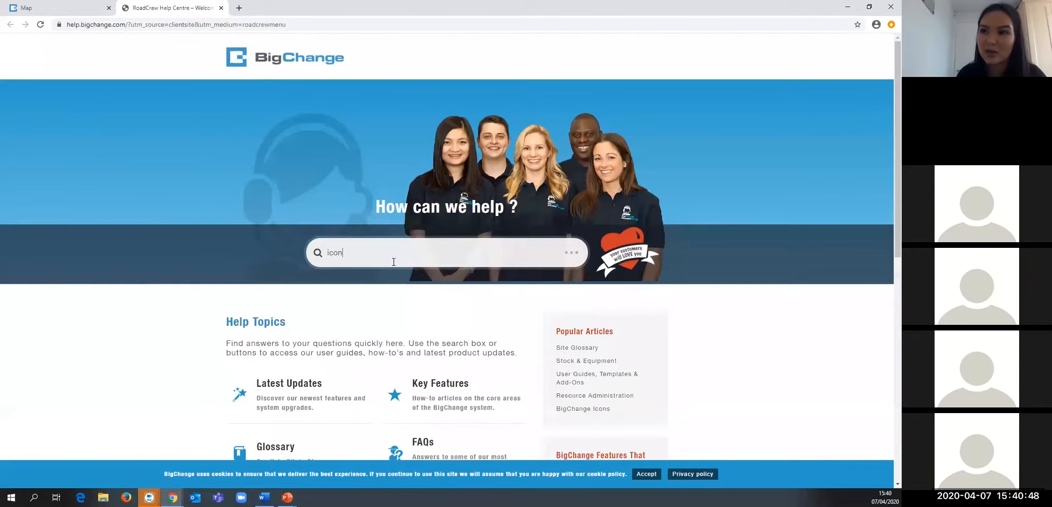
click(399, 322)
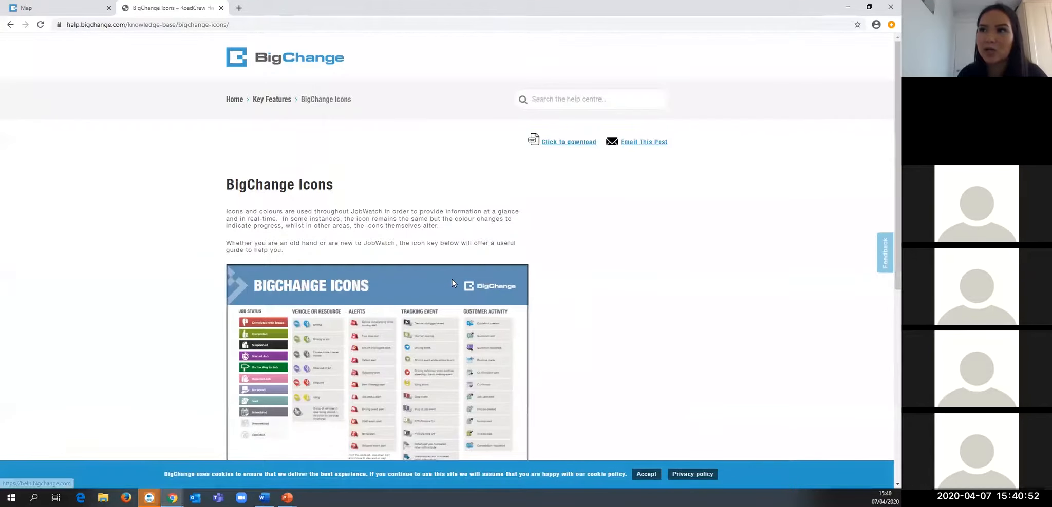
Step: Download the BigChange Activity Icons PDF and review its icon key
scroll(452, 283, down, 3)
click(325, 372)
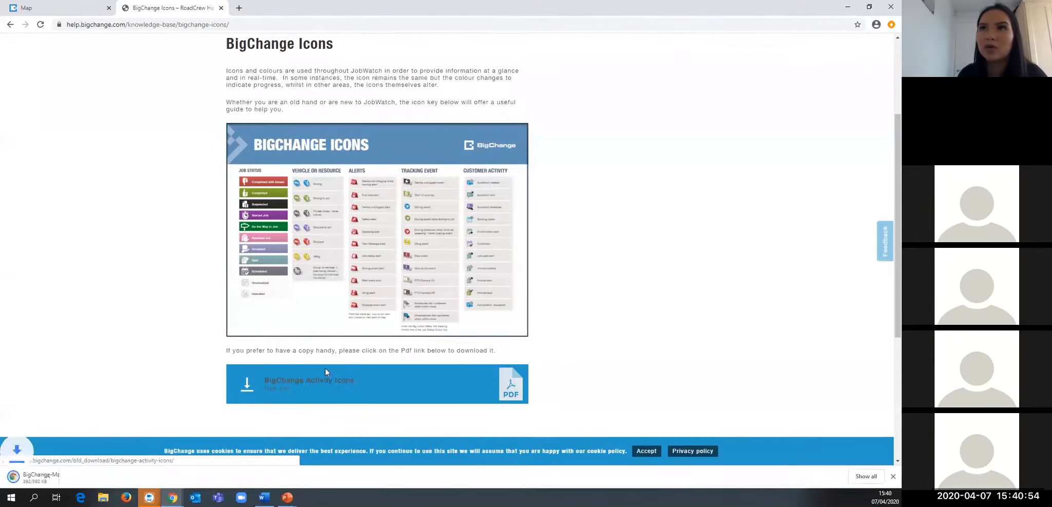
click(18, 475)
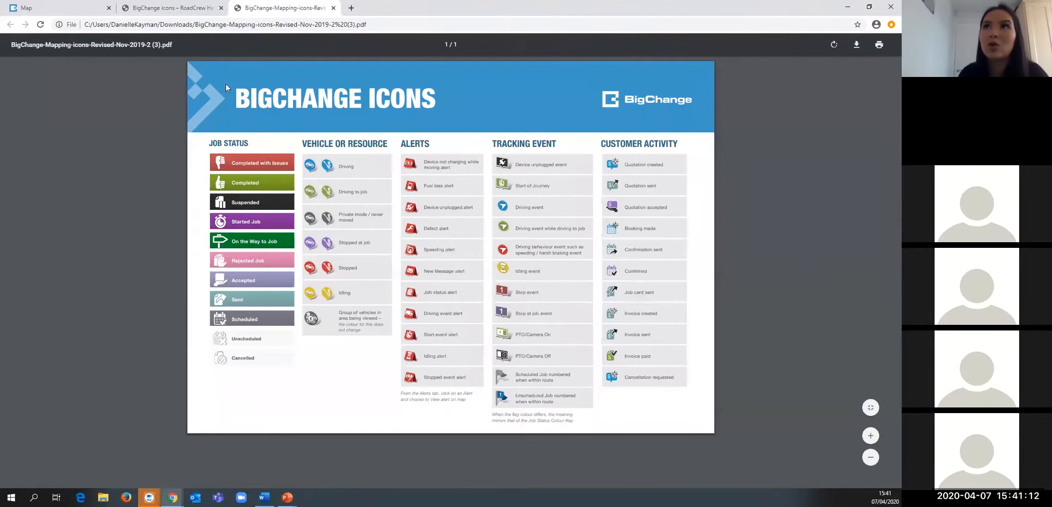
click(333, 9)
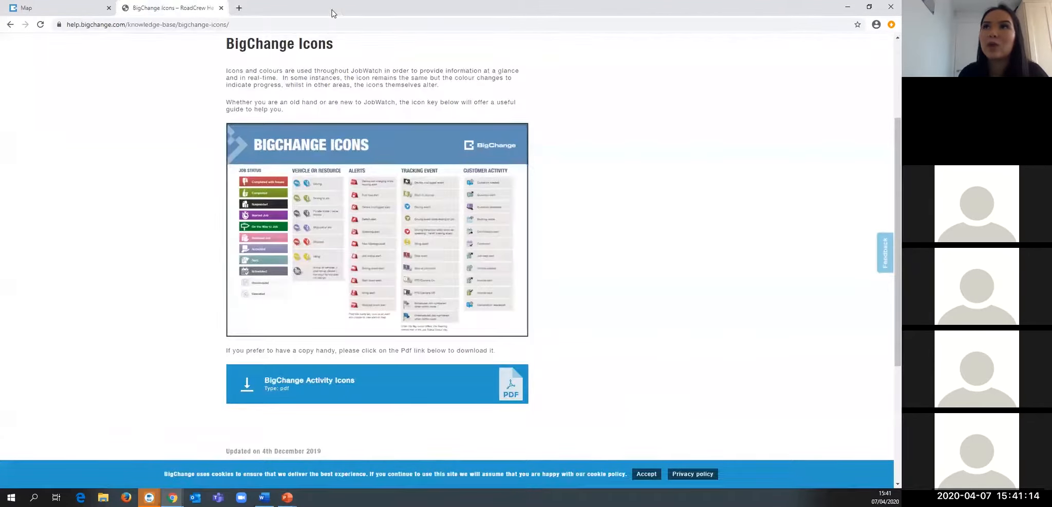
Step: Search the help centre for "automat" and open the Follow On Jobs – Custom Automation article
scroll(272, 149, up, 2)
click(556, 97)
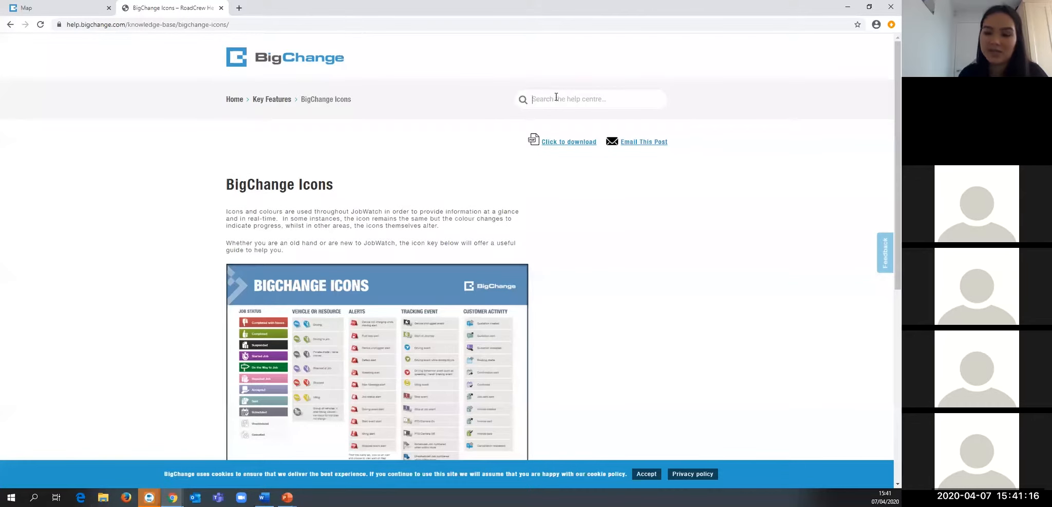
text(automat)
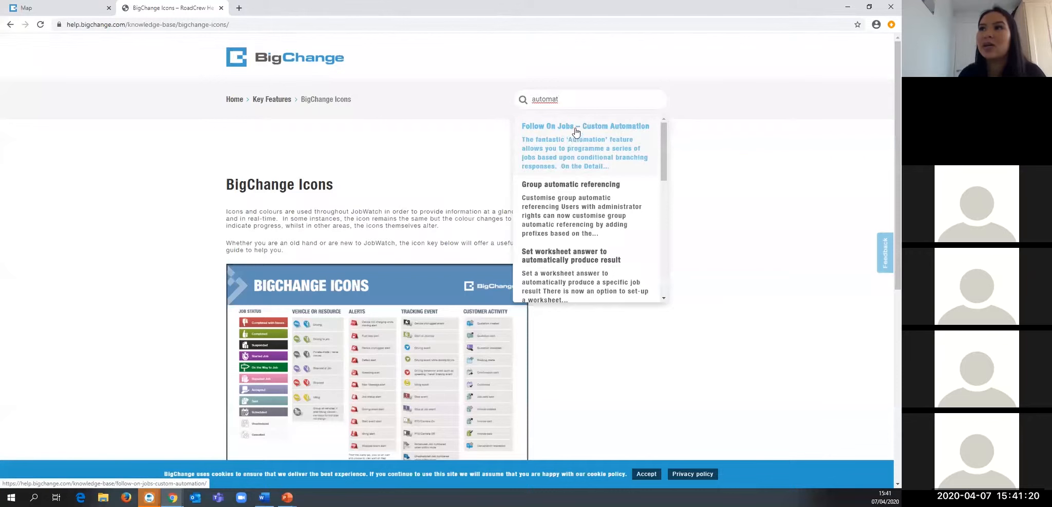
click(582, 141)
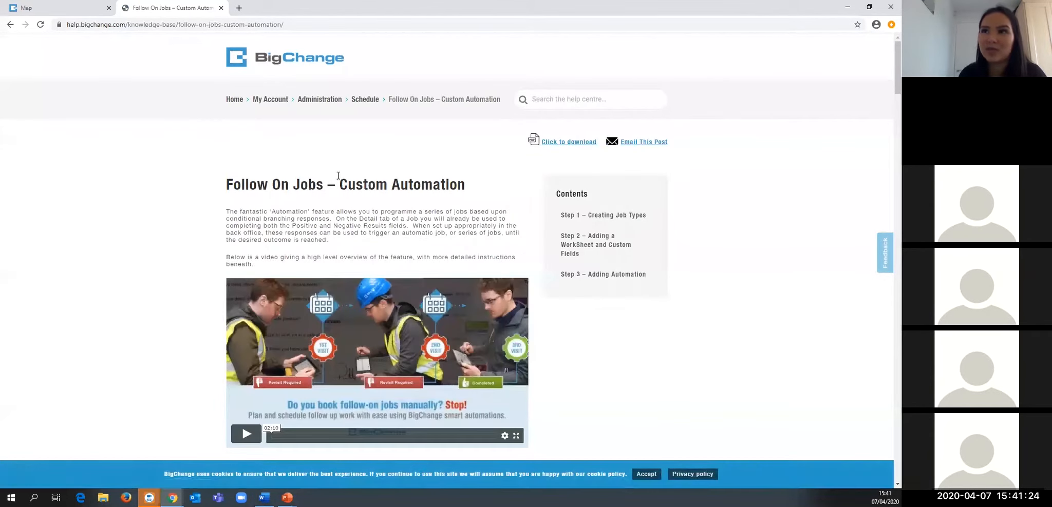
Step: Review the Custom Automation article's steps on job types, worksheets and automation field mapping, then return to the help centre search
scroll(354, 175, down, 3)
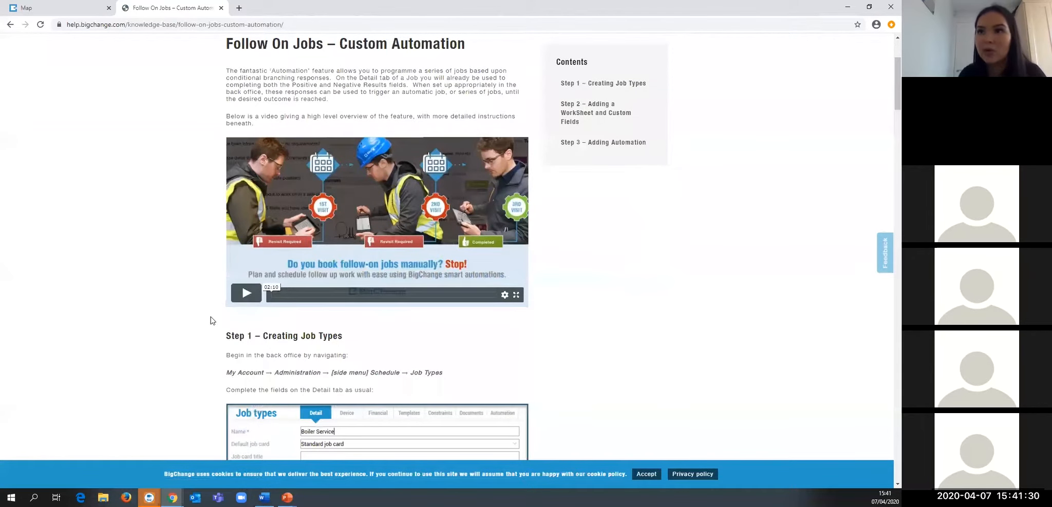
scroll(211, 321, down, 5)
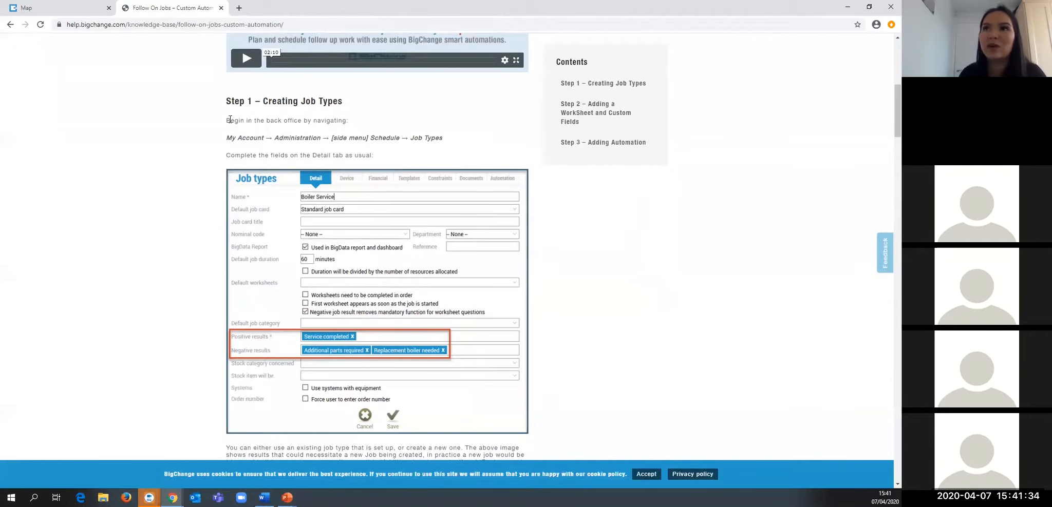
scroll(220, 274, down, 13)
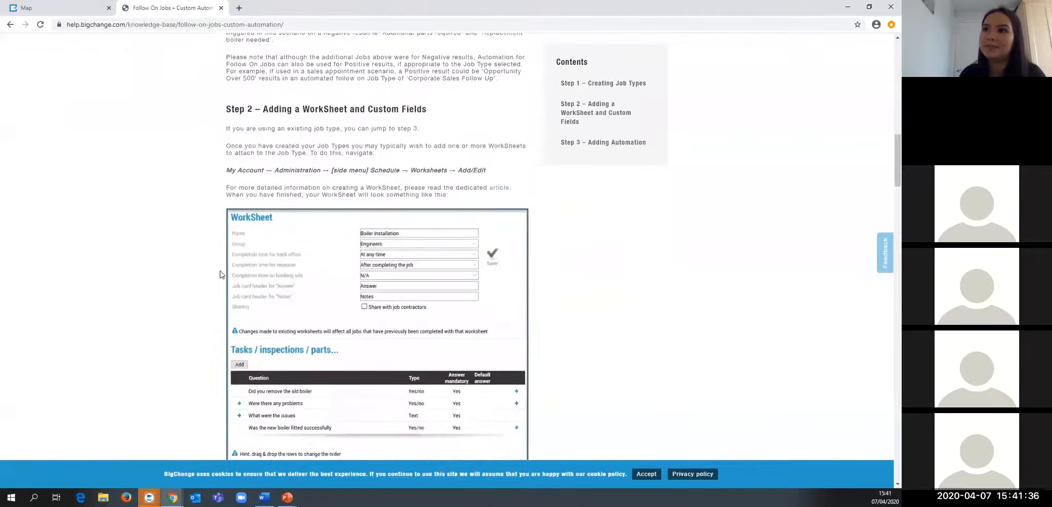
scroll(219, 274, down, 15)
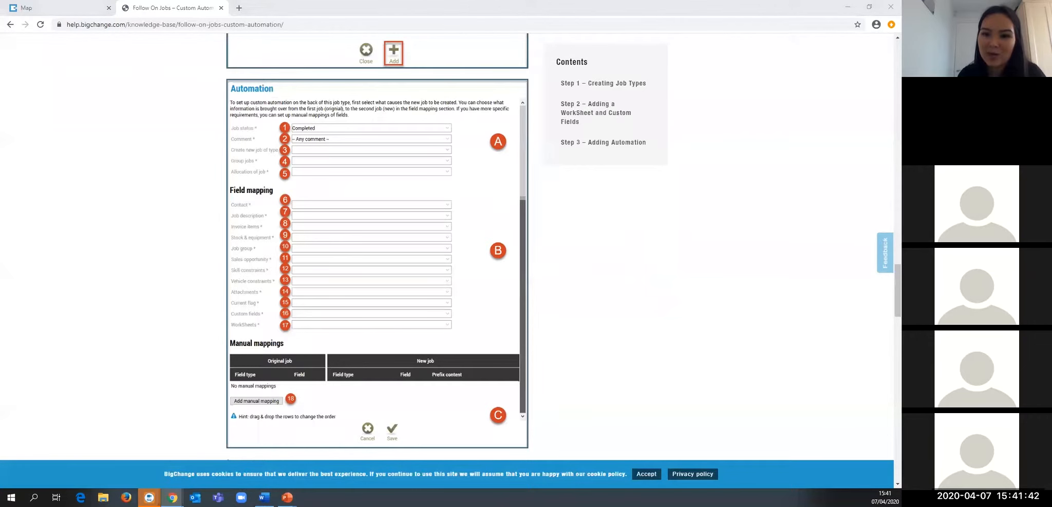
scroll(676, 299, up, 20)
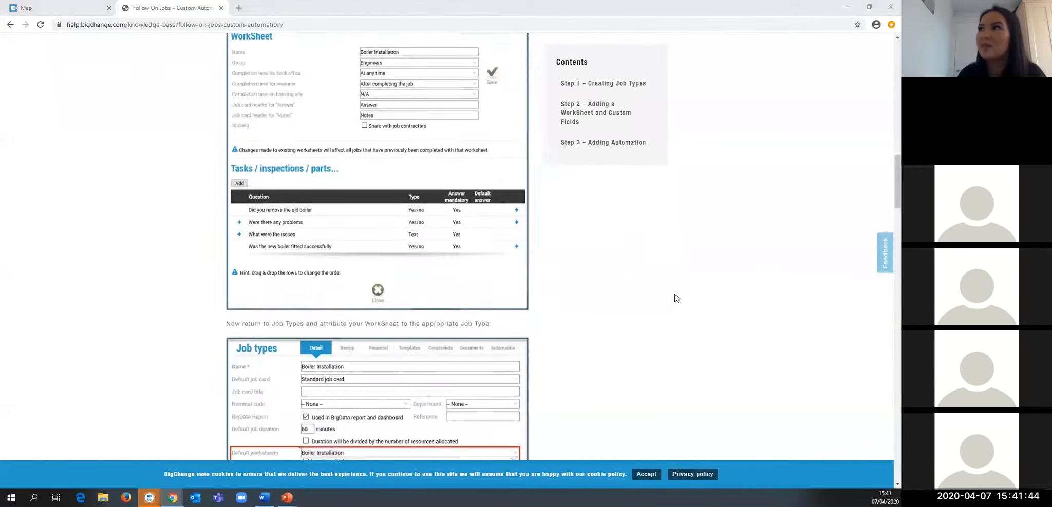
scroll(676, 298, up, 12)
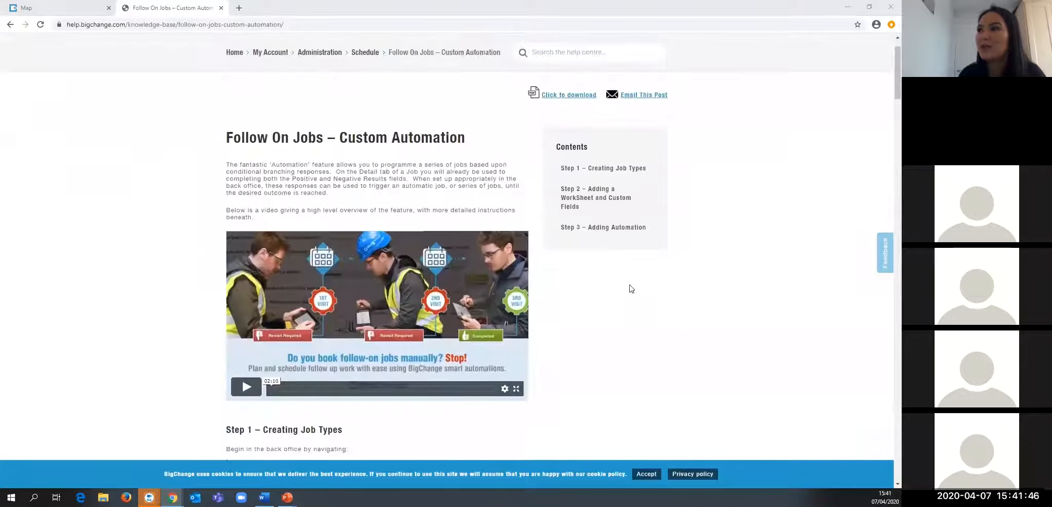
click(572, 96)
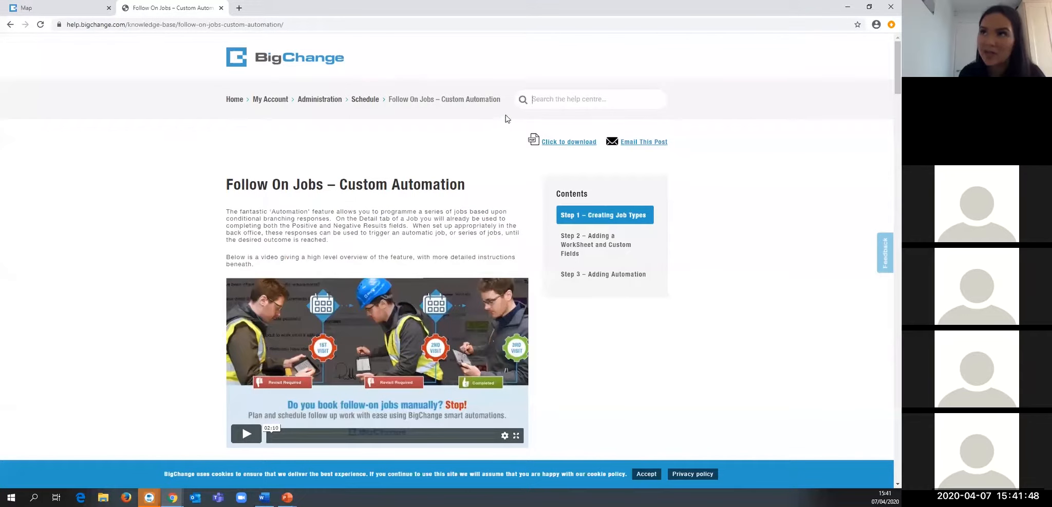